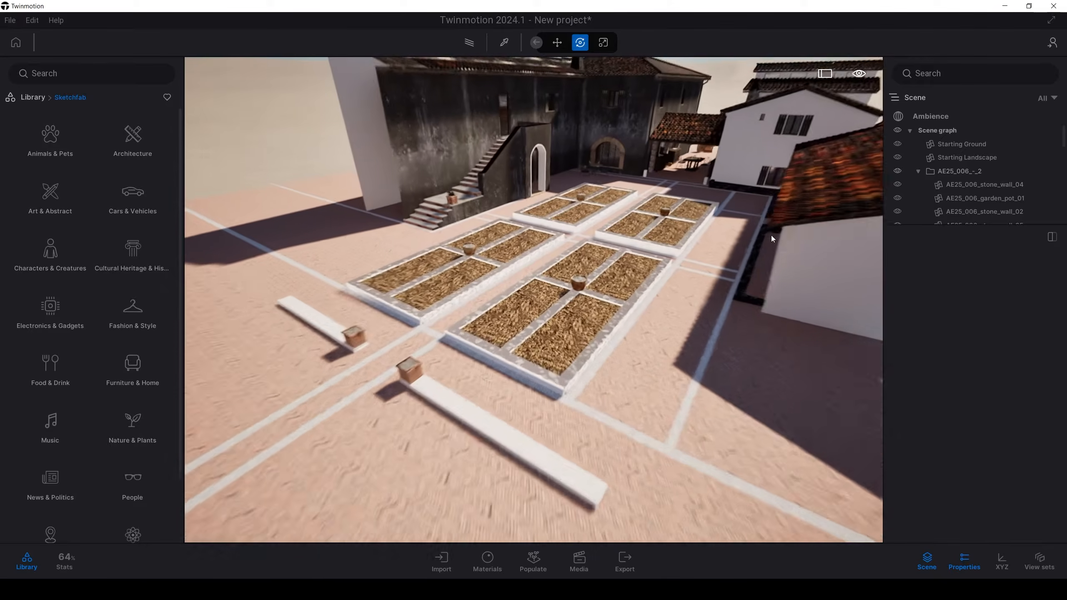
Step: Switch the scene's real-time global illumination from Standard to Lumen in the ambience render settings
left_click(923, 116)
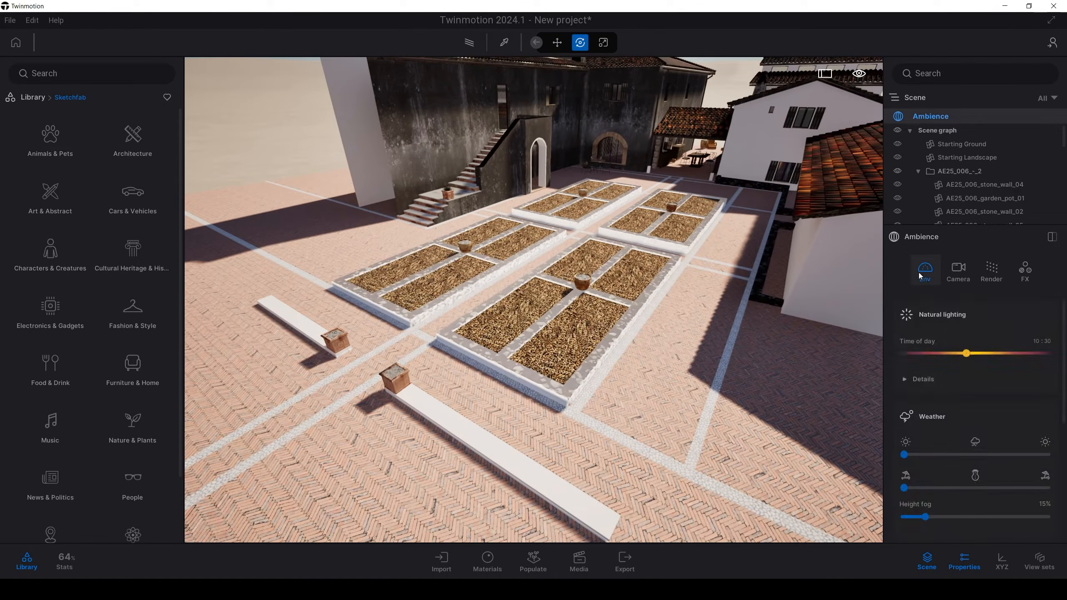
left_click(985, 269)
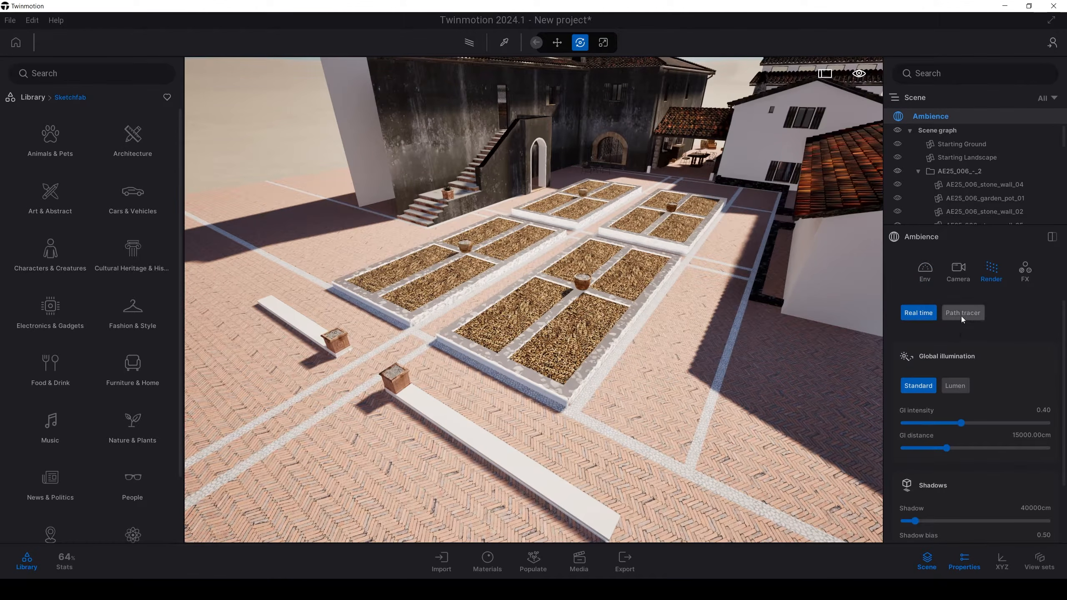
left_click(955, 385)
right_click_drag(732, 346, 764, 286)
left_click(926, 387)
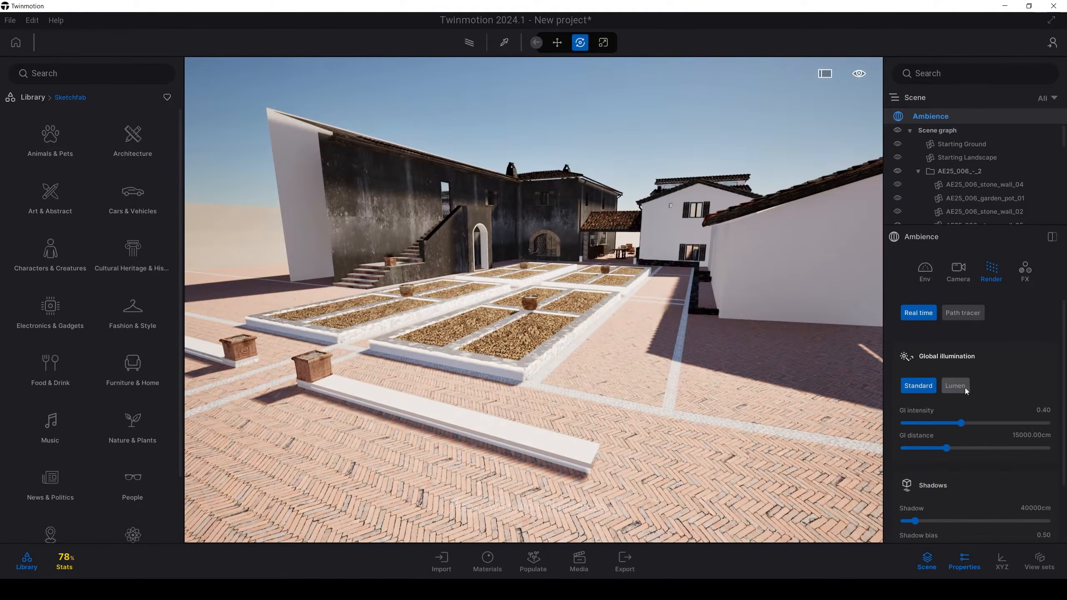
left_click(966, 388)
Step: Apply the Megascans Cobblestone stone material to the dark building walls beside the outdoor staircase
key("a")
right_click_drag(406, 358, 458, 381)
key("s")
key("a")
key("e")
key("w")
key("q")
key("w")
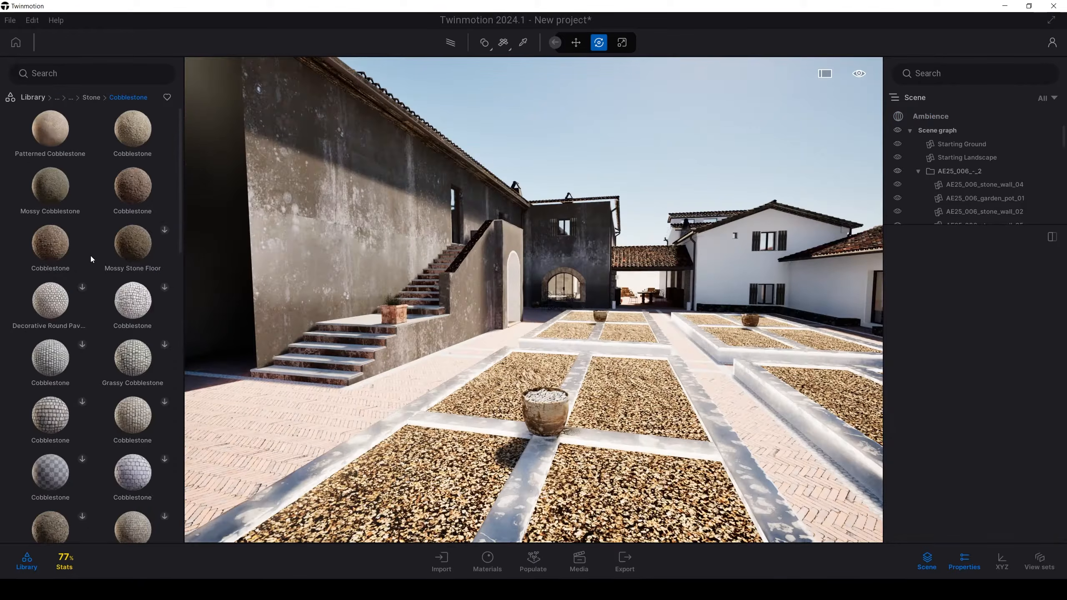
left_click_drag(139, 141, 333, 193)
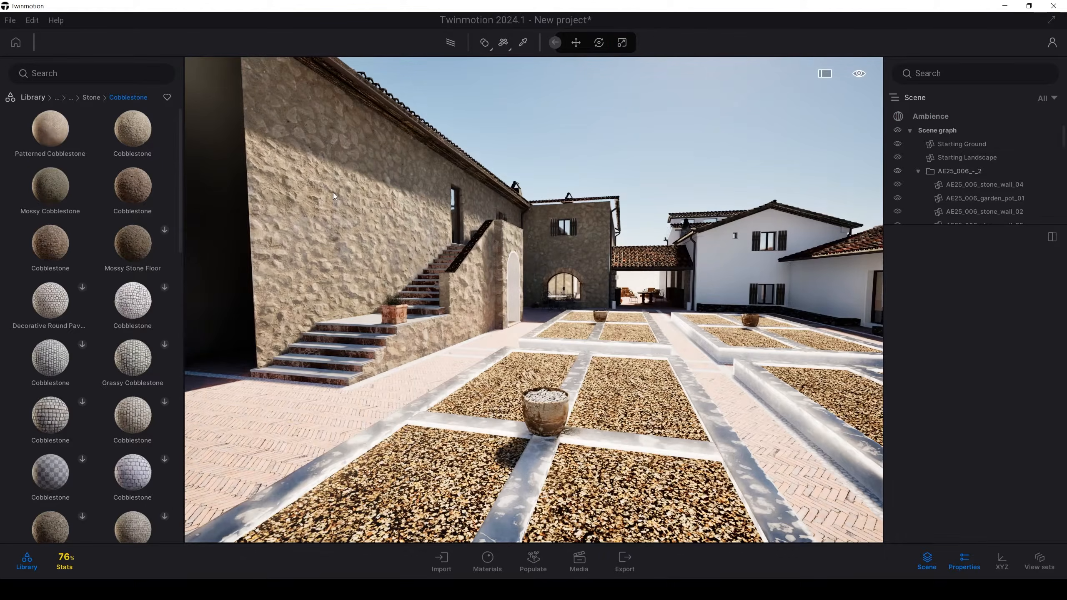
Step: Try the Two sided option on the Cobblestone material and examine the staircase wall's edge and back, then turn it off
mouse_move(333, 192)
right_mouse_down()
mouse_move(286, 193)
mouse_move(318, 192)
mouse_move(314, 181)
mouse_move(315, 189)
right_mouse_up()
key("w")
key("a")
key("s")
key("d")
key("w")
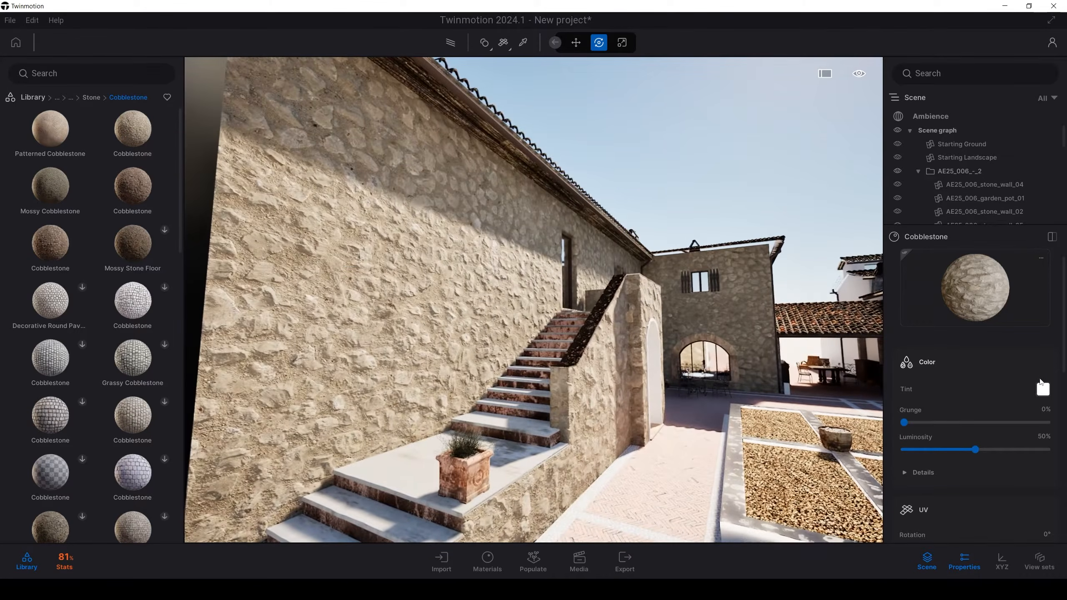
left_click_drag(1064, 357, 1060, 540)
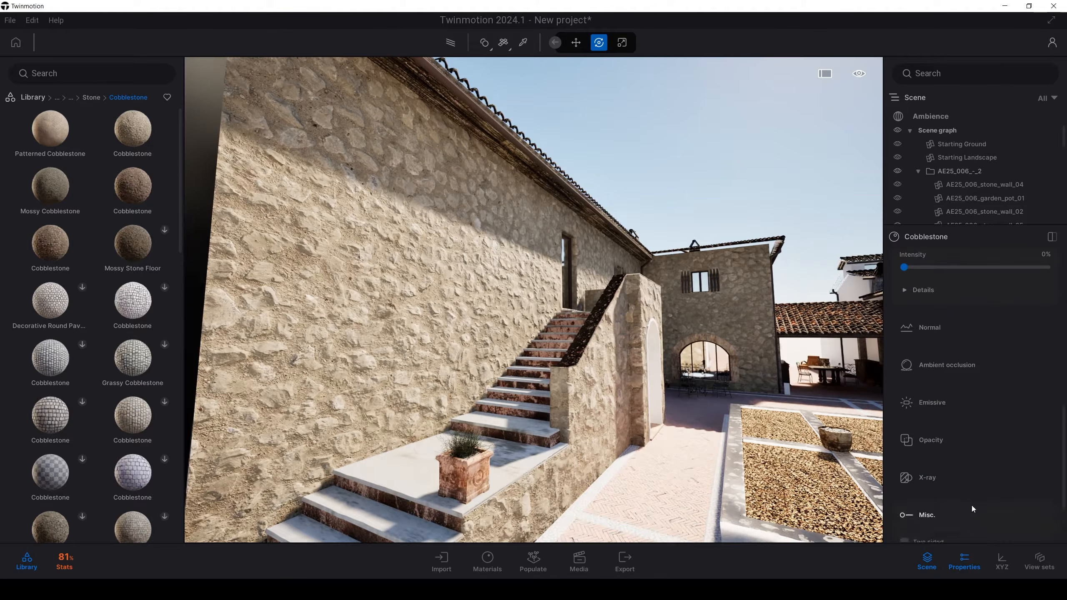
left_click(904, 459)
key("s")
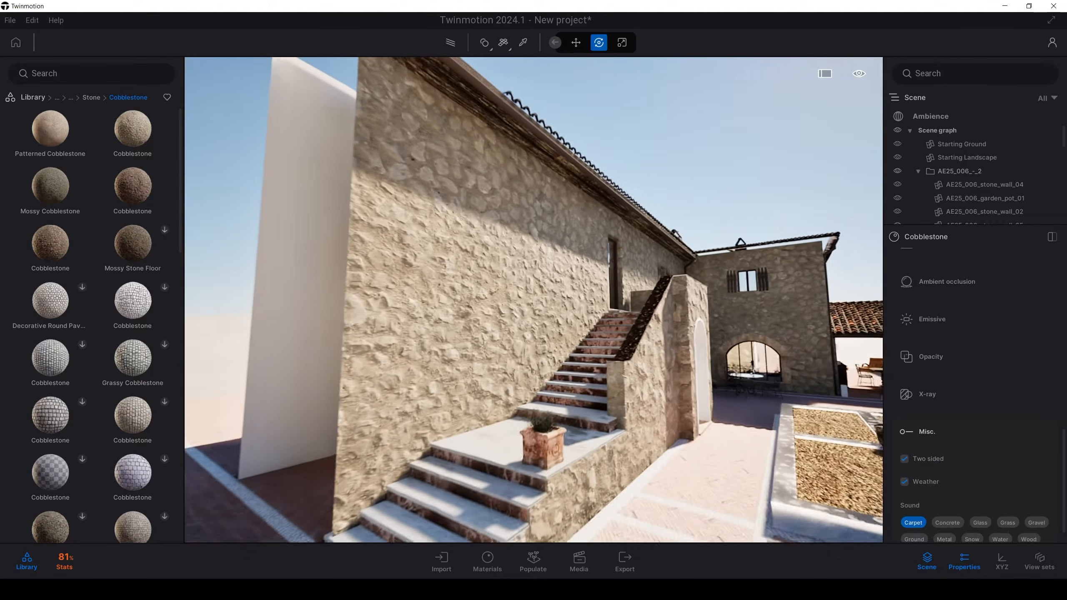
key("w")
key("a")
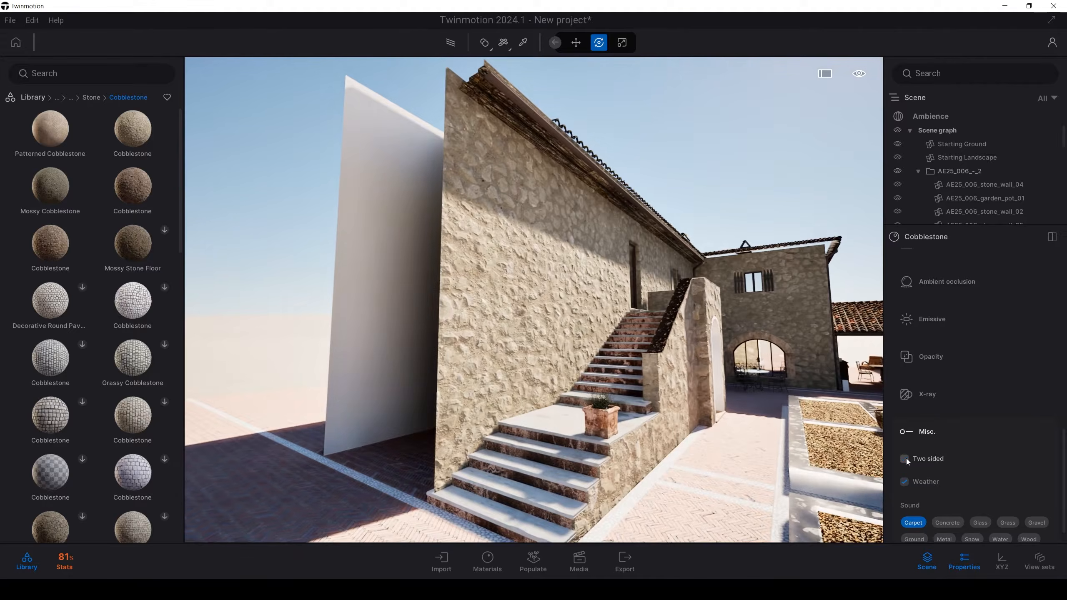
key("a")
right_click_drag(494, 402, 517, 403)
key("w")
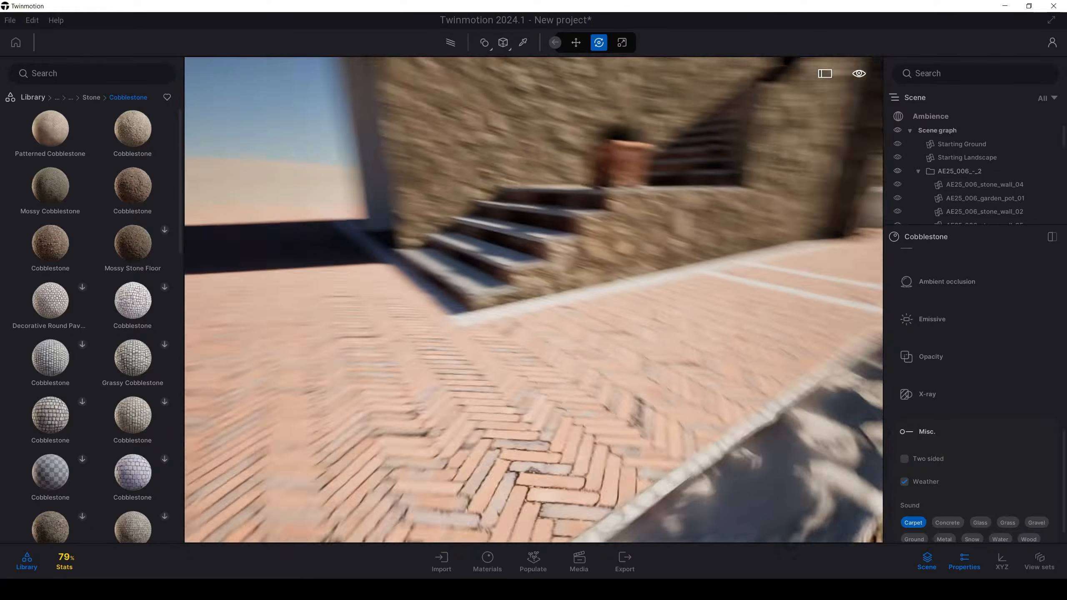
mouse_move(495, 402)
right_mouse_down()
mouse_move(542, 391)
mouse_move(497, 403)
mouse_move(510, 402)
right_mouse_up()
key("s")
key("d")
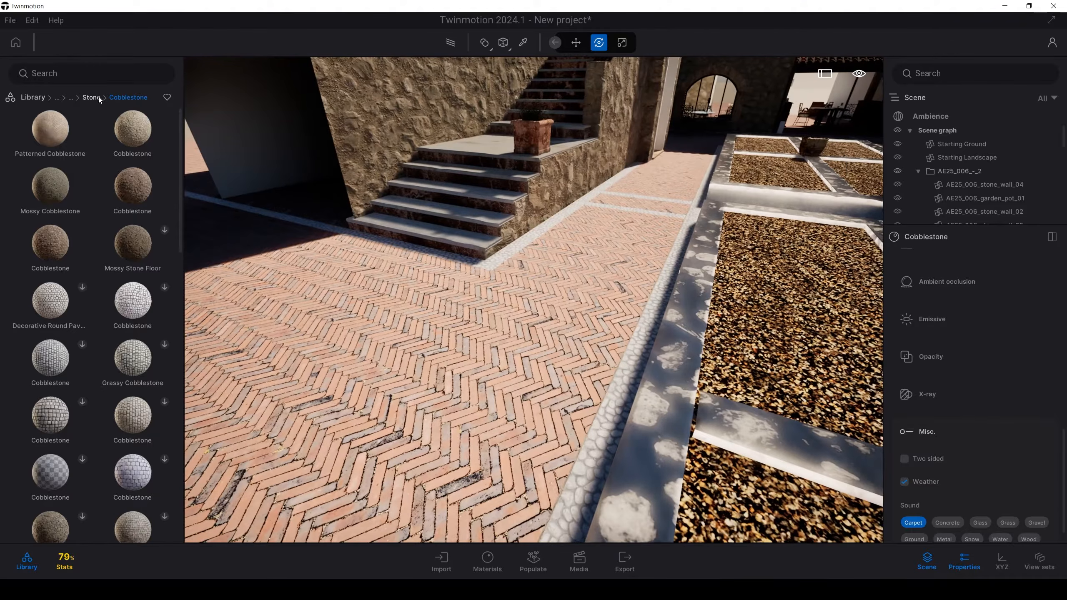
Step: Apply the Large Herringbone Pavers material from the Megascans Pavestone tiles to the courtyard's brick paving
left_click(91, 98)
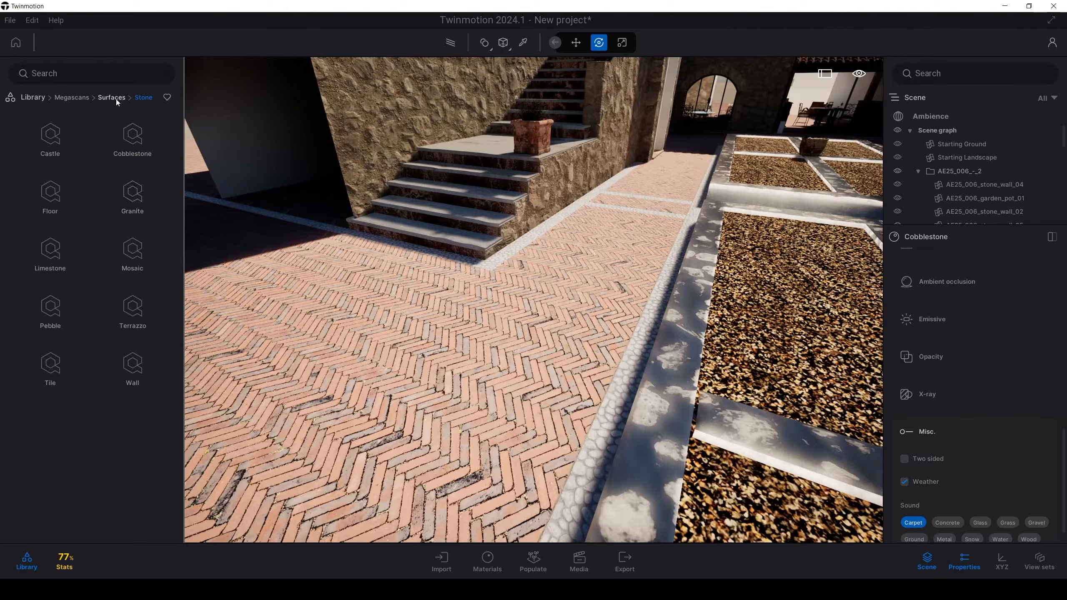
left_click(117, 100)
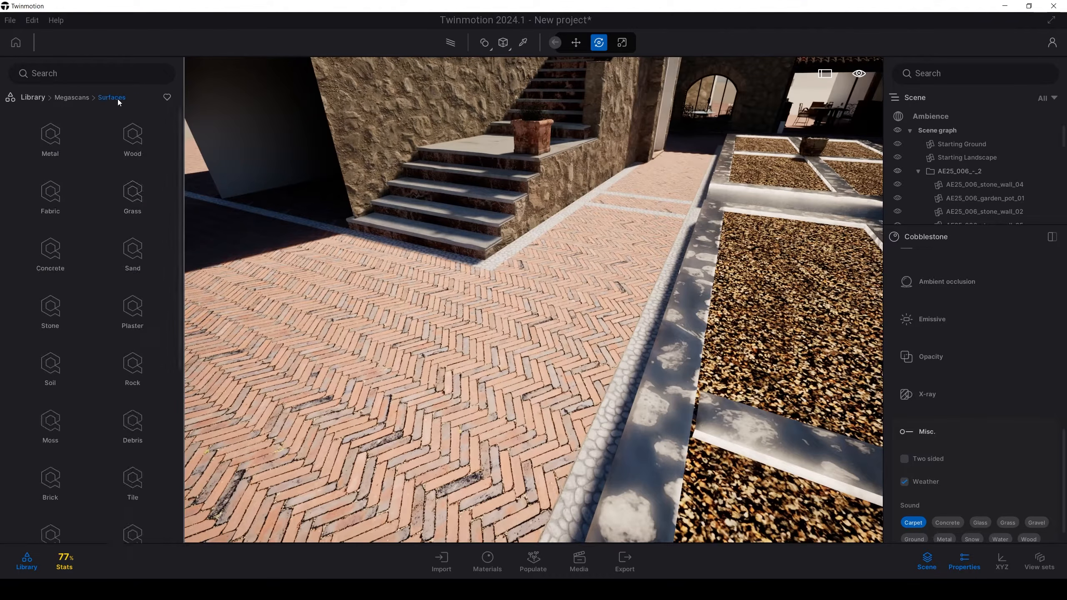
left_click(134, 479)
left_click(51, 200)
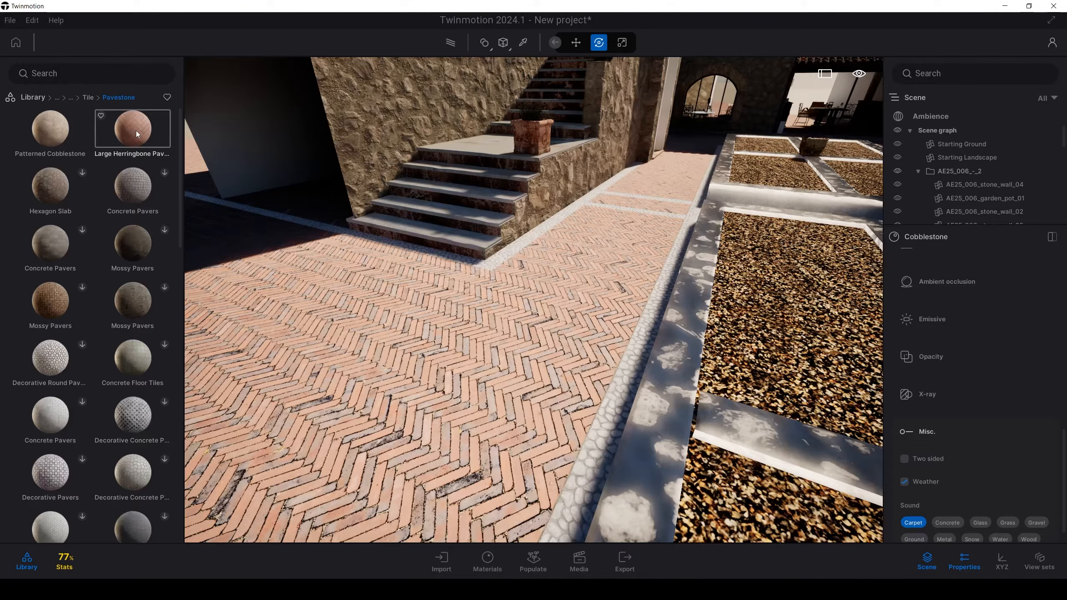
left_click_drag(134, 132, 362, 335)
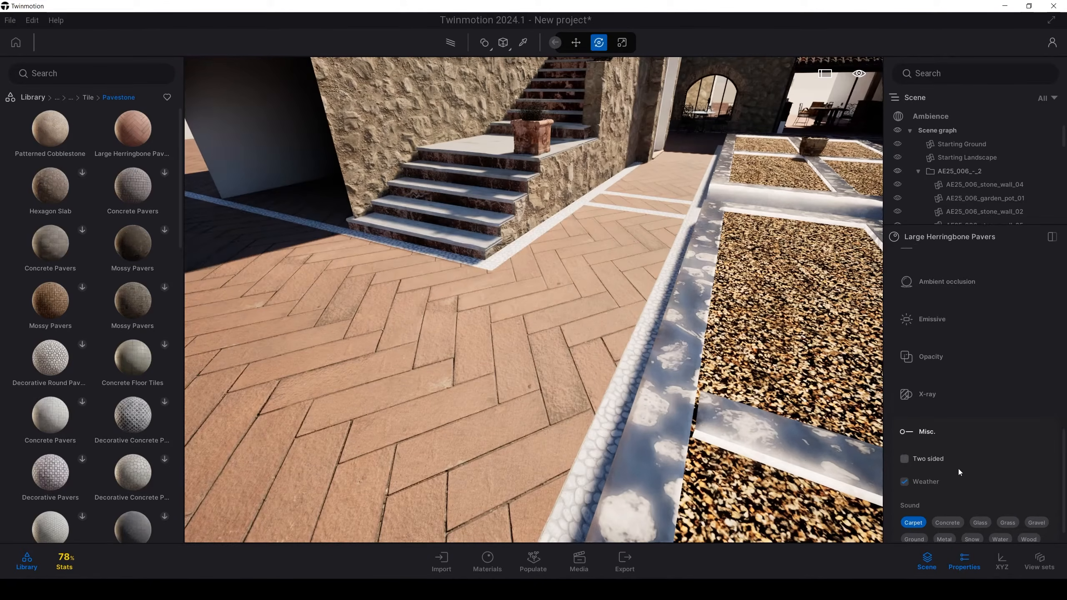
Step: Set the herringbone pavers' UV scale to 0.35 and their grunge to 61%
scroll(961, 469, "up", 10)
scroll(961, 469, "up", 1)
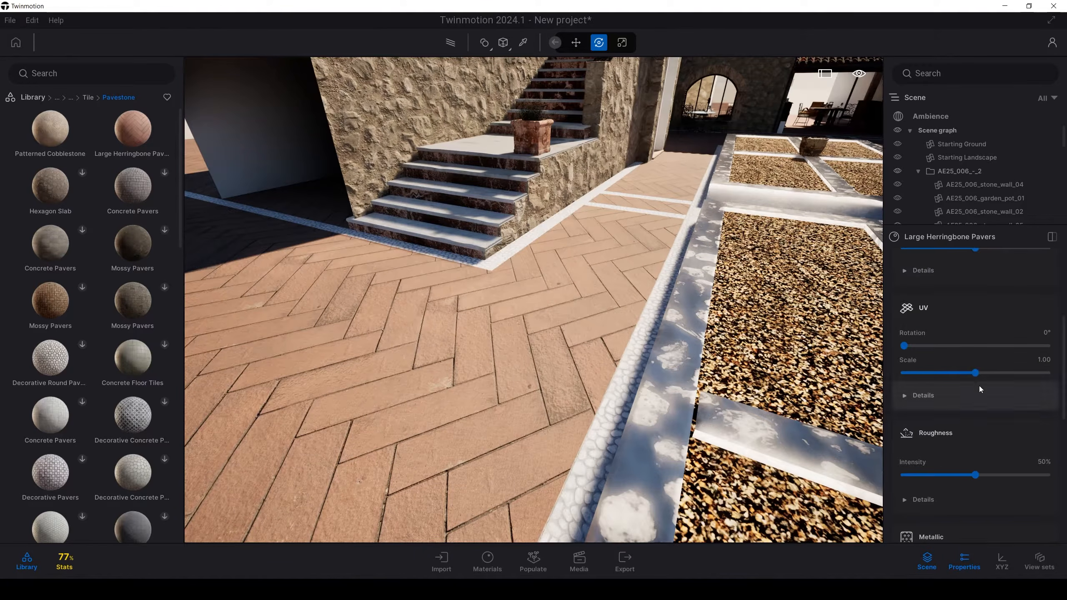
left_click_drag(975, 373, 998, 389)
scroll(922, 382, "up", 4)
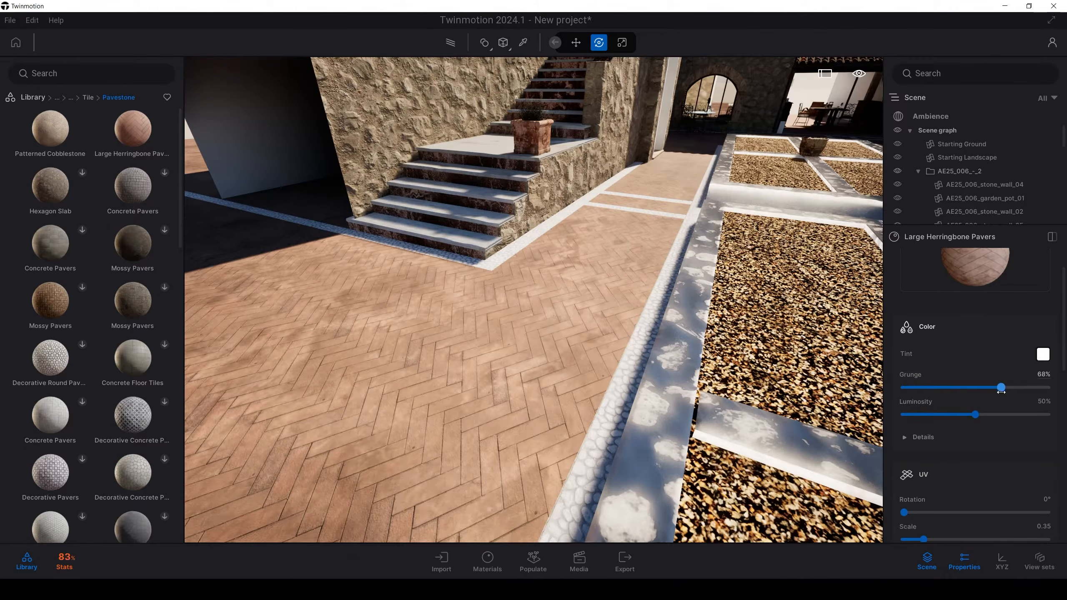
Step: Apply the Pebble Nero Ebano material from the Megascans stone pebbles to the white border strip around the planters
left_click(88, 98)
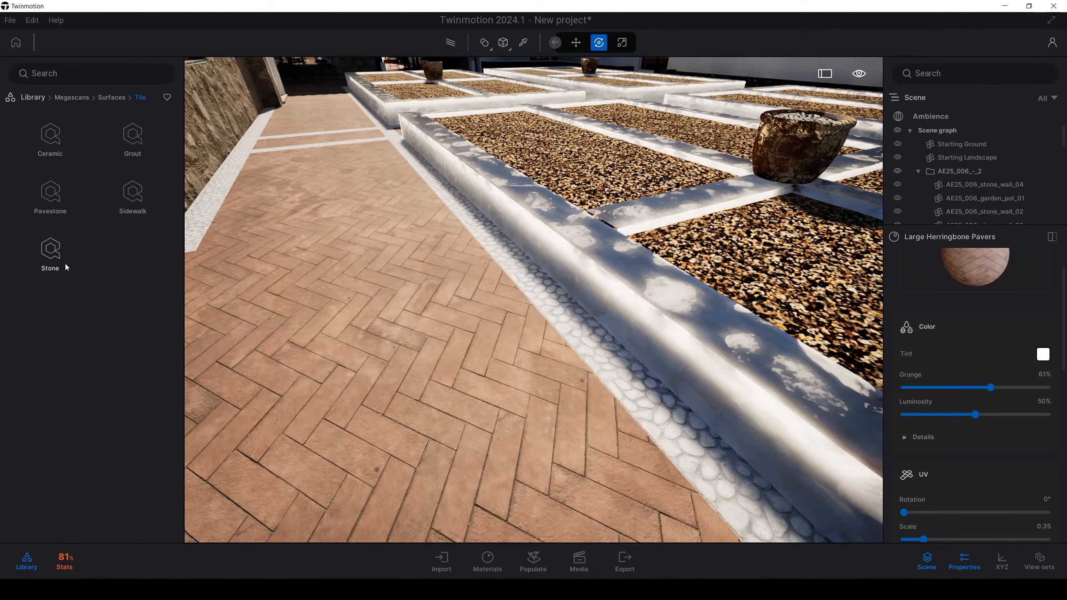
left_click(112, 98)
left_click(44, 314)
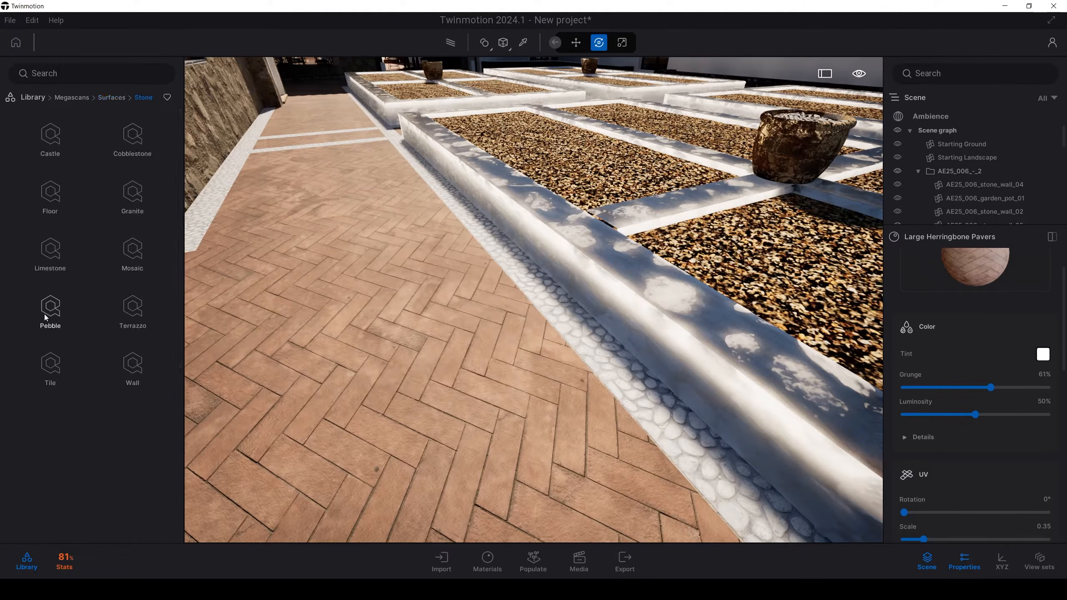
left_click(51, 314)
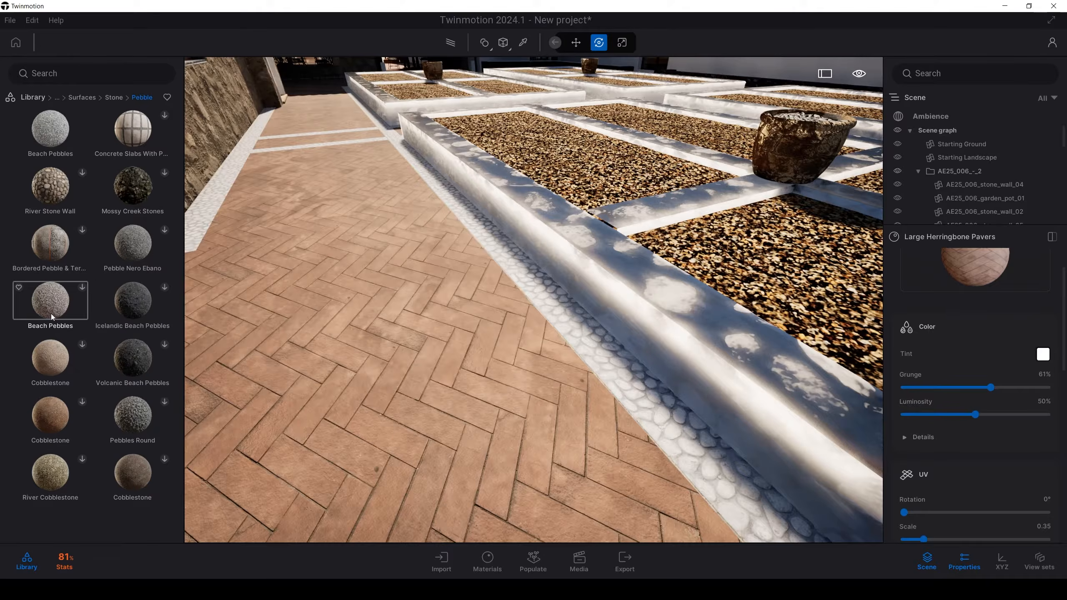
key("d")
key("w")
left_click_drag(48, 138, 463, 457)
key("w")
right_click_drag(464, 457, 534, 501)
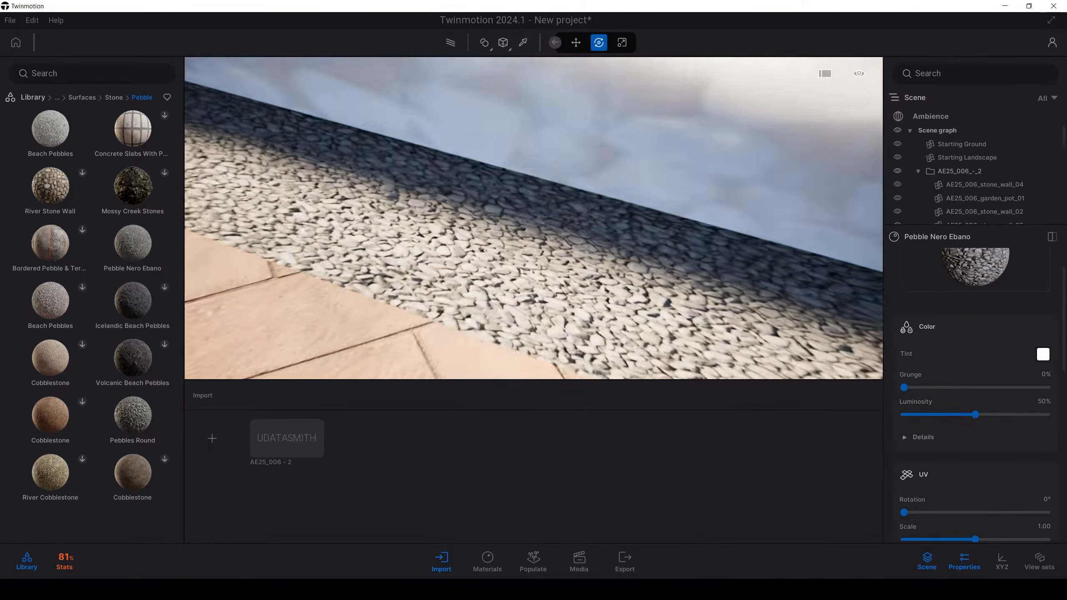
Step: Set the pebble border material's UV scale to 2.58 and reduce its stretch on X
right_click_drag(912, 328, 927, 346)
scroll(989, 506, "down", 2)
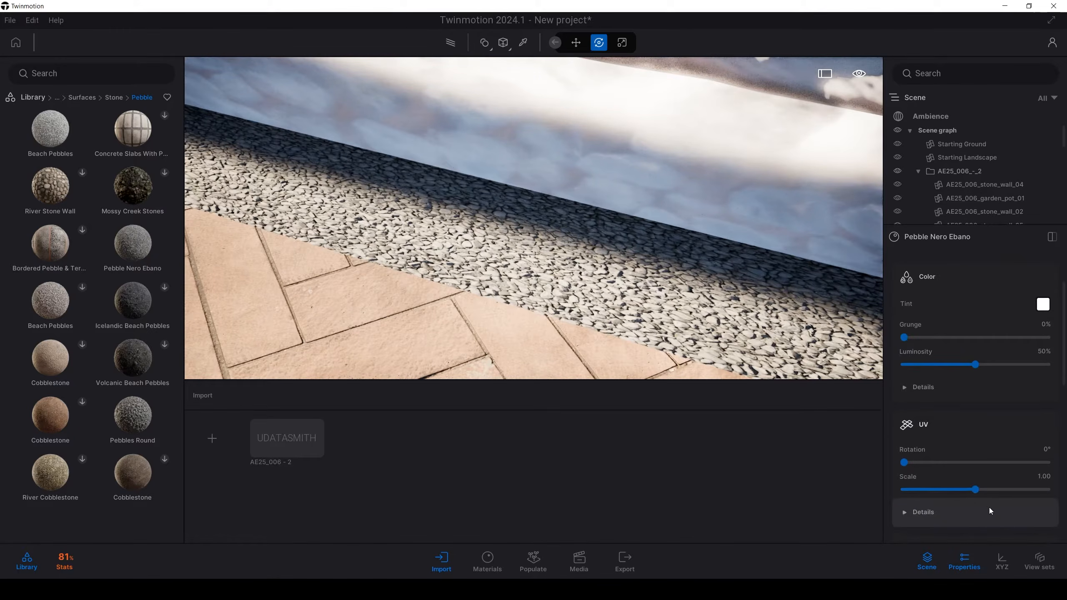
left_click_drag(975, 489, 988, 490)
scroll(923, 509, "down", 2)
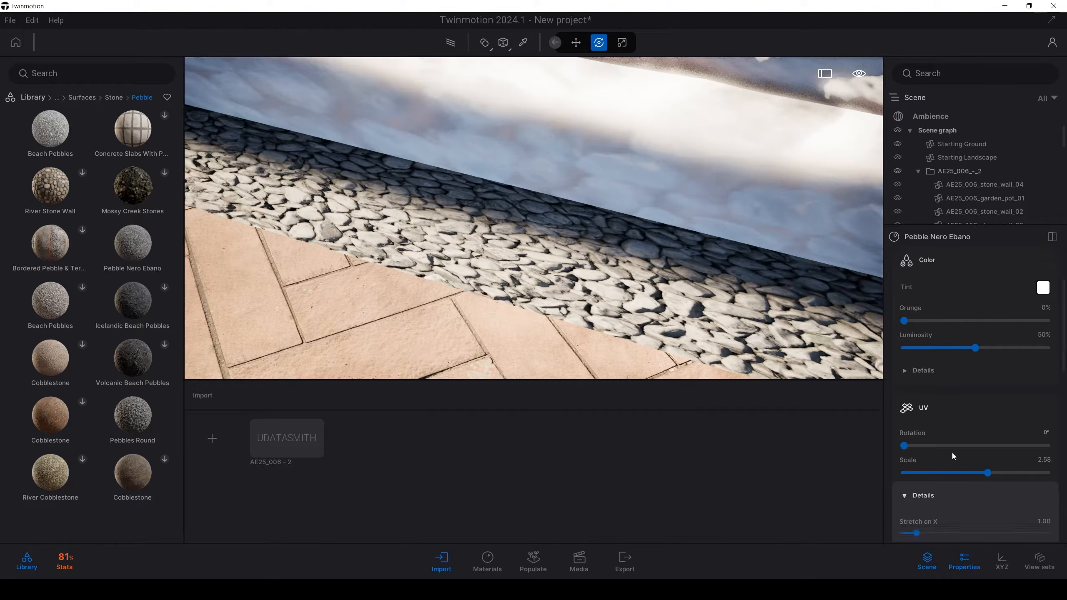
left_click_drag(917, 500, 908, 500)
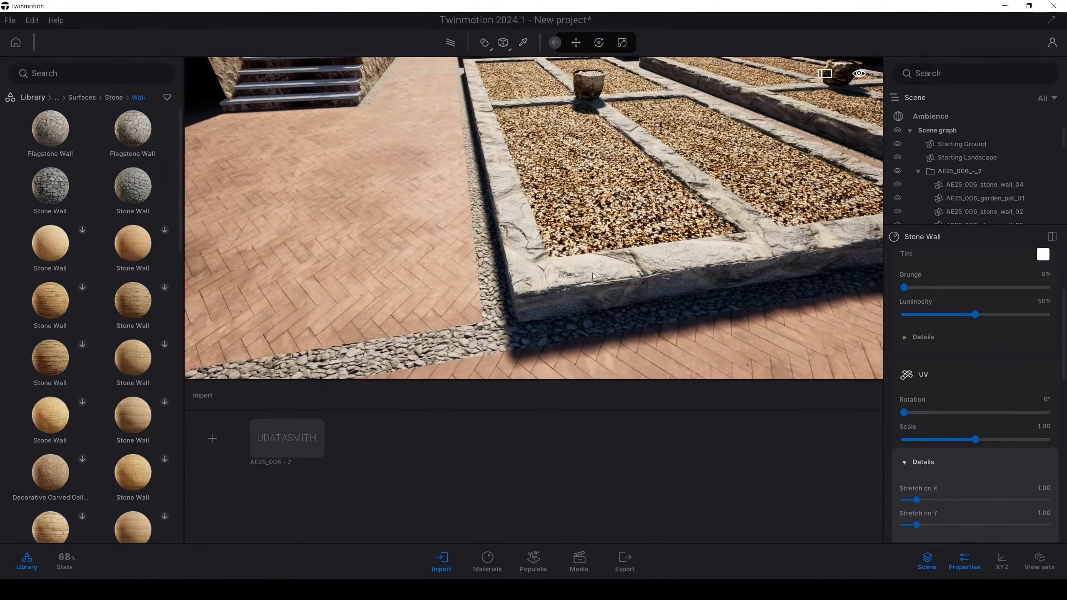
Step: Reduce the UV scale of the Stone Wall material on the planter borders
left_click_drag(592, 273, 546, 272)
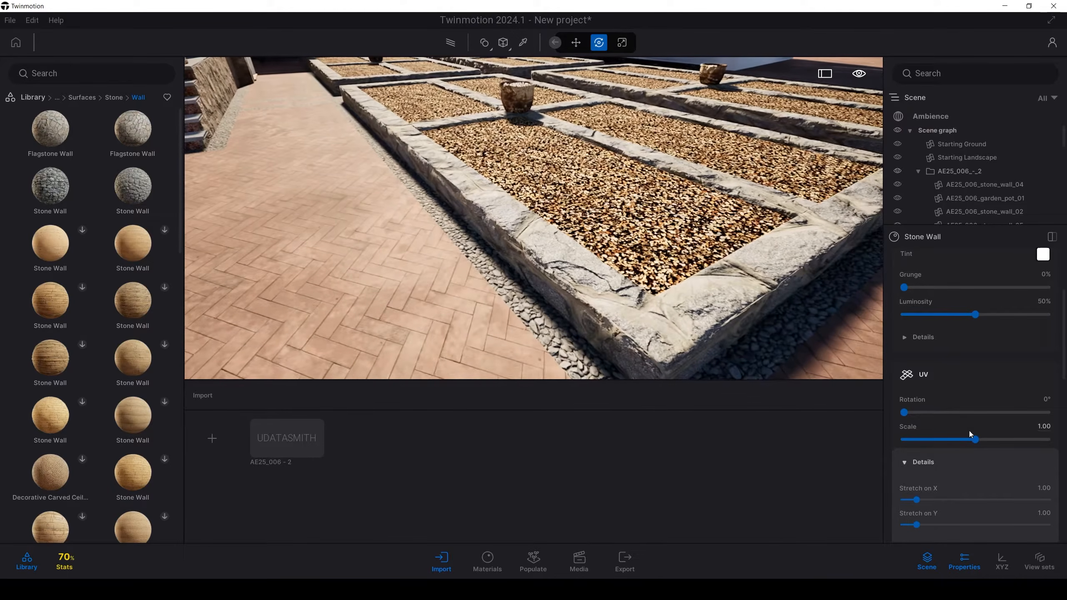
left_click_drag(976, 439, 931, 439)
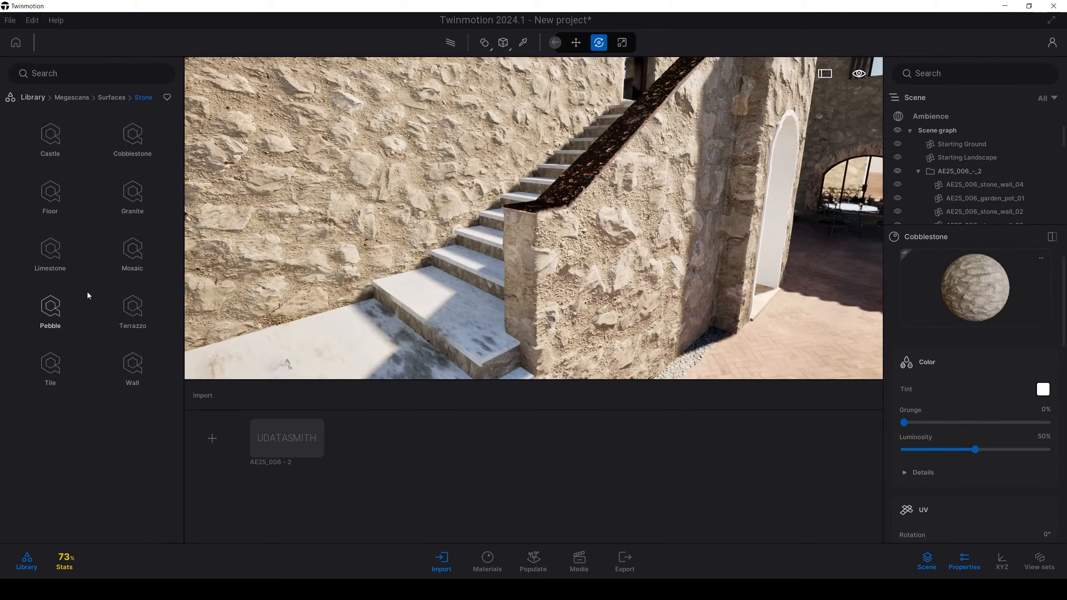
Step: Apply the Megascans Limestone material to the steps of the outdoor staircase
left_click(44, 253)
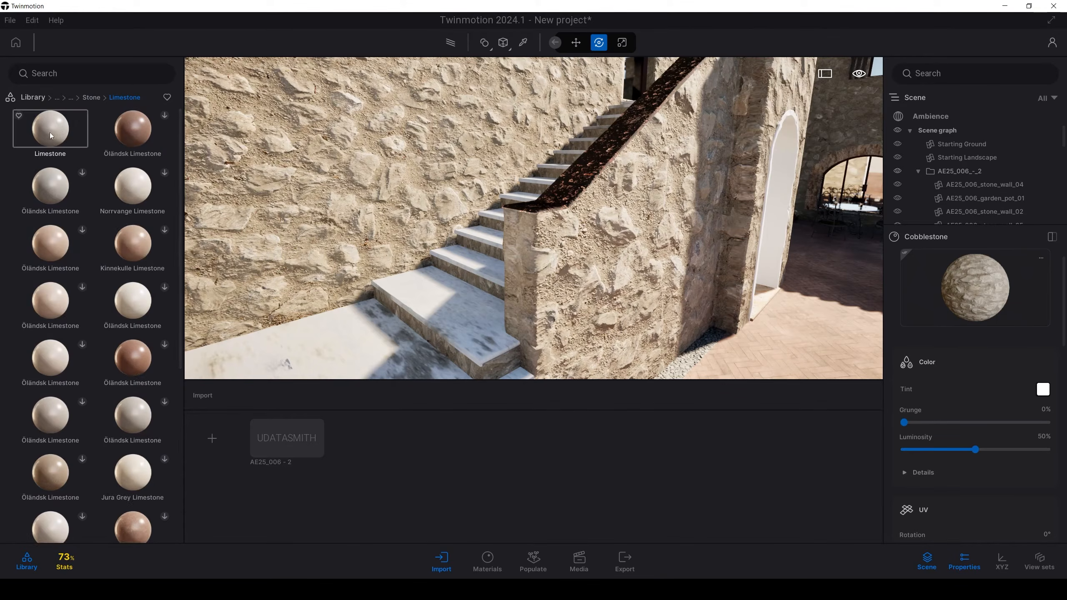
left_click_drag(50, 132, 443, 312)
Step: Try the Painted Metal Door material from the Megascans corroded metals on the roof gutter
key("s")
right_click_drag(506, 312, 445, 370)
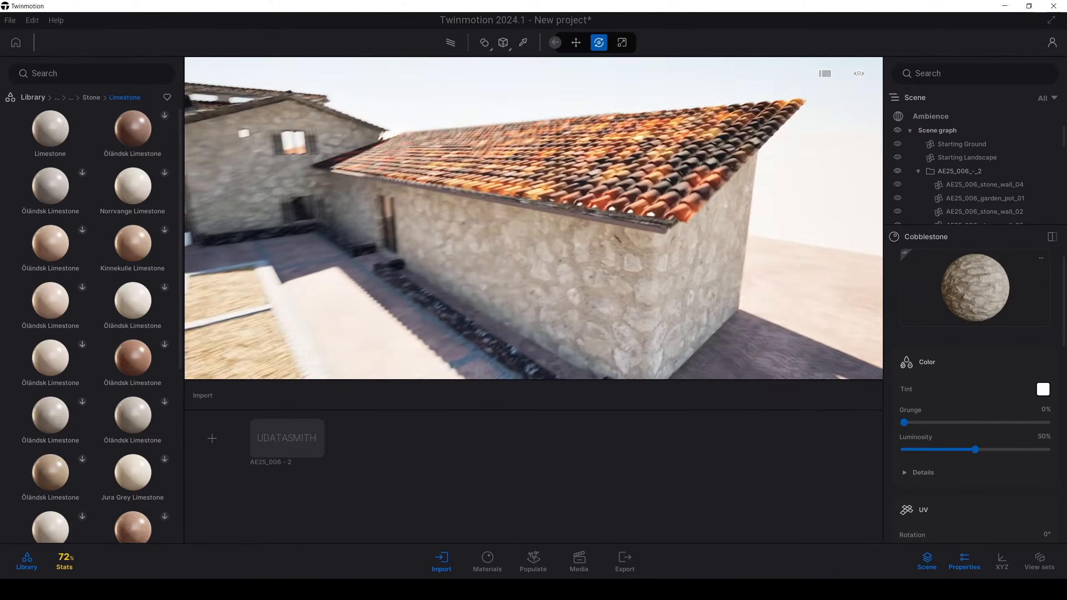
right_click_drag(533, 218, 504, 210)
key("w")
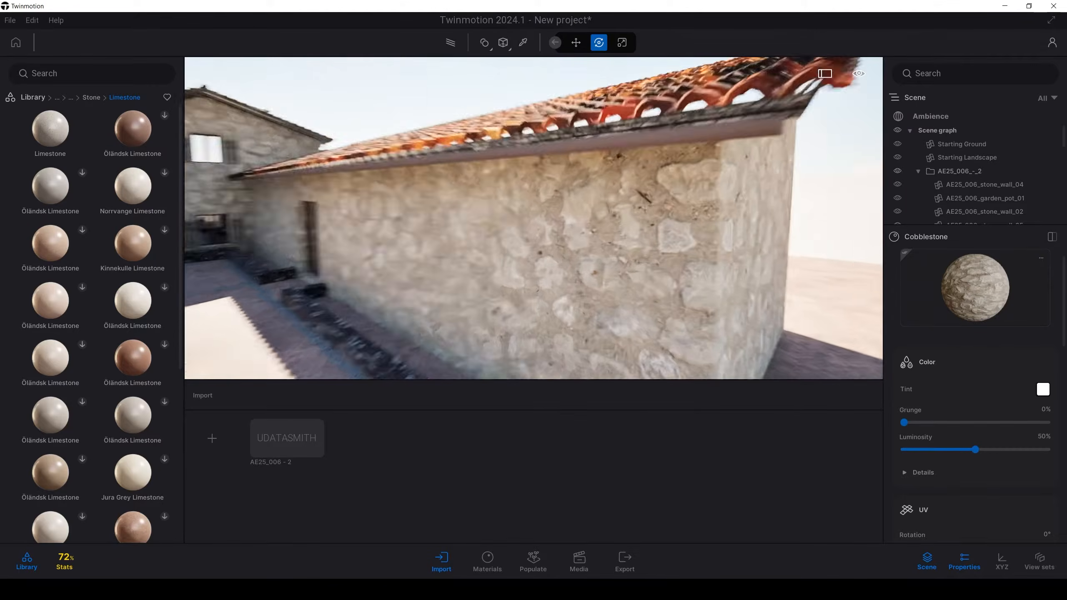
left_click(57, 97)
left_click(58, 140)
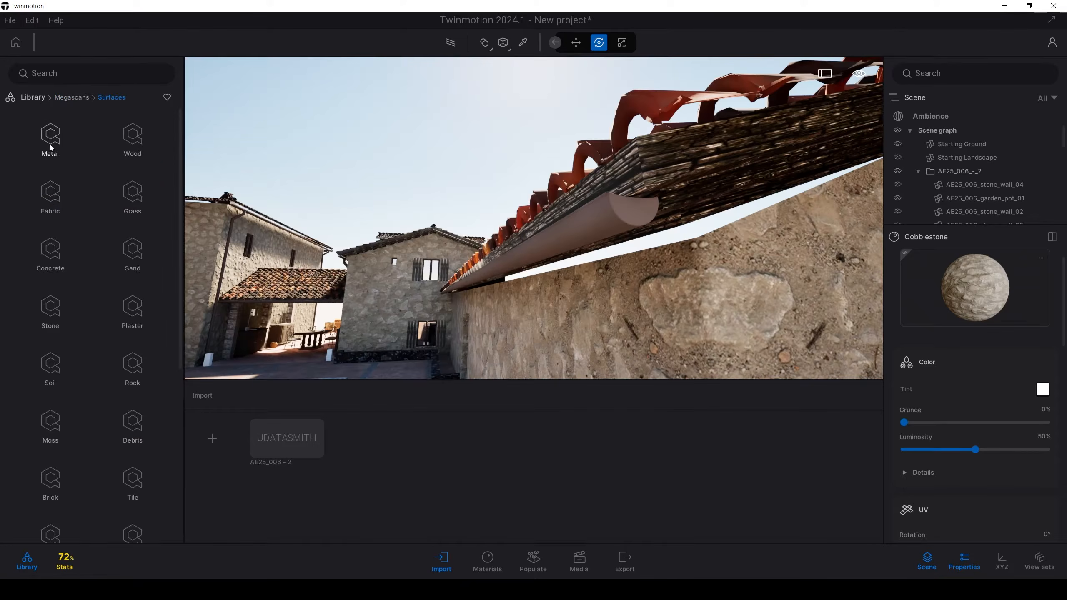
left_click(51, 141)
left_click(134, 141)
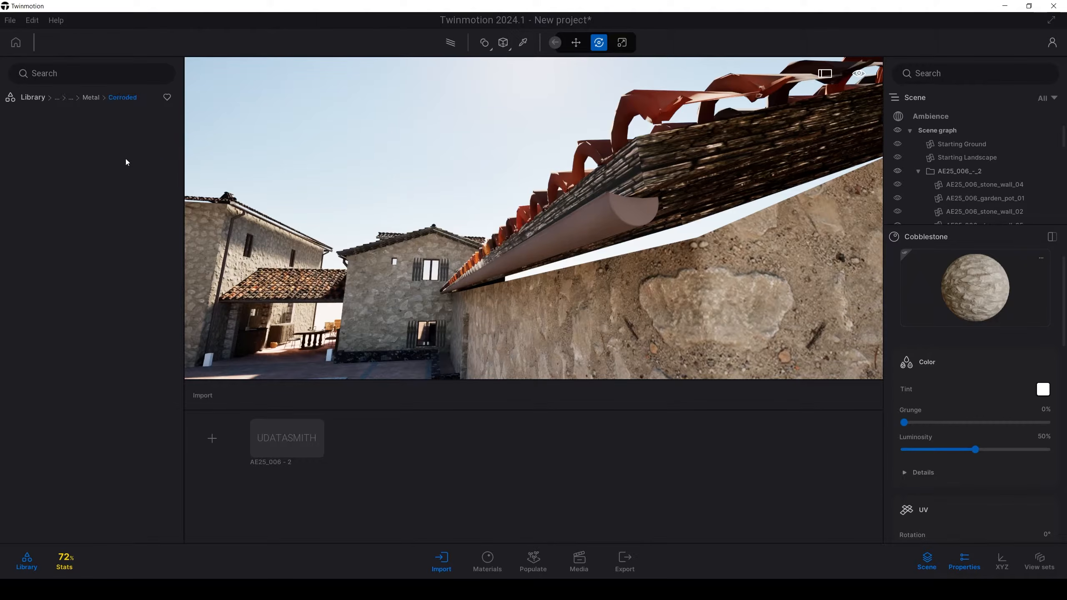
left_click_drag(144, 239, 596, 227)
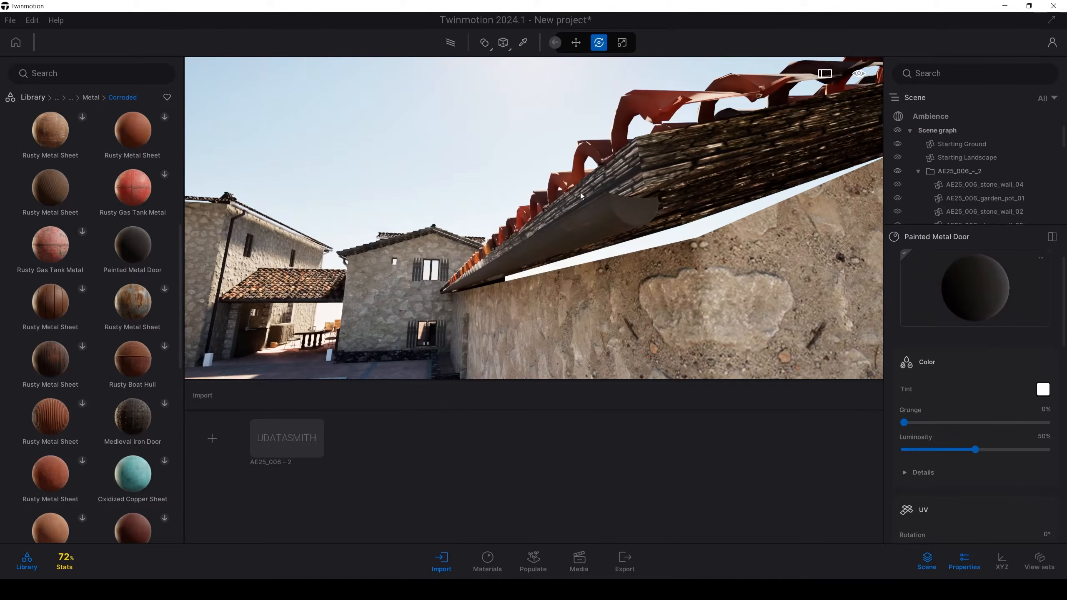
Step: Set the gutter's Painted Metal Door texture stretch to 2.58 on X and 0.26 on Y
scroll(951, 487, "down", 3)
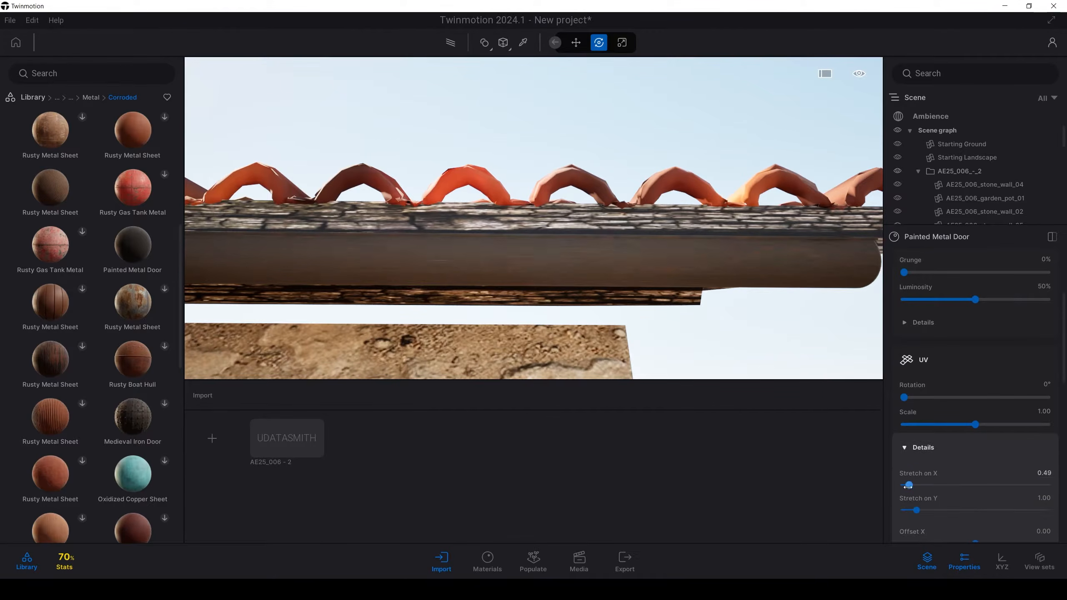
left_click_drag(923, 486, 899, 487)
middle_click_drag(672, 269, 404, 227, "shift")
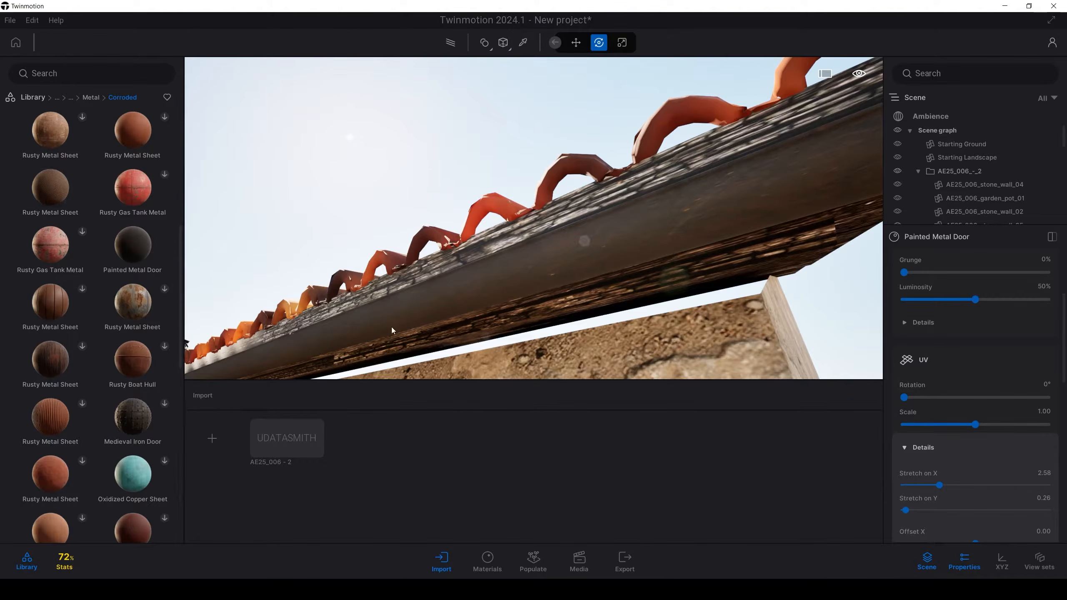
Step: Apply a Rusty Metal Sheet material to the gutter with stretch 2.35 on X, 0.10 on Y and UV scale 0.45
left_click(552, 254)
left_click_drag(923, 490, 903, 511)
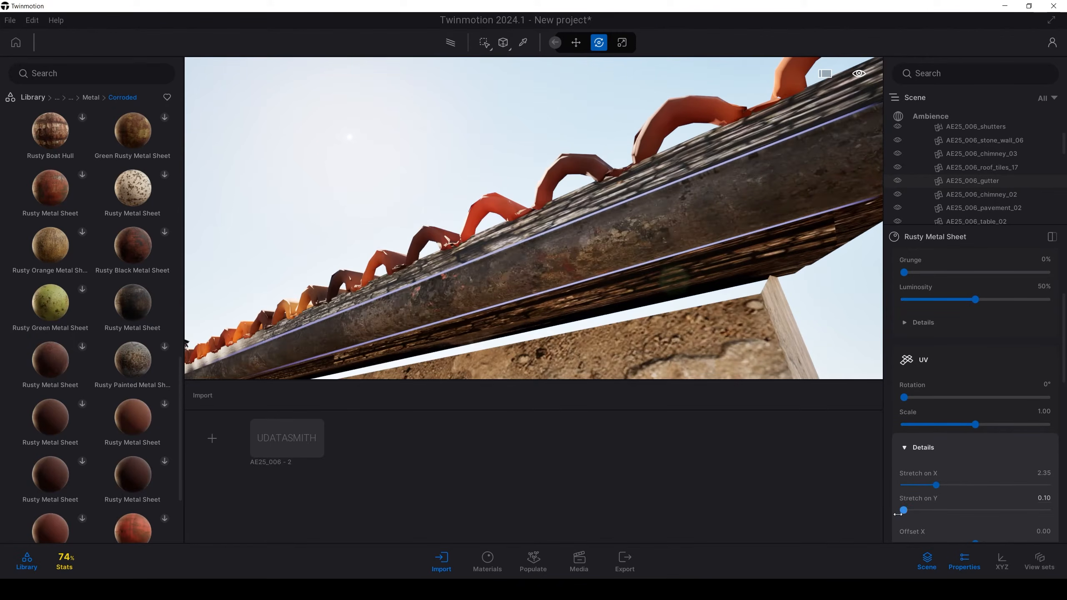
left_click_drag(971, 428, 932, 425)
right_click_drag(704, 233, 622, 223)
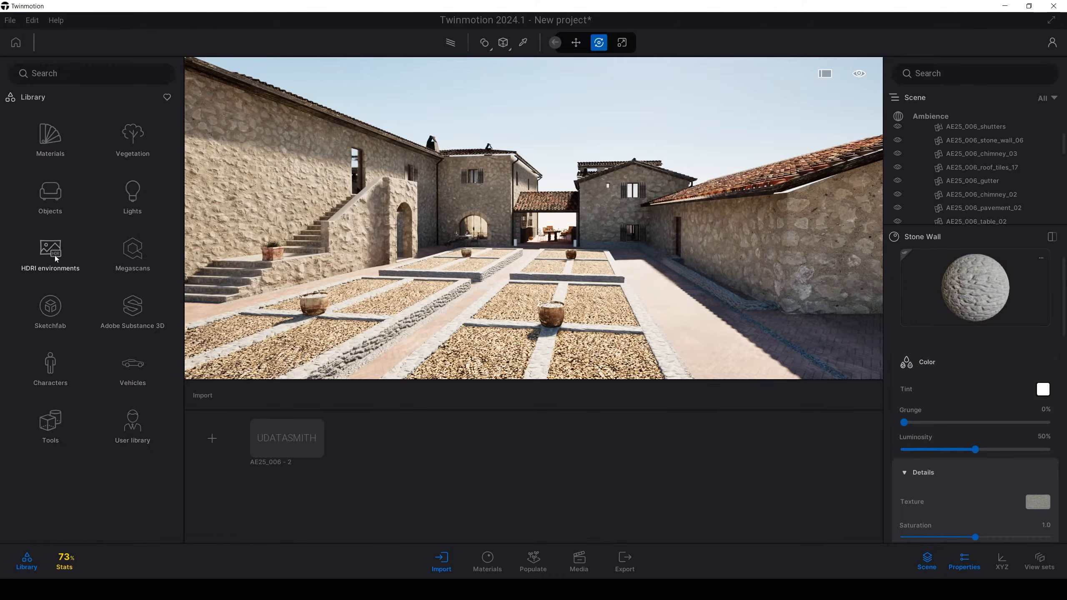
Step: Open the outdoor HDRI environments and enable the scene's HDRI environment in Backdrop HDRI mode
left_click(56, 257)
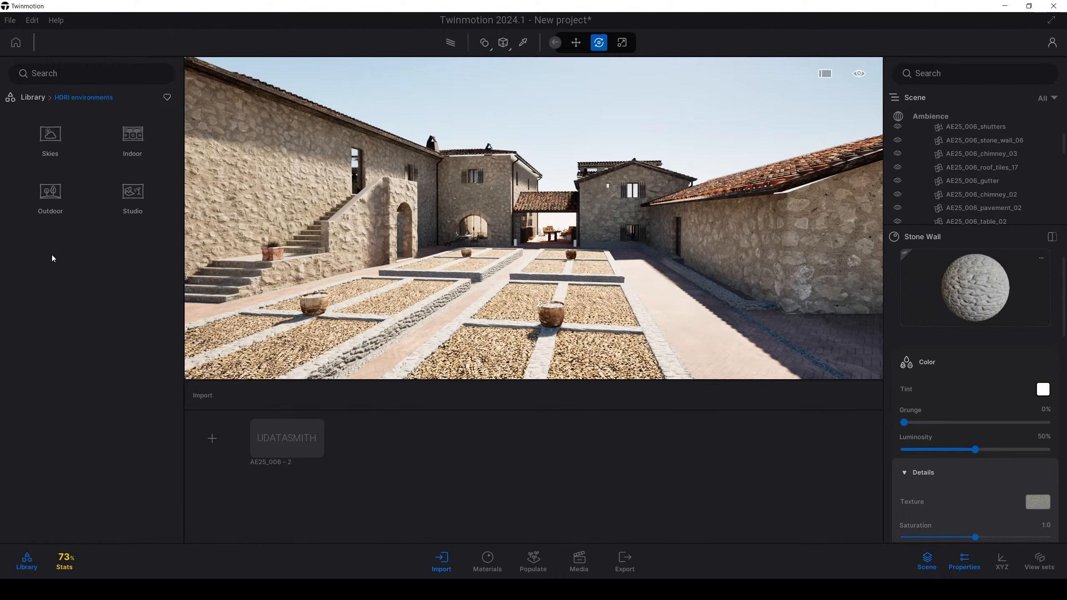
left_click(36, 213)
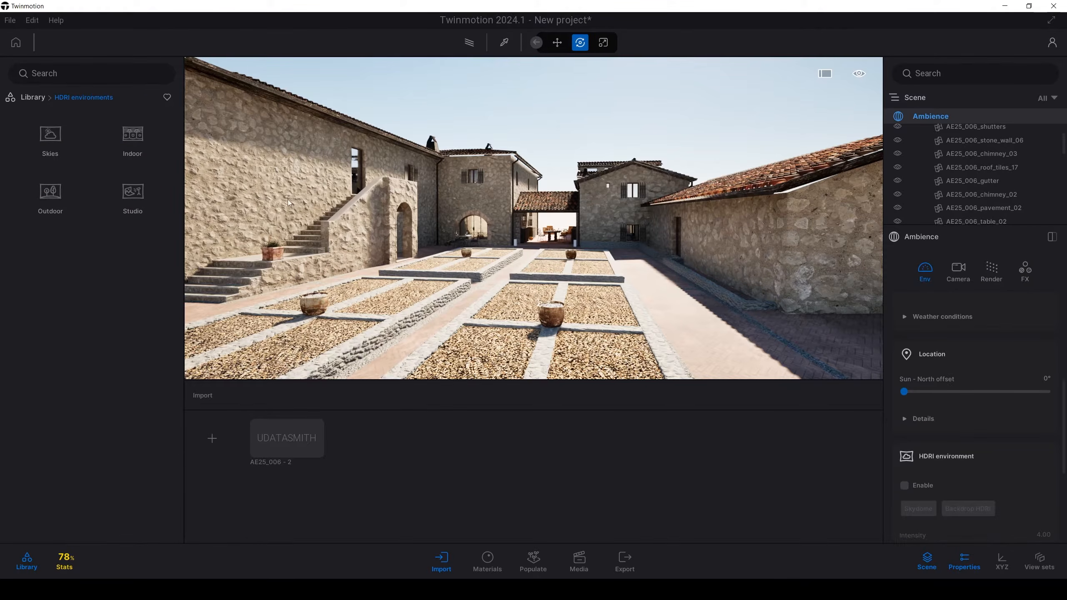
left_click(55, 199)
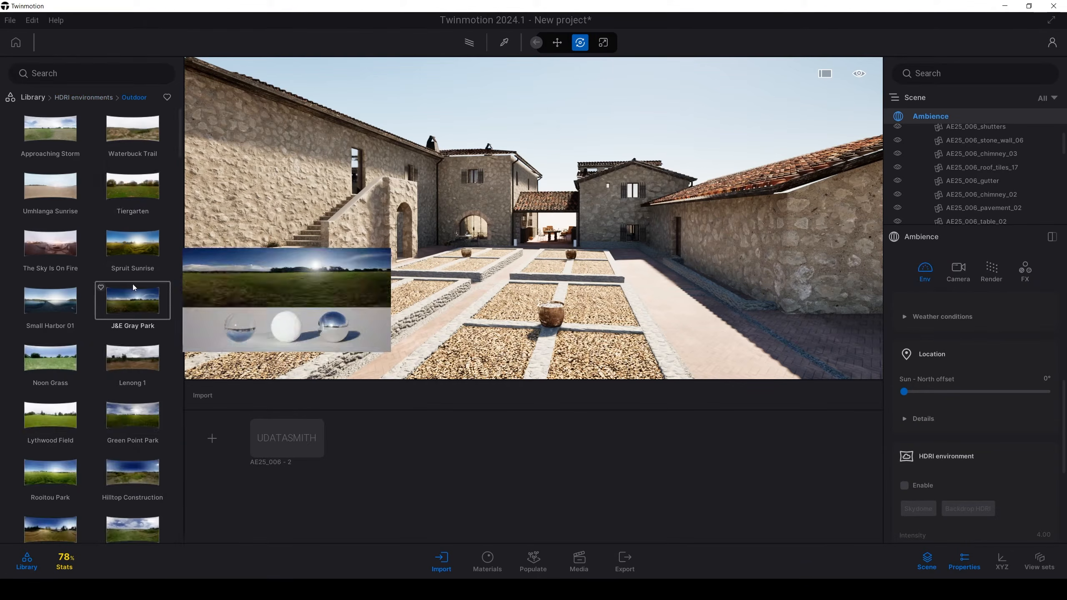
scroll(62, 257, "down", 1)
scroll(62, 256, "up", 1)
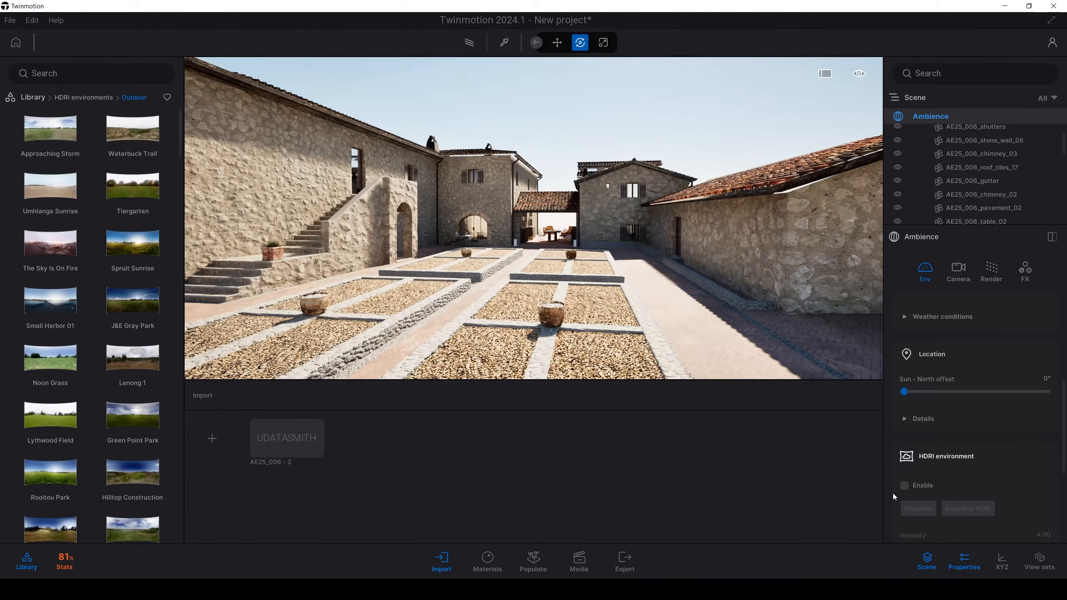
left_click(904, 486)
left_click(969, 508)
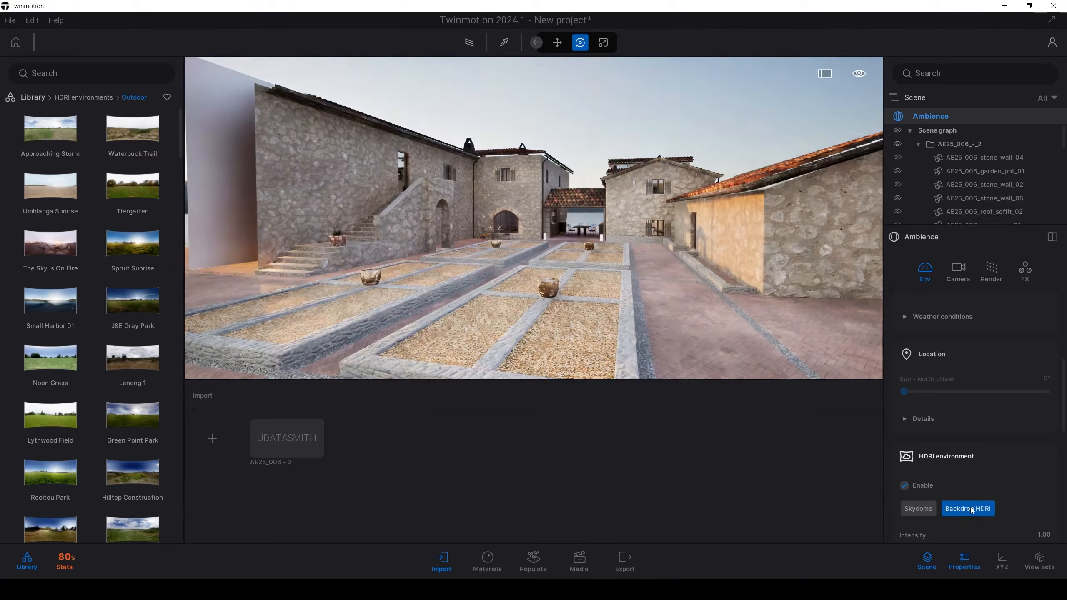
Step: Apply the Goegap outdoor HDRI to the scene as the backdrop
mouse_move(79, 384)
scroll(79, 384, "down", 4)
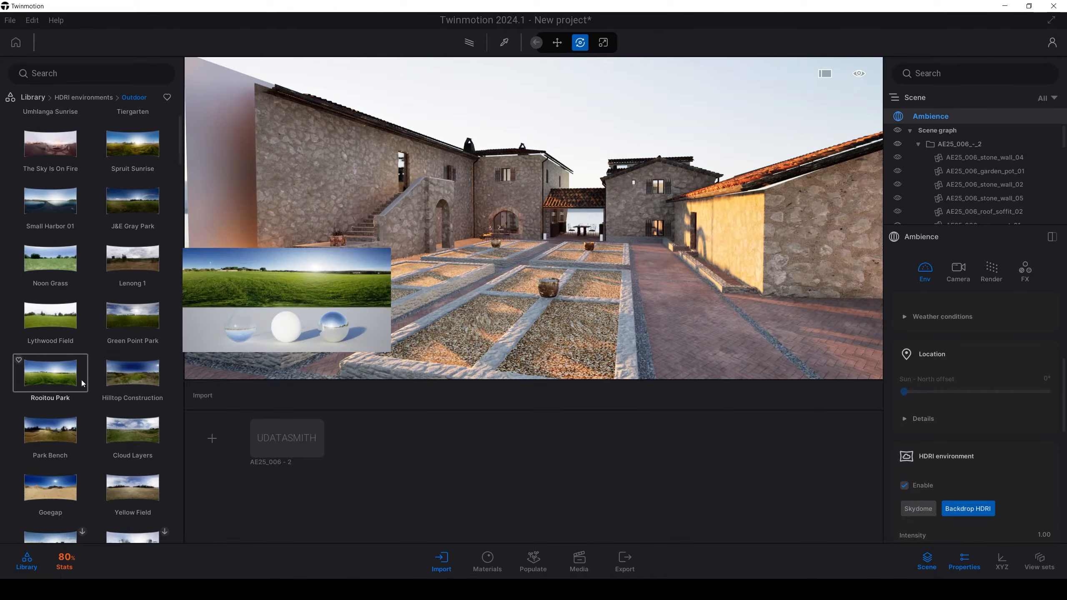
left_click_drag(591, 127, 604, 117)
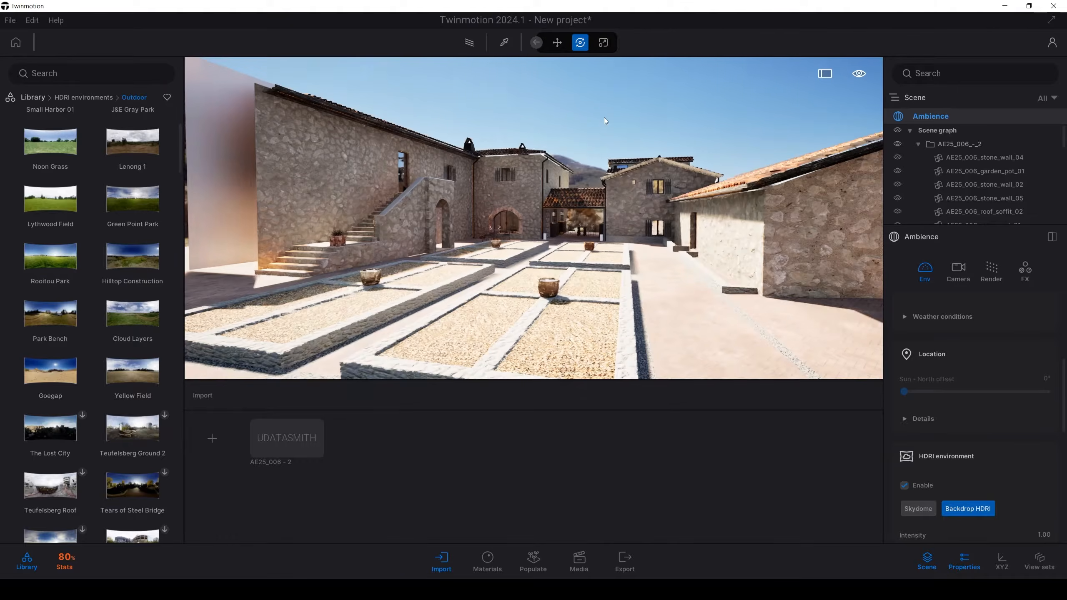
right_click_drag(613, 225, 517, 252)
Step: Enlarge the Goegap backdrop to a size of about 25604 cm
scroll(972, 473, "down", 1)
scroll(973, 475, "down", 1)
key("w")
scroll(1007, 503, "down", 6)
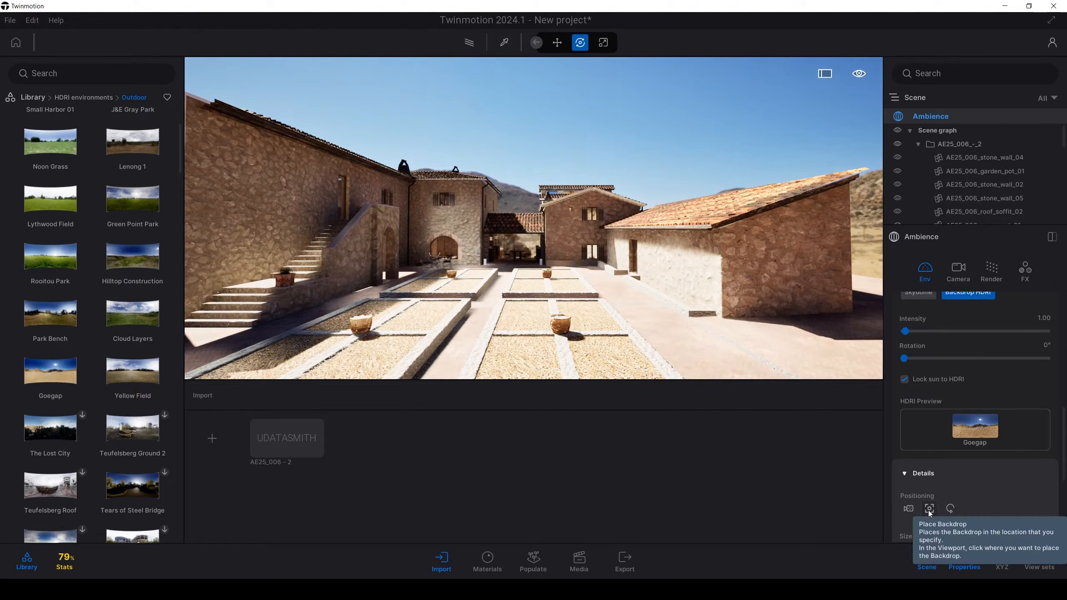
scroll(929, 511, "down", 1)
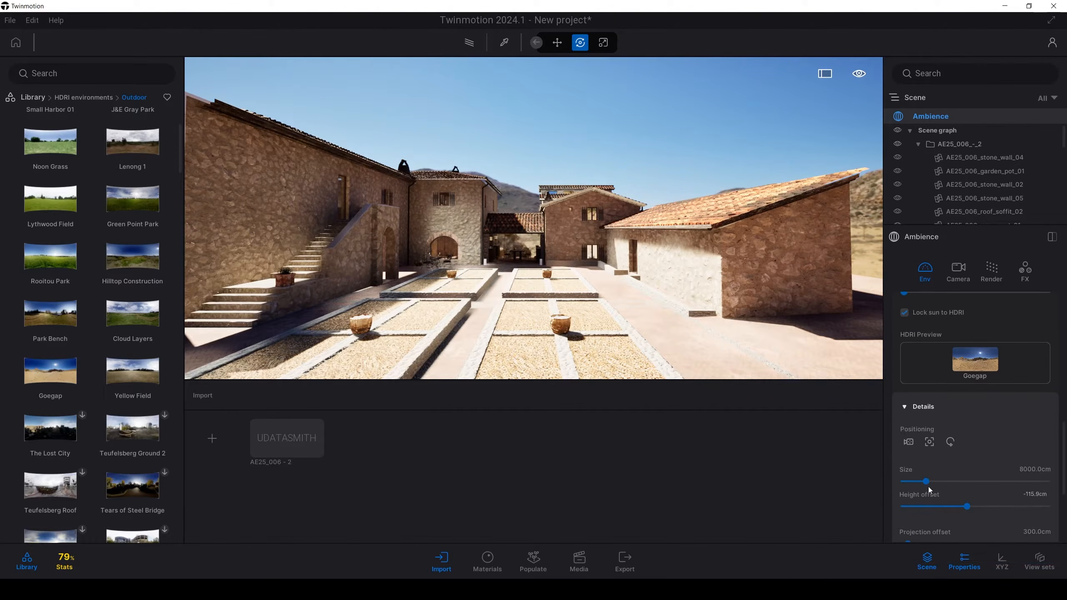
left_click_drag(928, 485, 948, 480)
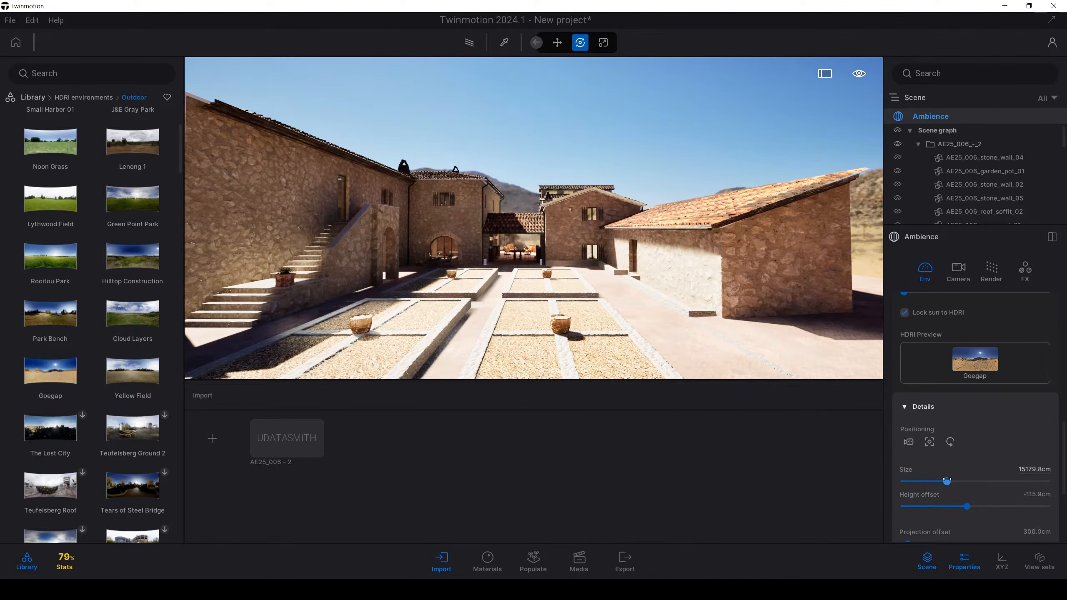
mouse_move(684, 306)
right_mouse_down()
mouse_move(787, 310)
mouse_move(698, 307)
right_mouse_up()
key("w")
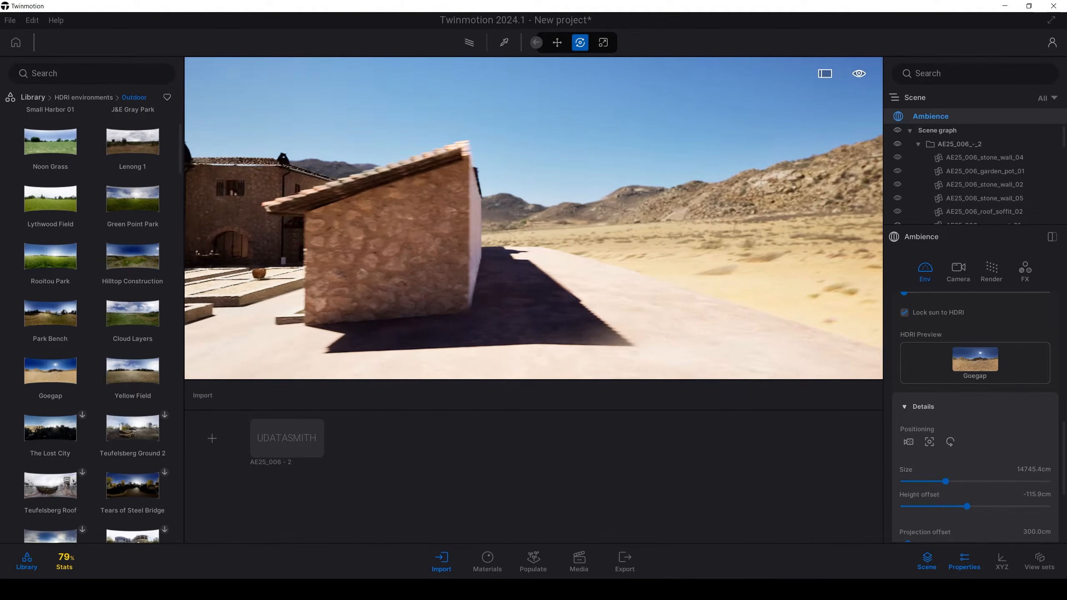
left_click_drag(950, 481, 989, 480)
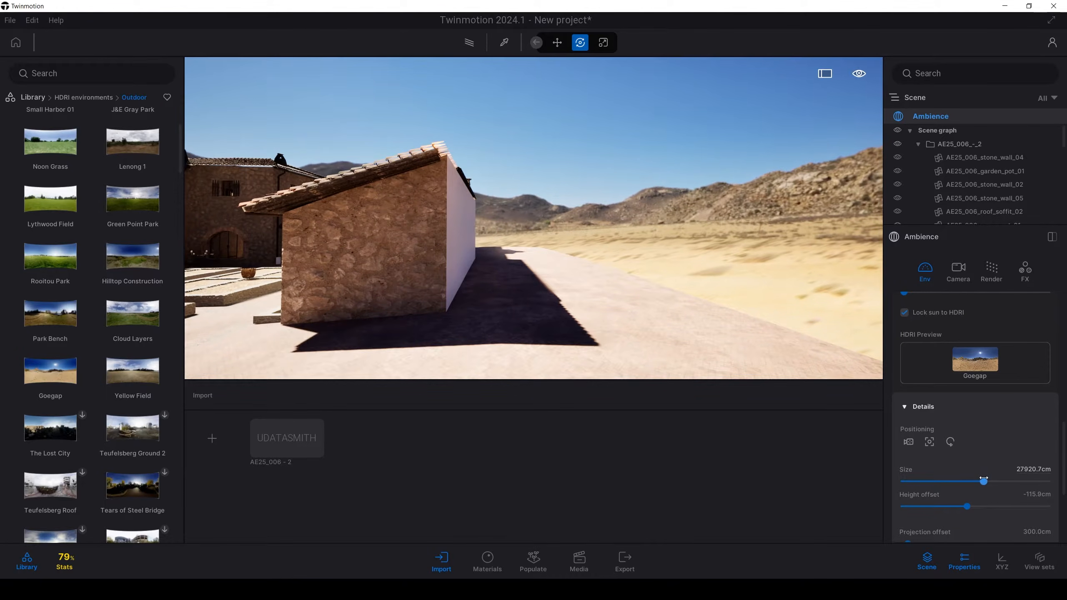
key("a")
right_click_drag(756, 302, 639, 304)
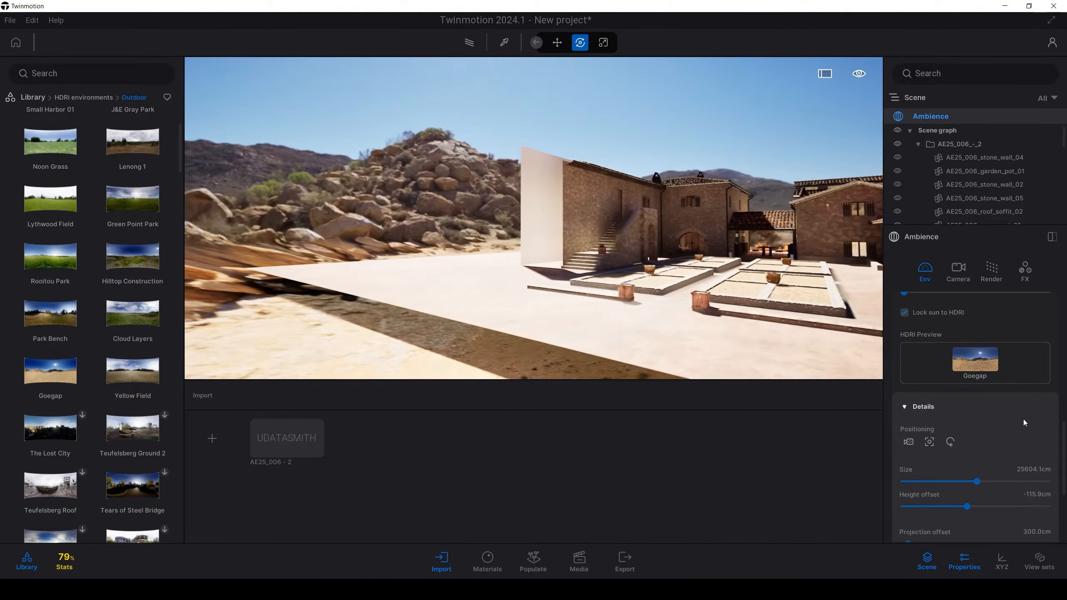
Step: Set the backdrop's projection offset to about 1787 cm and the HDRI rotation to 243°
scroll(982, 440, "down", 1)
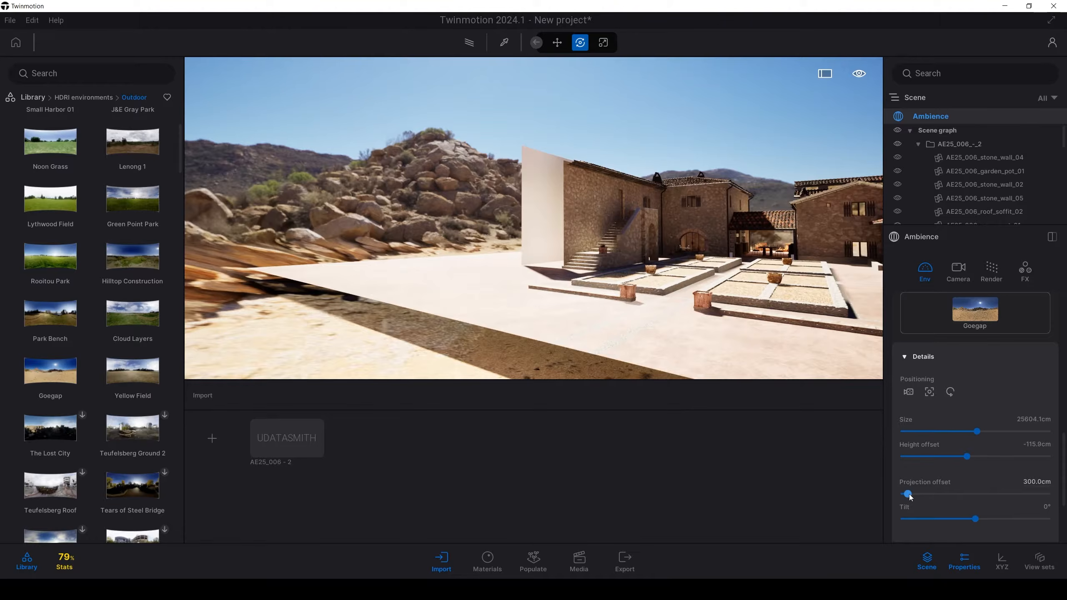
left_click_drag(910, 498, 928, 490)
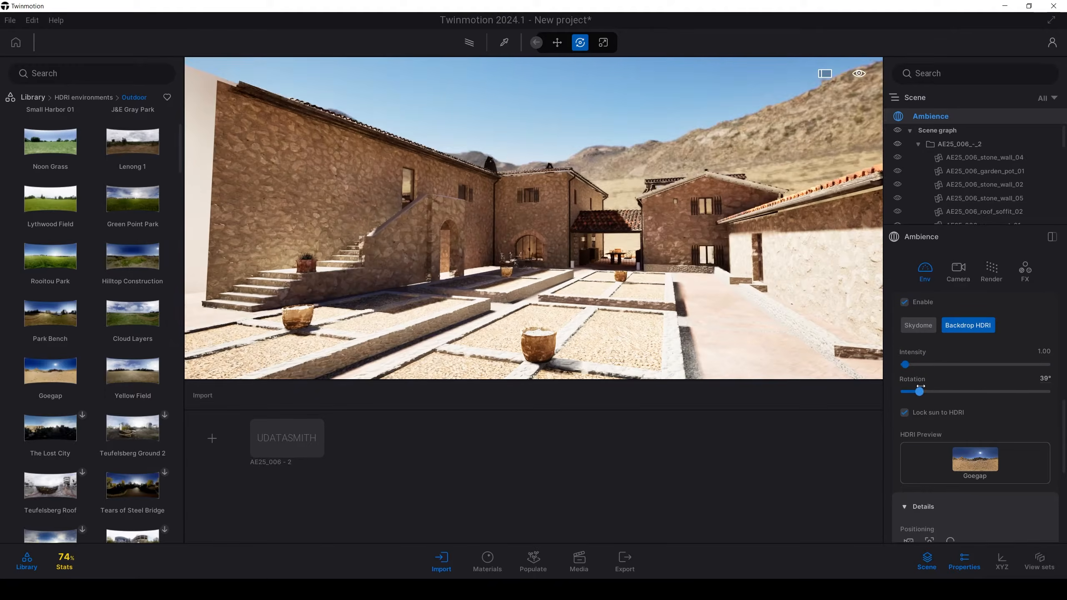
left_click_drag(916, 391, 1000, 397)
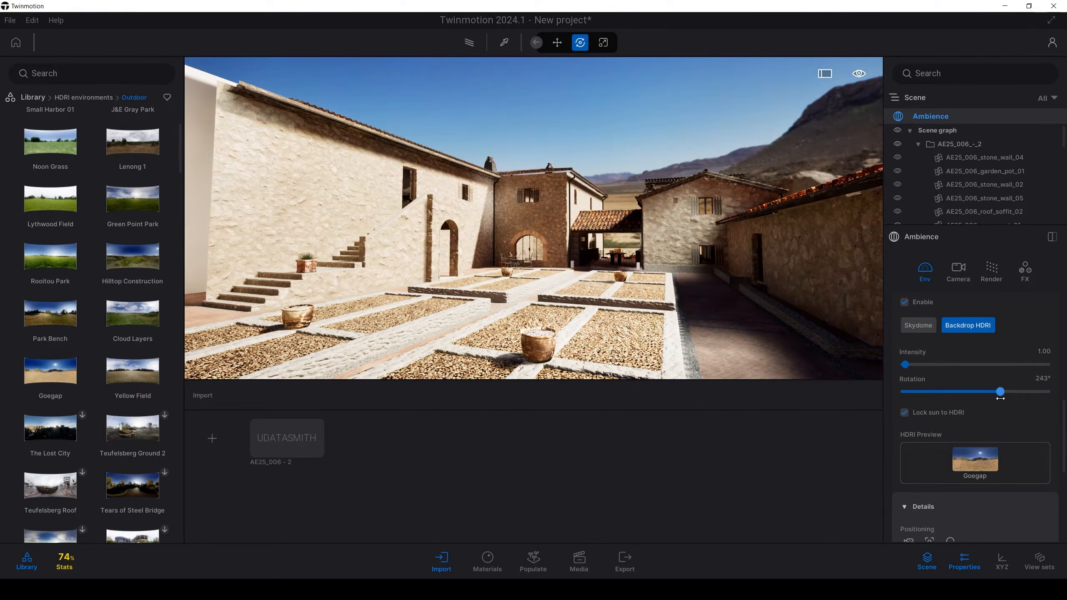
Step: Frame the courtyard with its gravel planters in the foreground and create a first media image from this view
key("s")
right_click_drag(686, 269, 716, 264)
key("w")
key("q")
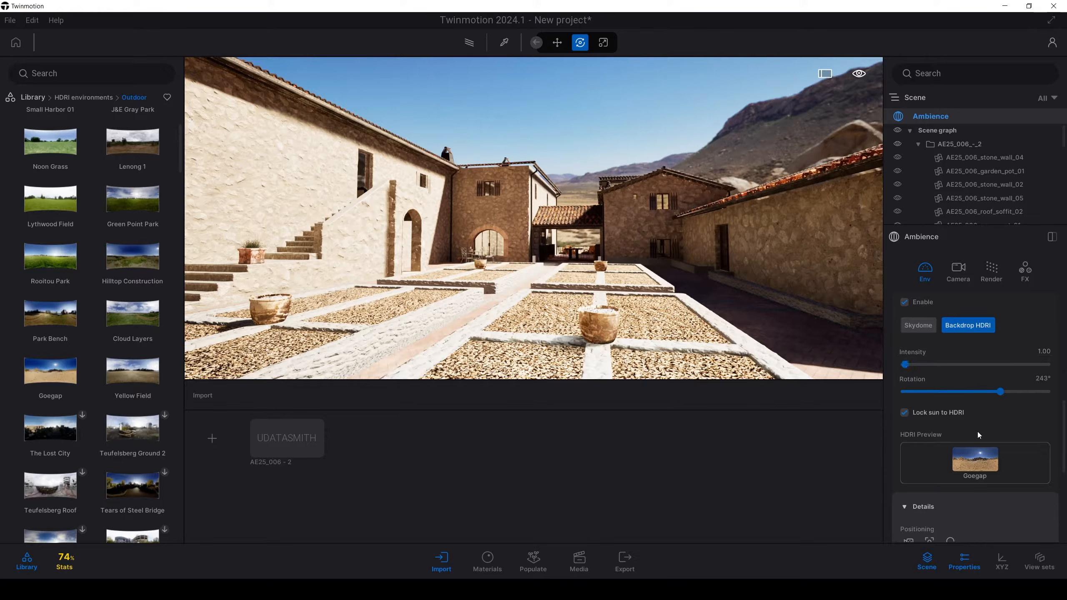
scroll(976, 442, "down", 10)
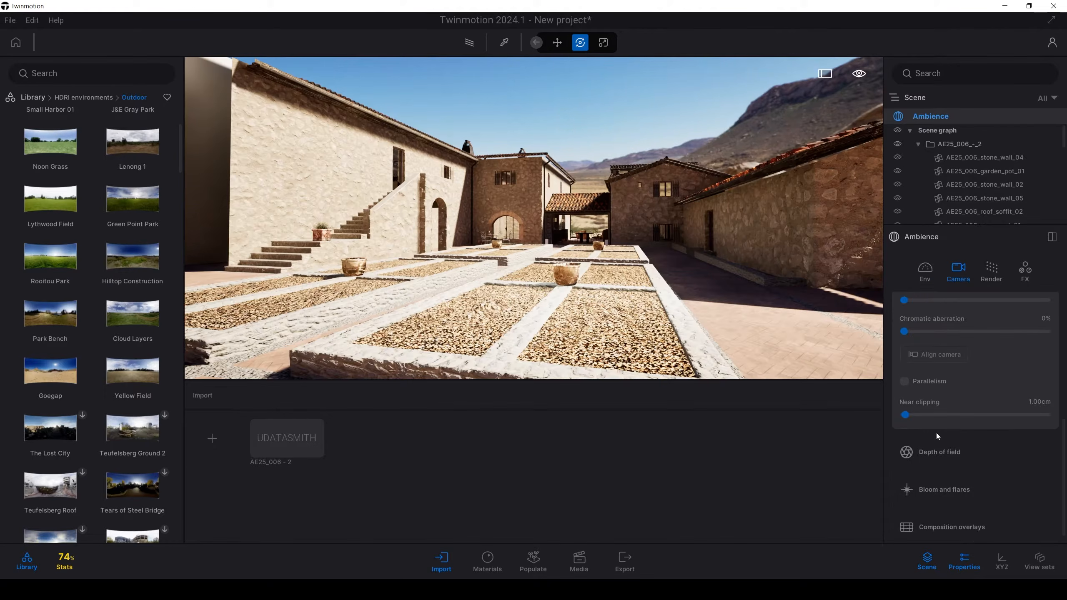
scroll(936, 433, "up", 3)
left_click(588, 563)
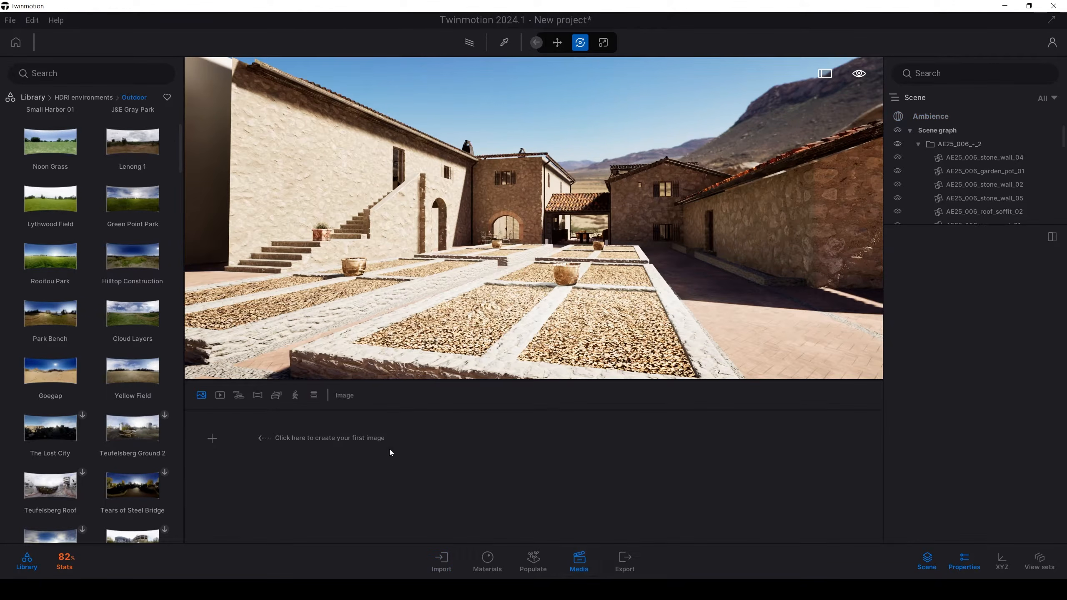
left_click(212, 440)
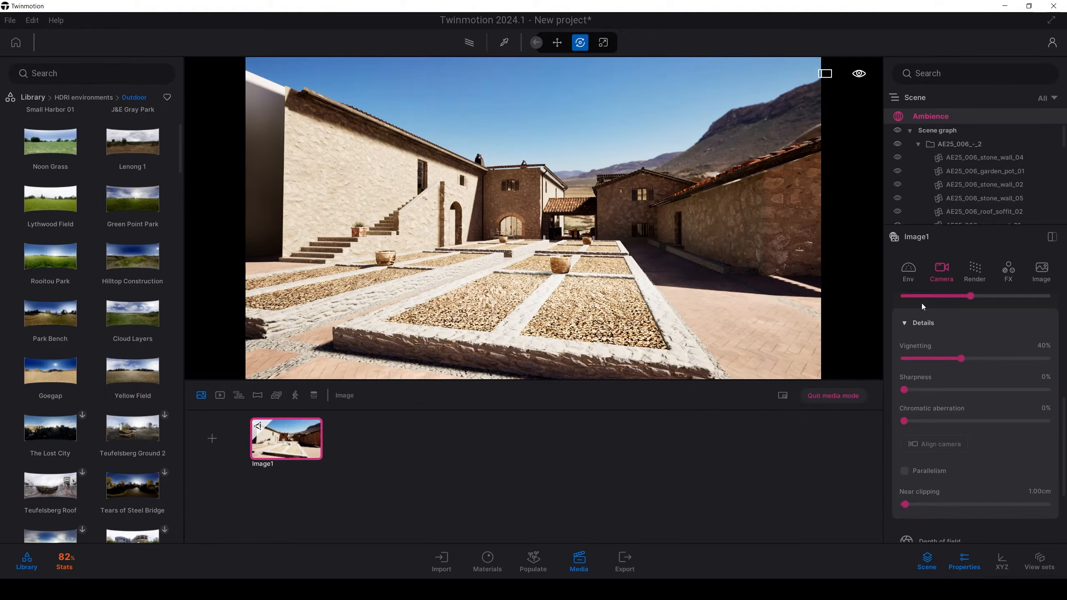
Step: Enable Filmback in the image's camera settings and inspect its sensor width and height details
scroll(961, 370, "down", 3)
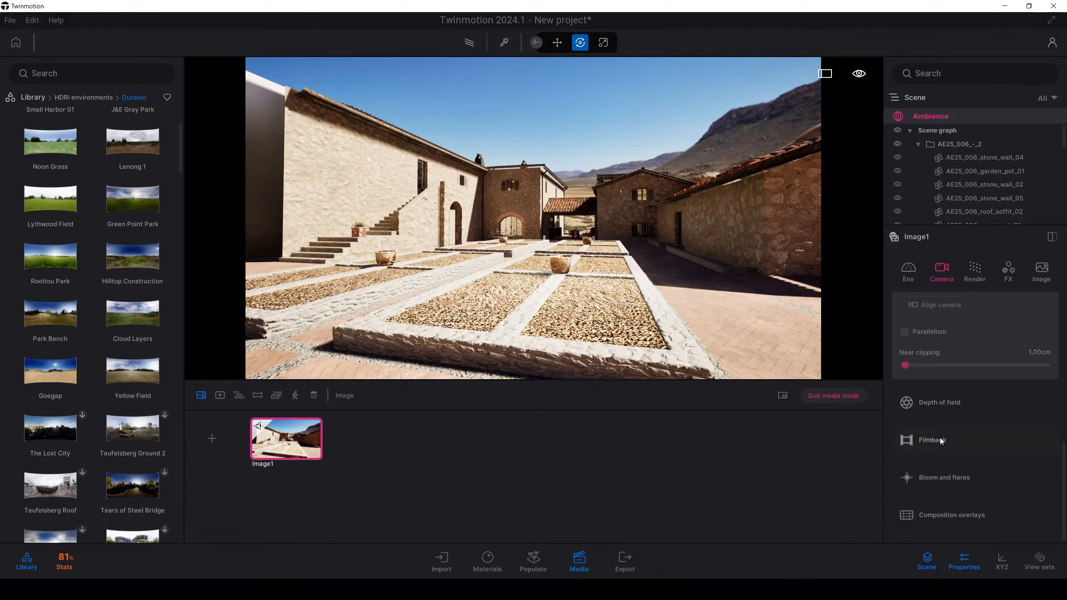
left_click(943, 442)
left_click(922, 471)
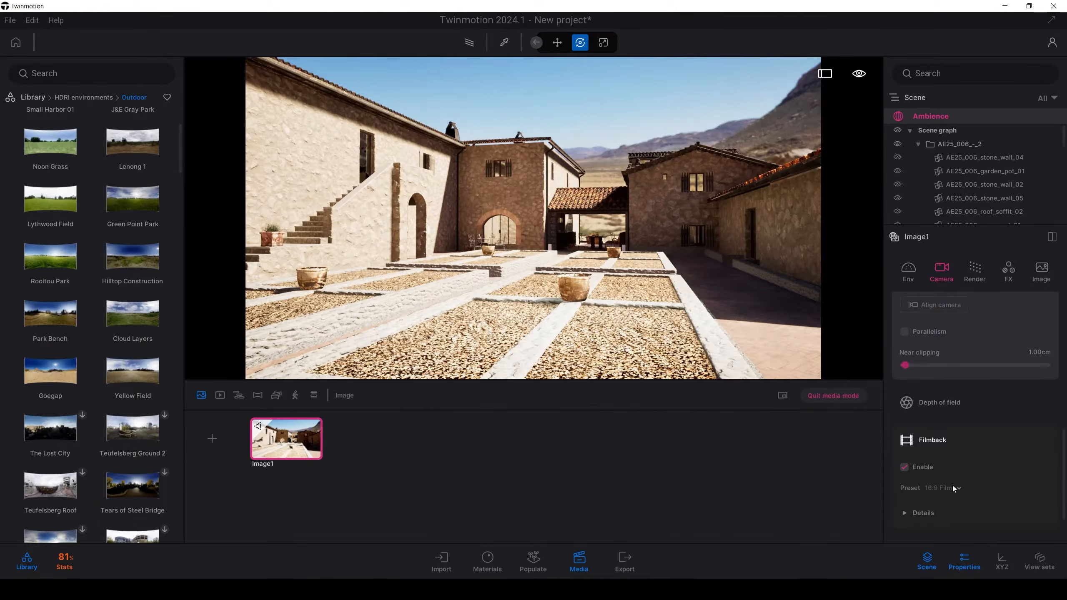
scroll(941, 501, "down", 2)
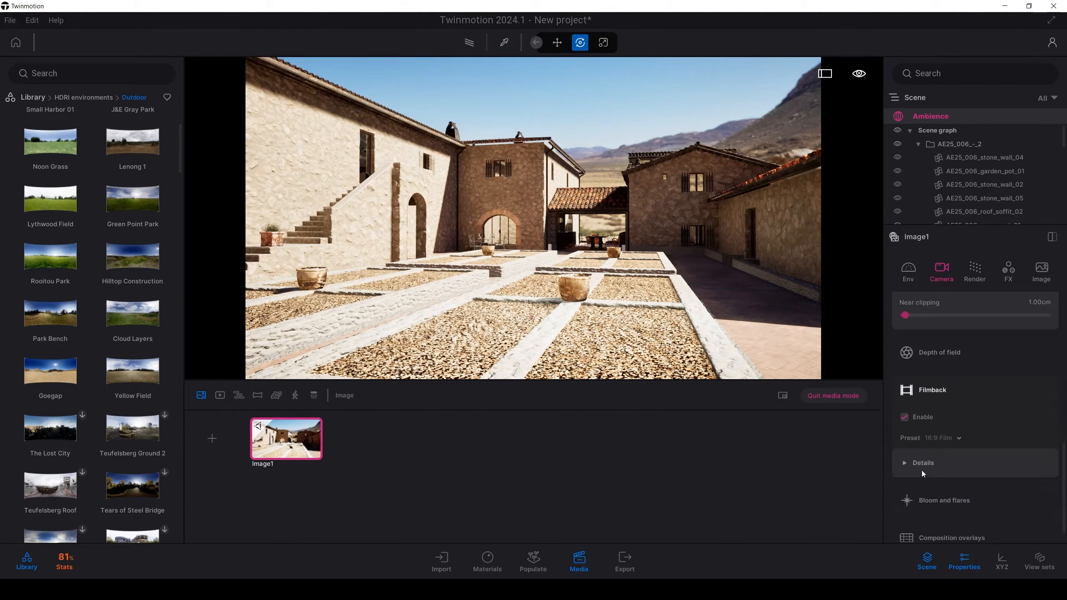
left_click(921, 467)
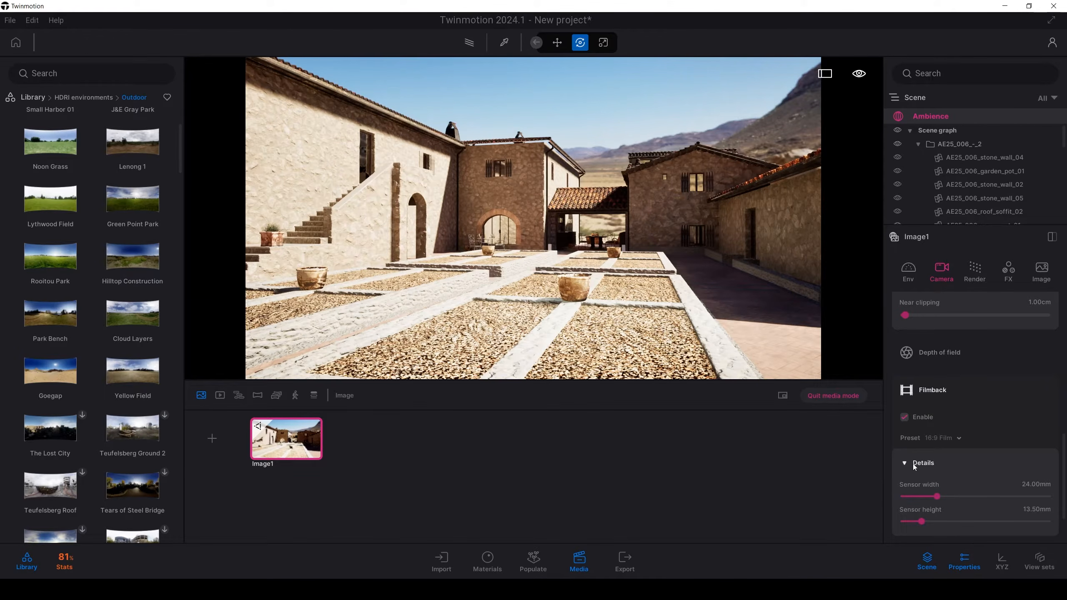
left_click(914, 464)
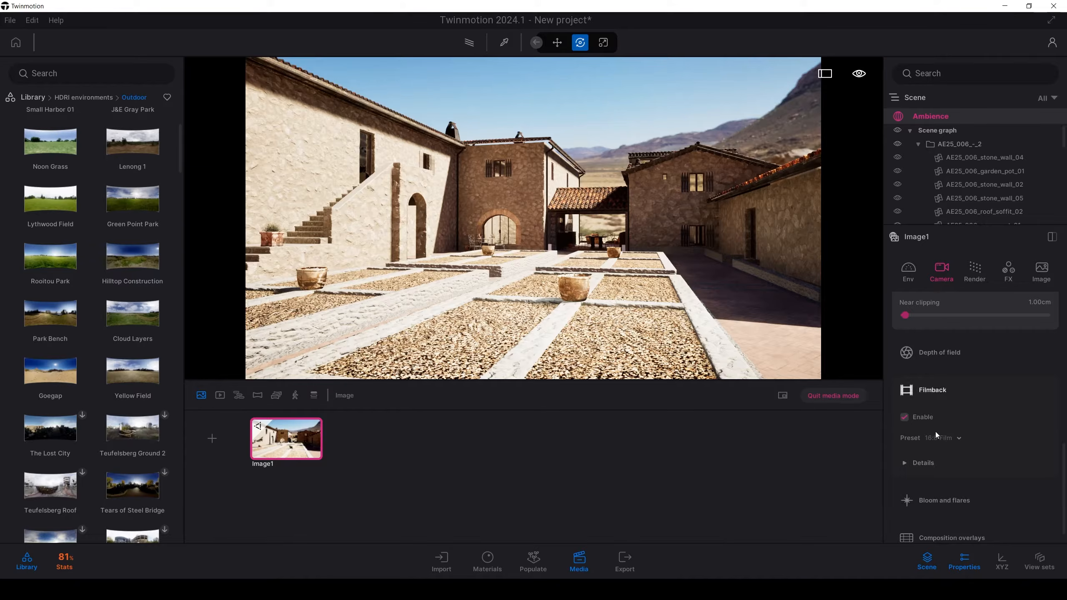
left_click(921, 461)
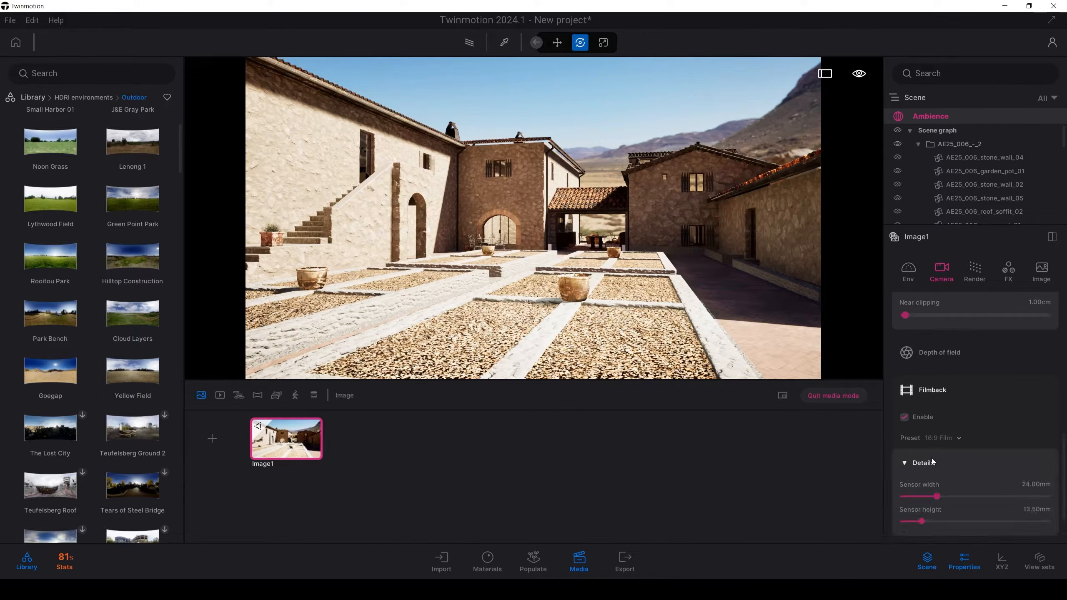
left_click(907, 453)
Step: Try the 16:9 Digital Film and 35mm Full Aperture filmback presets, and return to 16:9 Film
left_click(955, 440)
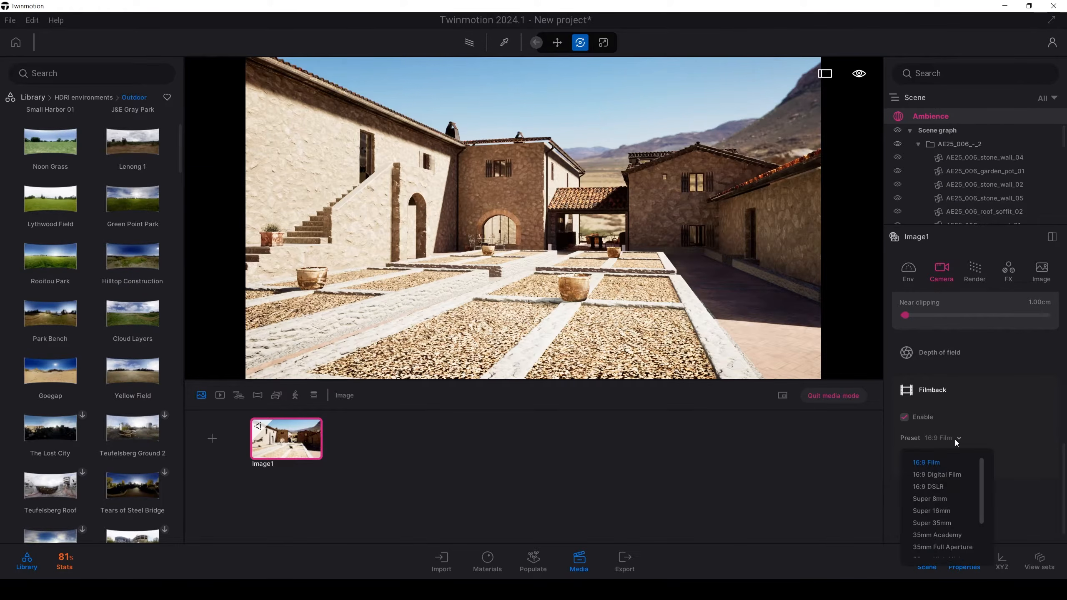
left_click(939, 473)
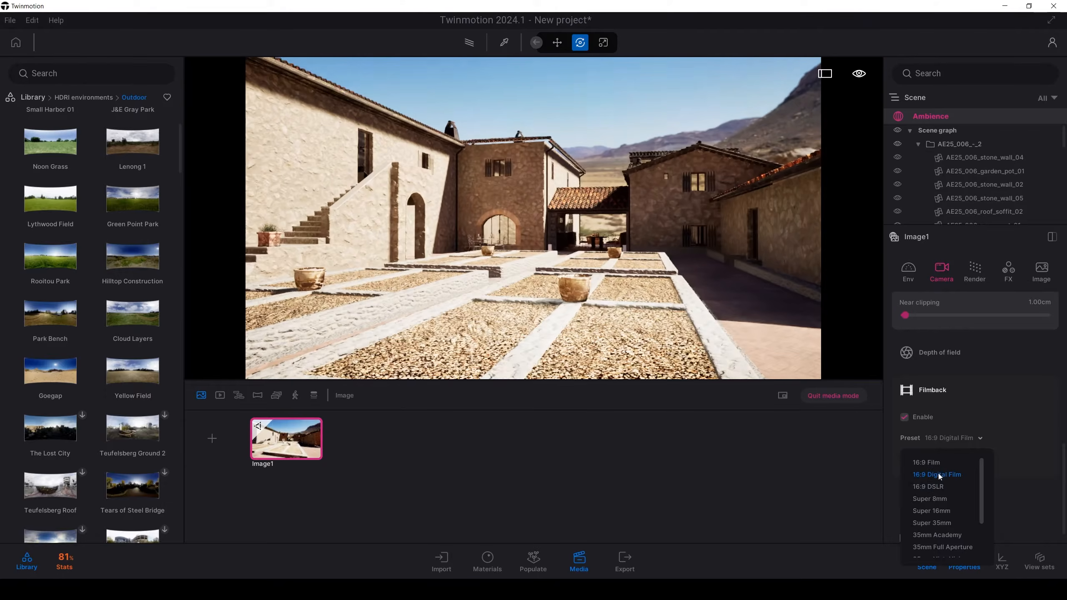
left_click(941, 548)
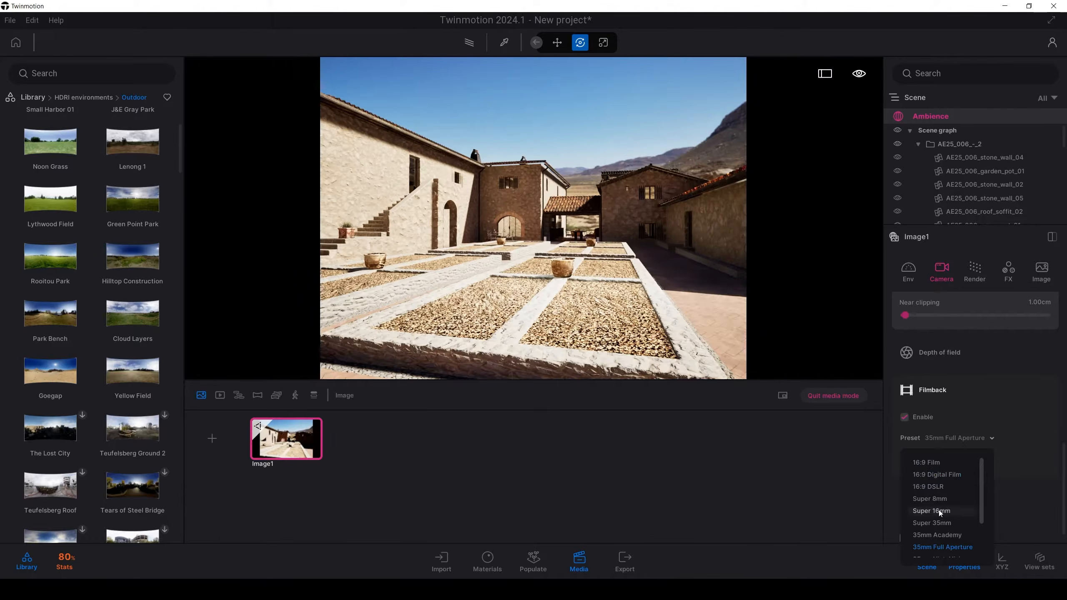
left_click(927, 464)
left_click(615, 103)
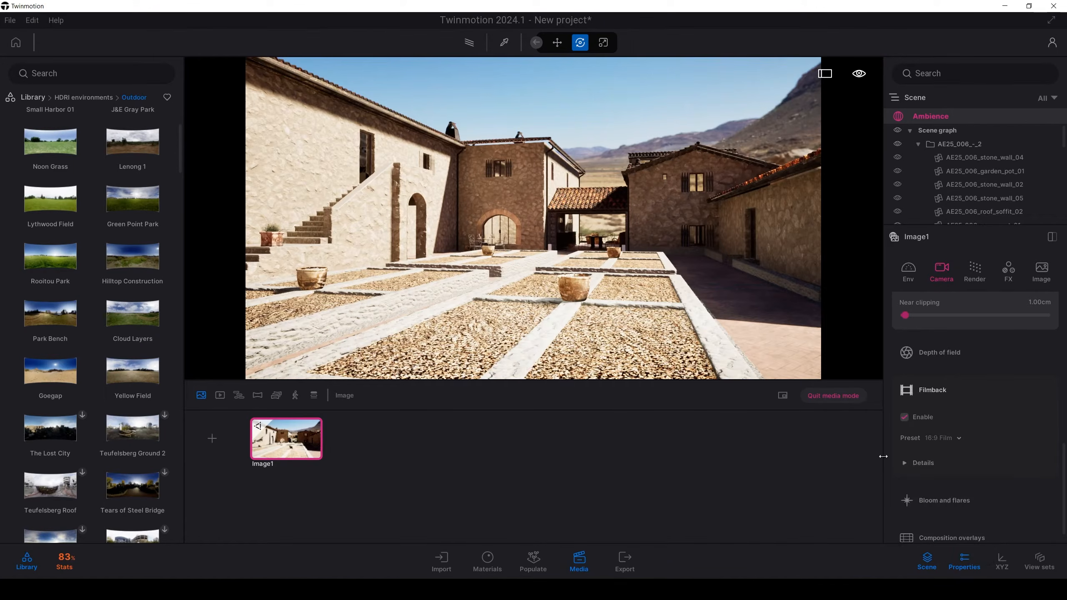
Step: Try the 35mm Full Aperture preset, choose Super 16mm instead, and reframe the courtyard frontally along its central path
left_click(966, 468)
left_click(944, 381)
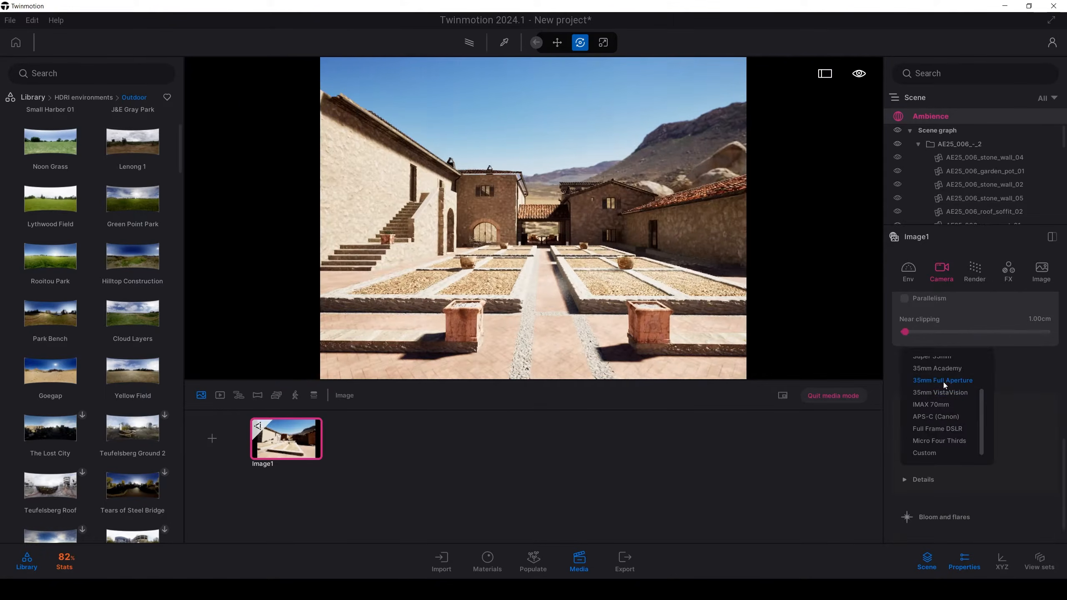
scroll(944, 383, "up", 2)
left_click(934, 411)
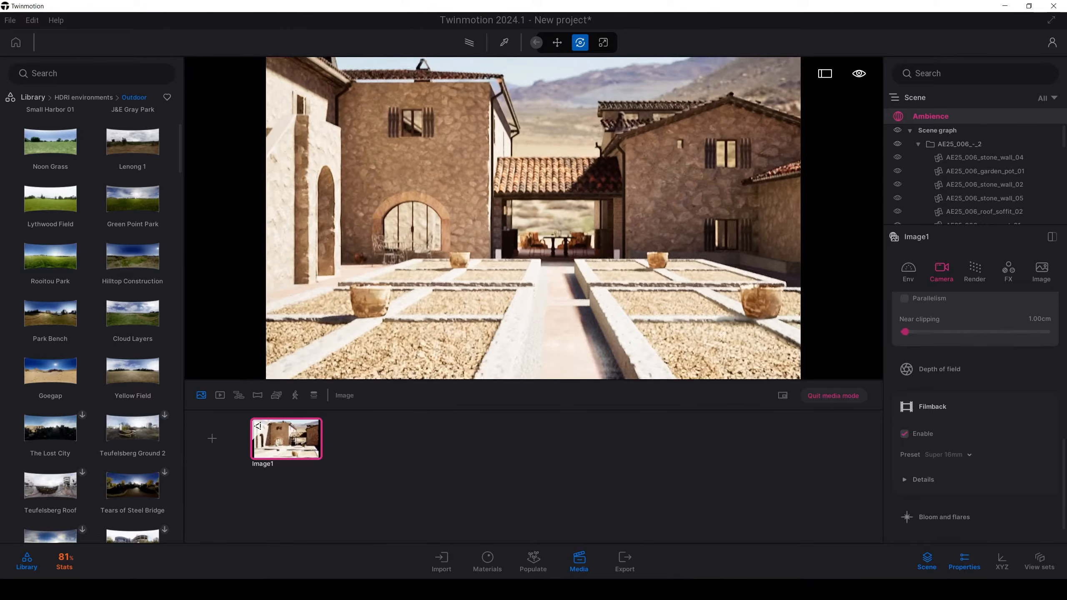
key("s")
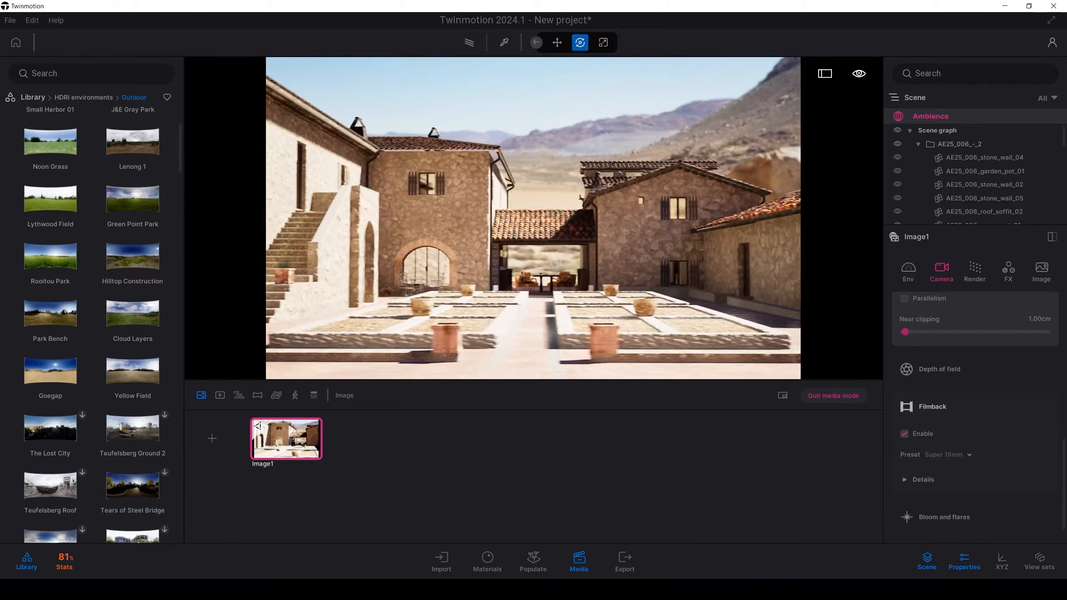
key("s")
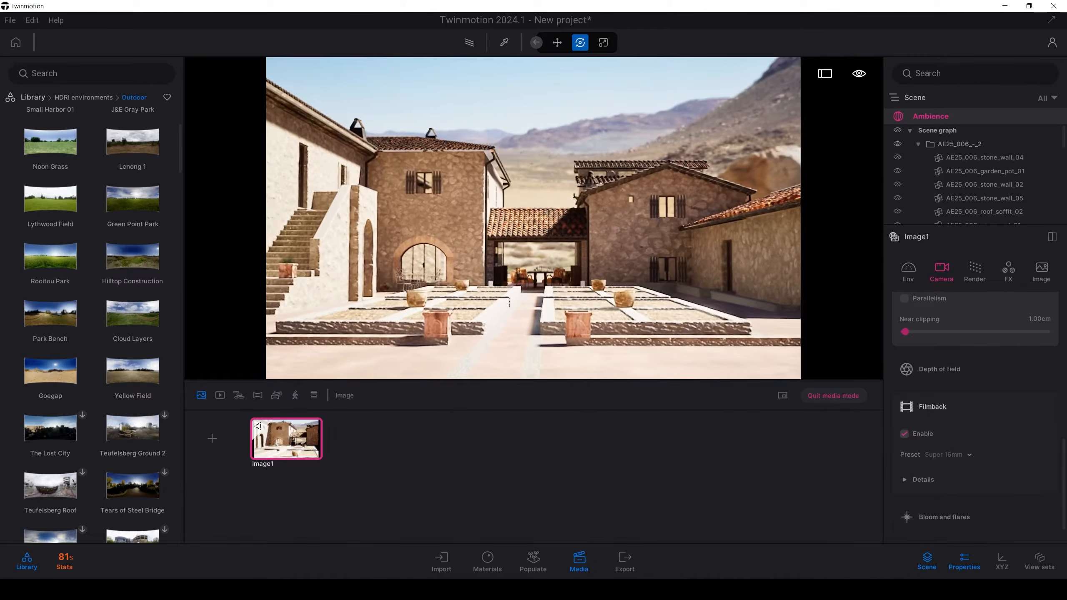
key("w")
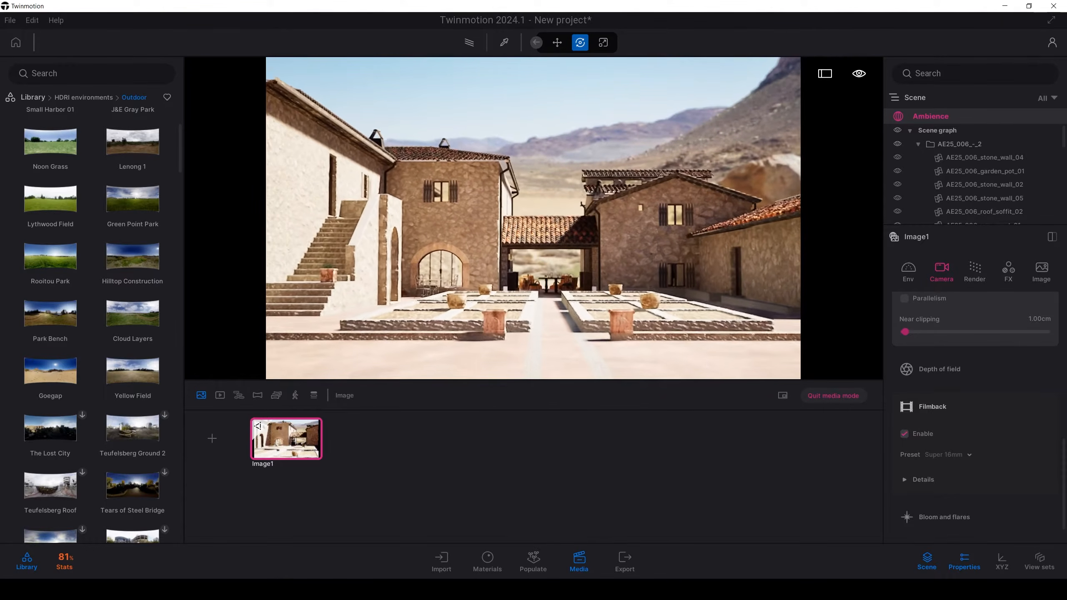
Step: Update Image1 with a closer frontal view of the courtyard and rotate its backdrop HDRI to 262°
key("w")
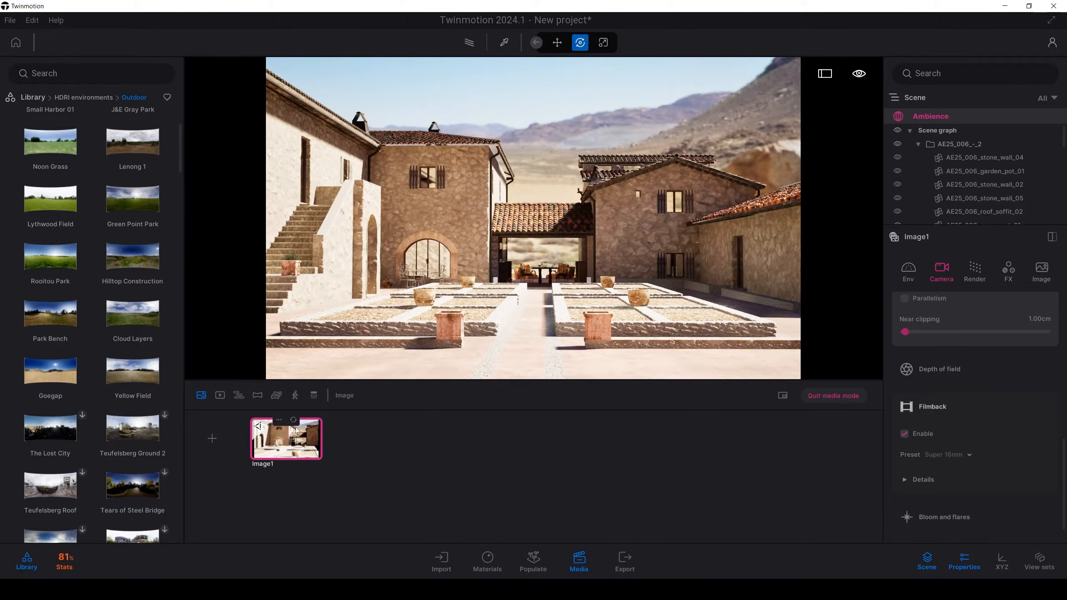
left_click(294, 421)
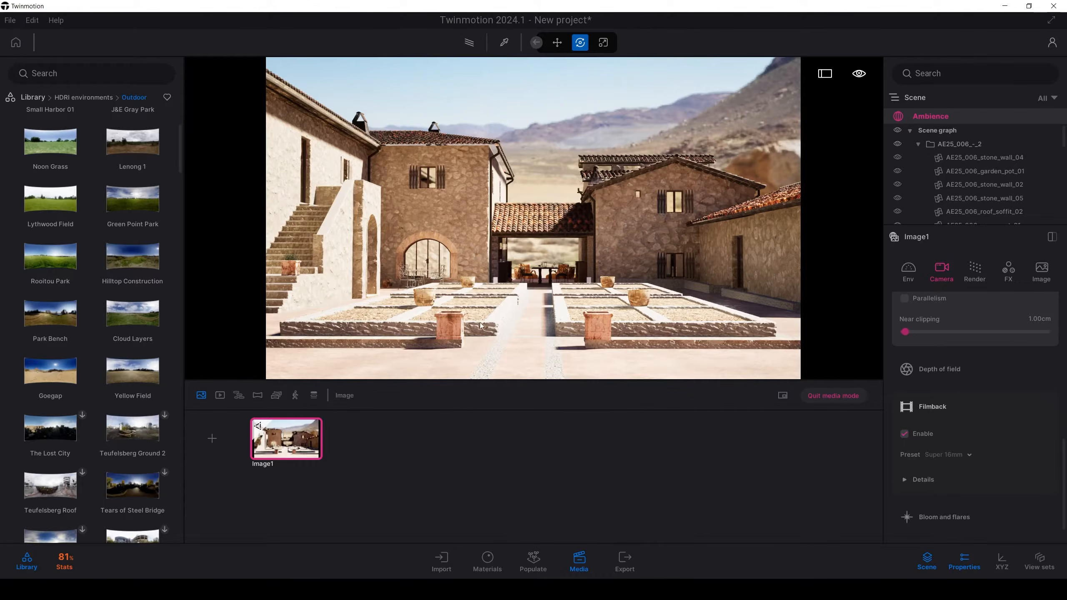
left_click(918, 282)
scroll(1000, 442, "down", 2)
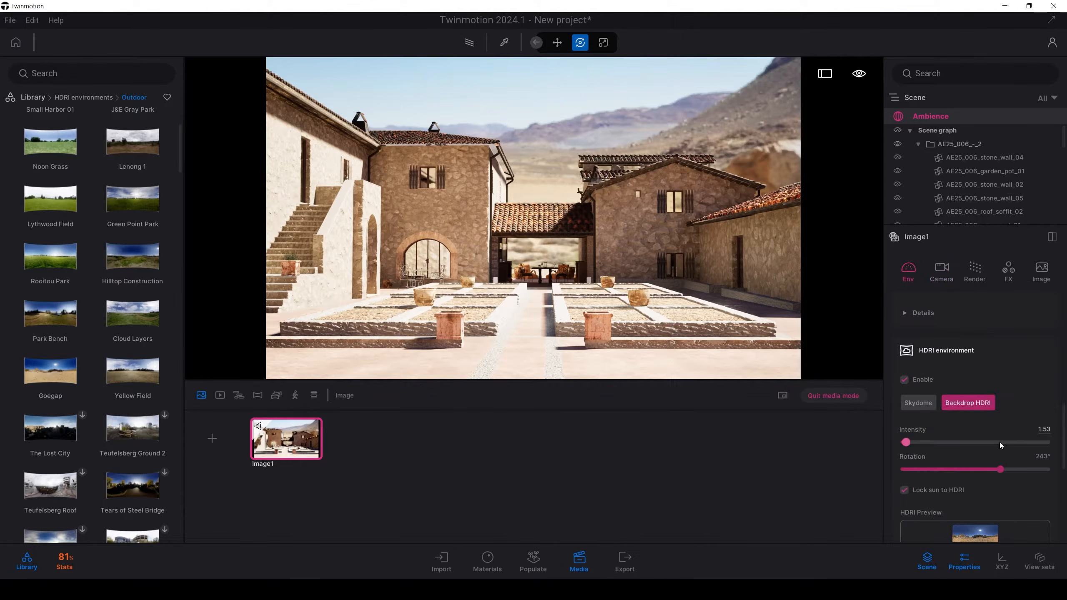
left_click_drag(1000, 469, 1014, 468)
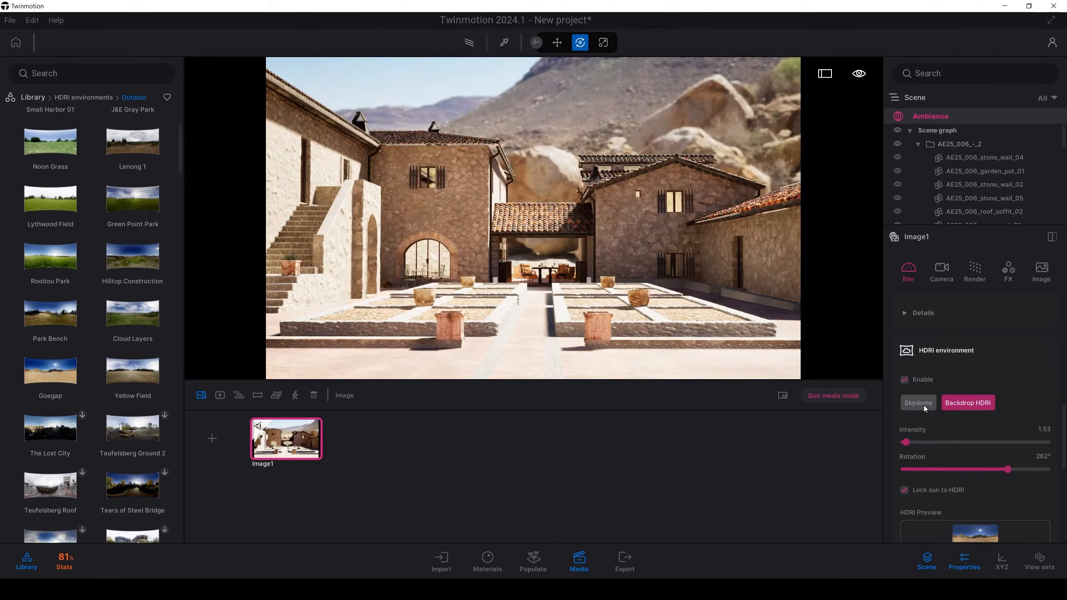
Step: Try the Skydome HDRI mode with the Goegap environment and adjust its rotation
left_click(923, 405)
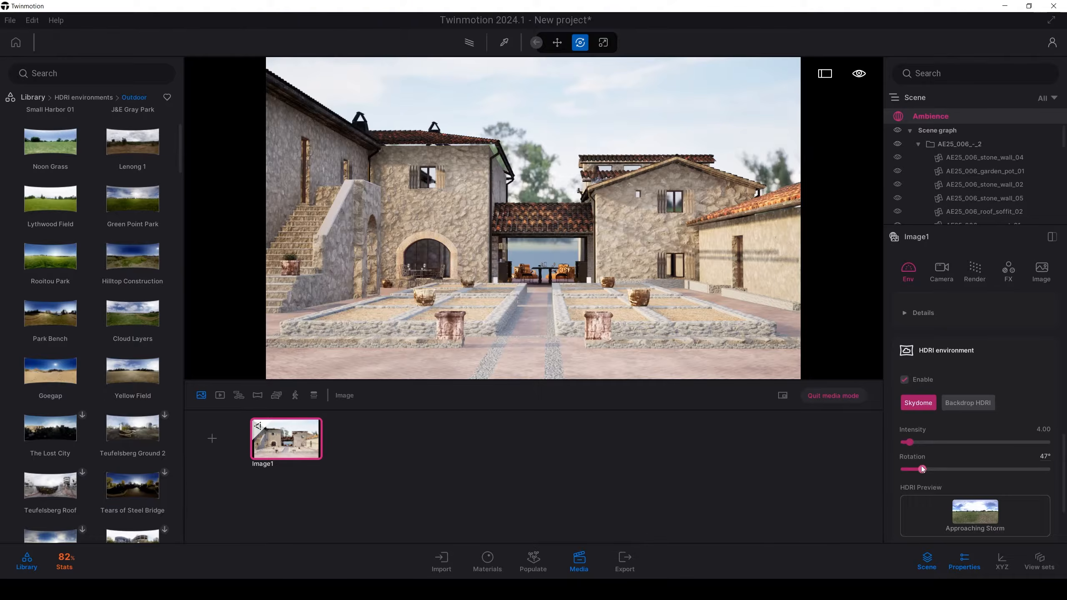
left_click(51, 370)
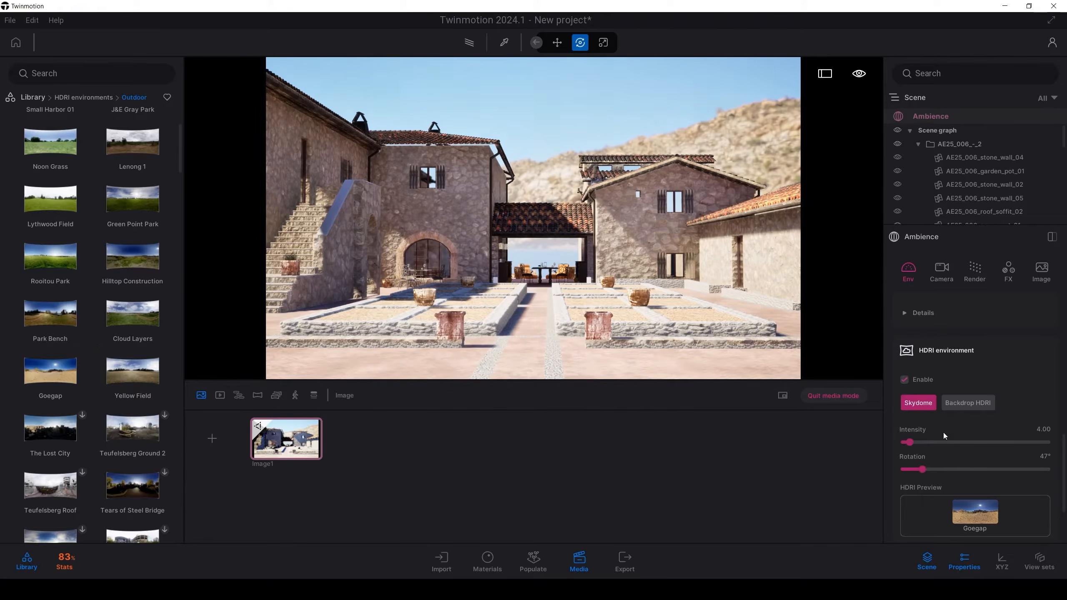
mouse_move(923, 470)
left_mouse_down()
mouse_move(946, 470)
mouse_move(913, 470)
mouse_move(920, 462)
left_mouse_up()
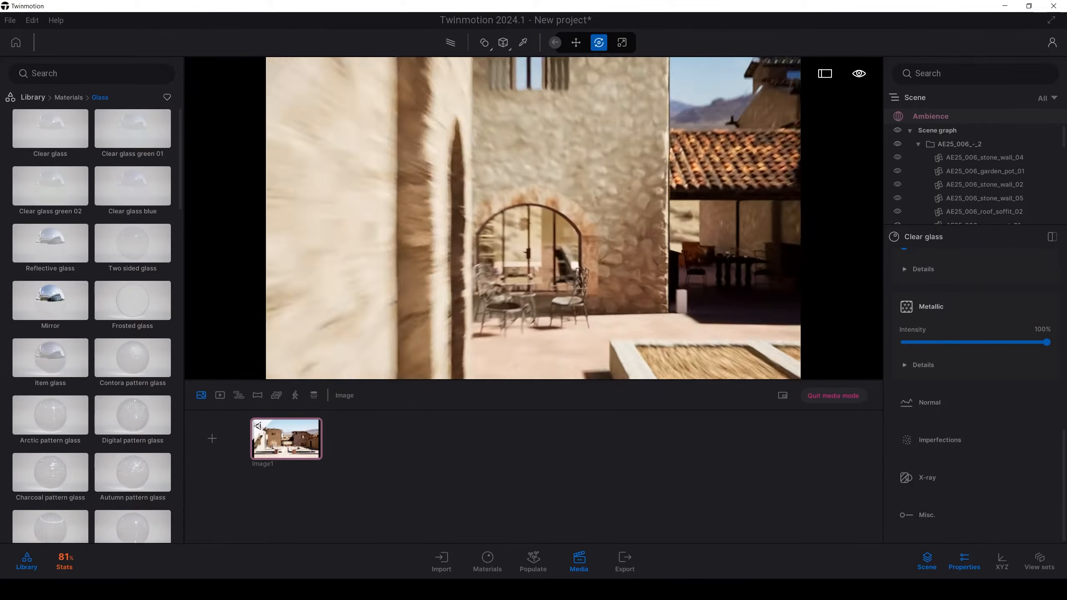
Step: Pick the material of the plain white wall beside the covered dining area and make it two-sided
key("w")
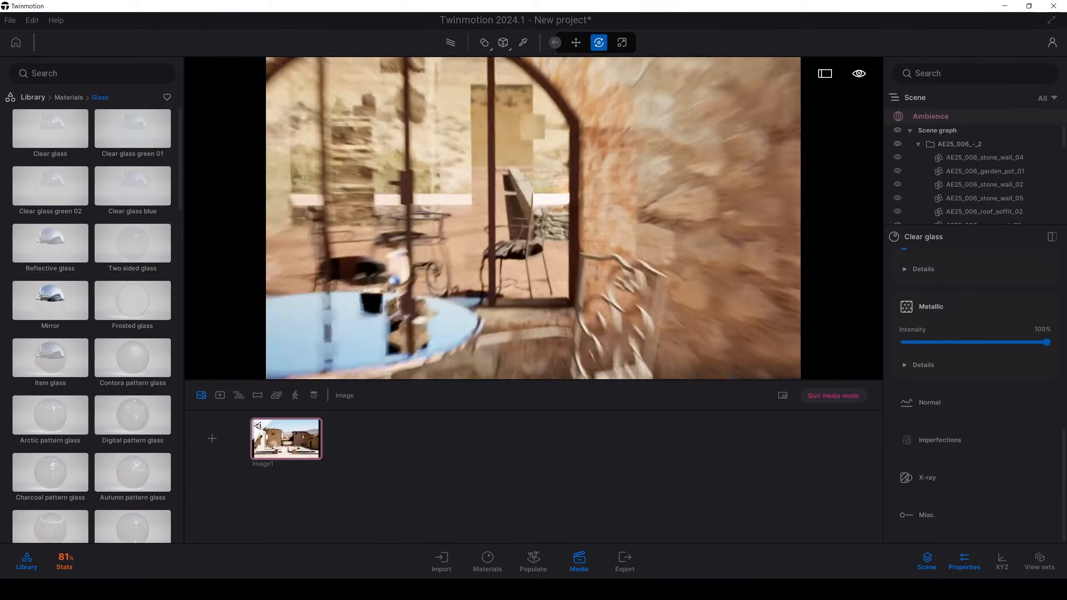
key("s")
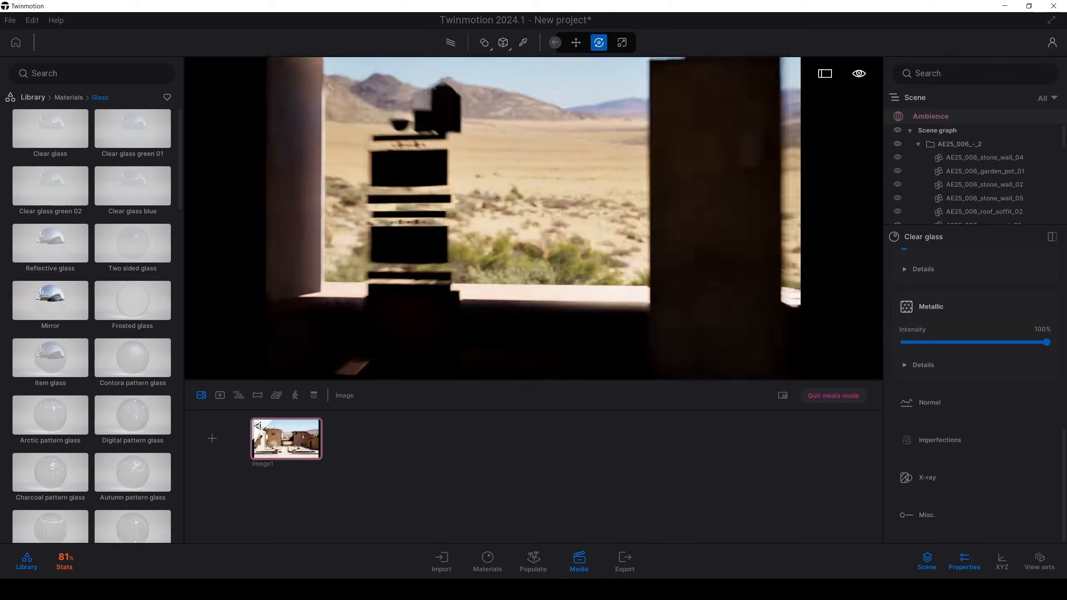
key("w")
key("w")
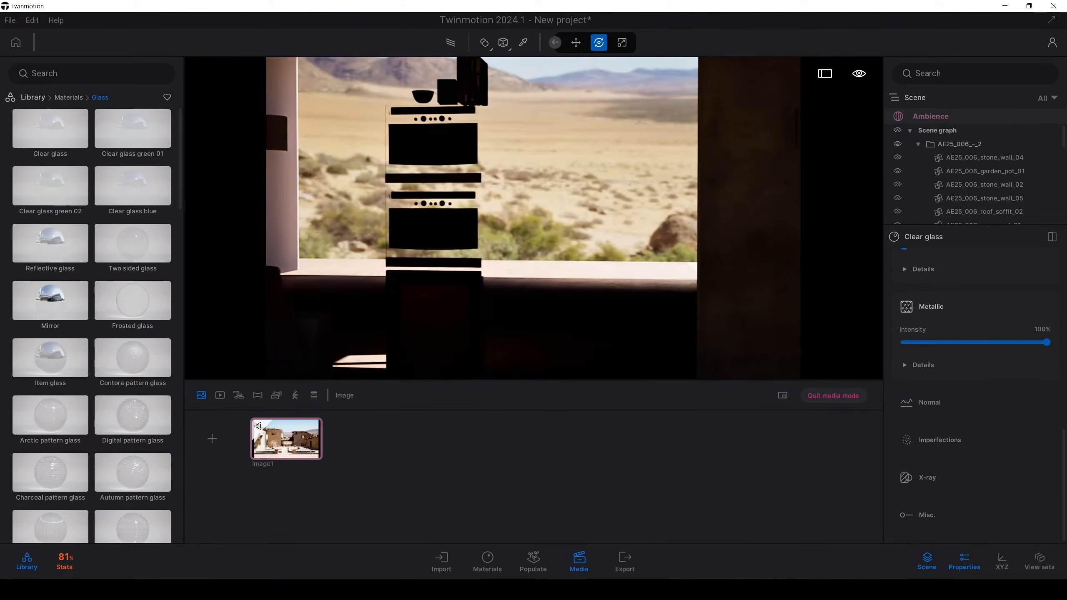
key("s")
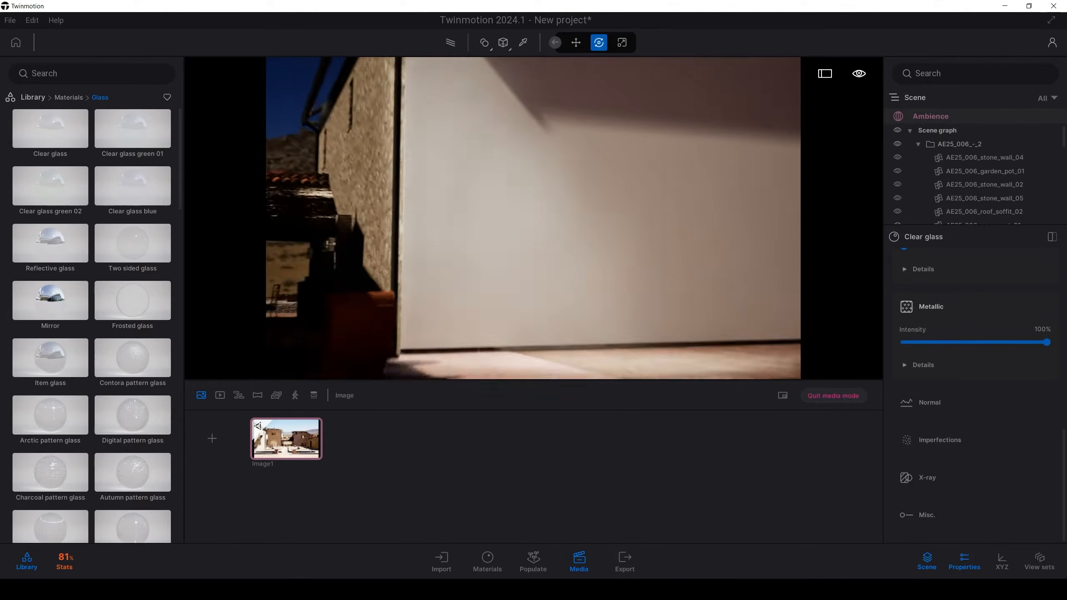
key("t")
left_click(546, 202)
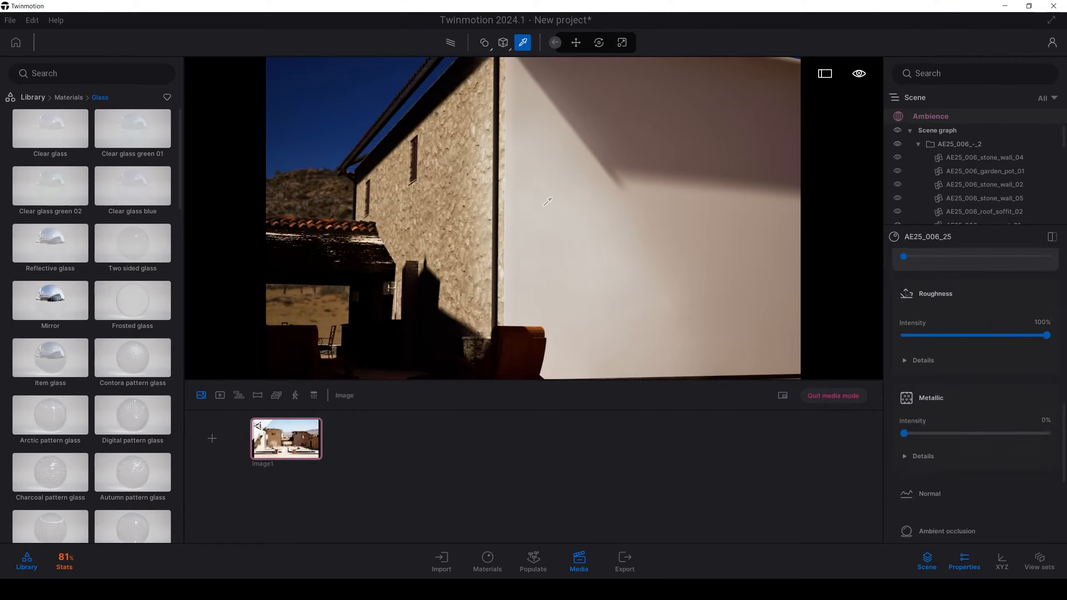
scroll(922, 476, "down", 5)
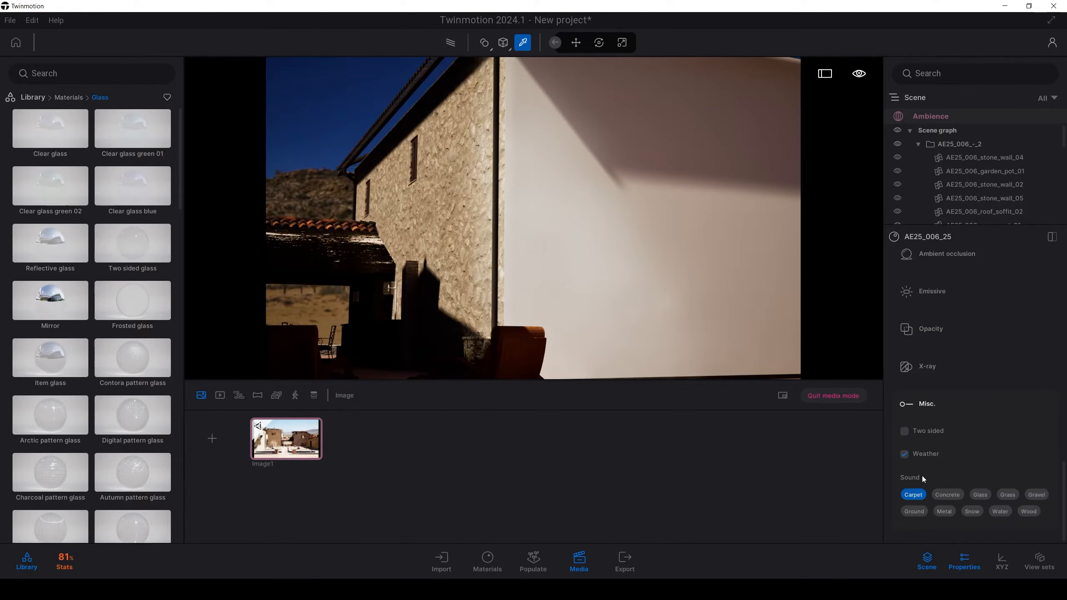
left_click(922, 433)
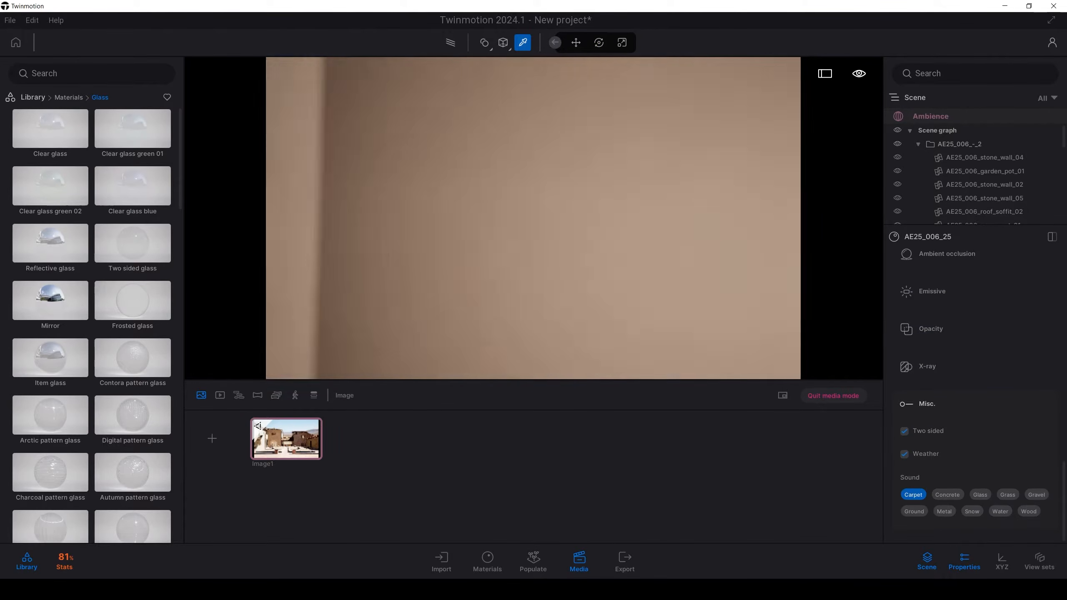
key("s")
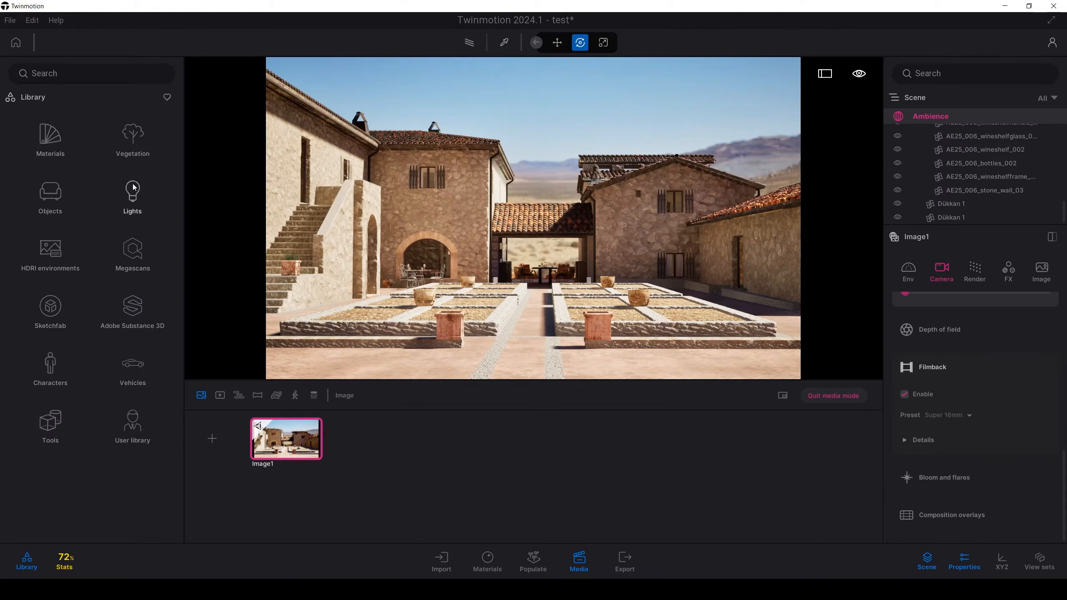
Step: Place a Curry Leaf Tree from the vegetation library's trees in the clay pot of the front-left gravel planter
left_click(132, 191)
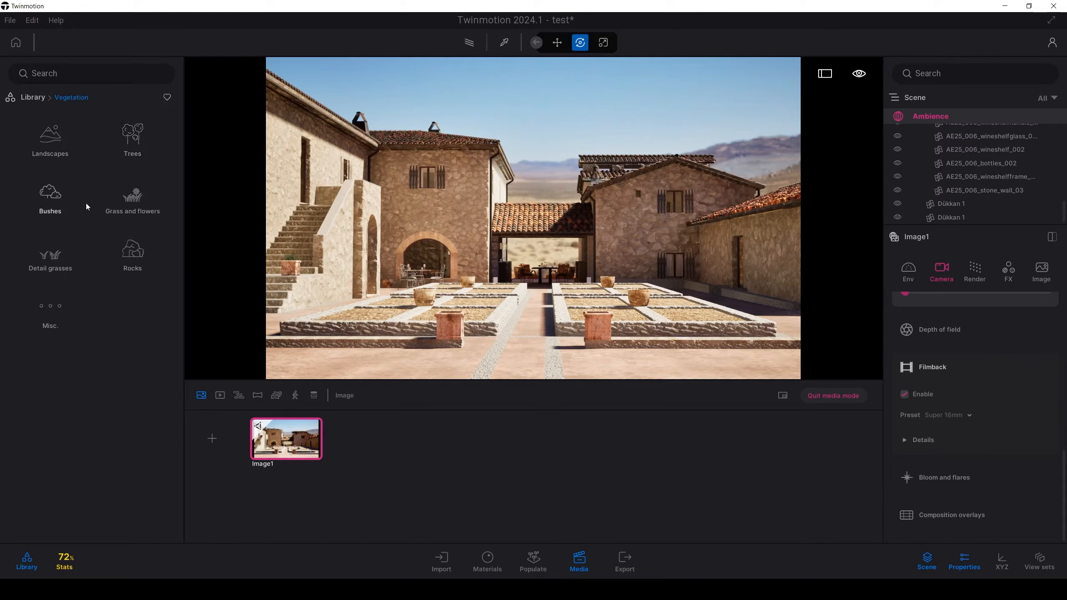
left_click(132, 134)
left_click_drag(180, 173, 177, 501)
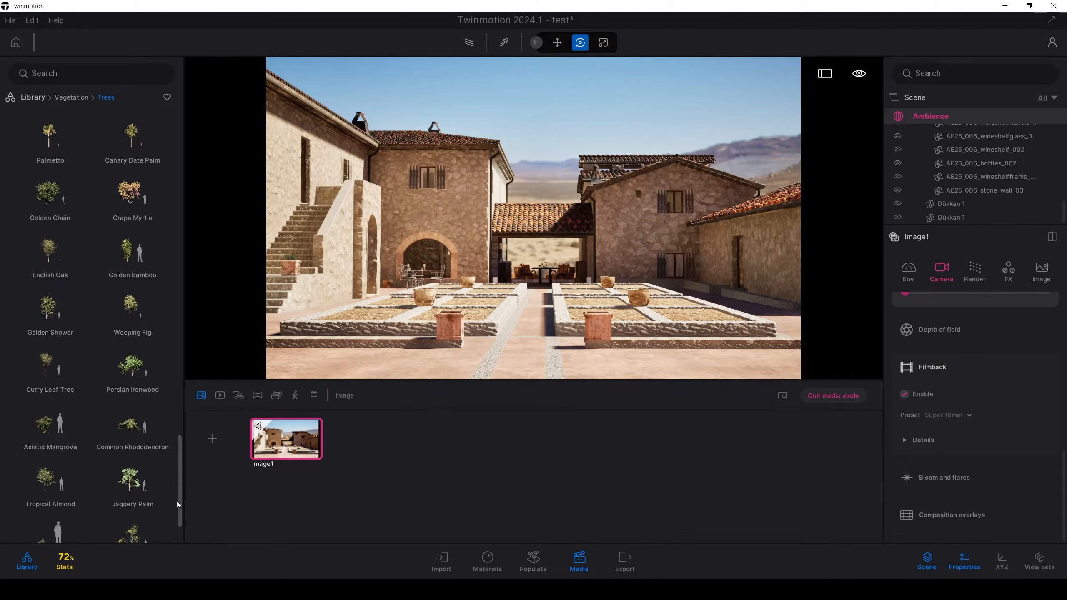
left_click(45, 374)
right_click_drag(495, 306, 526, 268)
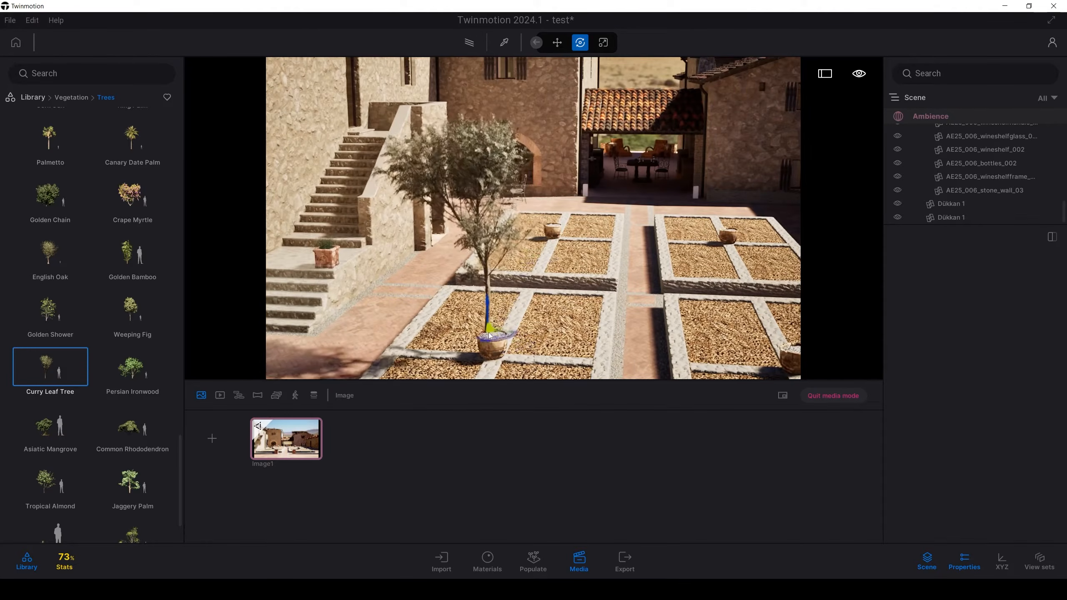
left_click(494, 339)
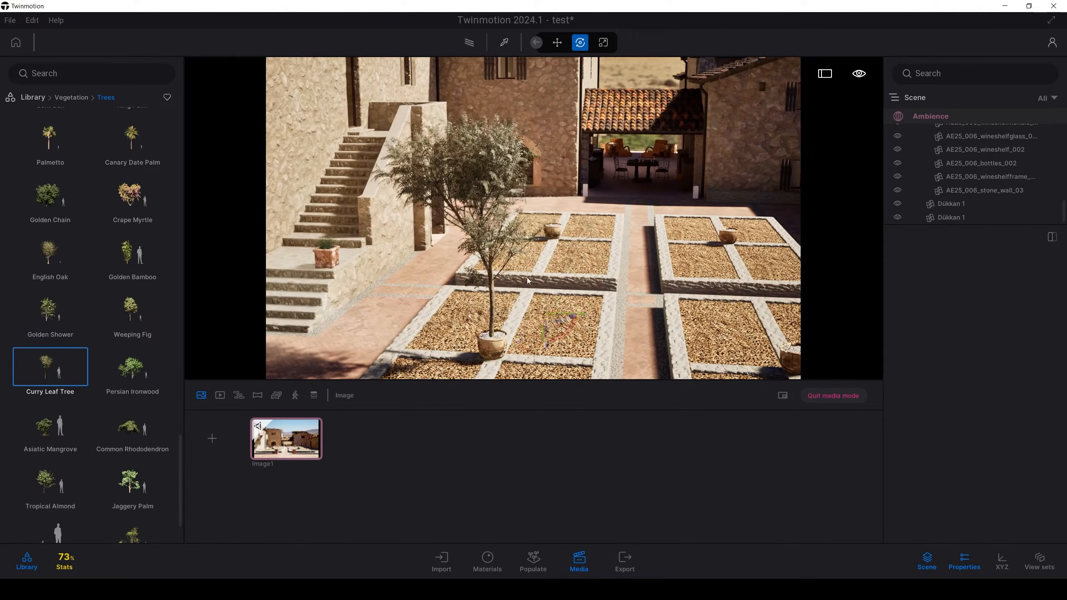
Step: Set the potted Curry Leaf Tree's age to 0% and scale it down to about 188 cm
left_click(489, 190)
left_click_drag(973, 306, 863, 305)
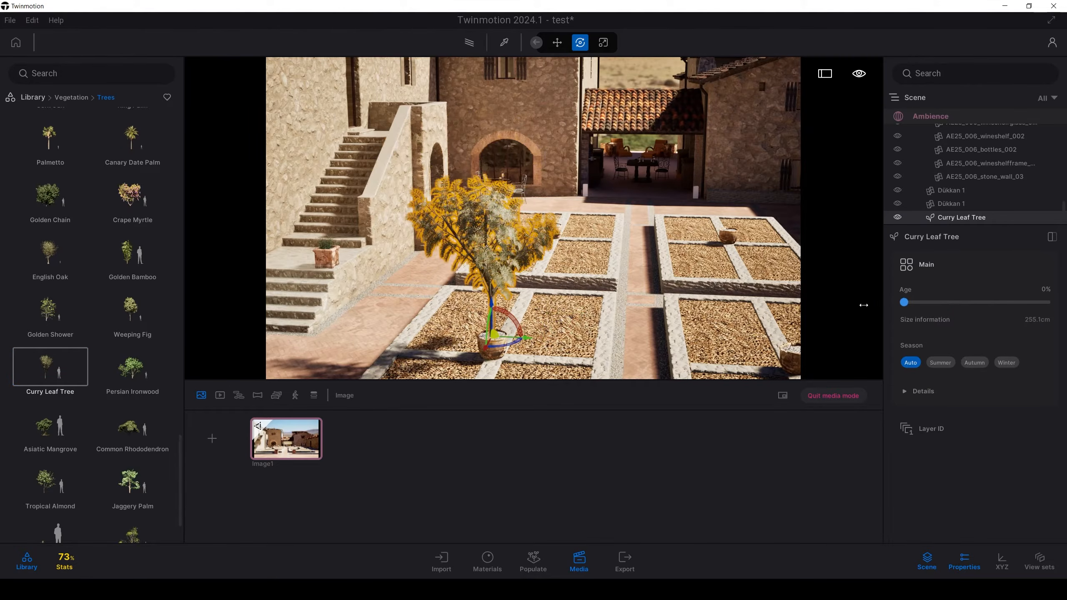
key("r")
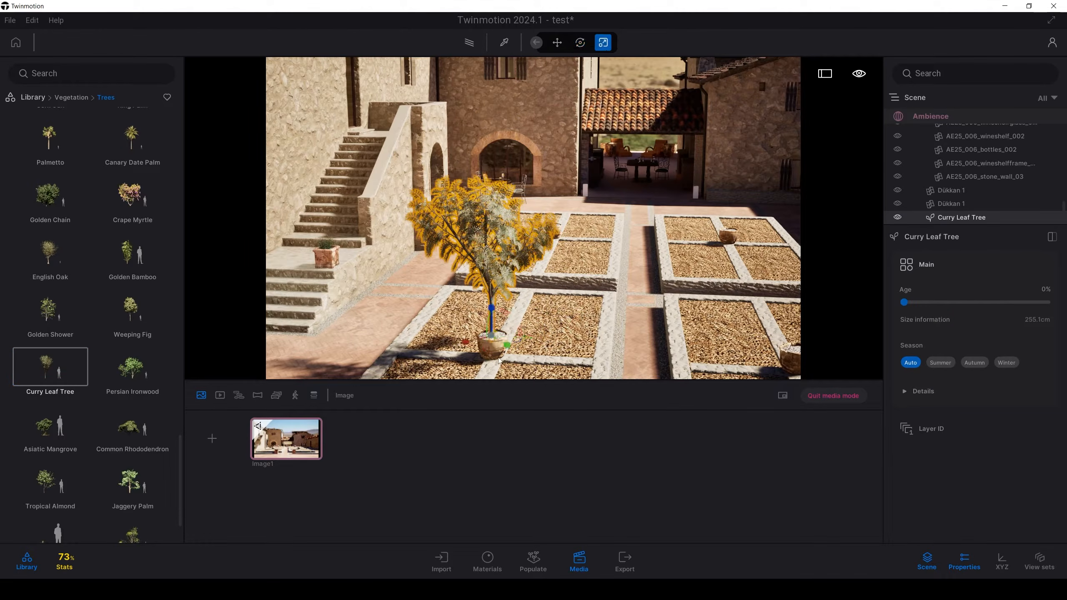
left_click_drag(492, 342, 491, 362)
key("Tab")
key("Tab")
Step: Make one copy of the Curry Leaf Tree and place it in the clay pot of the front-right planter
right_click_drag(506, 351, 565, 281)
scroll(565, 281, "down", 1)
scroll(565, 280, "up", 1)
left_click_drag(425, 234, 480, 216, "shift")
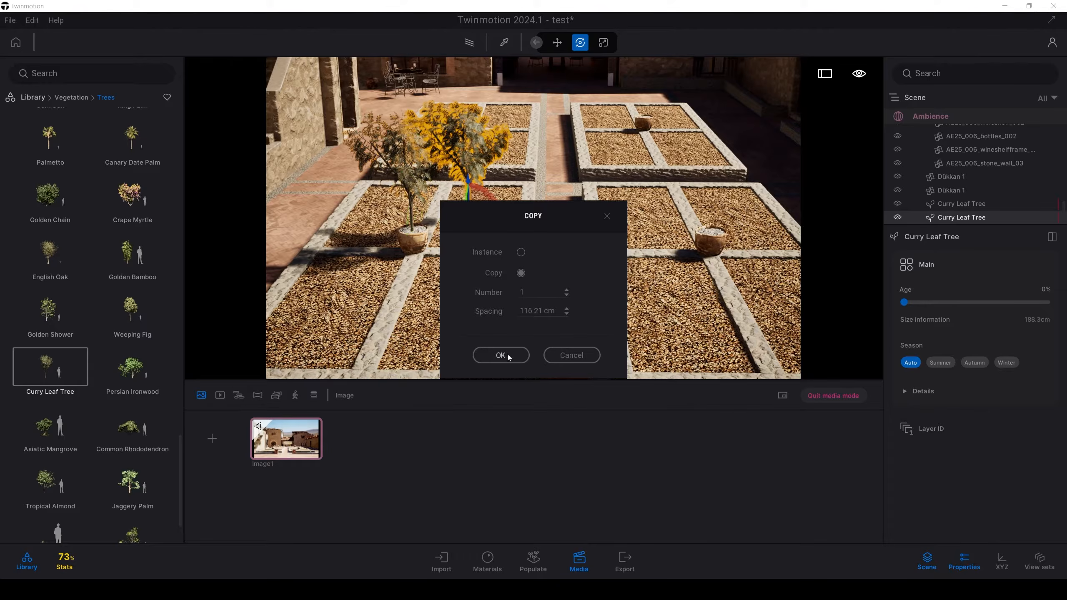
left_click(506, 354)
key("v")
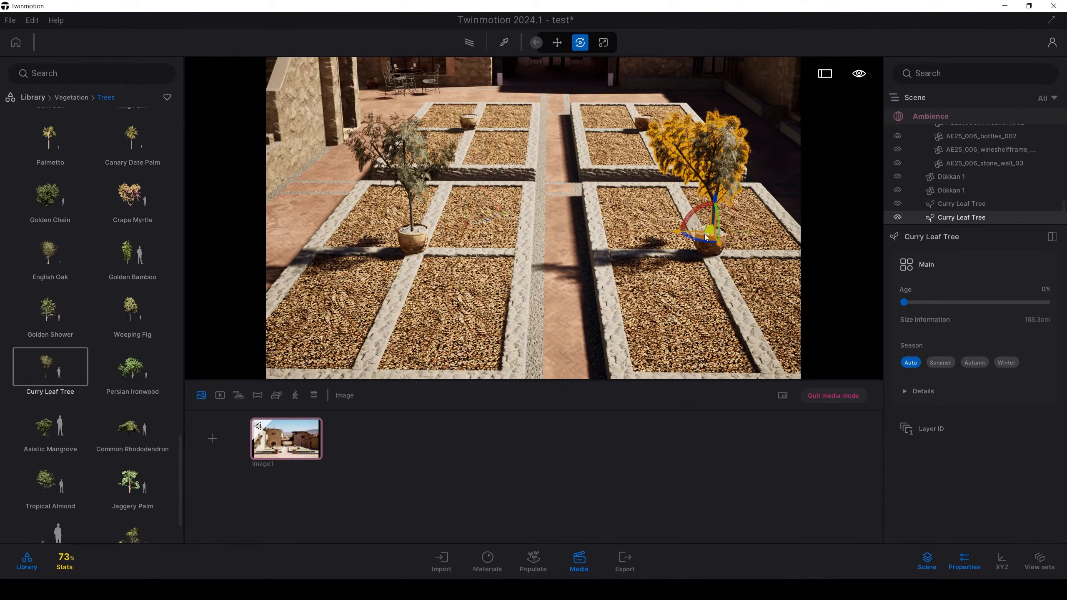
Step: Create two duplicates of the front-right Curry Leaf Tree, extending toward the rear planters
left_click_drag(696, 242, 637, 192)
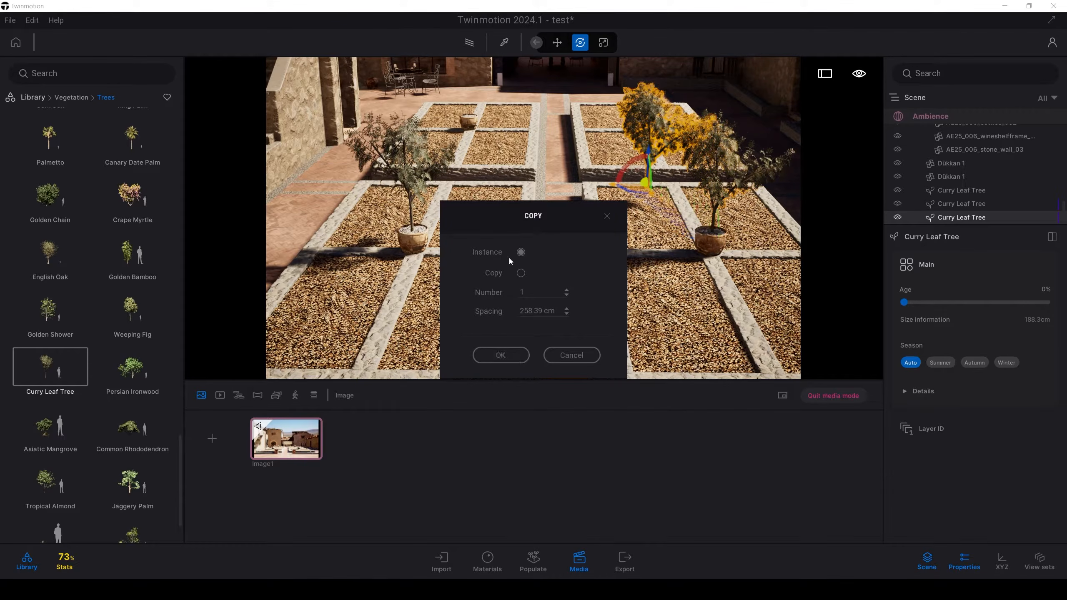
left_click(567, 291)
left_click(516, 356)
key("e")
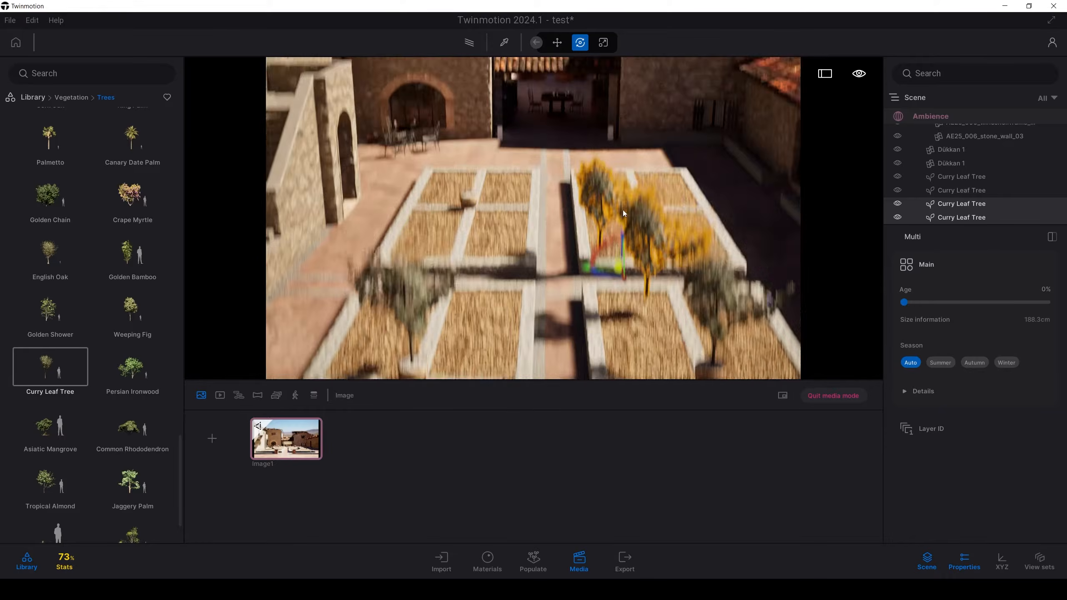
Step: Move the two new trees together to the rear-left planter and rotate the pair so they stand side by side
key("v")
key("w")
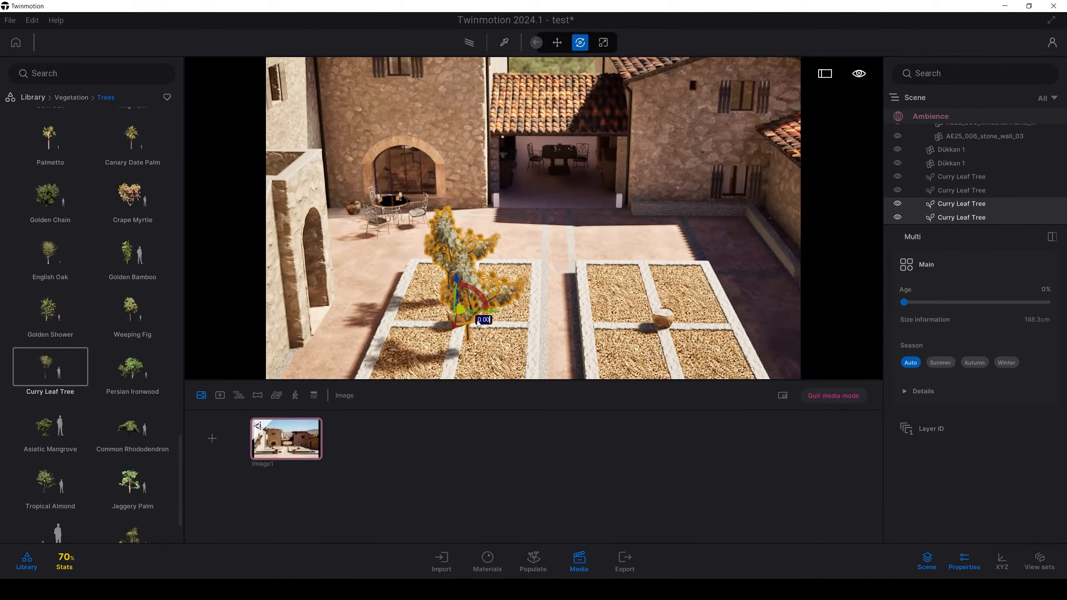
left_click_drag(481, 320, 512, 314)
key("s")
key("q")
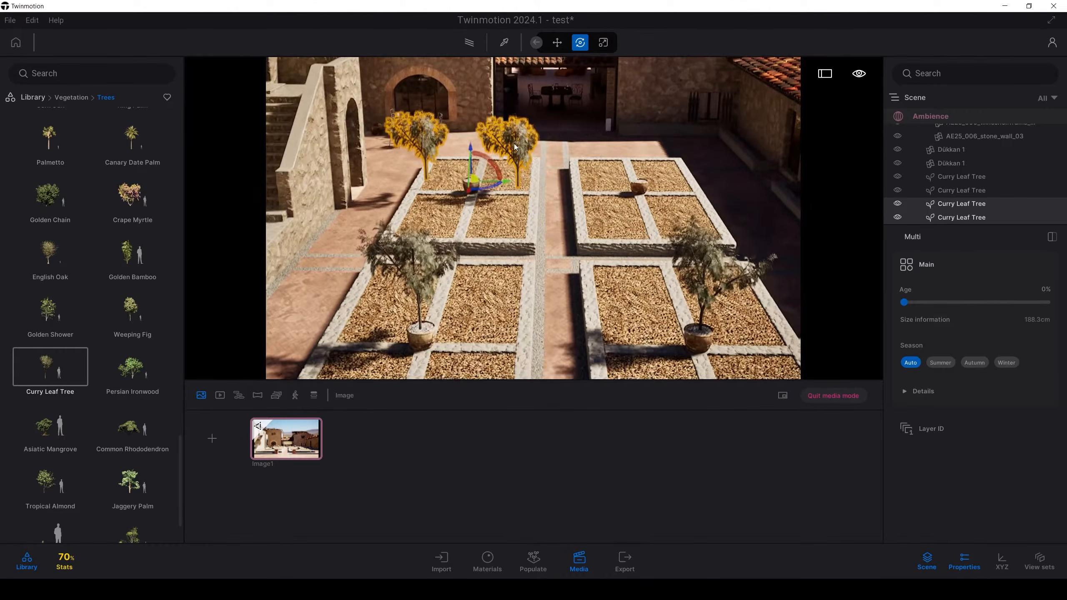
Step: Select only the tree nearer the central path and place it in the clay pot of the rear-right planter
key("w")
left_click(515, 141)
key("w")
key("e")
right_click_drag(638, 201, 651, 252)
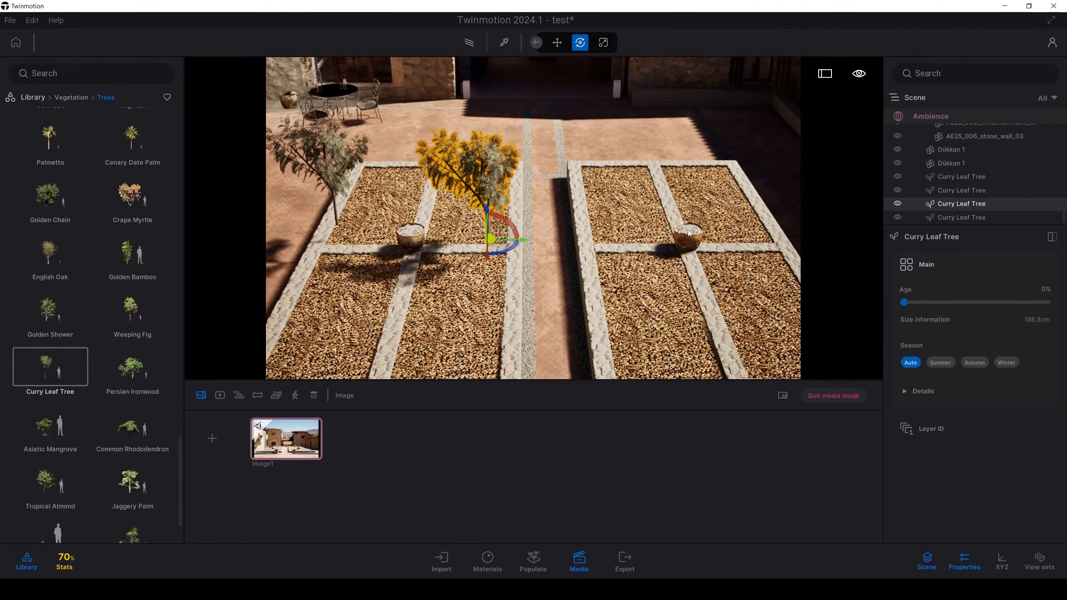
key("v")
Step: Place the remaining duplicate tree in the clay pot of the rear-left planter and adjust its position
left_click(335, 185)
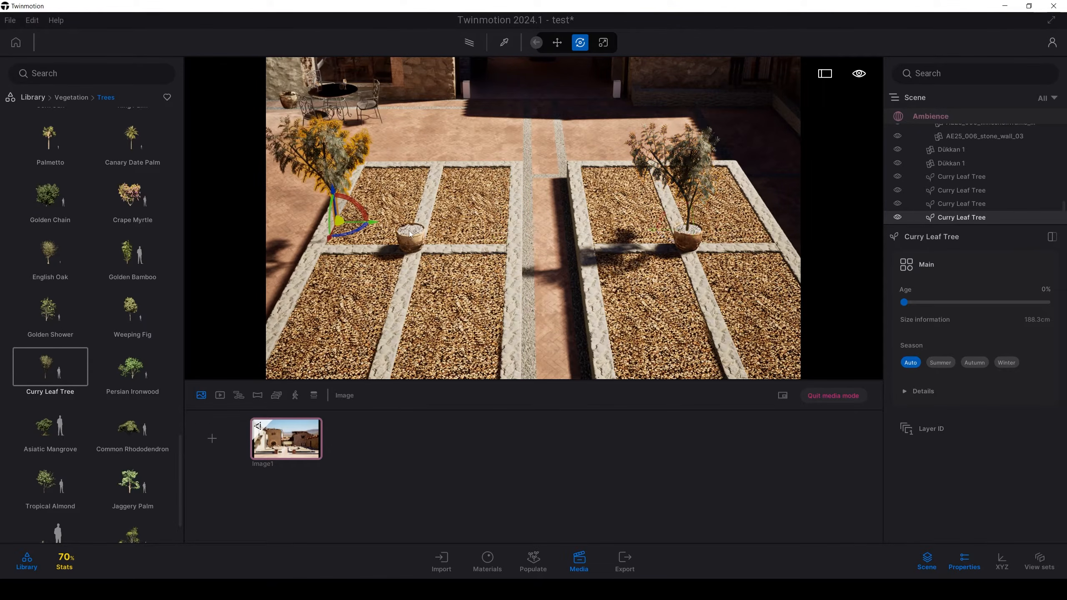
key("v")
mouse_move(424, 241)
left_mouse_down()
mouse_move(386, 244)
mouse_move(413, 237)
left_mouse_up()
key("r")
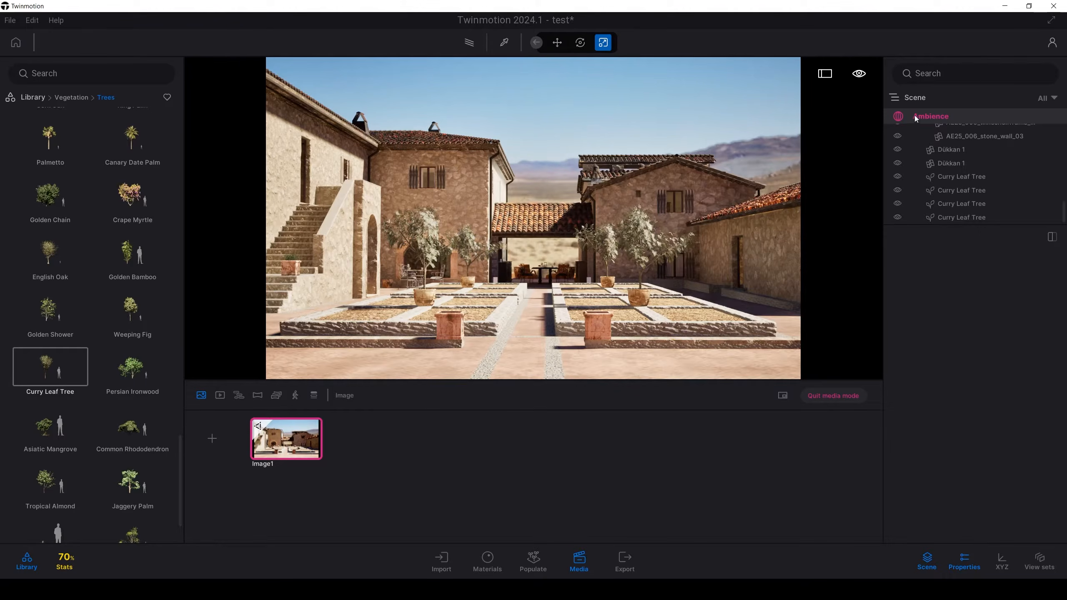
Step: Test Image1's sun intensity at 0, 10, 18 and 25, and settle on 15
left_click(917, 120)
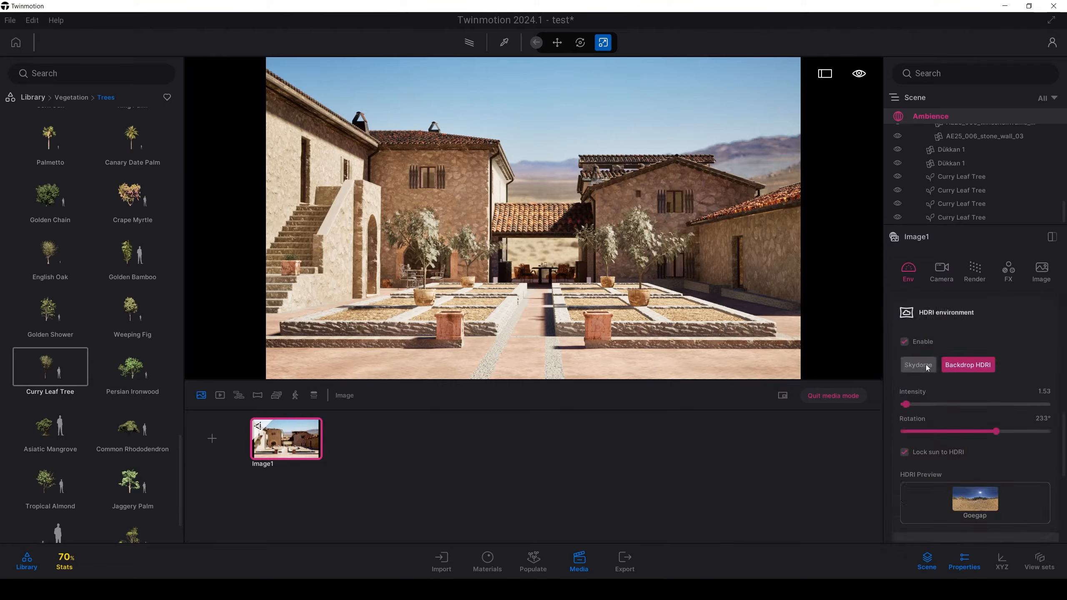
left_click(925, 365)
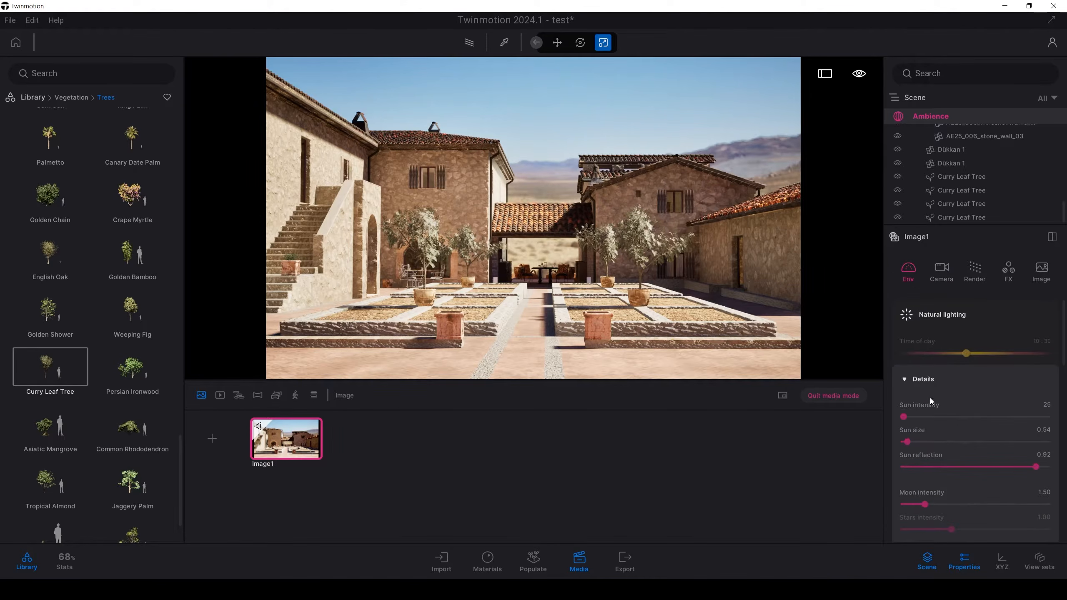
left_click_drag(906, 418, 899, 419)
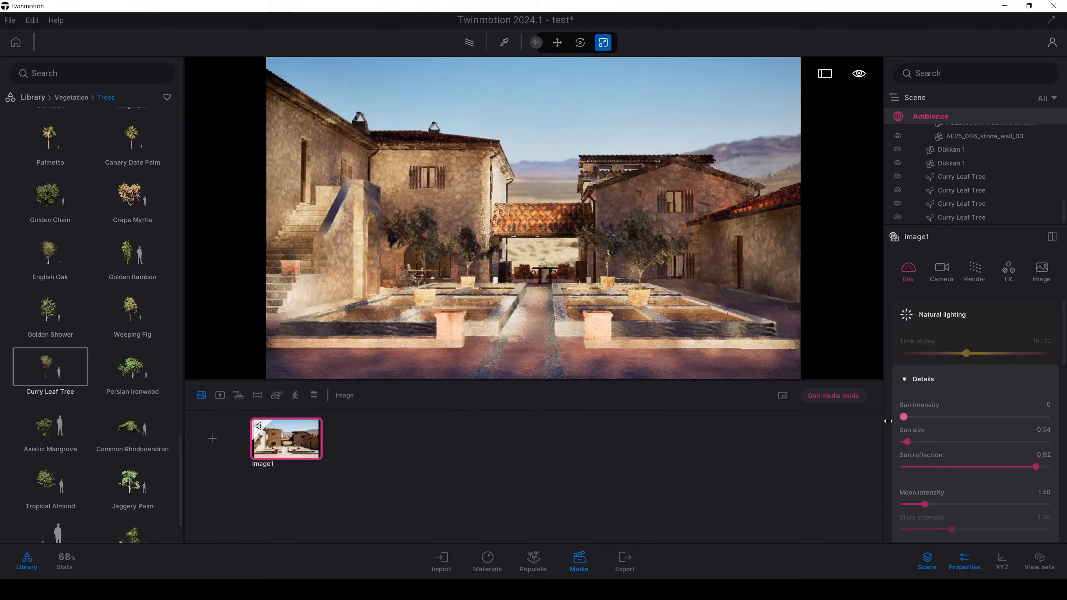
left_click(1049, 404)
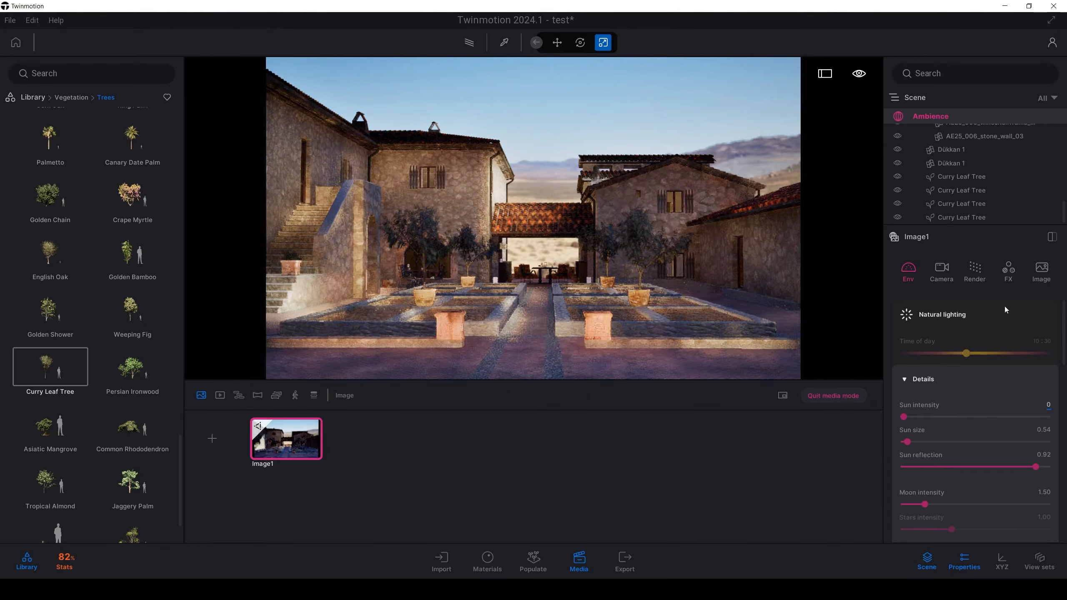
type("10")
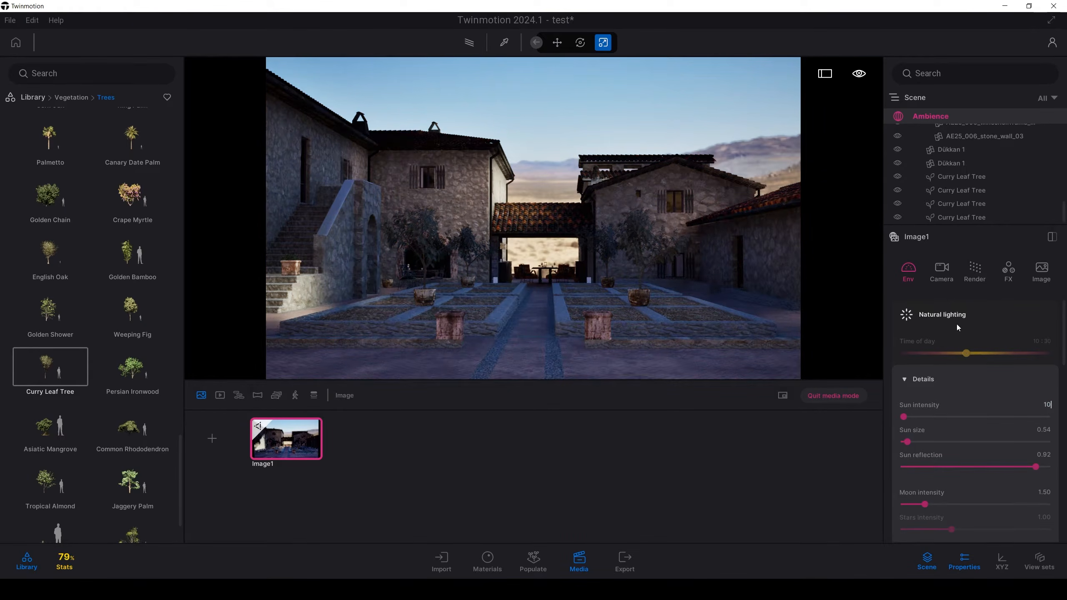
key("Return")
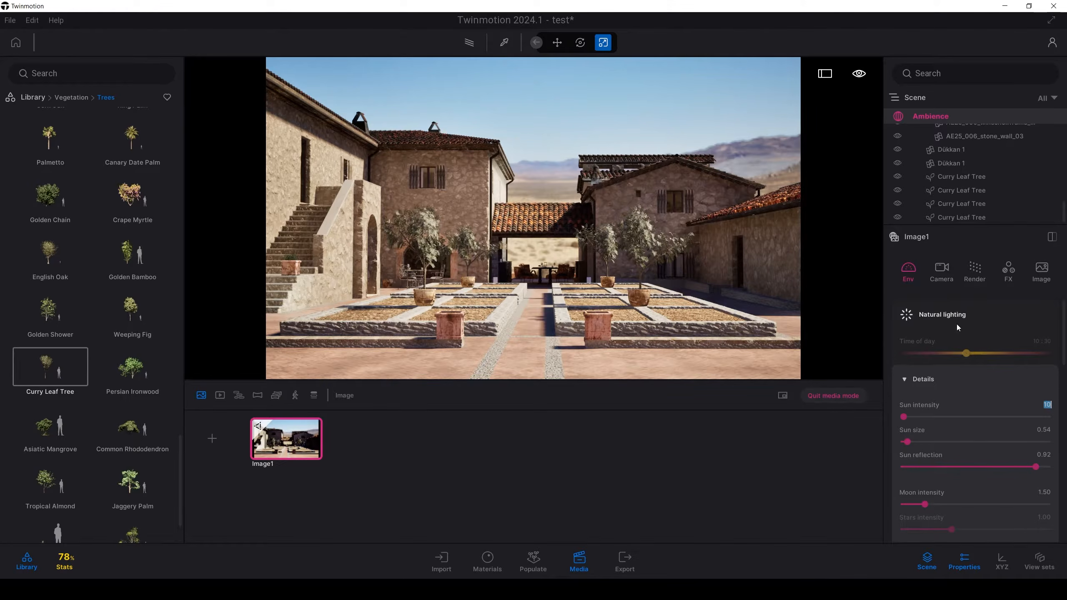
type("18")
key("Return")
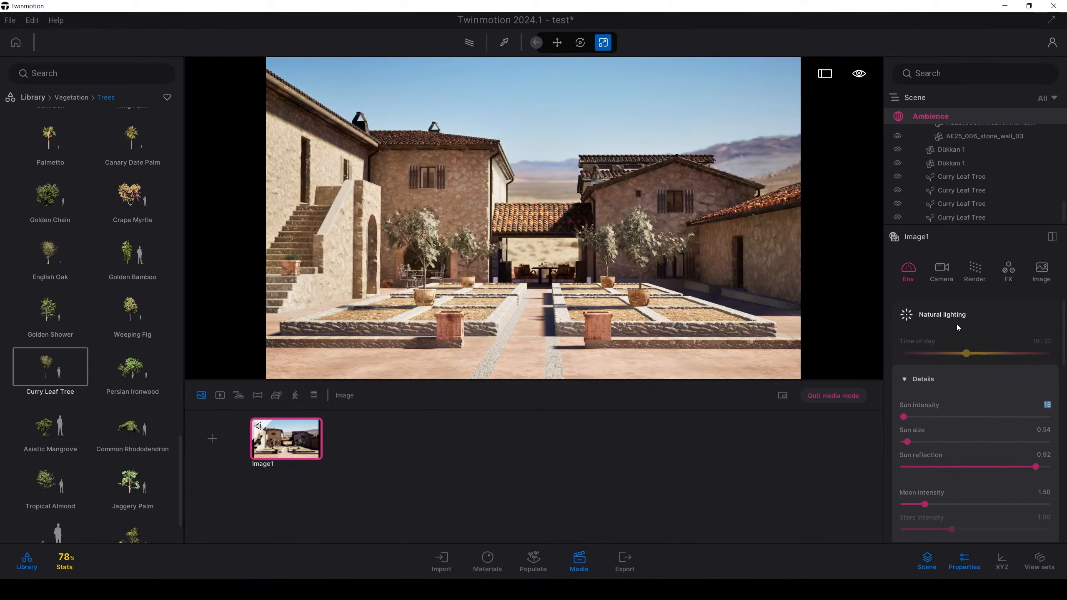
type("25")
key("Return")
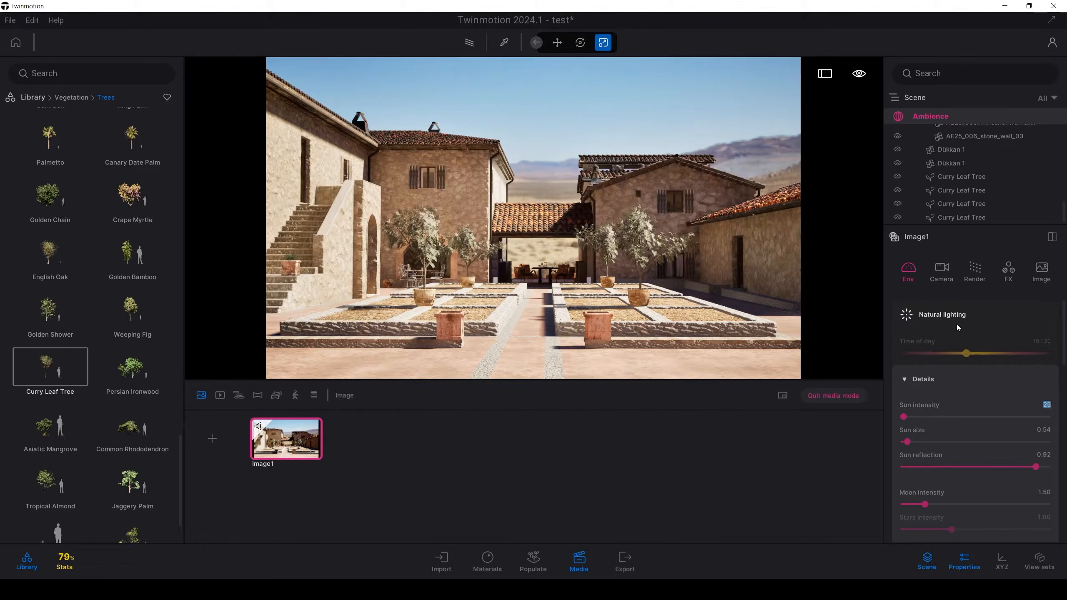
type("15")
key("Return")
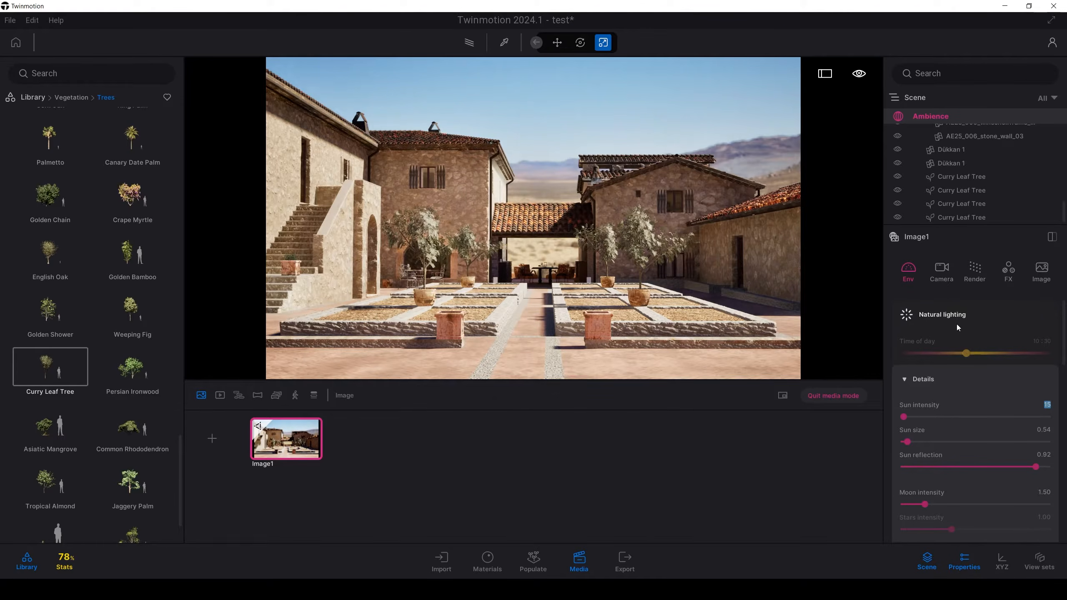
Step: Pick the courtyard ground's Large Herringbone Pavers material and set its grunge to 100%
key("t")
left_click(671, 354)
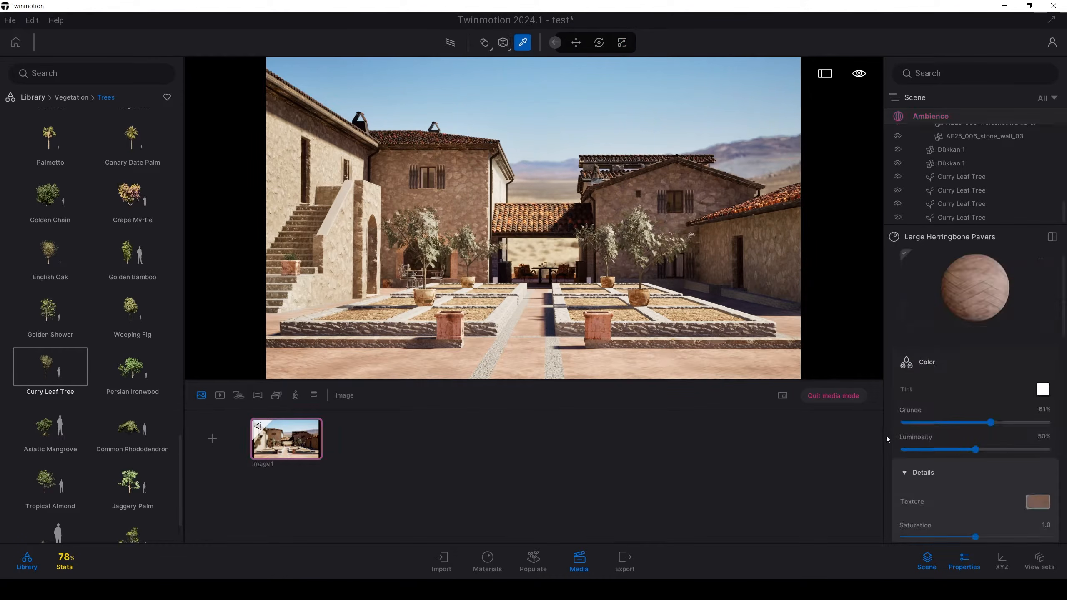
scroll(924, 496, "down", 2)
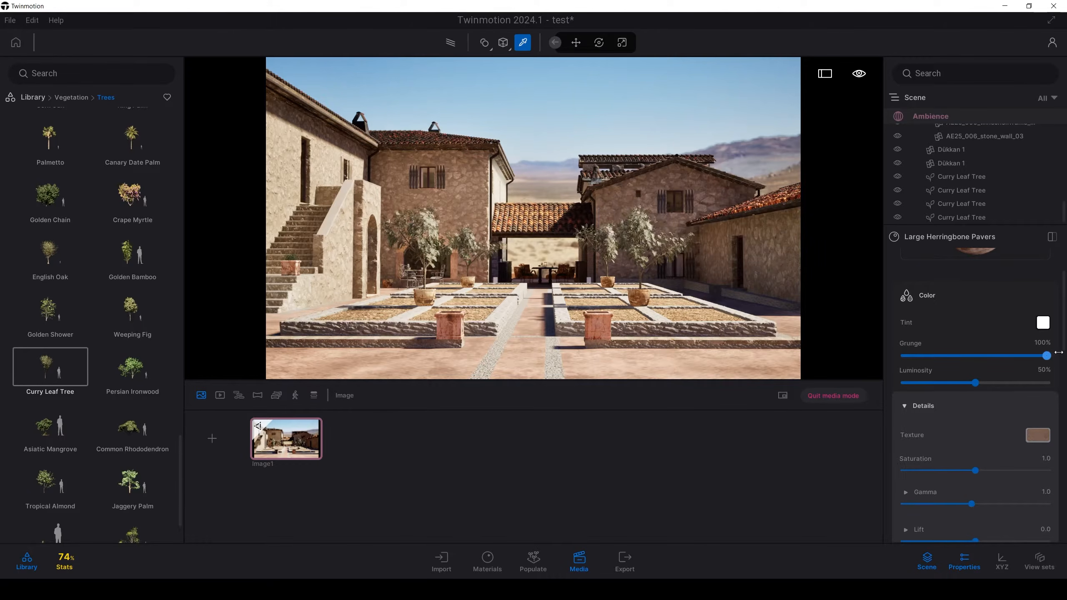
Step: Set the grunge of the building wall's Cobblestone material to 29%, and raise the grunge of the front-right planter bed's material
left_click(781, 256)
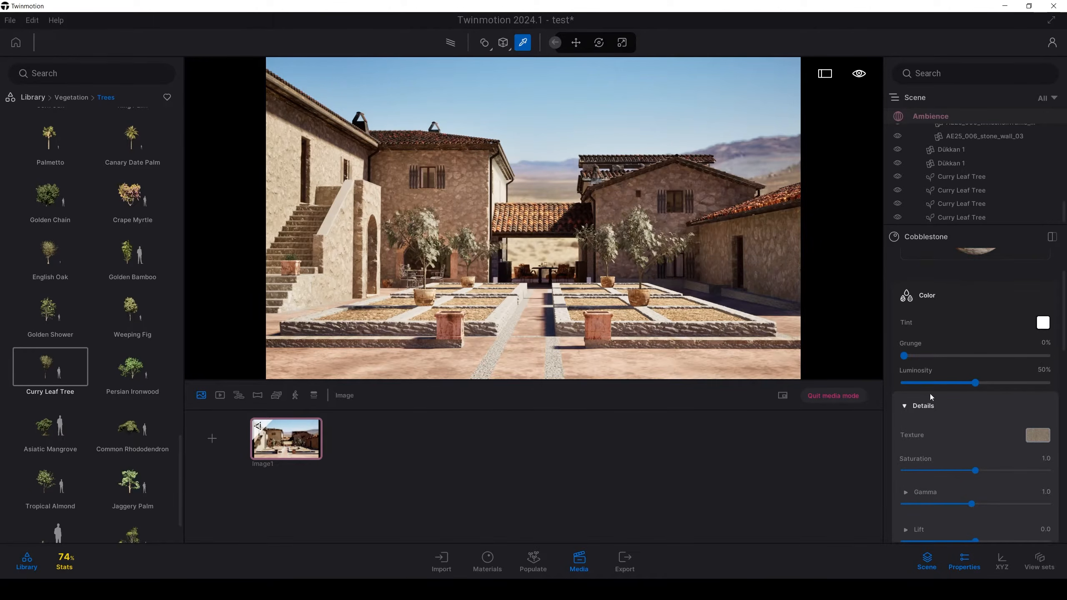
mouse_move(985, 355)
left_mouse_down()
mouse_move(1017, 353)
mouse_move(917, 345)
mouse_move(981, 353)
left_mouse_up()
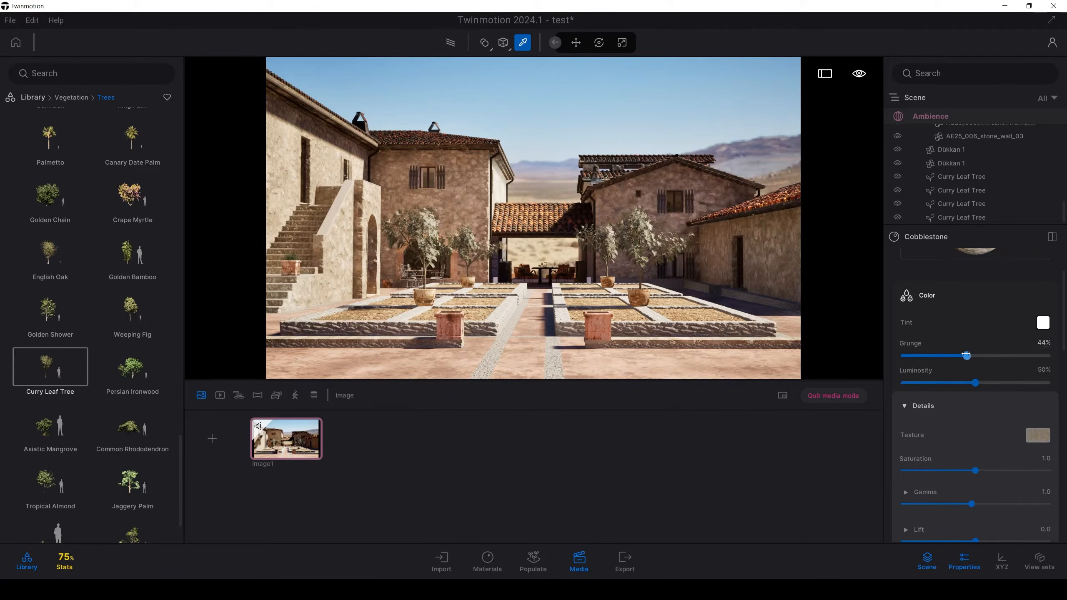
left_click(713, 309)
left_click_drag(904, 356, 951, 384)
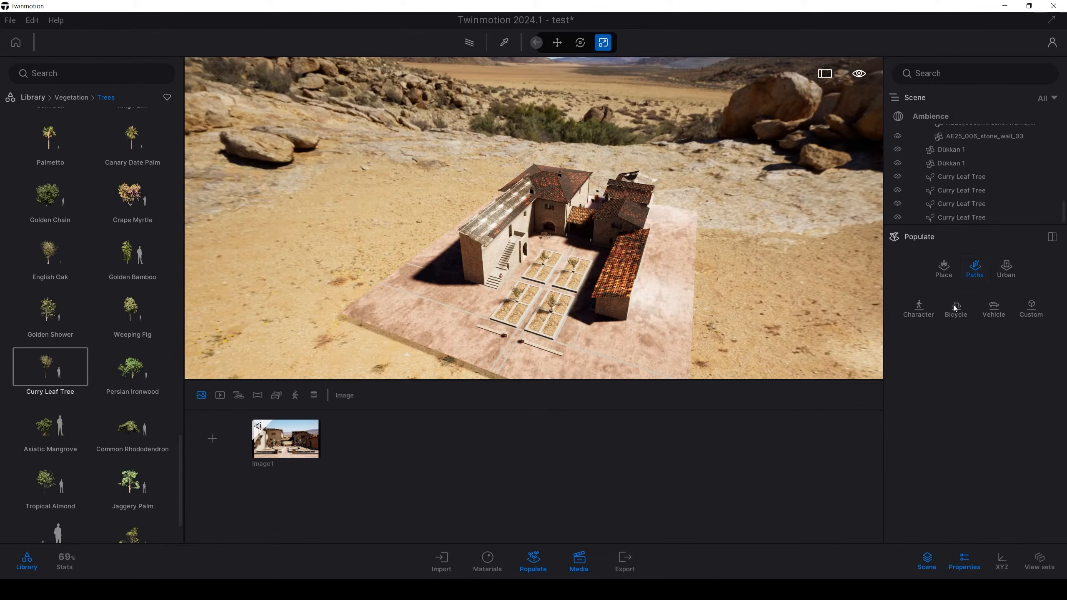
Step: Draw a Spacing path curving around the rear and both sides of the villa, and assign the Weeping Fig to it
left_click(946, 271)
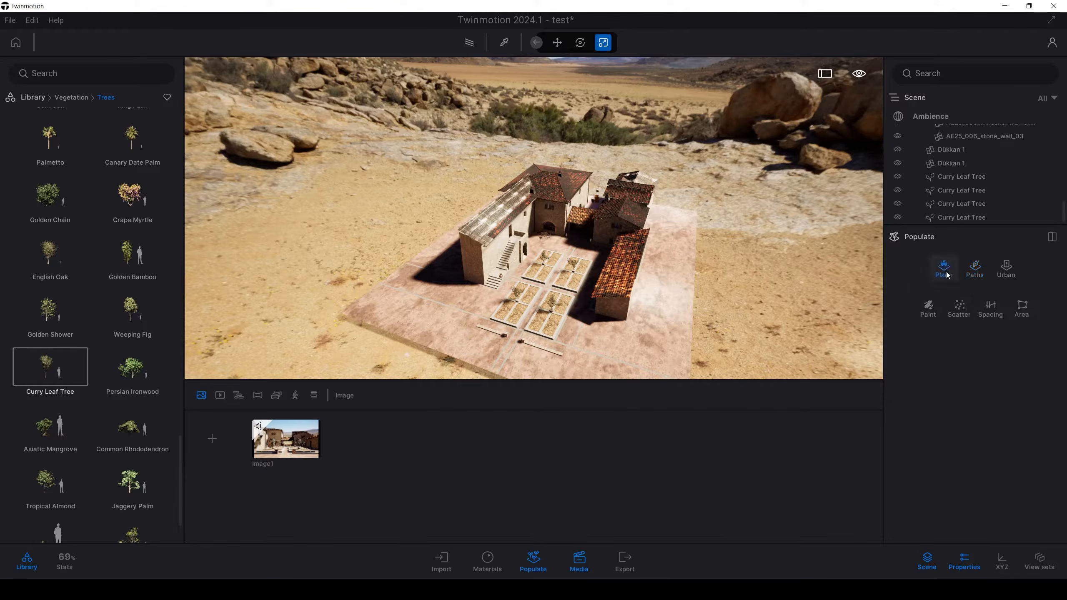
left_click(988, 311)
right_click_drag(433, 263, 324, 311)
mouse_move(335, 301)
left_mouse_down()
mouse_move(500, 225)
mouse_move(599, 212)
left_mouse_up()
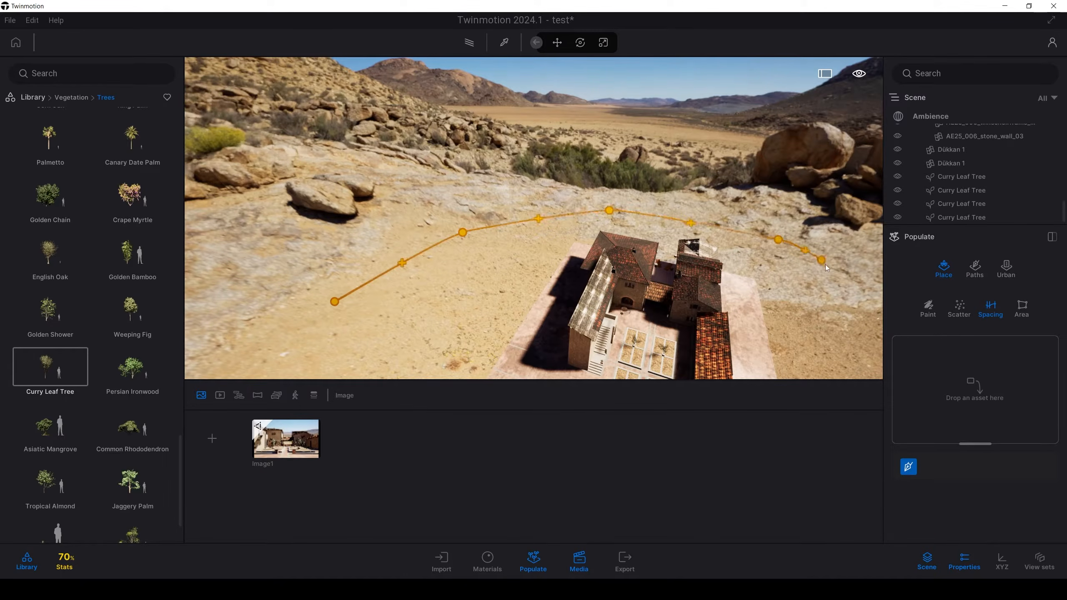
mouse_move(825, 264)
left_mouse_down()
mouse_move(818, 271)
mouse_move(874, 352)
mouse_move(815, 320)
left_mouse_up()
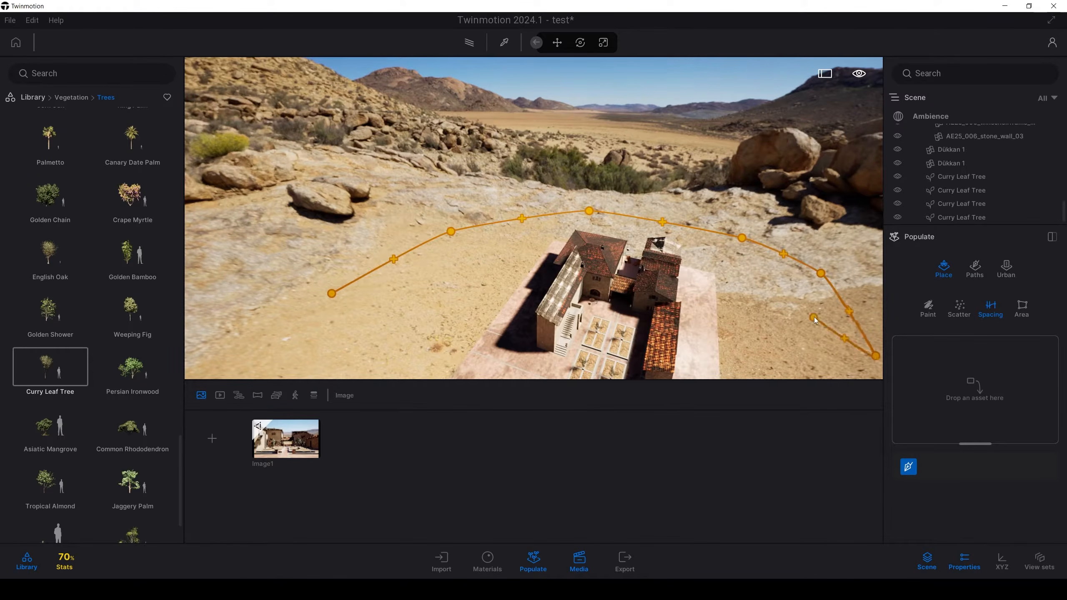
key("Escape")
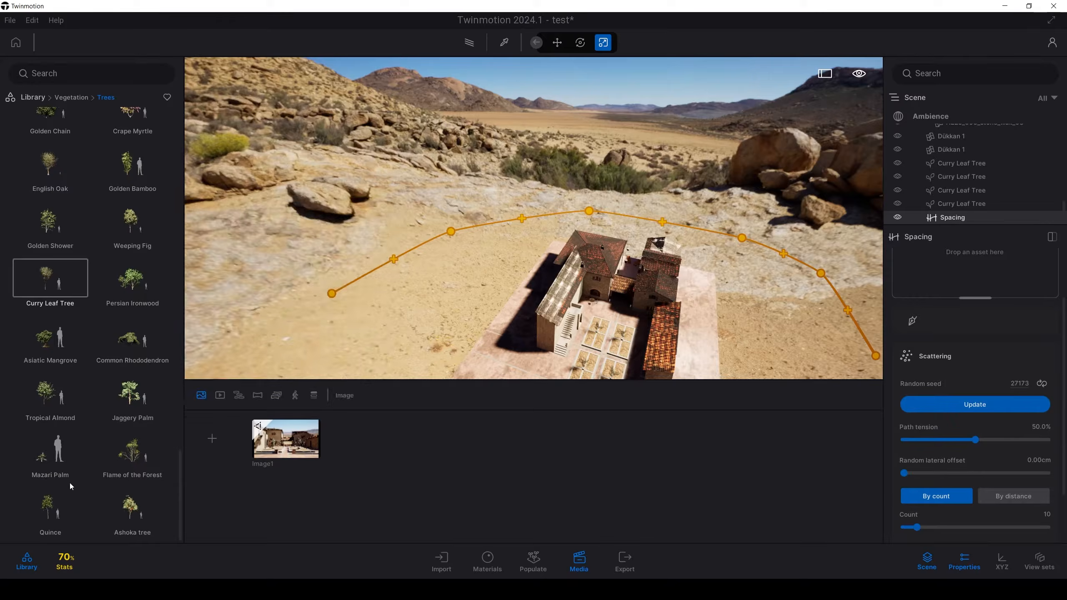
scroll(70, 483, "up", 3)
left_click_drag(950, 320, 972, 316)
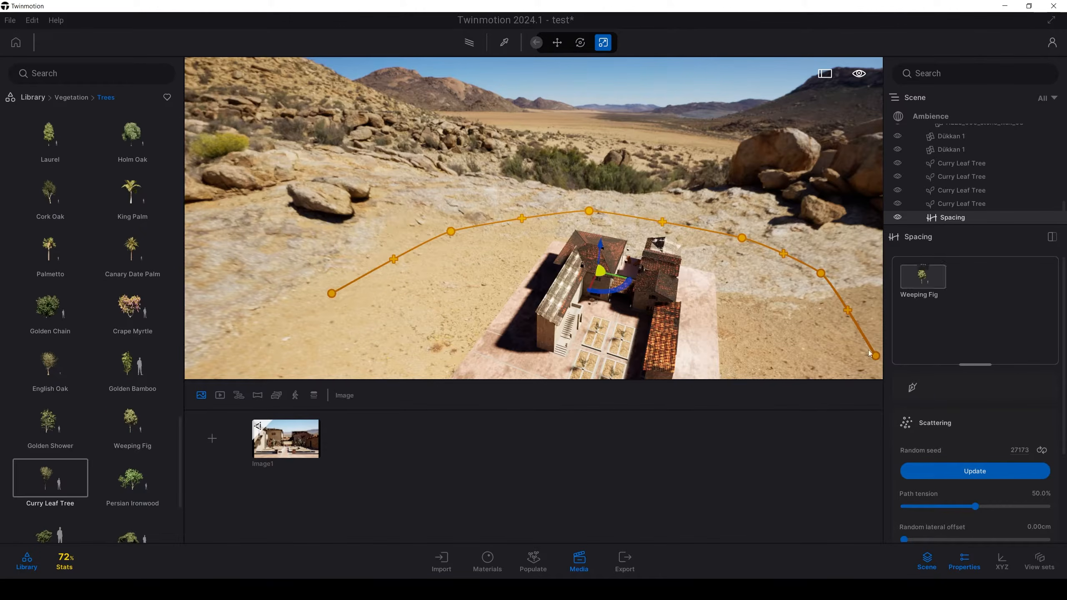
Step: Try turning off surface snapping for the Weeping Fig path and shifting the path
scroll(921, 417, "down", 5)
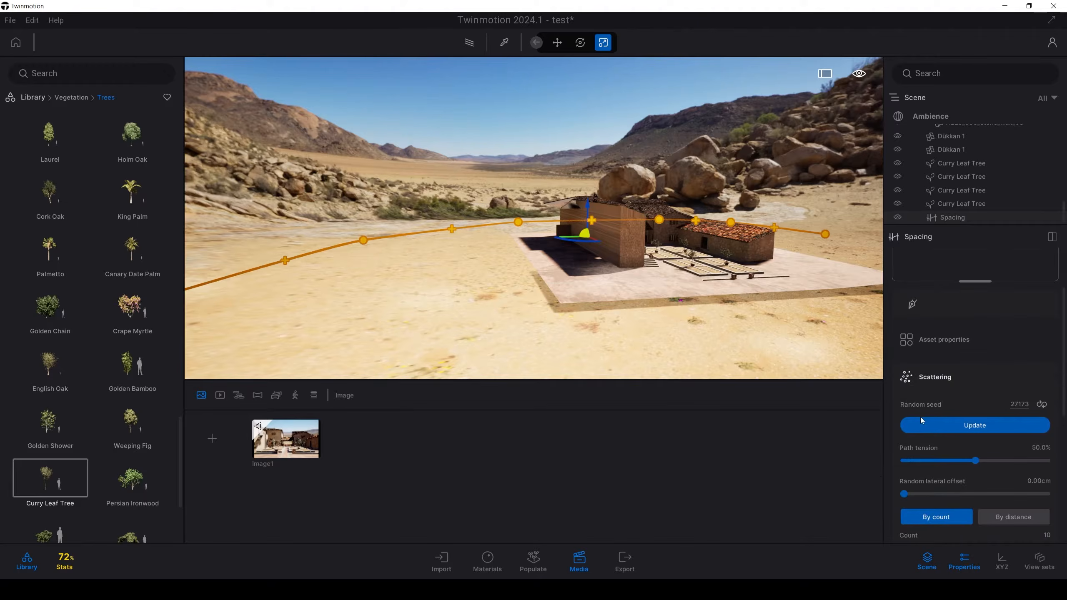
scroll(971, 479, "down", 5)
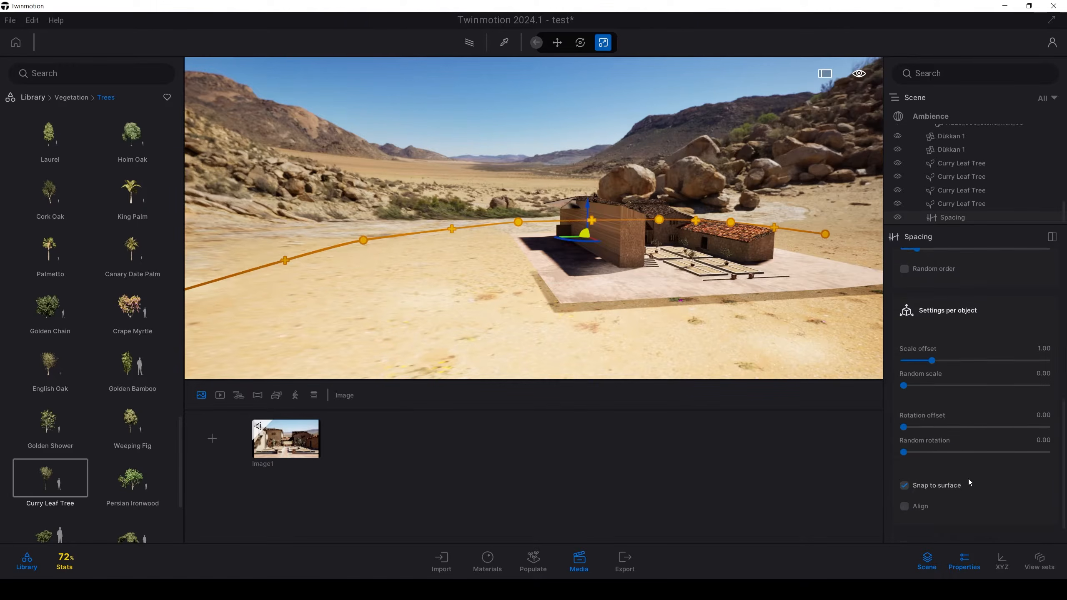
left_click(915, 471)
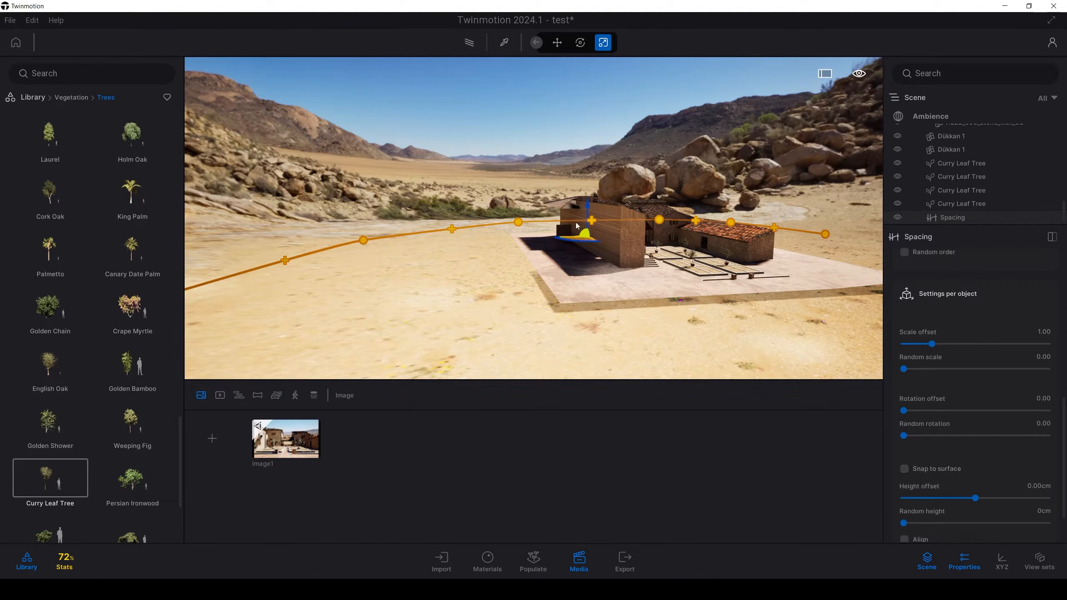
mouse_move(589, 206)
left_mouse_down()
mouse_move(605, 168)
mouse_move(608, 210)
left_mouse_up()
right_click_drag(608, 210, 656, 206)
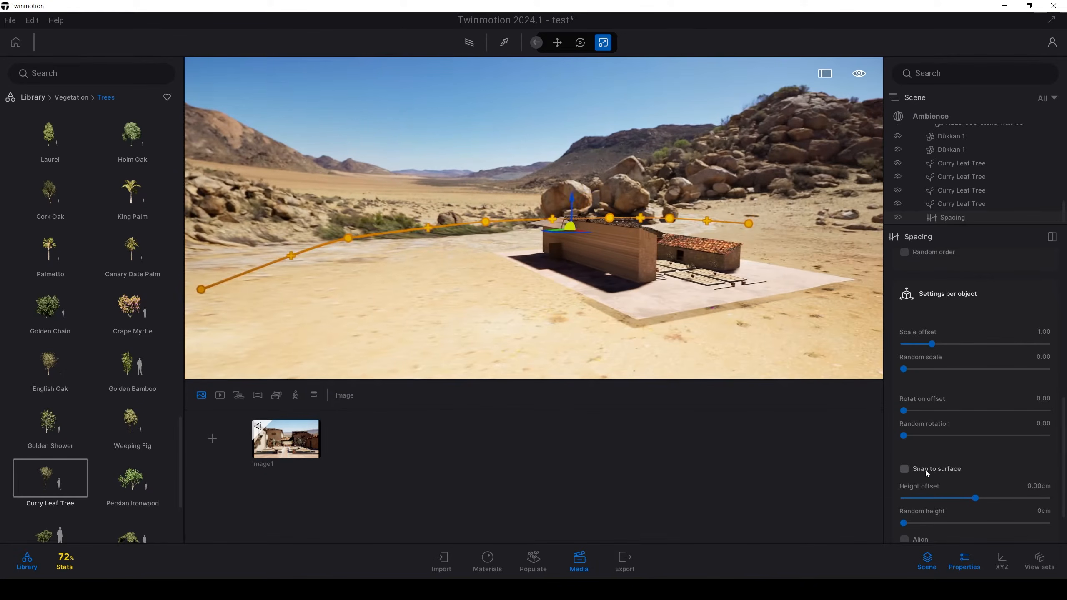
scroll(942, 480, "down", 2)
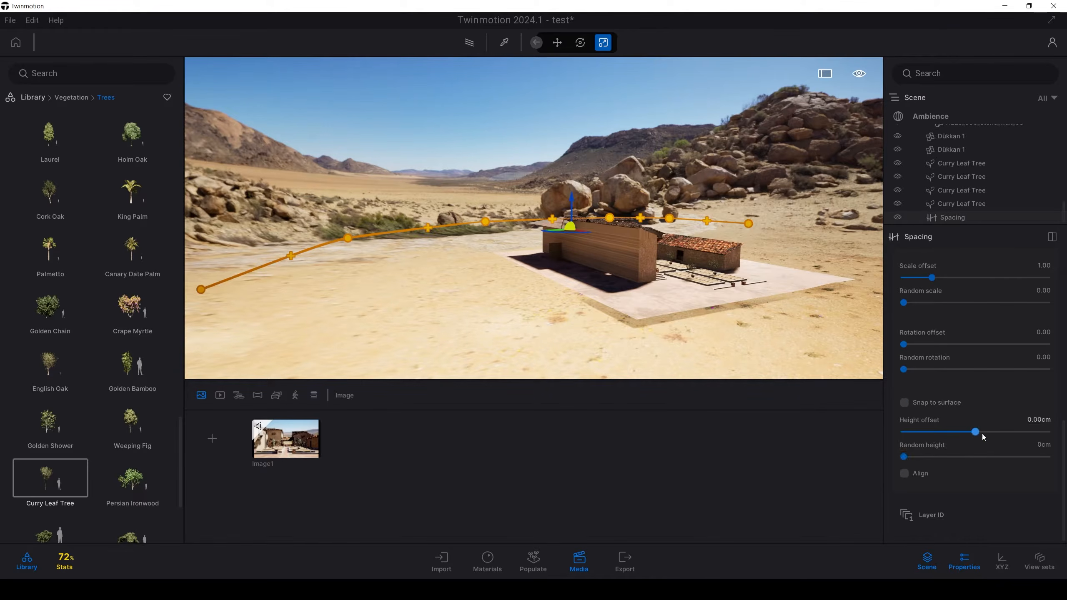
scroll(956, 451, "up", 2)
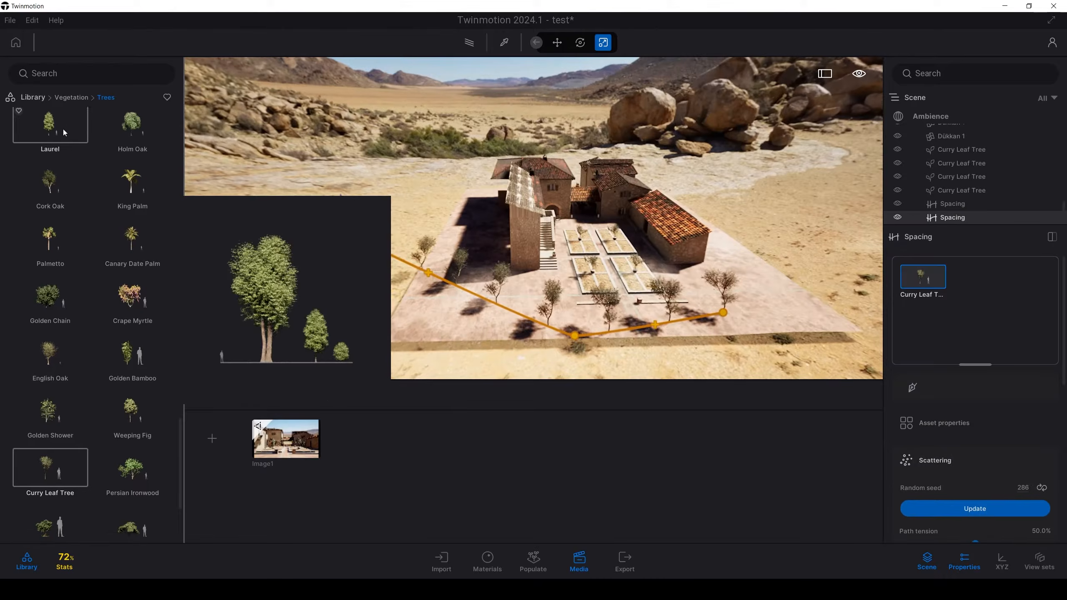
Step: Place a Flat landscape from the Vegetation library on the ground beside the villa
left_click(34, 97)
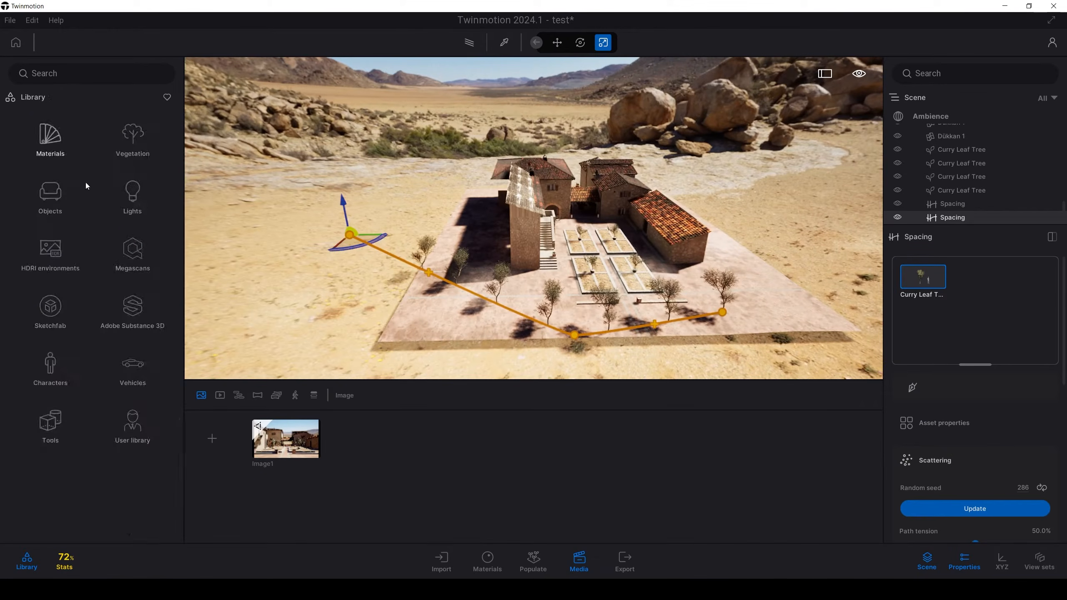
left_click(138, 152)
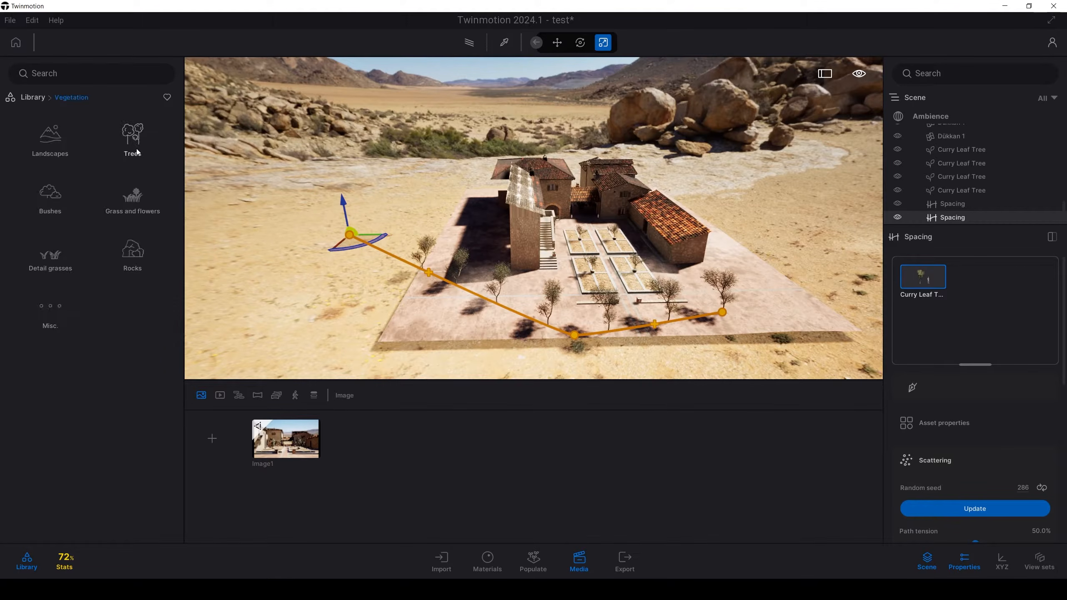
left_click(67, 150)
left_click_drag(60, 134, 268, 213)
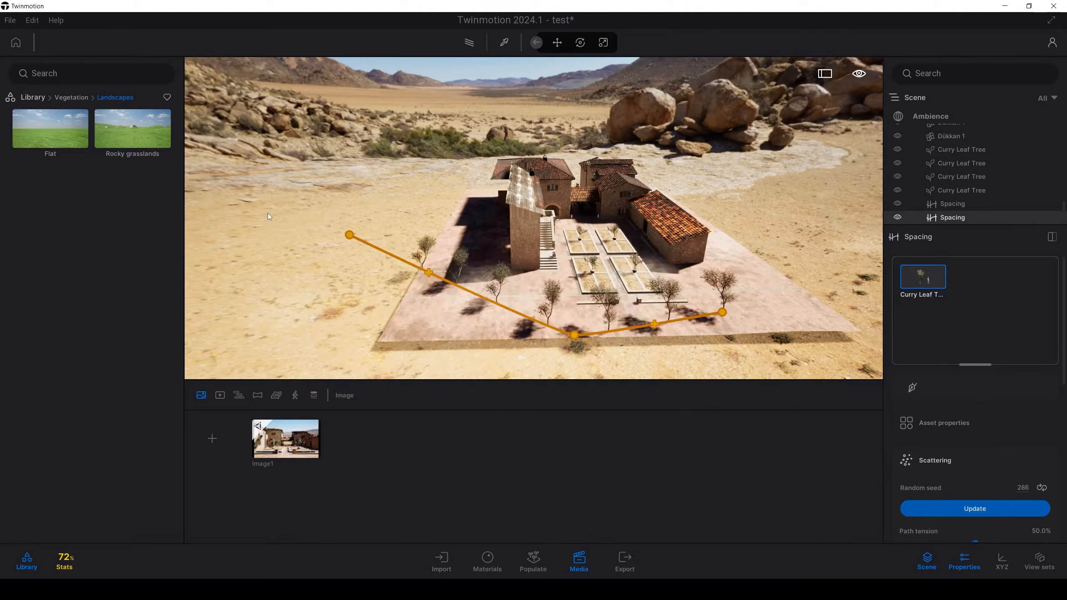
key("a")
right_click_drag(375, 263, 459, 236)
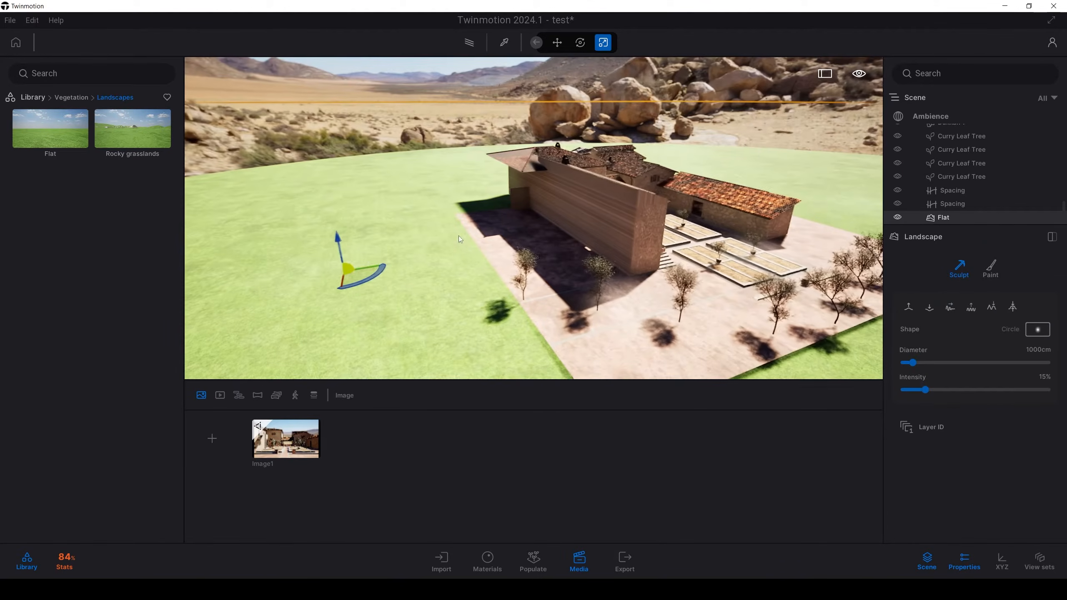
Step: Select the Weeping Fig spacing path and turn on Snap to surface for its trees
left_click(948, 205)
left_click(905, 191)
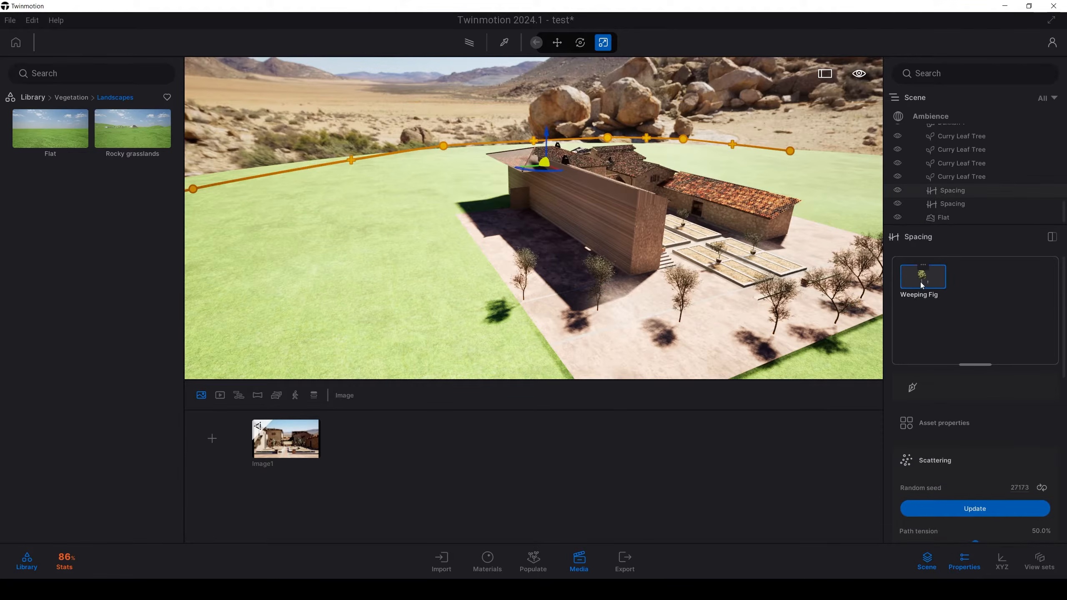
scroll(935, 403, "down", 5)
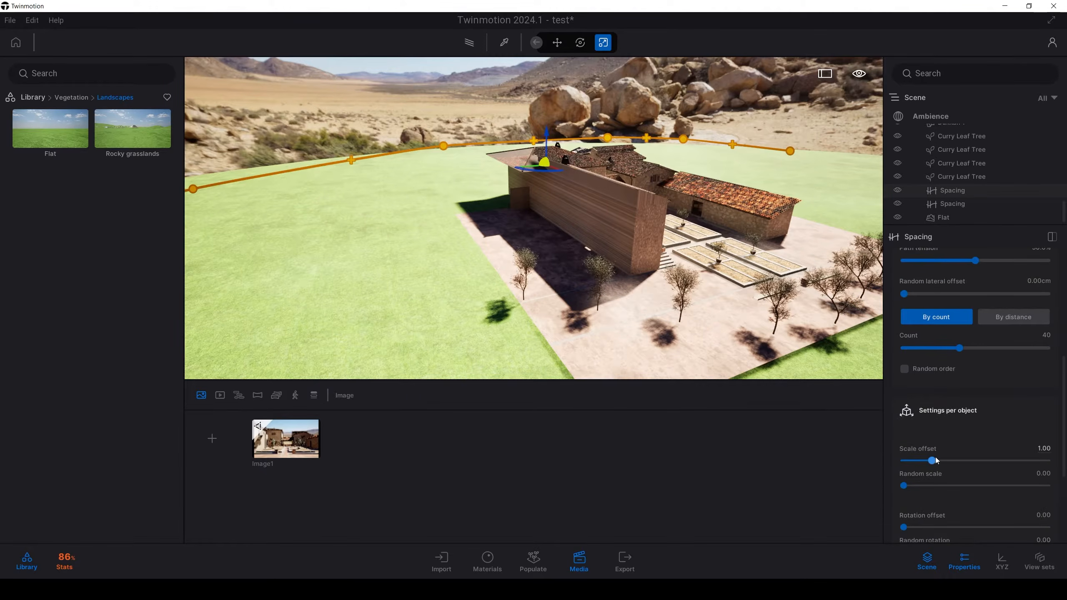
scroll(936, 457, "down", 4)
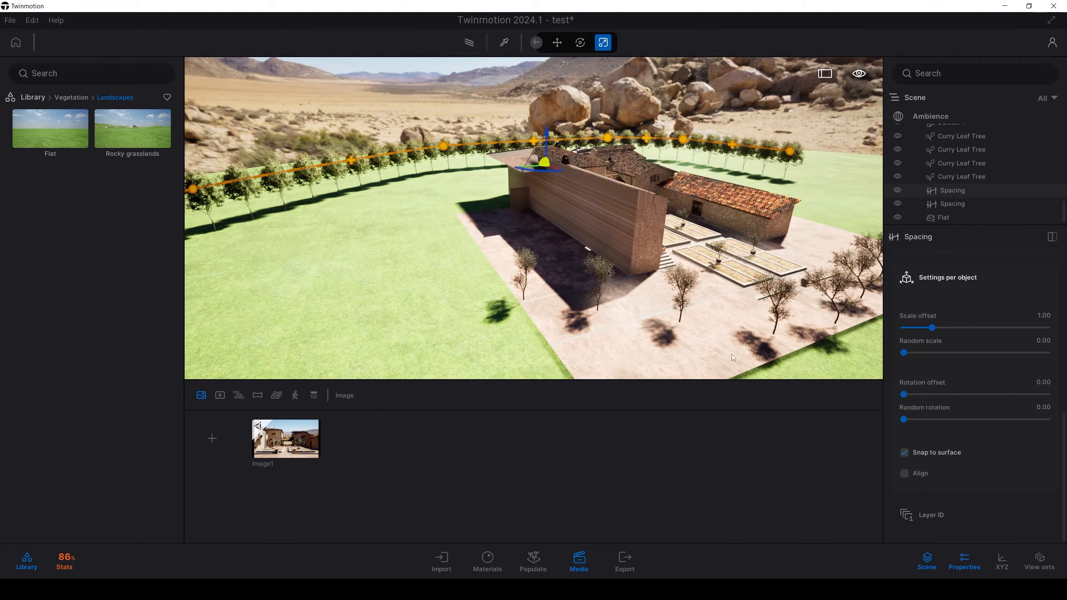
Step: Delete the Curry Leaf Tree spacing path in front of the villa and return to the Image1 camera view
left_click(937, 204)
key("Delete")
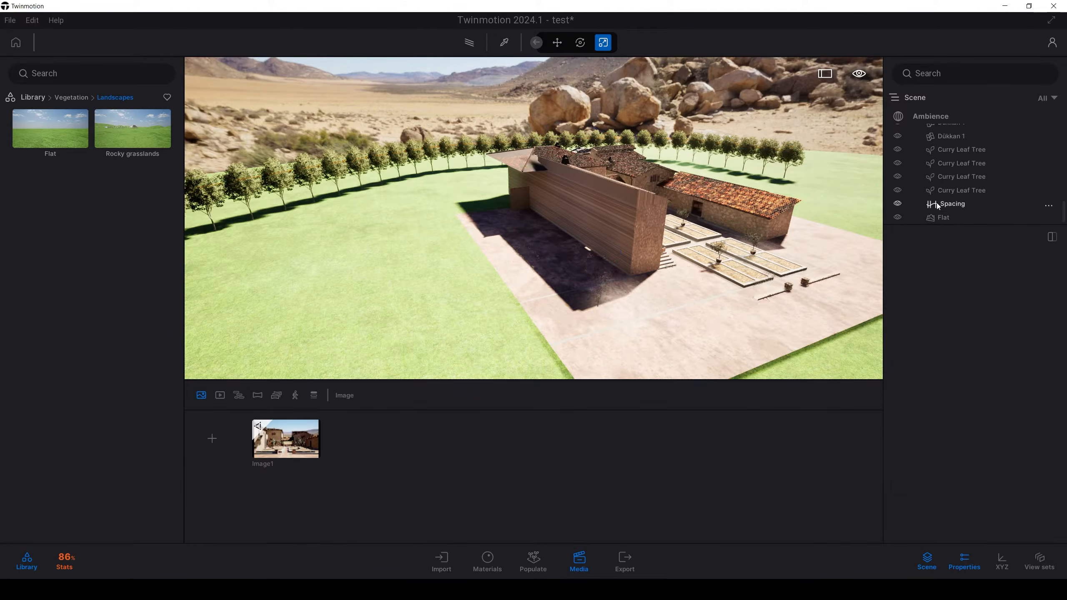
double_click(953, 206)
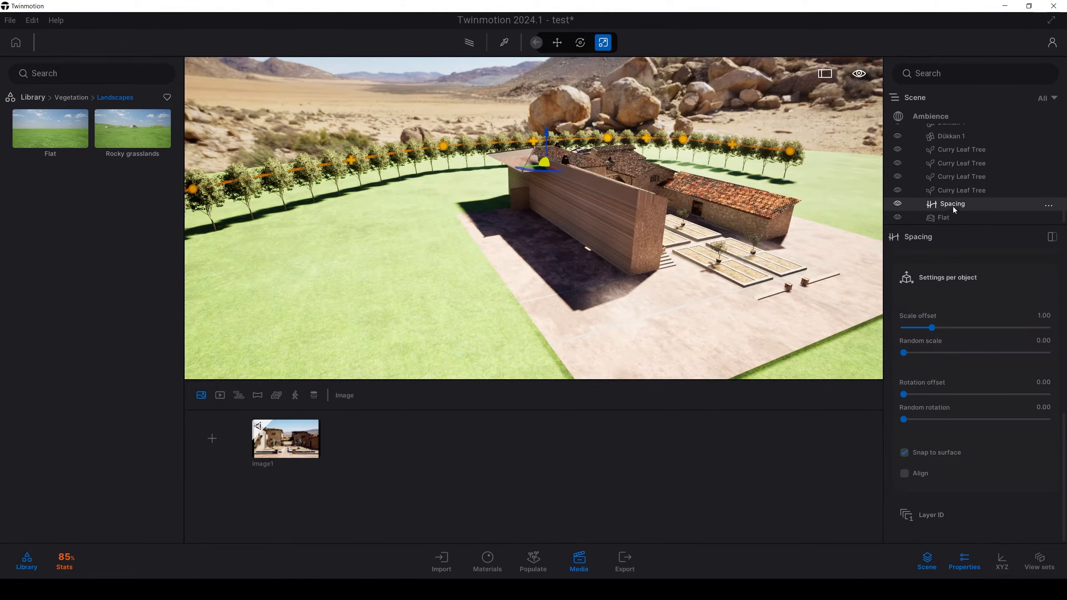
left_click(296, 440)
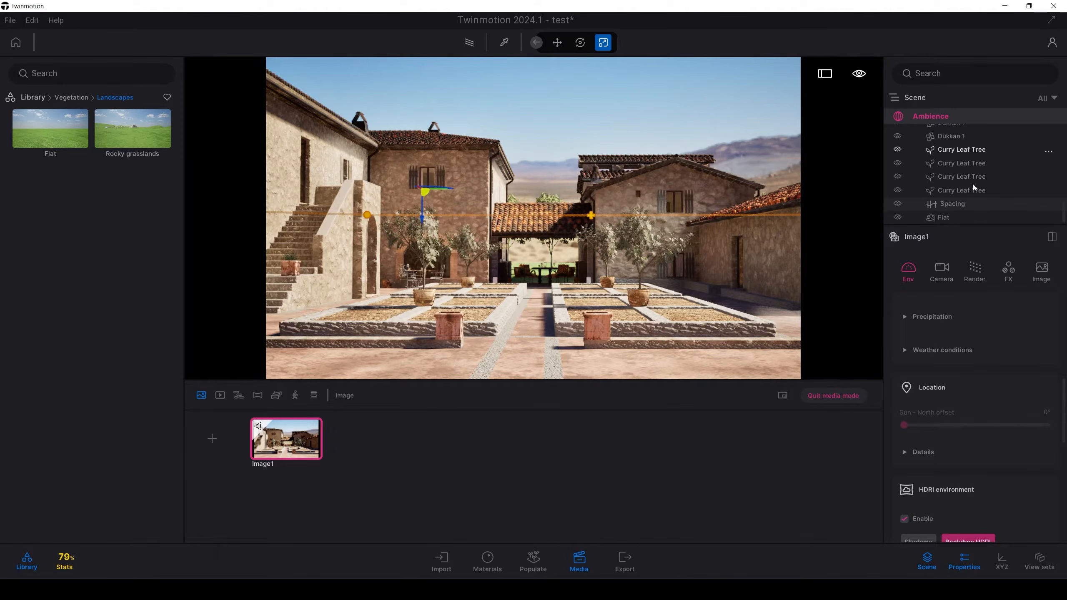
Step: Select the tree spacing path behind the villa and set its random scale to 0.22 and rotation offset to 229.04
double_click(953, 205)
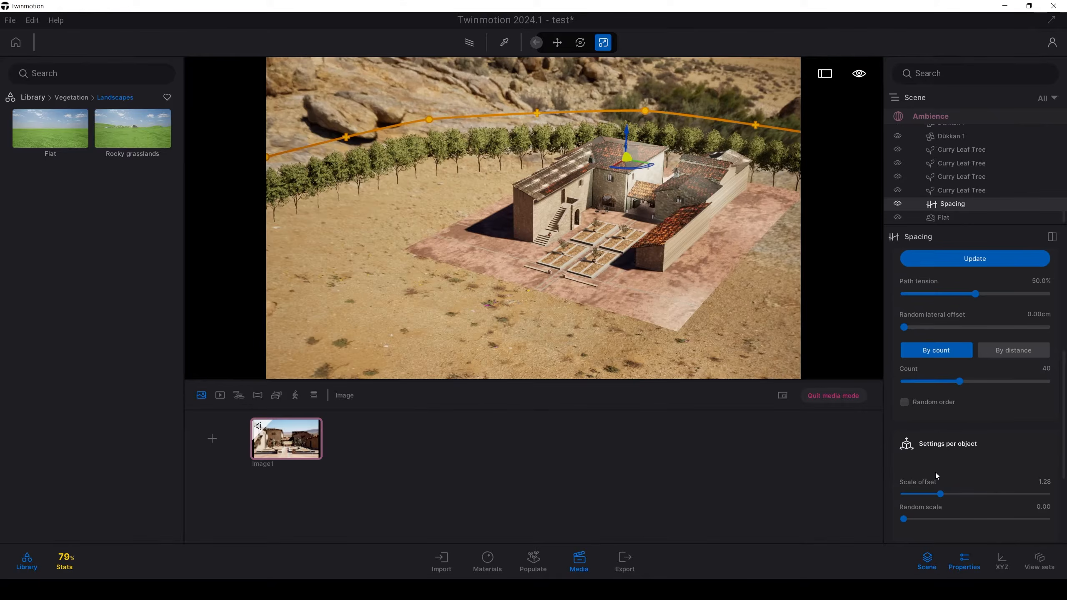
scroll(935, 476, "down", 2)
left_click_drag(904, 453, 937, 453)
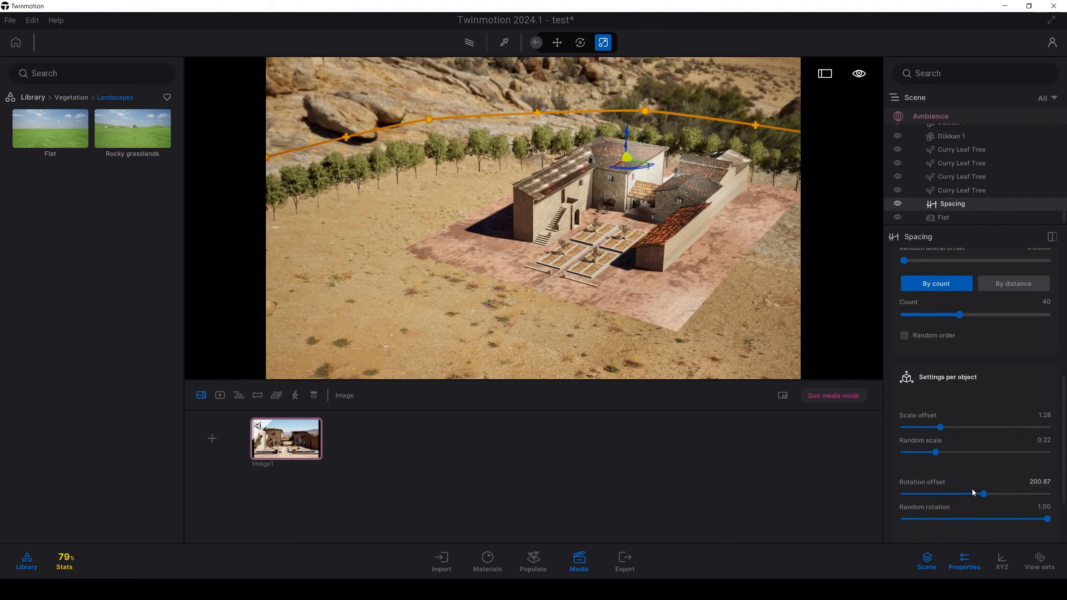
left_click_drag(984, 496, 1002, 491)
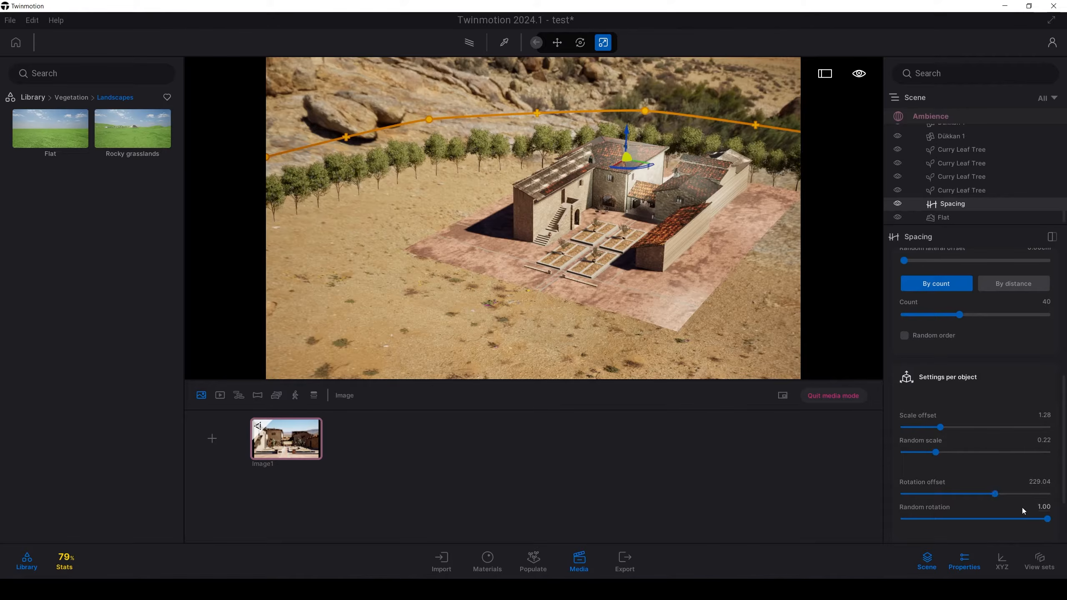
scroll(900, 476, "up", 4)
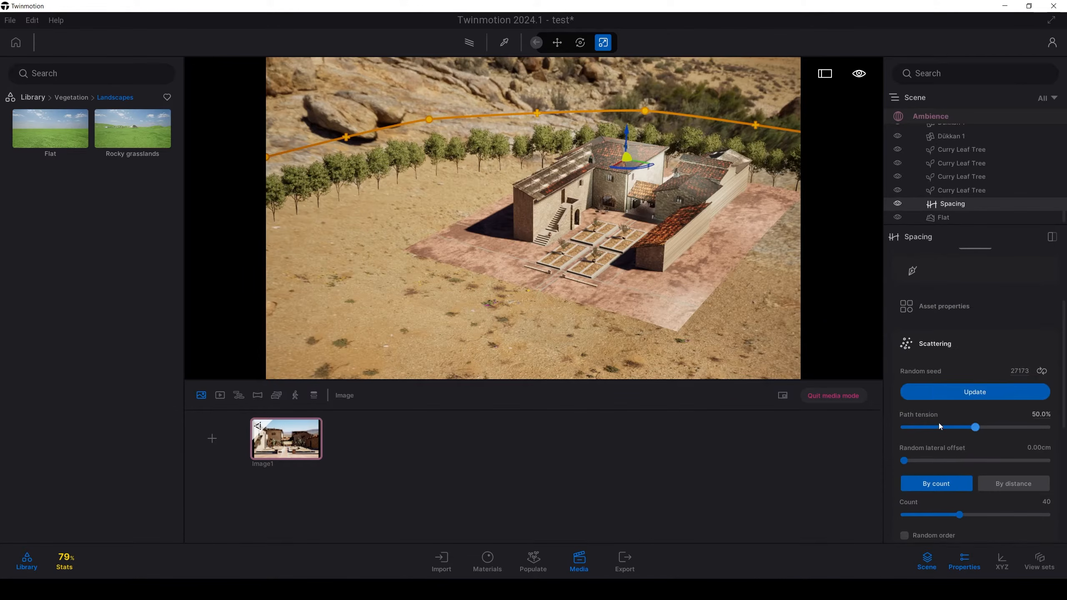
Step: Scatter the background trees with a 2000 cm random lateral offset, space them by distance, and return to the Image1 view
scroll(942, 422, "down", 1)
left_click_drag(907, 444, 1047, 444)
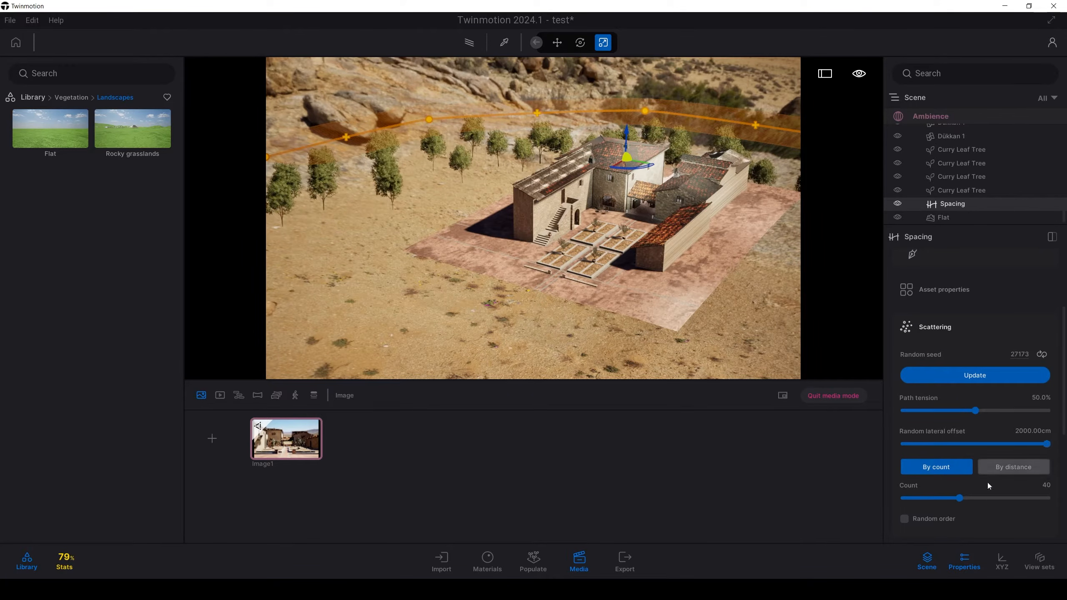
left_click_drag(992, 500, 1007, 498)
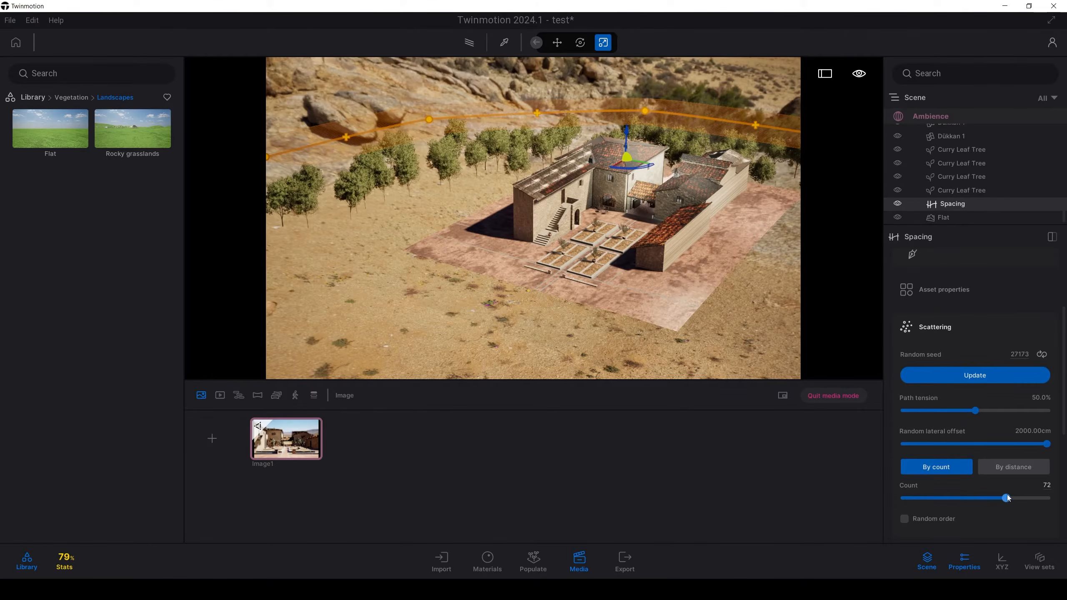
left_click(991, 468)
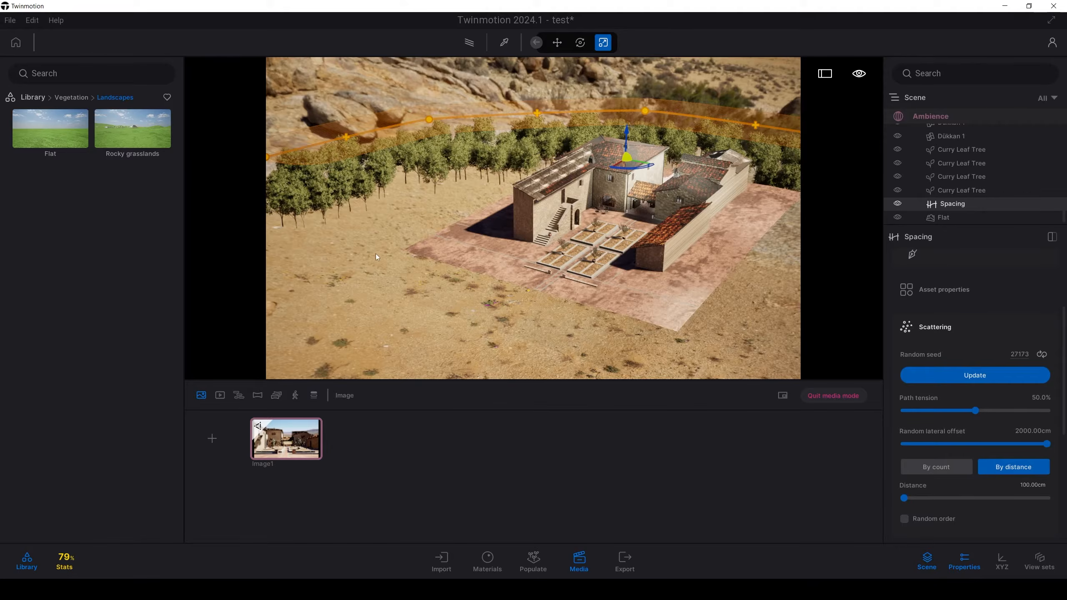
left_click(277, 447)
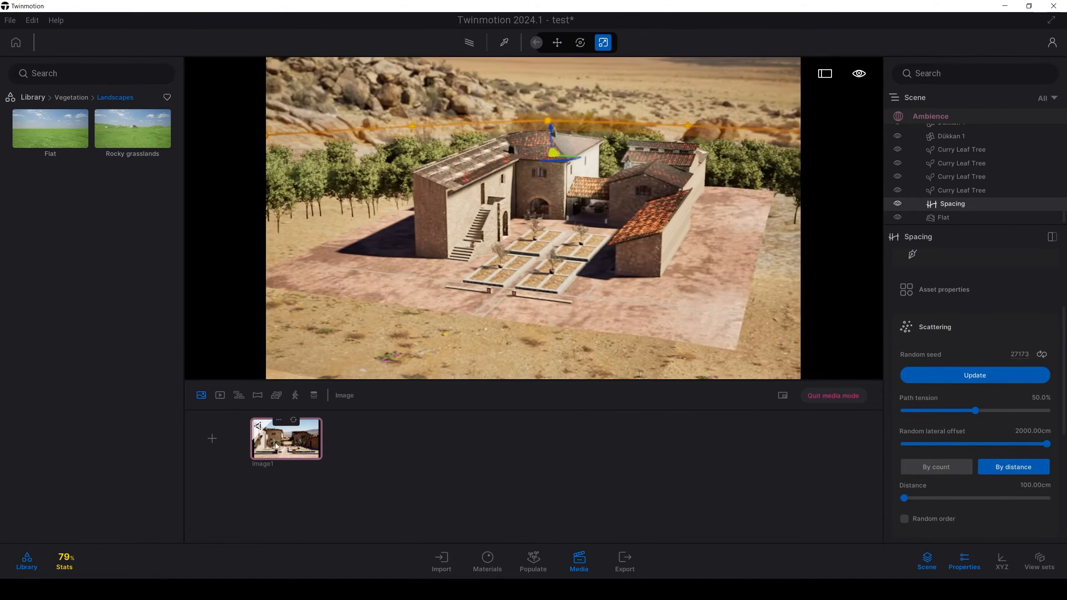
left_click(277, 446)
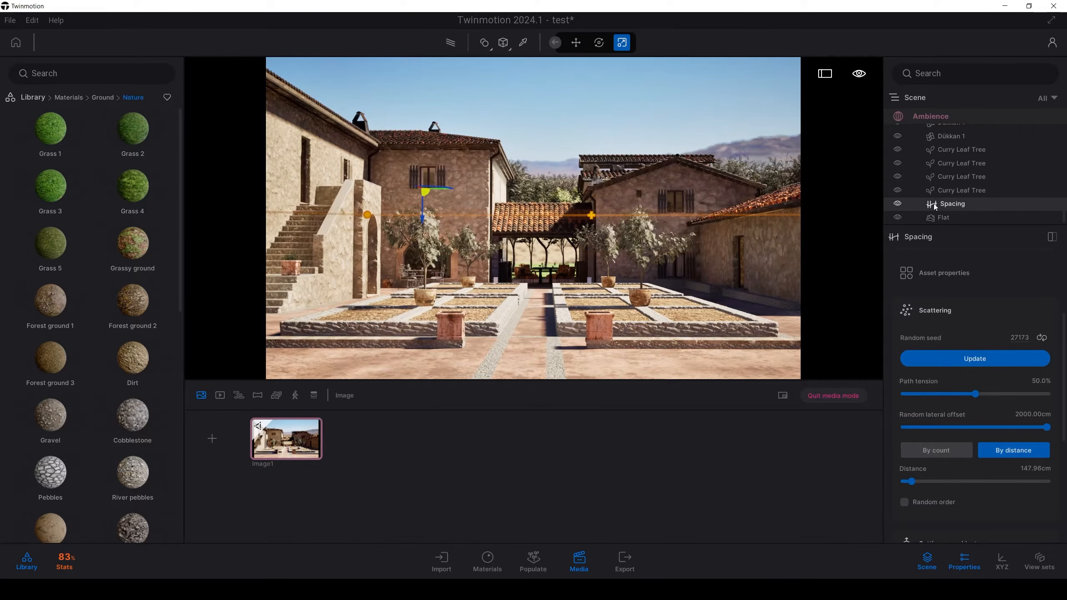
Step: Replace the Flat landscape's Grass 1 paint material with Dirt from the Nature ground materials, and select the tree spacing path
left_click(965, 218)
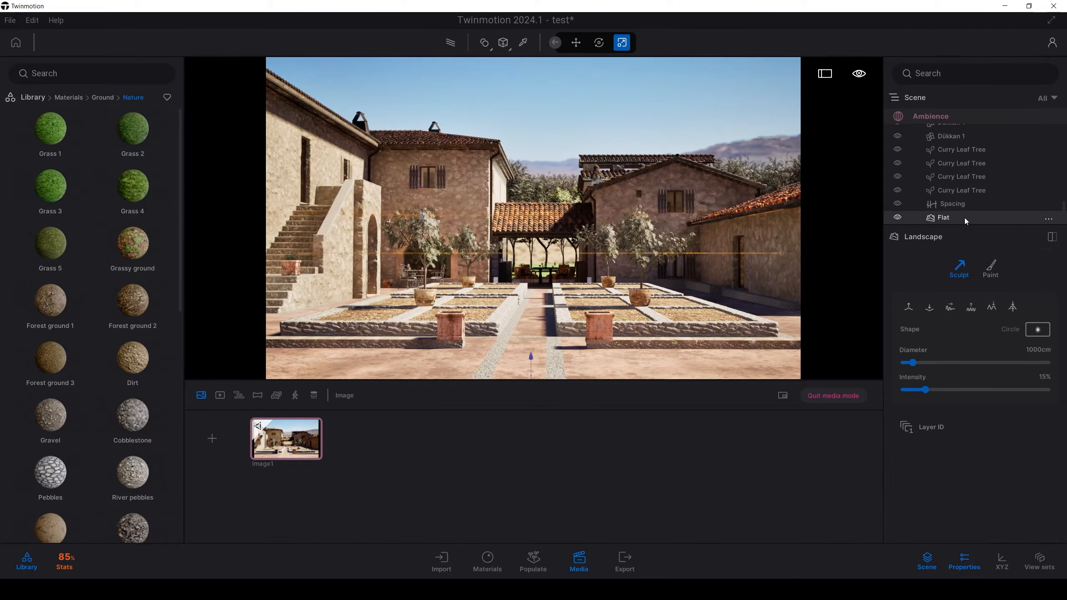
left_click(999, 272)
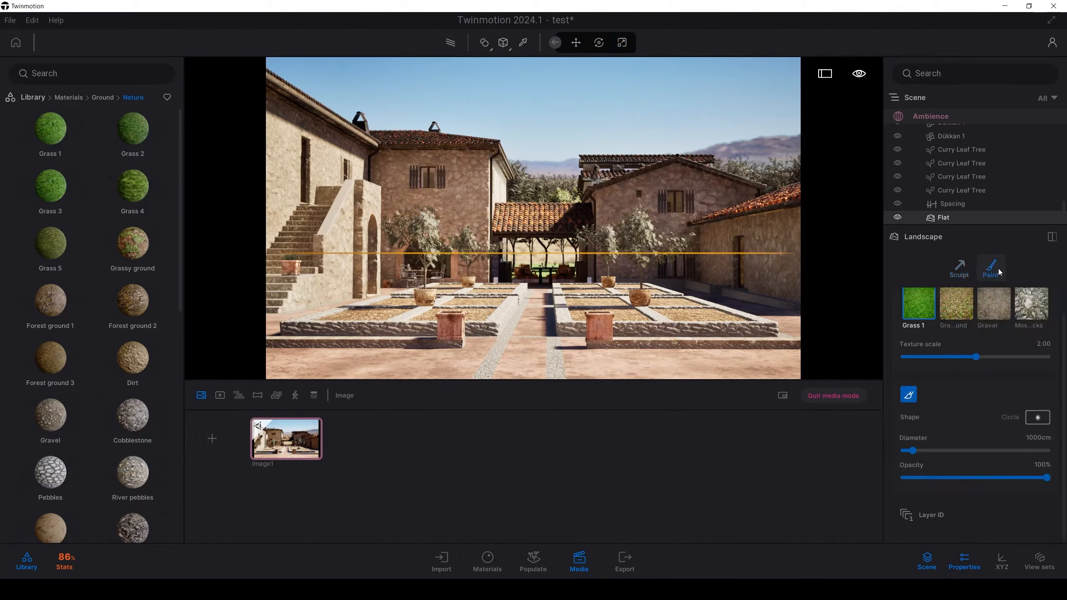
mouse_move(124, 350)
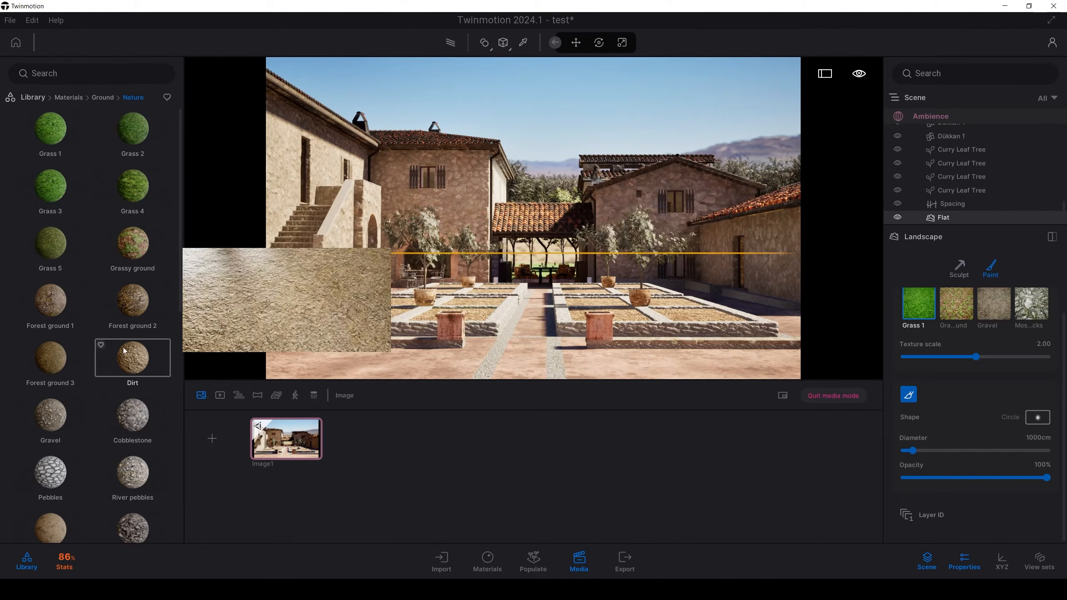
left_click_drag(238, 354, 919, 304)
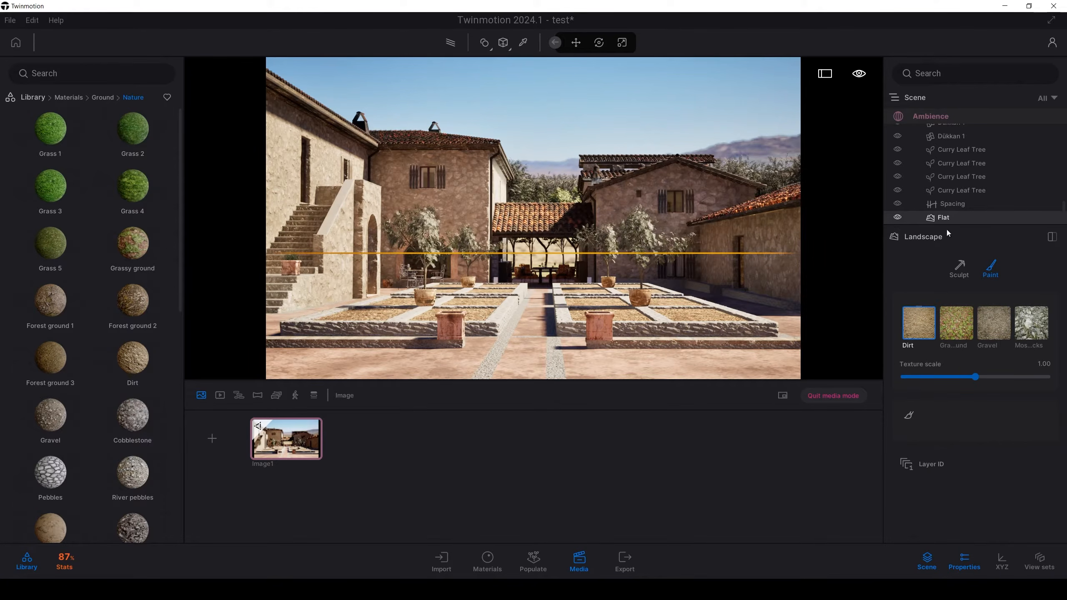
left_click(964, 213)
left_click(962, 205)
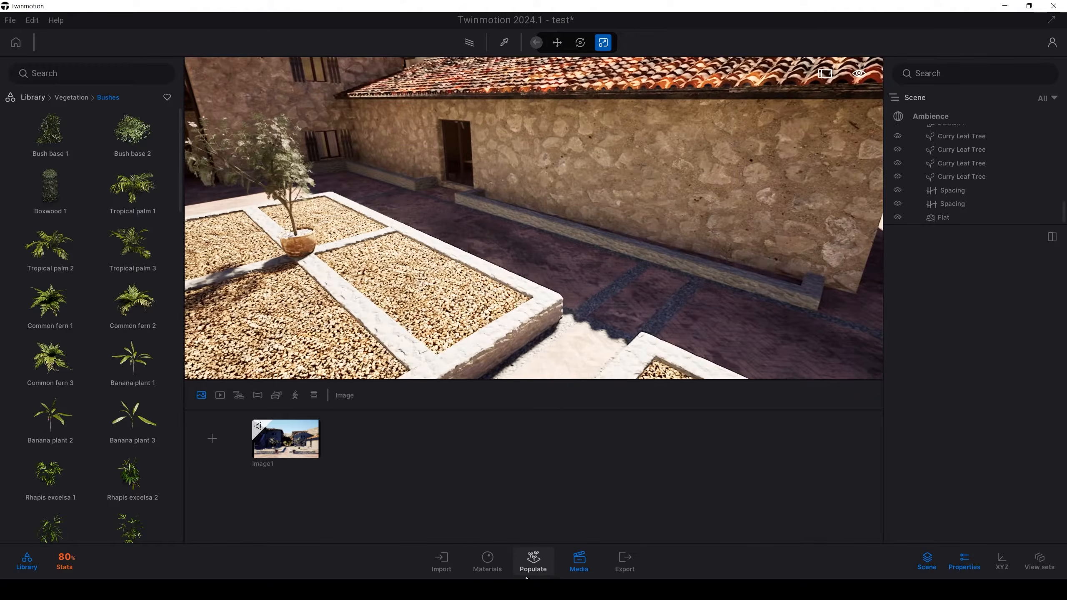
Step: Set up vegetation painting with Tall grass 04 and Tall grass 03 from the Grass and flowers library
left_click(529, 575)
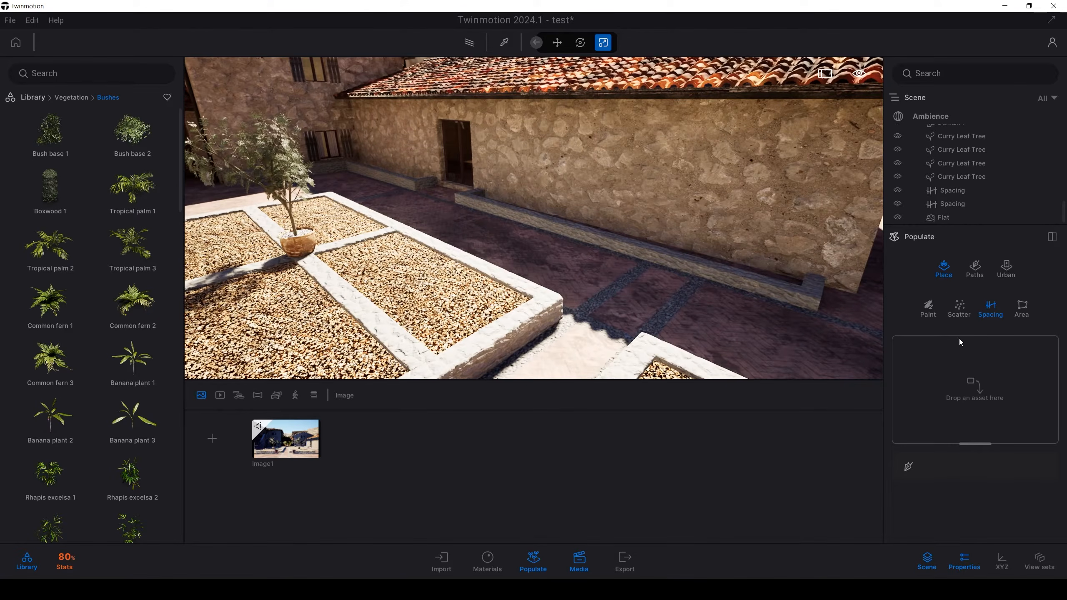
left_click(928, 308)
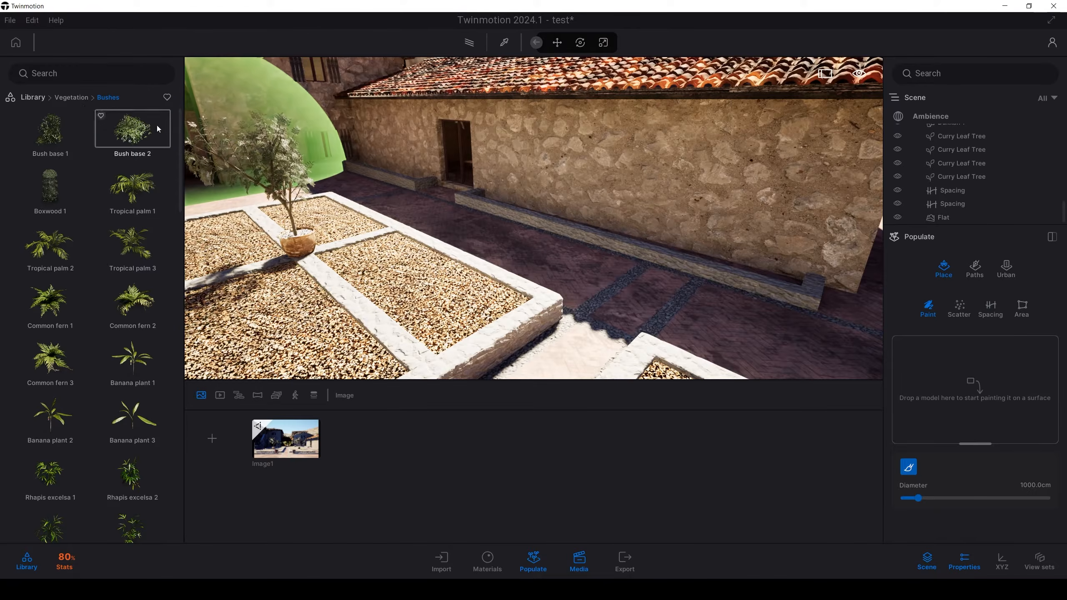
left_click(83, 100)
left_click(127, 239)
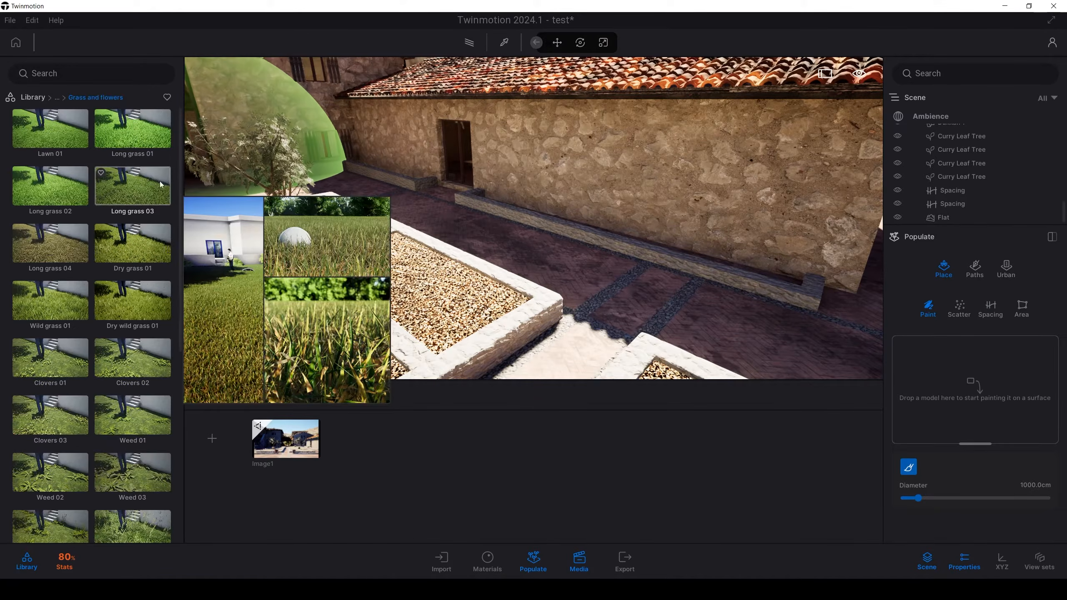
left_click_drag(179, 165, 170, 405)
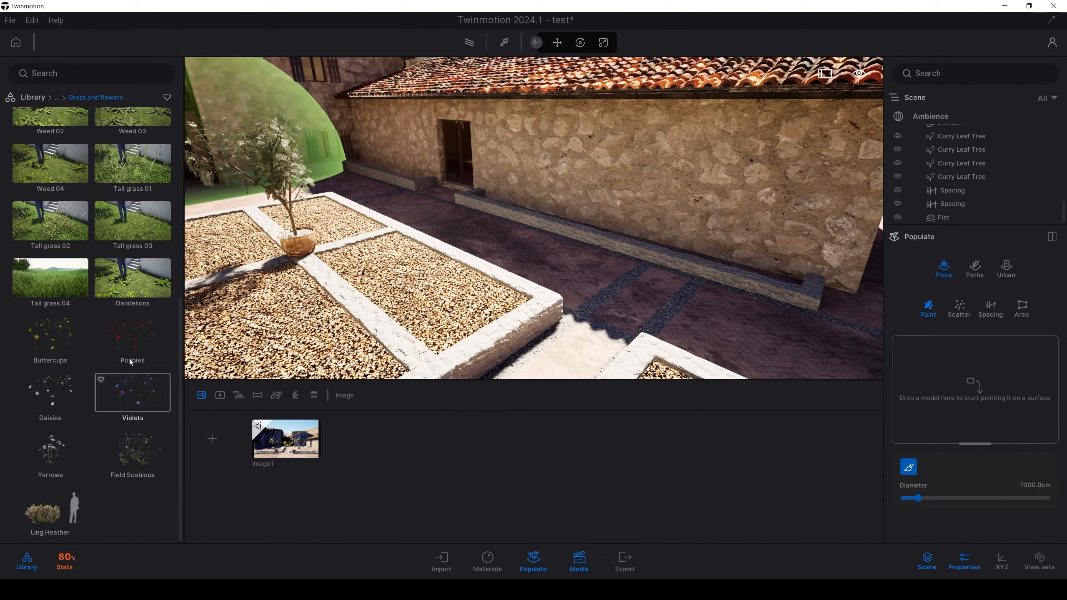
left_click_drag(56, 311, 930, 405)
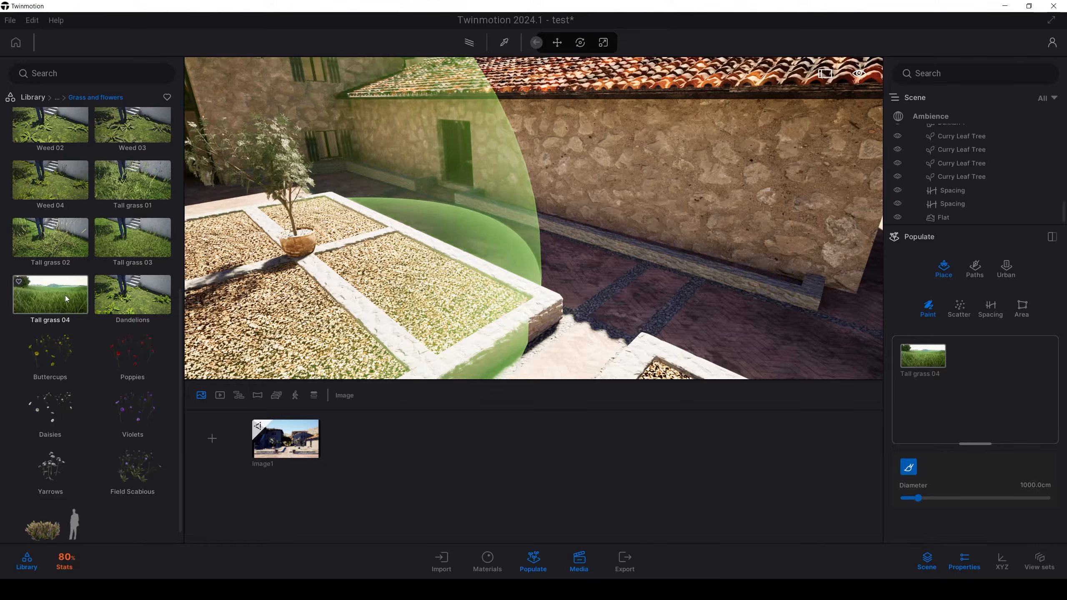
mouse_move(115, 243)
mouse_move(115, 243)
left_mouse_down()
mouse_move(600, 298)
mouse_move(975, 393)
left_mouse_up()
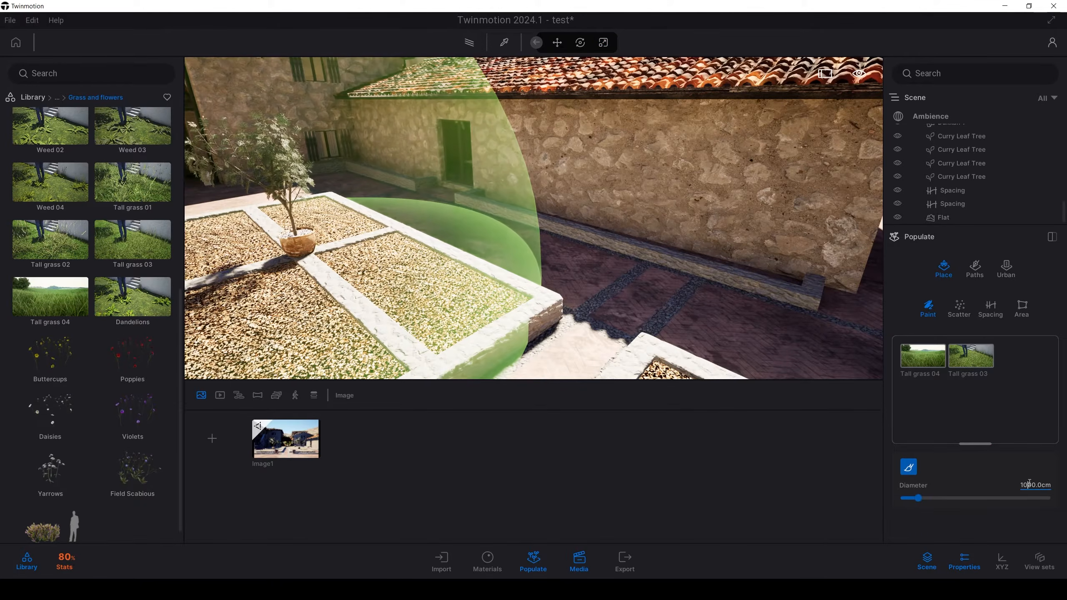
Step: Reduce the vegetation paint brush diameter to 30 cm for the narrow planter beside the stone wall
left_click(1030, 485)
type("100")
key("Return")
right_click_drag(788, 298, 745, 252)
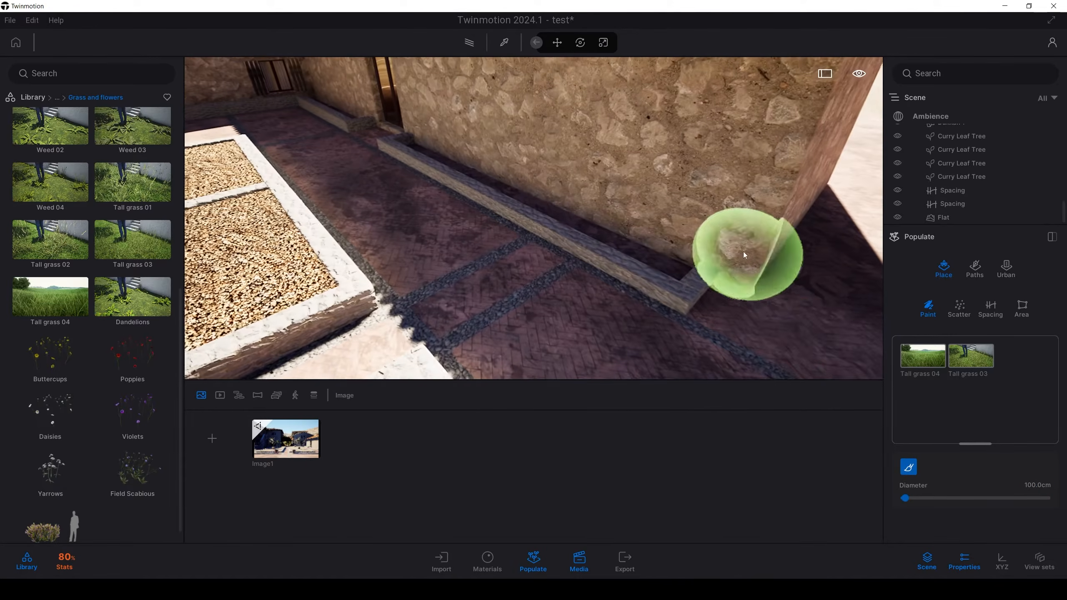
left_click(1027, 485)
type("30")
key("Return")
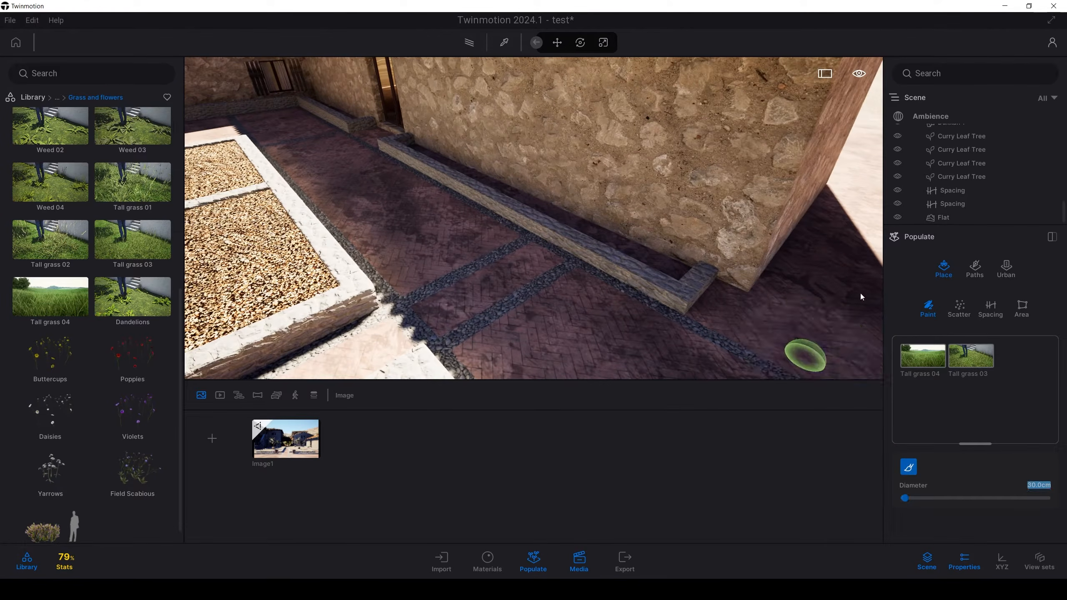
Step: Paint the tall grass mix along the full length of the narrow planter at the foot of the stone wall
left_click(668, 258)
left_click(608, 240)
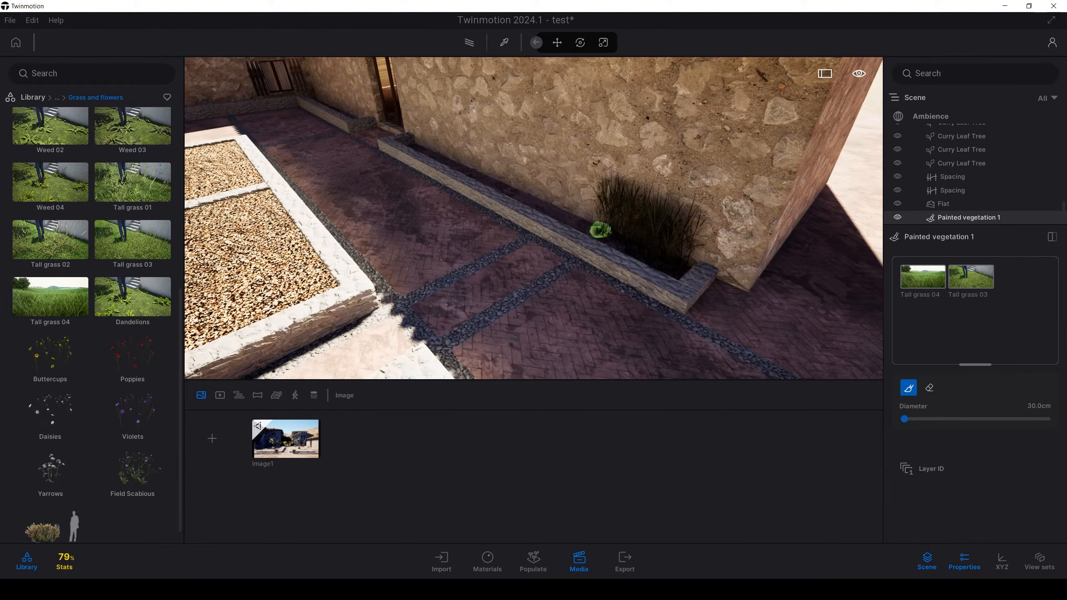
scroll(594, 229, "up", 3)
scroll(593, 229, "down", 5)
mouse_move(593, 229)
right_mouse_down()
mouse_move(651, 218)
mouse_move(674, 234)
mouse_move(605, 157)
mouse_move(607, 139)
right_mouse_up()
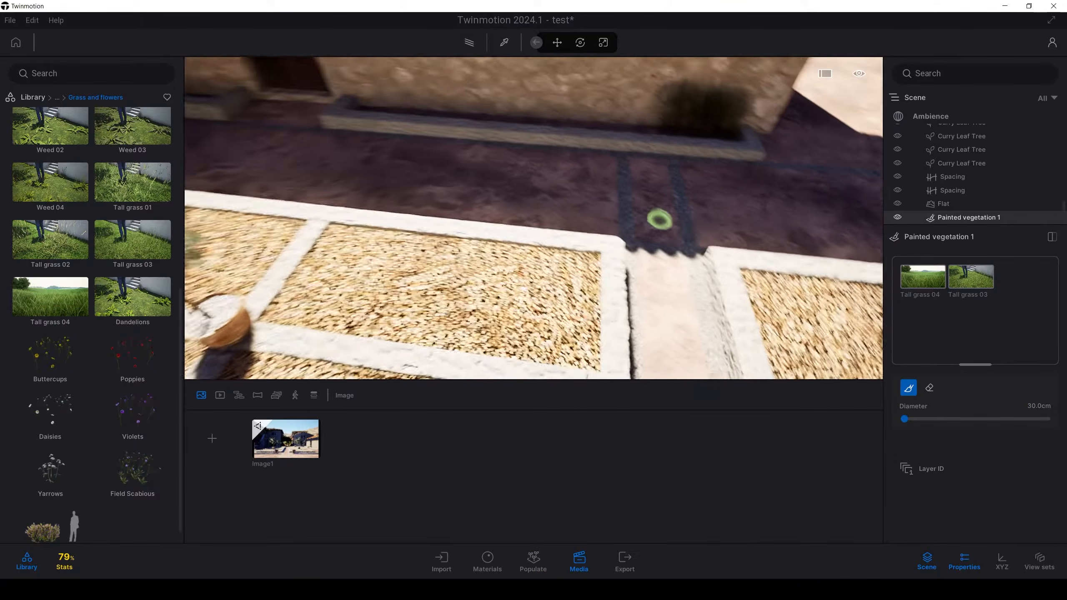
left_click_drag(678, 266, 304, 223)
Step: Thin out Tall grass 04 in the painted planter by setting its density to 6%
left_click(927, 286)
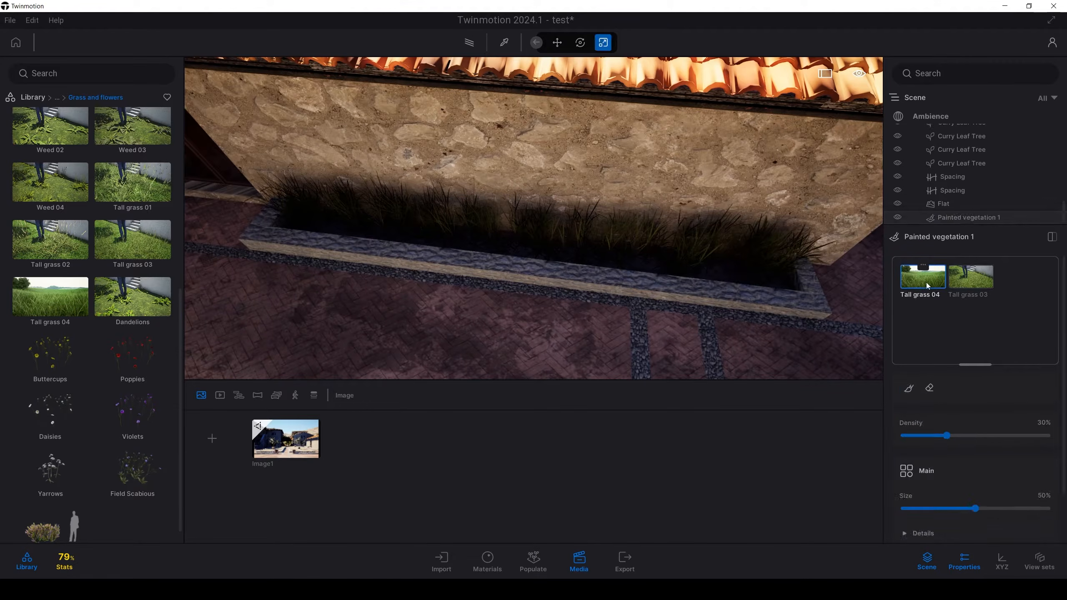
left_click_drag(939, 436, 916, 435)
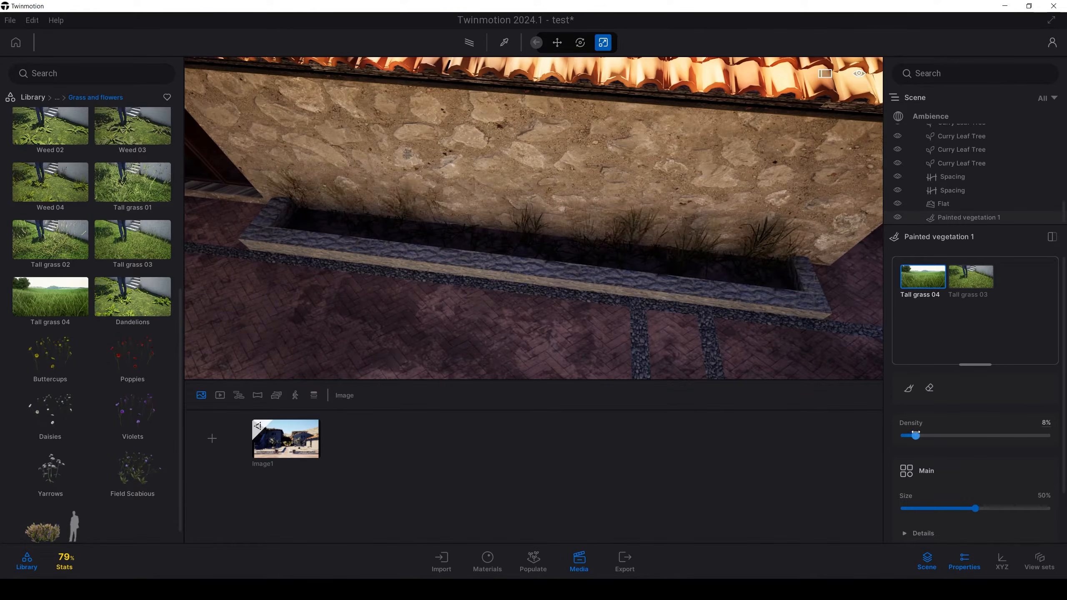
middle_click_drag(677, 317, 666, 248, "shift")
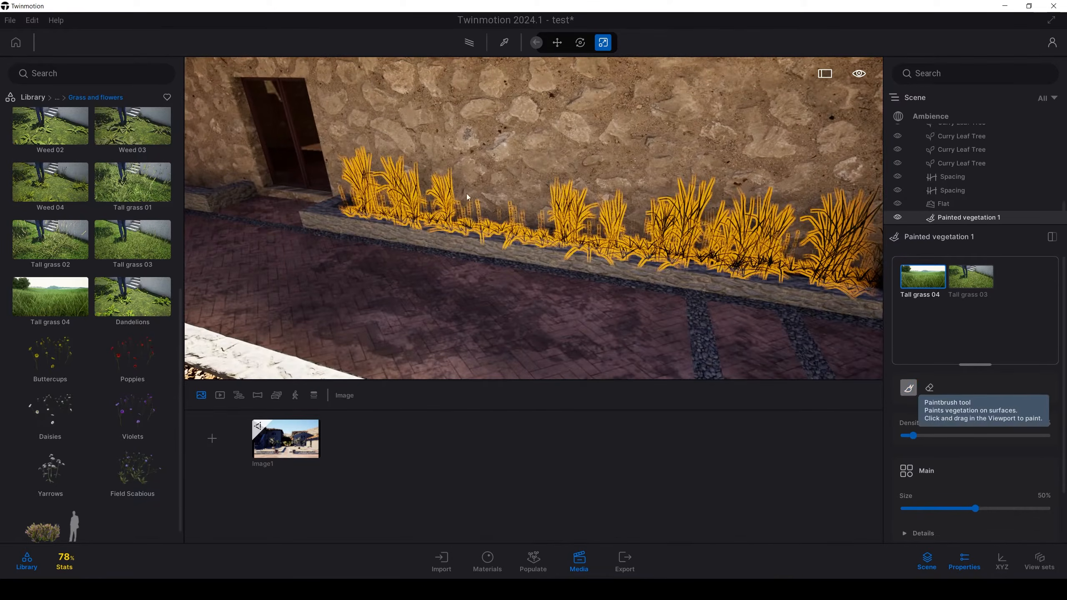
Step: Resume the paintbrush and paint more tall grass in the planters along the stone walls
left_click(909, 388)
mouse_move(362, 200)
middle_mouse_down("shift")
mouse_move(316, 197)
mouse_move(513, 238)
mouse_move(519, 372)
mouse_move(424, 148)
middle_mouse_up("shift")
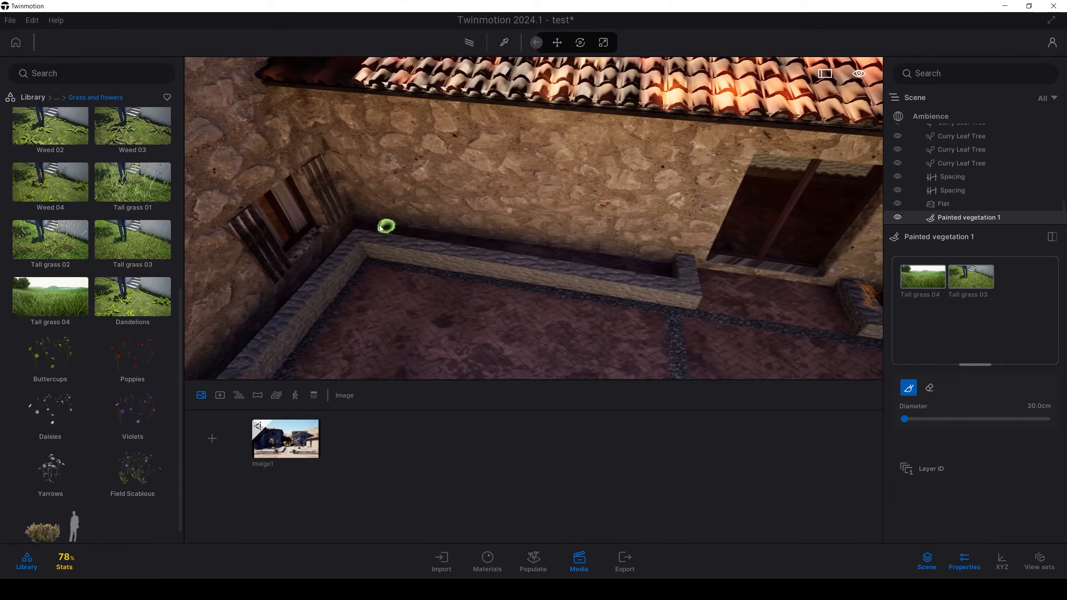
left_click_drag(373, 223, 665, 276)
mouse_move(664, 276)
right_mouse_down()
mouse_move(265, 244)
mouse_move(674, 227)
mouse_move(631, 217)
mouse_move(653, 206)
right_mouse_up()
left_click_drag(653, 206, 517, 305)
Step: Try painting tall grass along the edge of the gravel bed around the potted tree
mouse_move(580, 300)
right_mouse_down()
mouse_move(487, 290)
mouse_move(702, 287)
mouse_move(720, 278)
right_mouse_up()
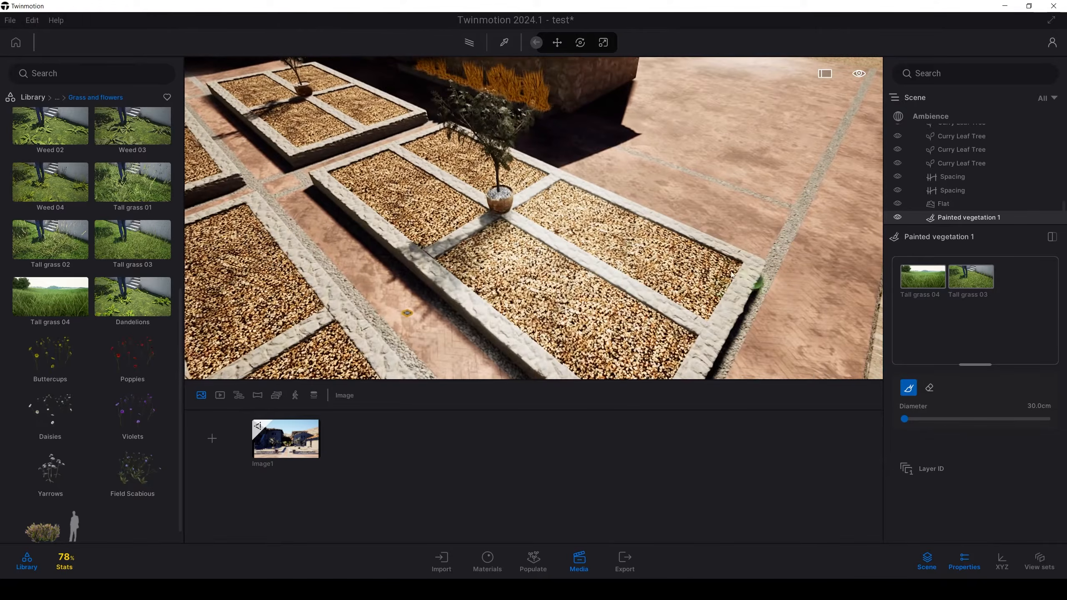
mouse_move(733, 271)
left_mouse_down()
mouse_move(687, 250)
mouse_move(568, 229)
left_mouse_up()
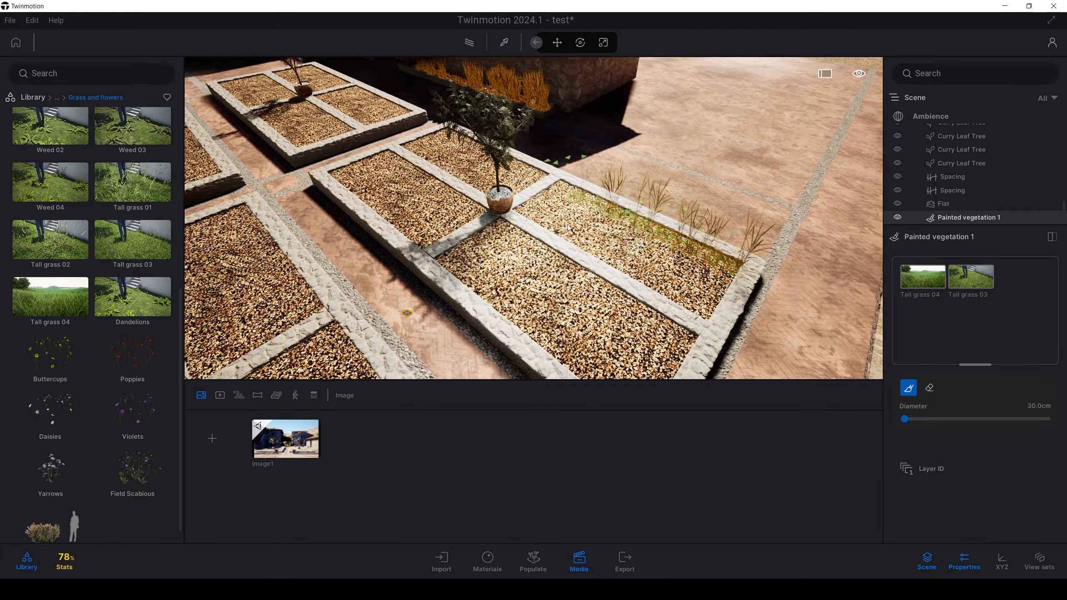
key("ctrl+z")
key("Escape")
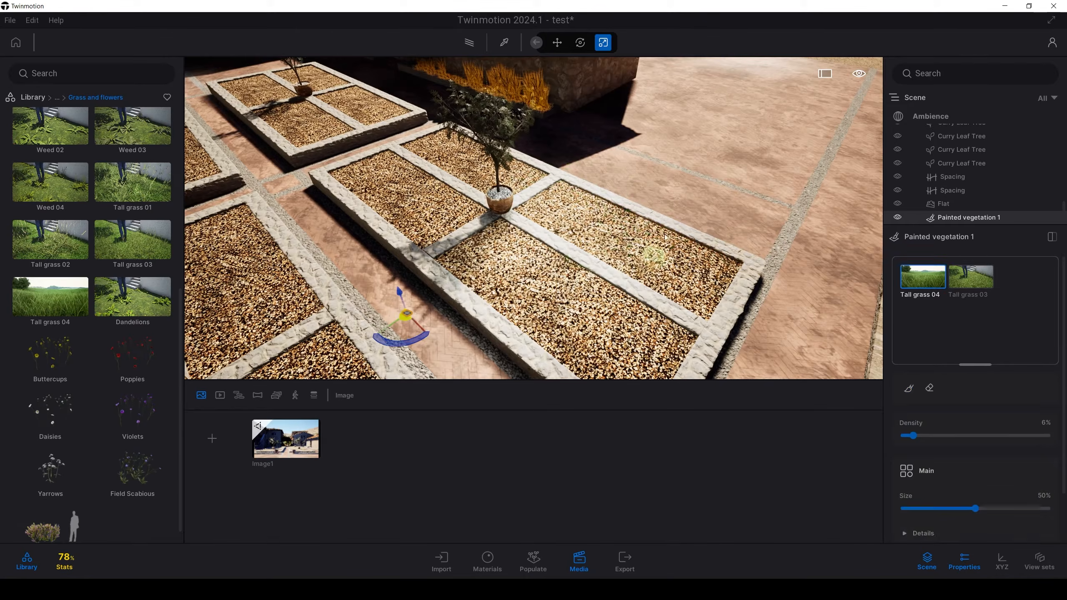
Step: Return to the Image1 camera view and set the size of Tall grass 04 in the painted vegetation to 25%
left_click(673, 208)
left_click(280, 457)
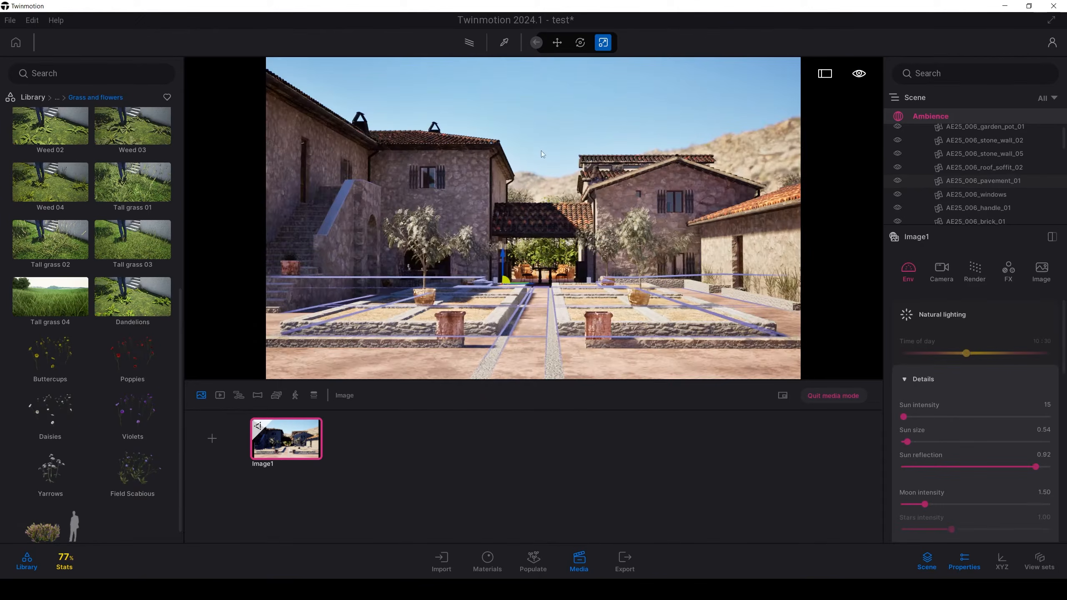
key("Escape")
key("ctrl+y")
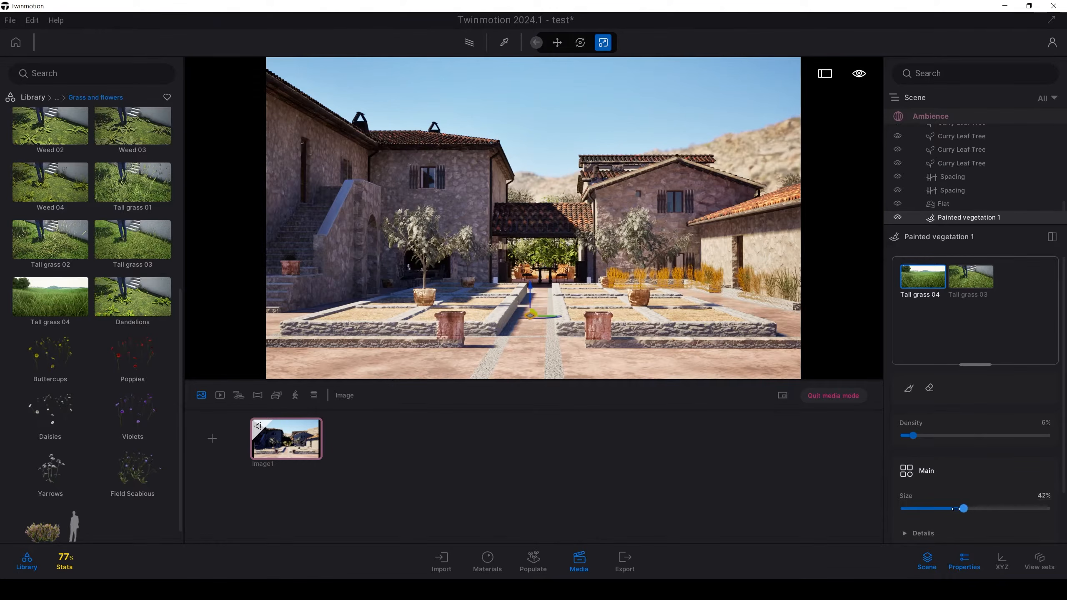
left_click_drag(957, 509, 906, 509)
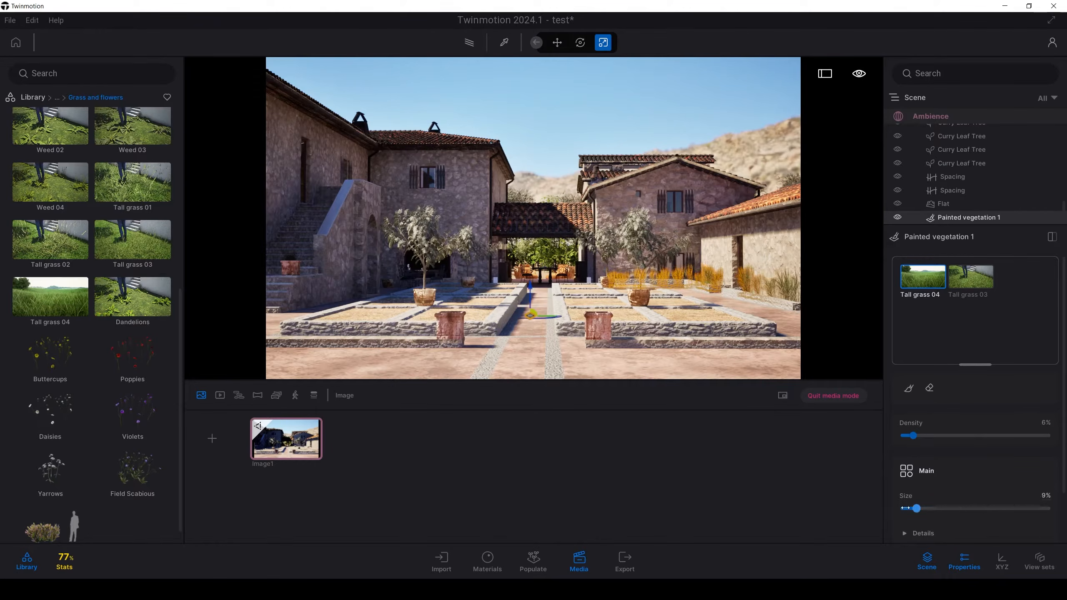
Step: Set the size of Tall grass 03 to 18% and reselect the painted Tall grass 04
left_click(985, 288)
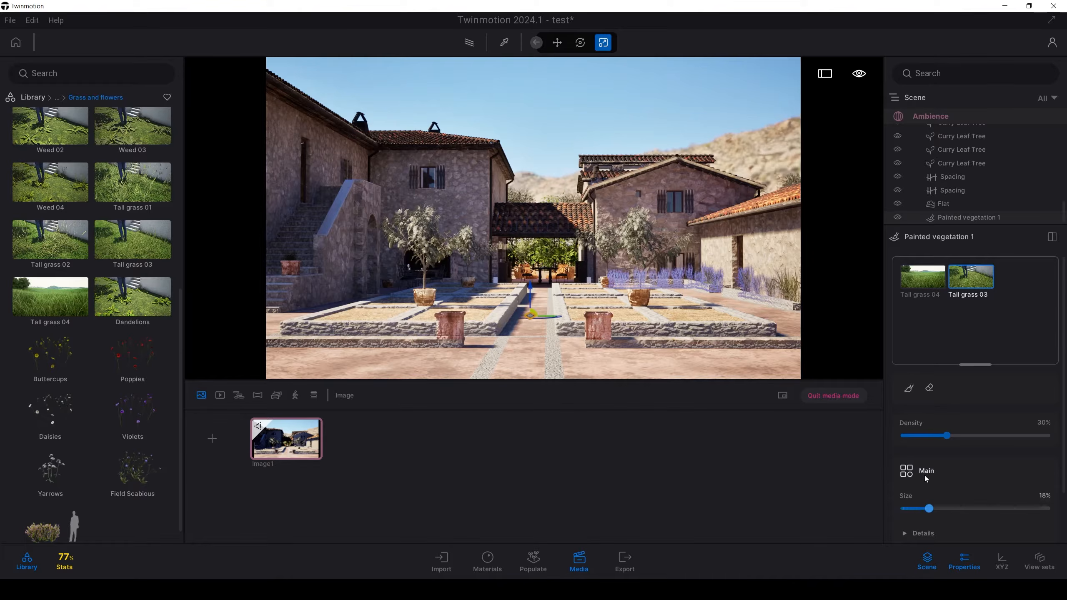
left_click(928, 285)
left_click(726, 151)
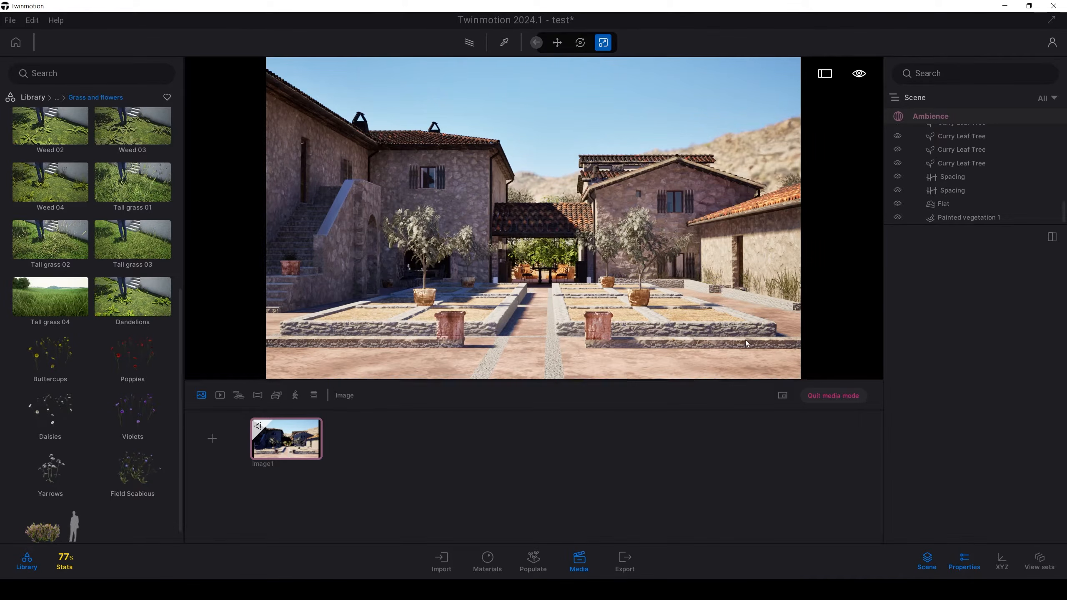
left_click(786, 281)
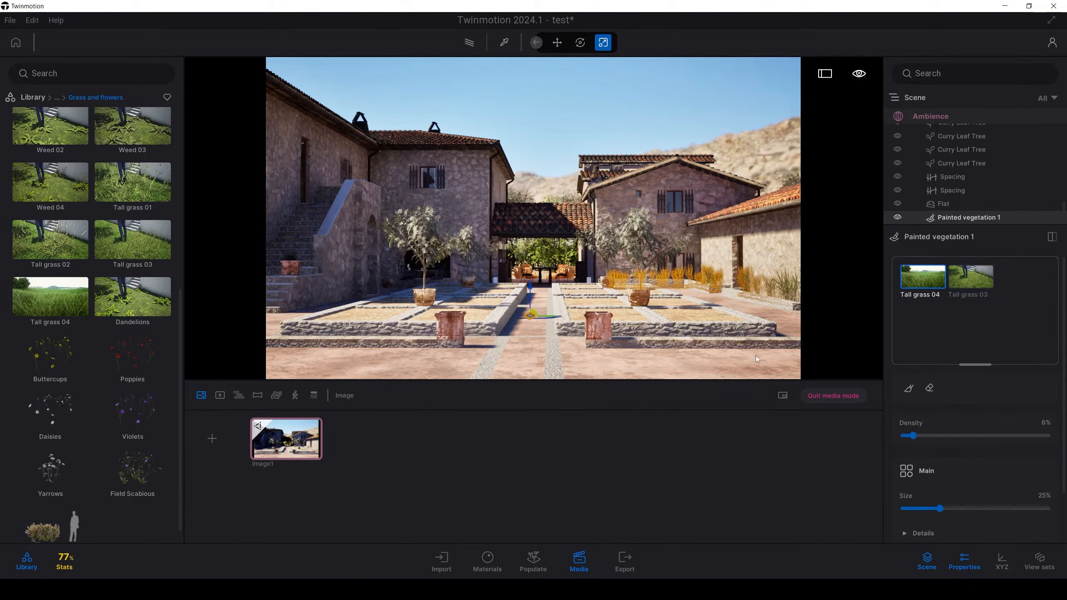
Step: Add Long grass 01 to the painted vegetation and remove Tall grass 04 from it
mouse_move(62, 290)
scroll(61, 288, "up", 6)
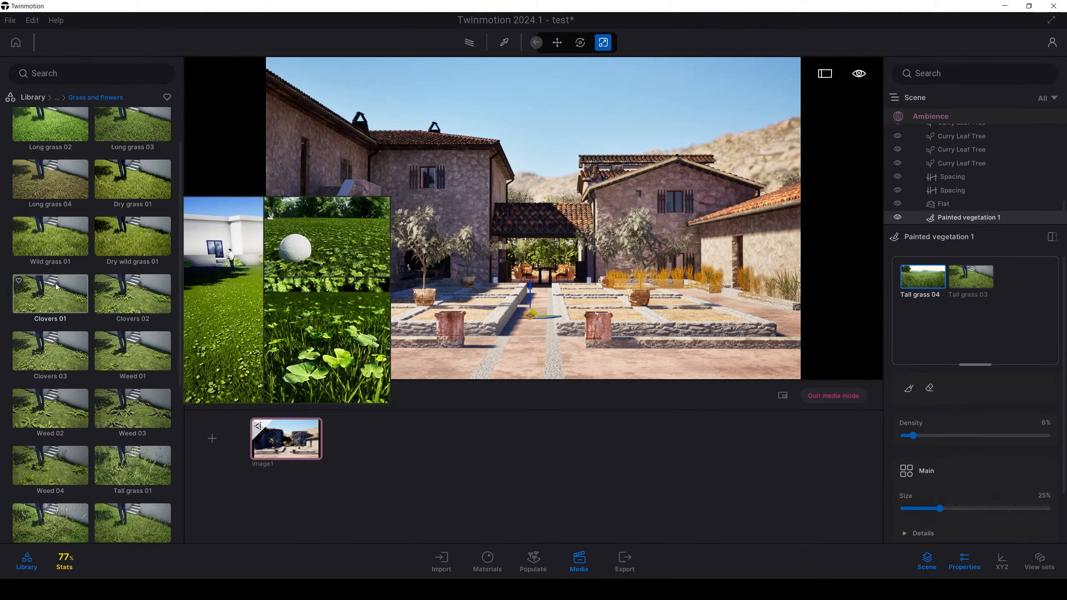
mouse_move(125, 201)
left_mouse_down()
mouse_move(328, 184)
mouse_move(934, 332)
left_mouse_up()
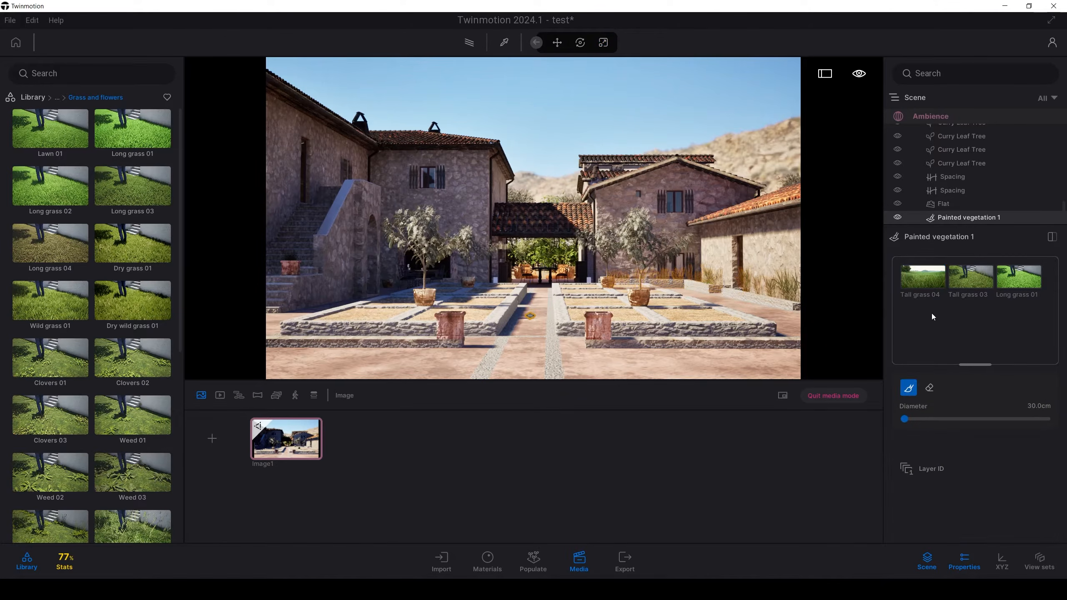
left_click(922, 266)
left_click(924, 289)
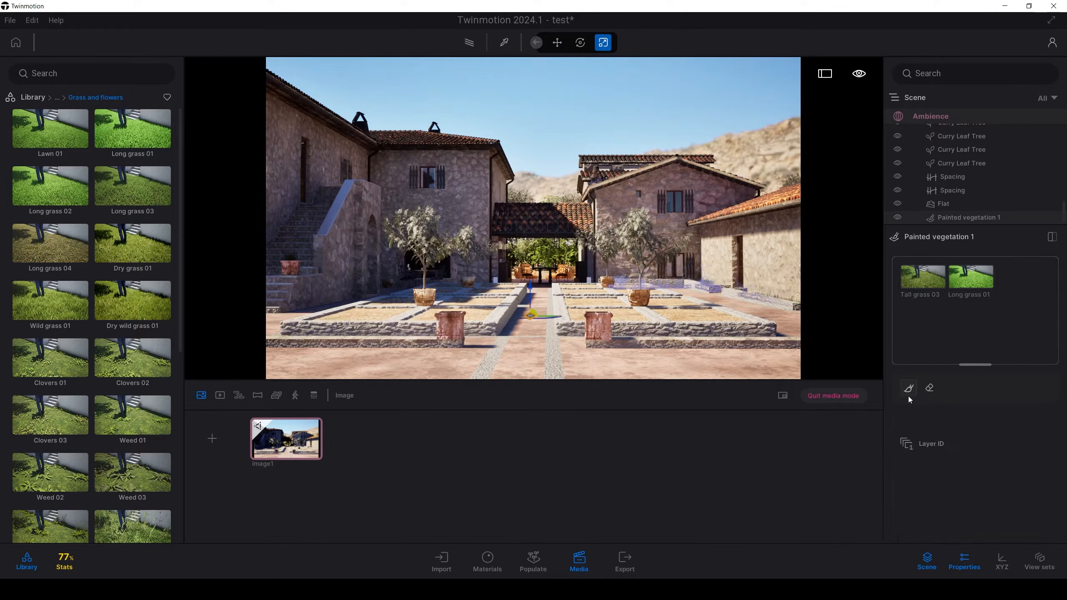
Step: Set the size of Long grass 01 in the painted vegetation to 100%
left_click(914, 289)
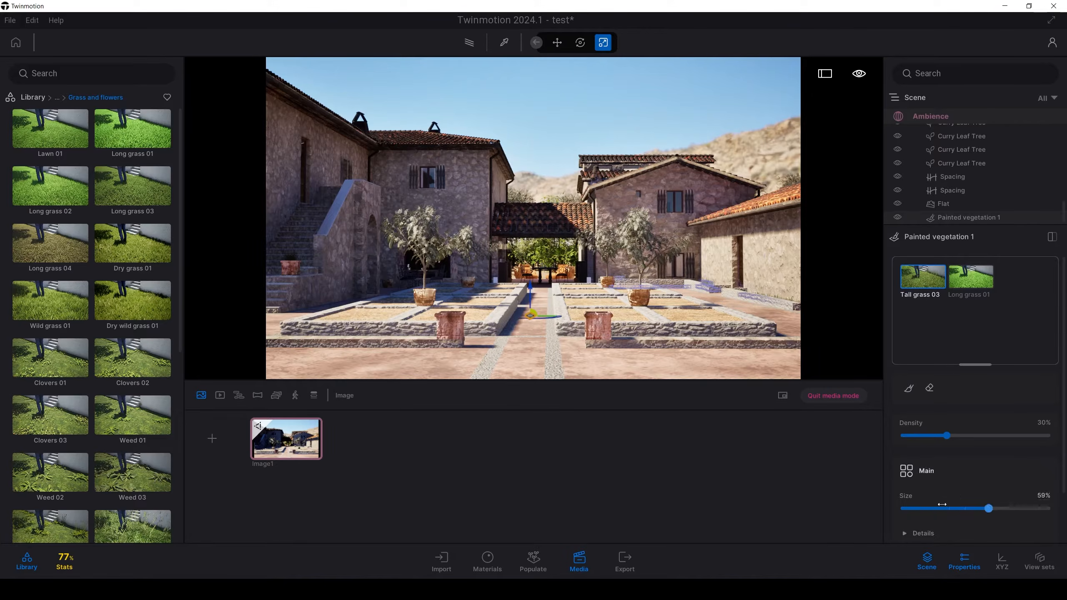
left_click(970, 277)
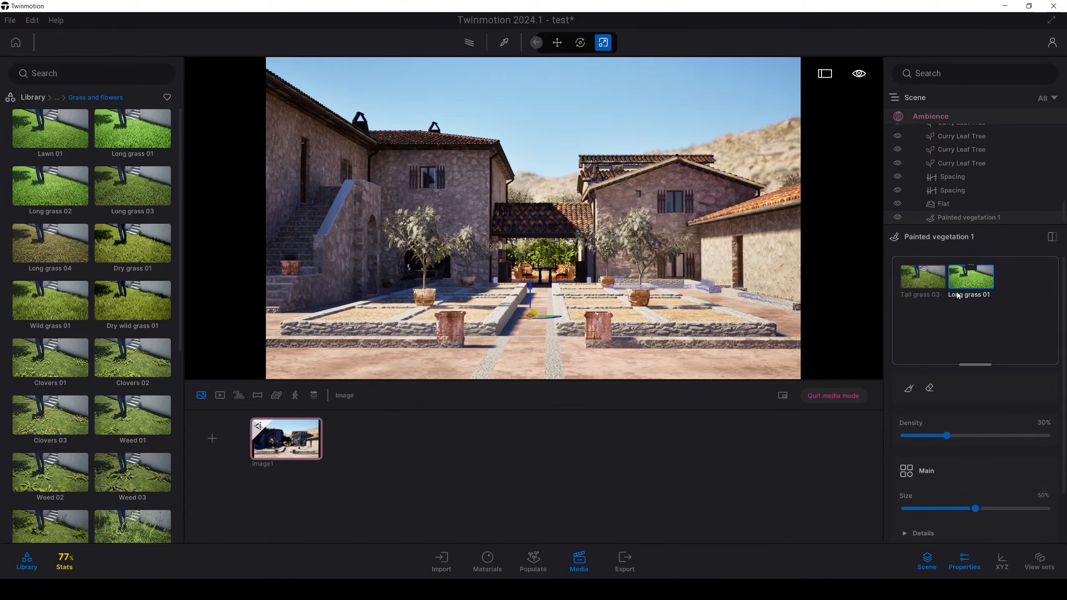
key("w")
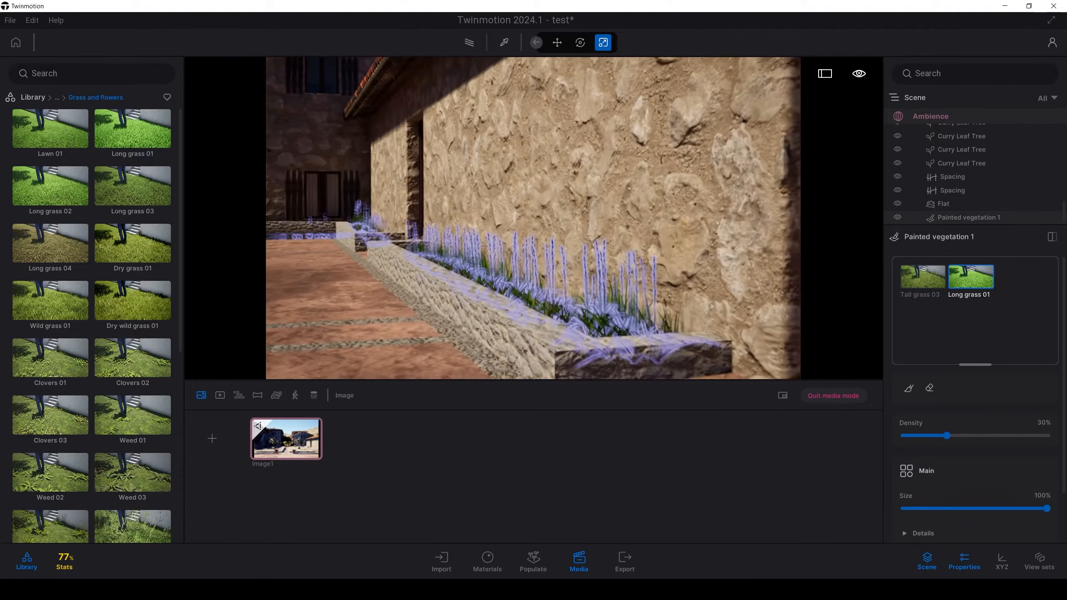
Step: Give both grasses in the painted vegetation a pale pink tint, #FFEEE6
left_click(914, 290, "ctrl")
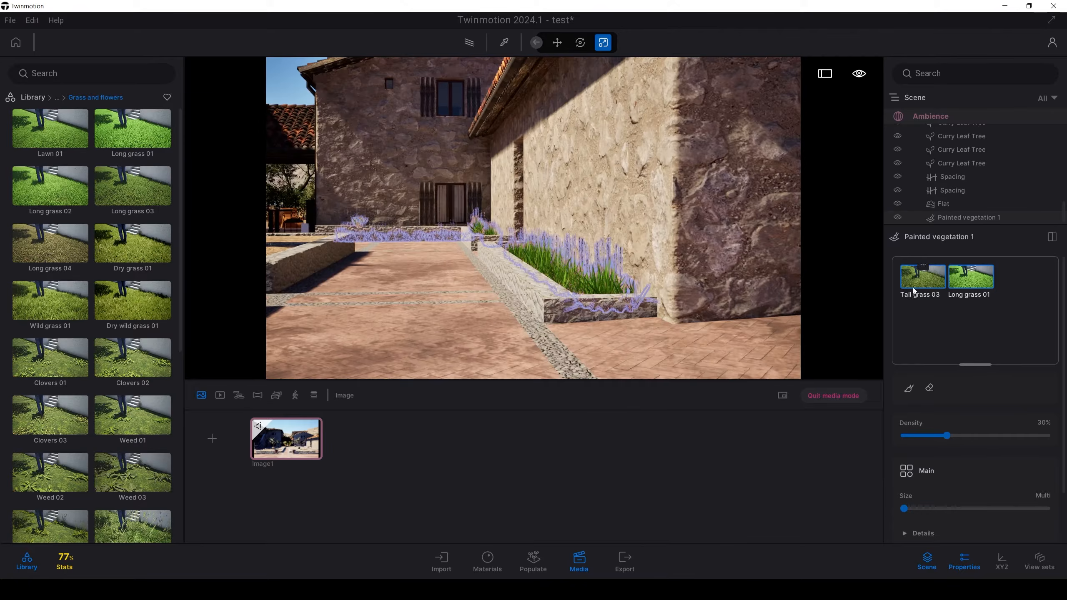
scroll(933, 430, "down", 2)
left_click(941, 469)
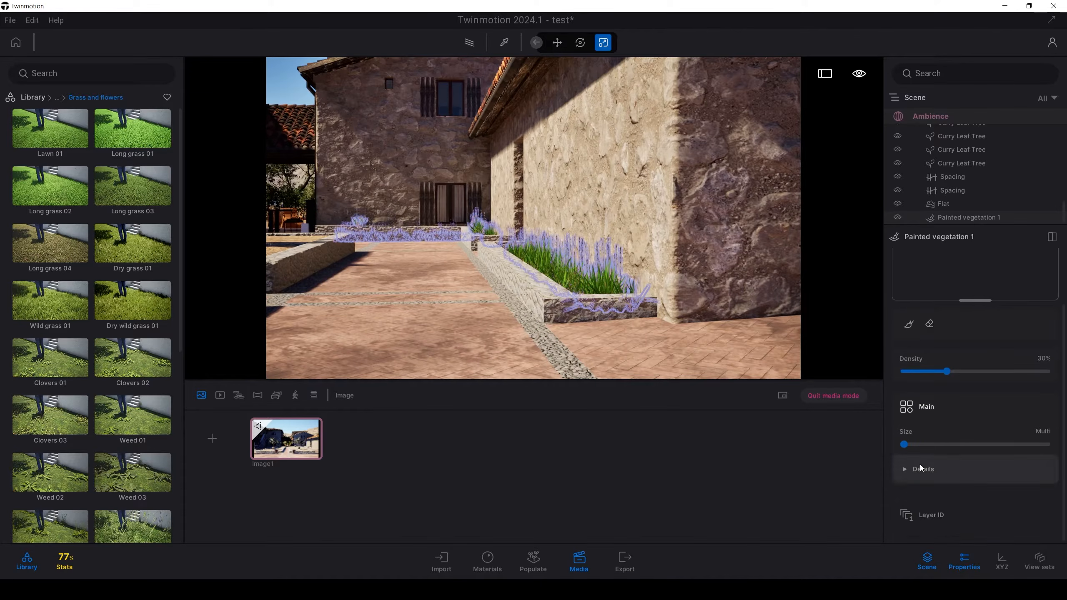
scroll(948, 478, "down", 2)
left_click(1044, 454)
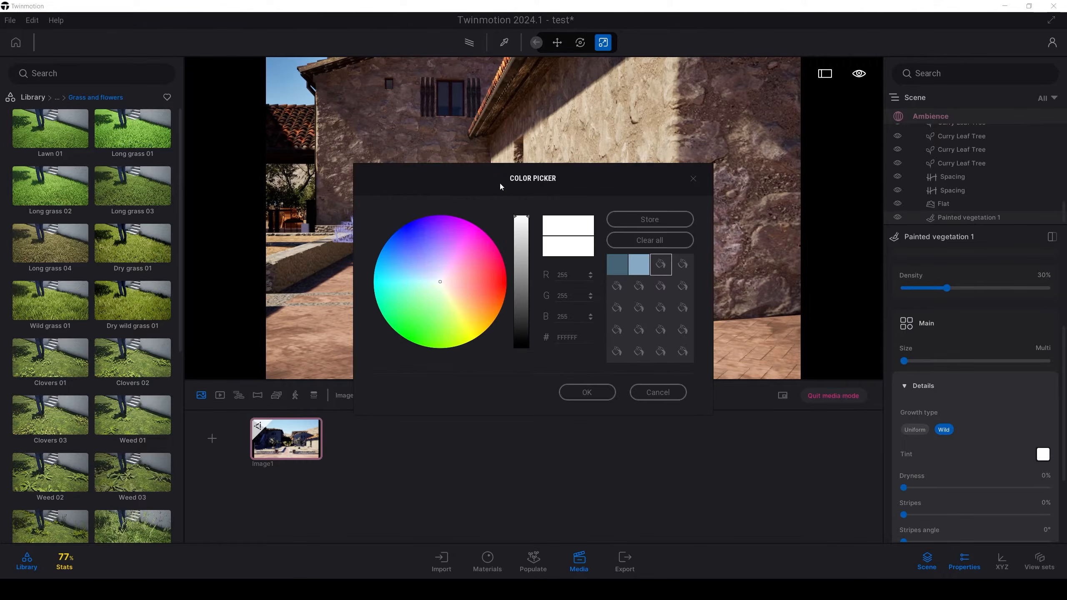
left_click_drag(501, 184, 778, 341)
left_click_drag(714, 440, 726, 439)
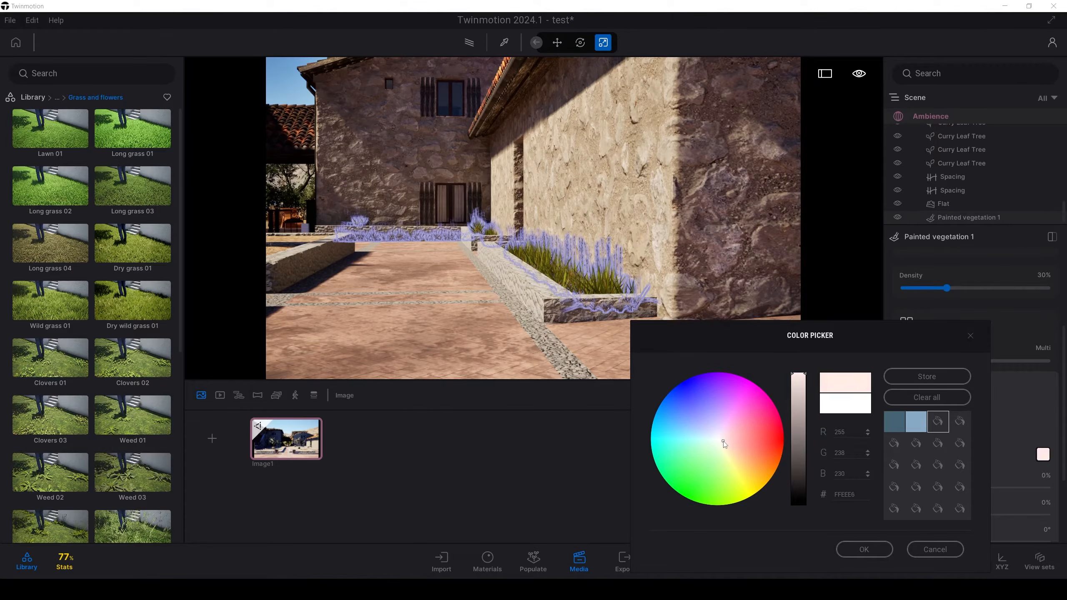
left_click(845, 546)
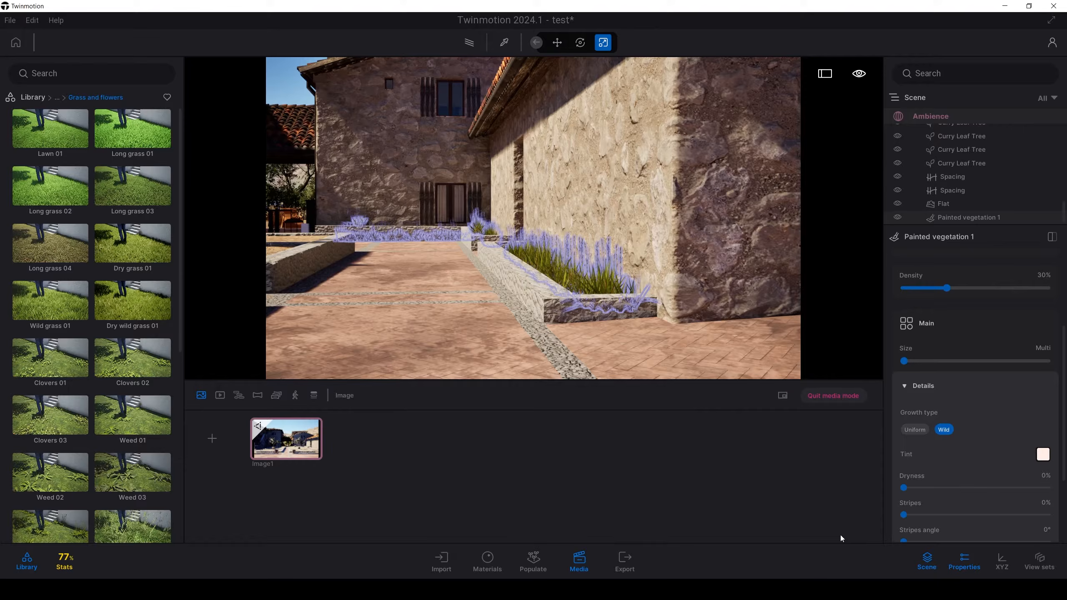
Step: Draw a Spacing path around the inner edges of the front gravel bed beside the potted tree and set its path tension to 100%
left_click(423, 191)
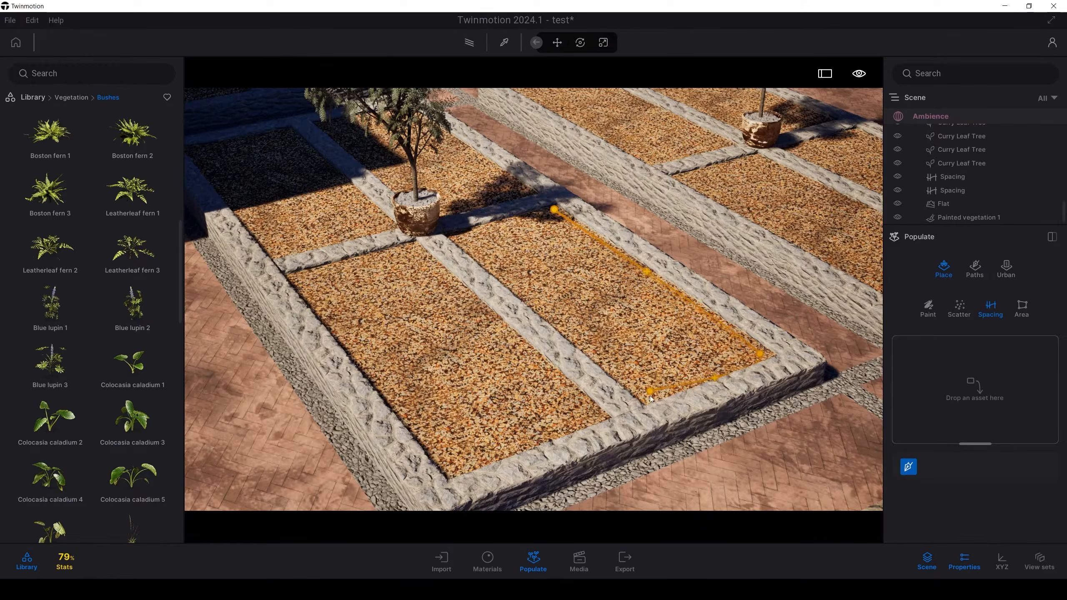
left_click(651, 396)
left_click(553, 215)
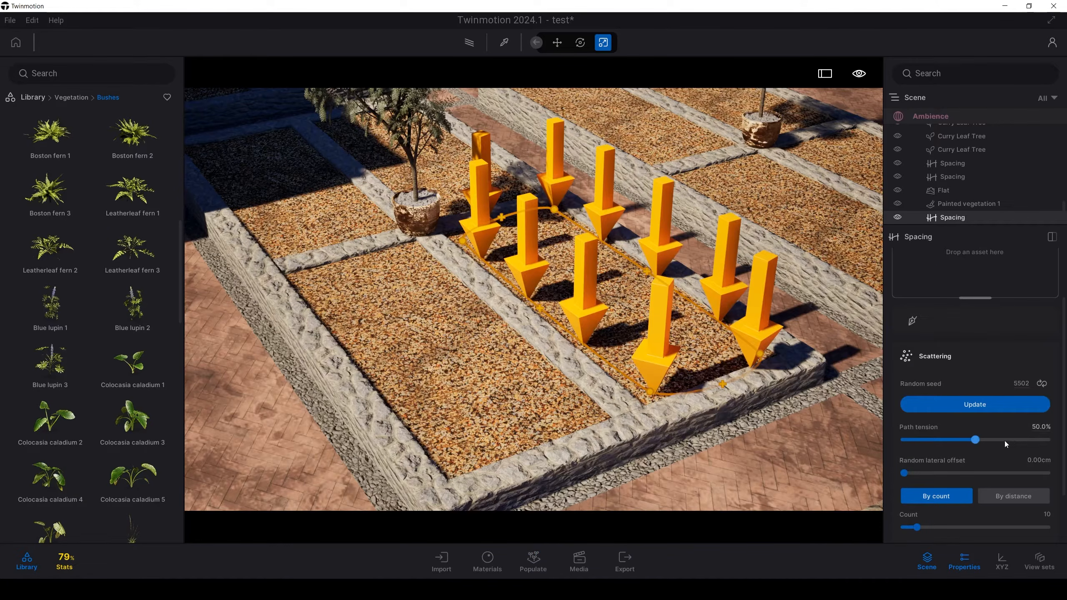
left_click_drag(976, 439, 1046, 439)
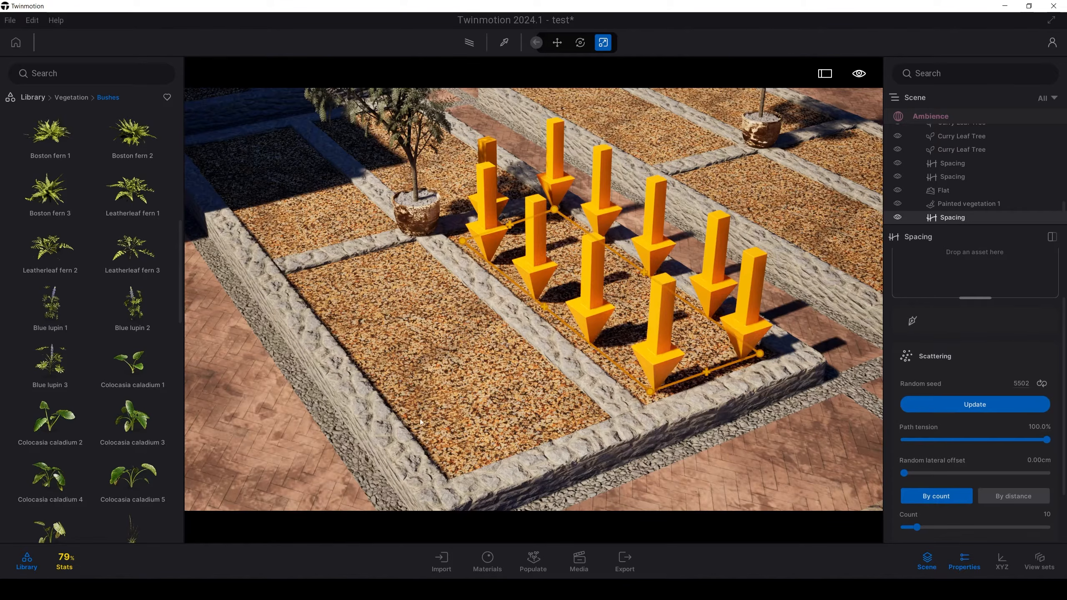
Step: Try out a single Blue lupin and a single Variegated croton beside the Spacing path, undoing each placement
left_click_drag(61, 310, 411, 326)
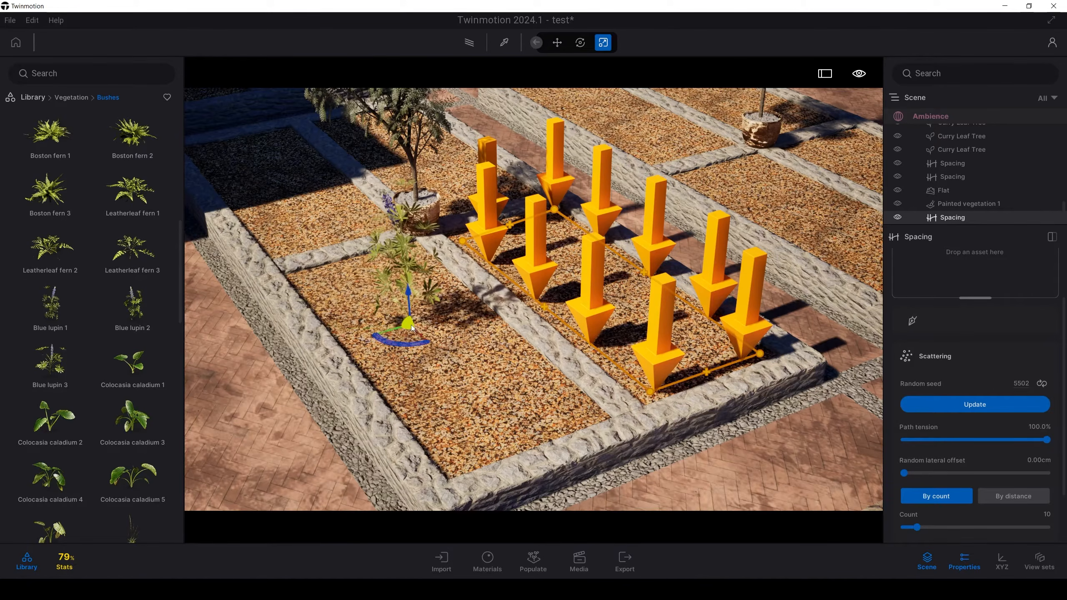
key("ctrl+z")
scroll(69, 414, "down", 7)
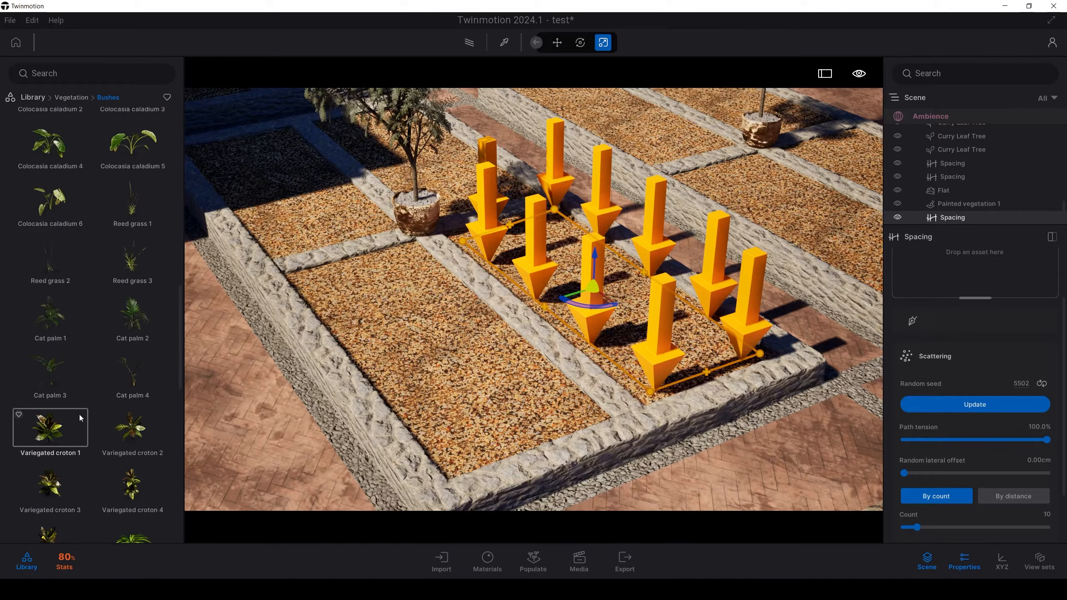
scroll(80, 415, "down", 3)
left_click_drag(50, 384, 329, 366)
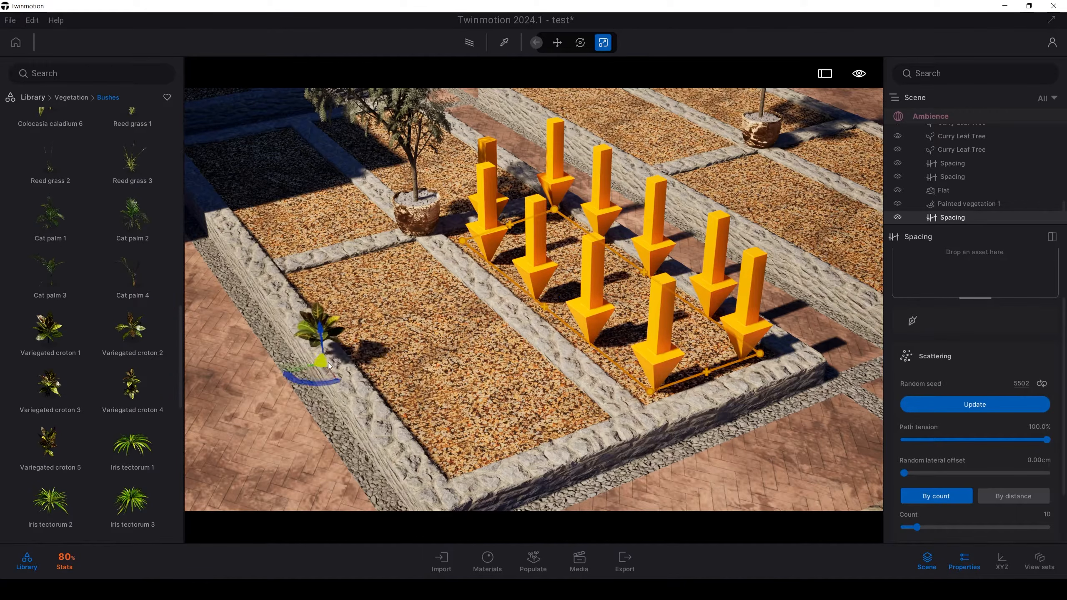
key("ctrl+z")
Step: Populate the Spacing path around the gravel bed with Variegated croton plants
scroll(69, 393, "down", 2)
left_click_drag(49, 370, 999, 278)
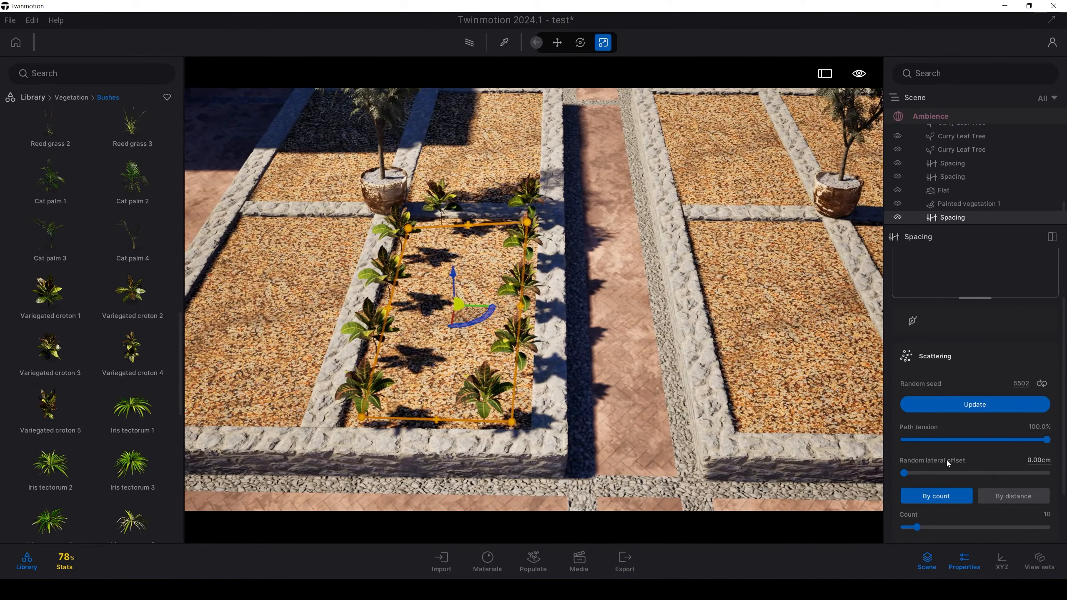
left_click_drag(905, 473, 899, 471)
scroll(938, 454, "down", 2)
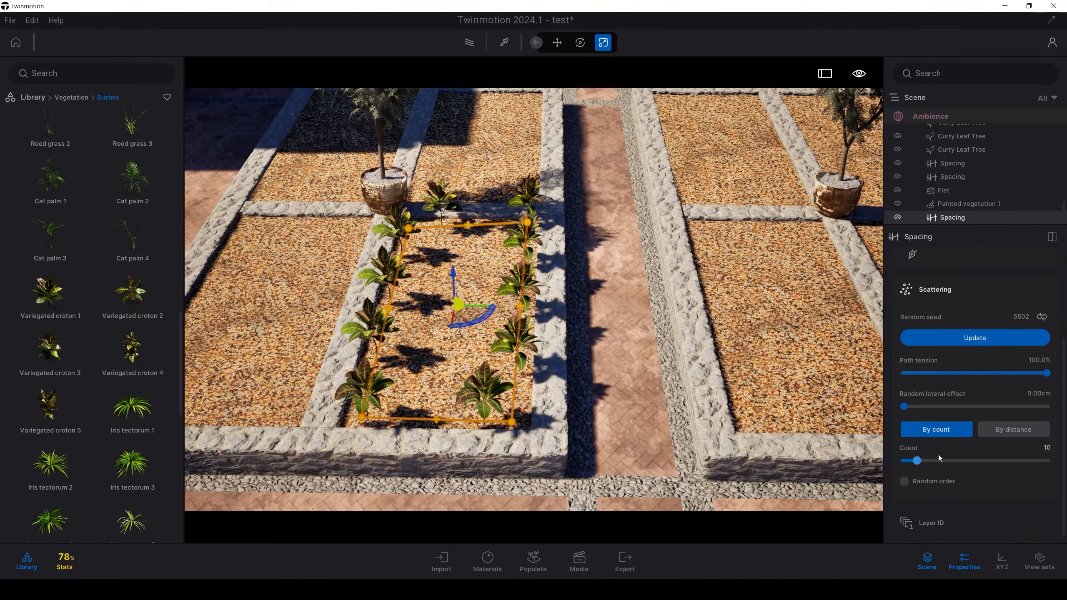
scroll(952, 342, "up", 1)
scroll(914, 295, "up", 3)
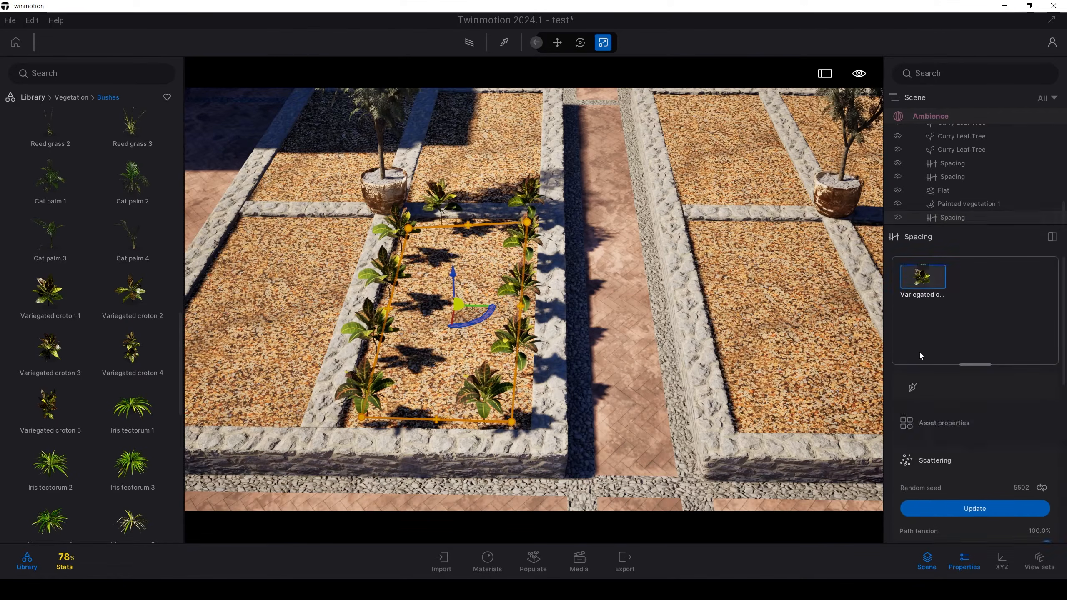
Step: Set the croton spacing's random scale to 0.17 and random rotation to 1.00, keeping the rotation offset at 0.00
scroll(942, 445, "down", 5)
scroll(944, 449, "down", 2)
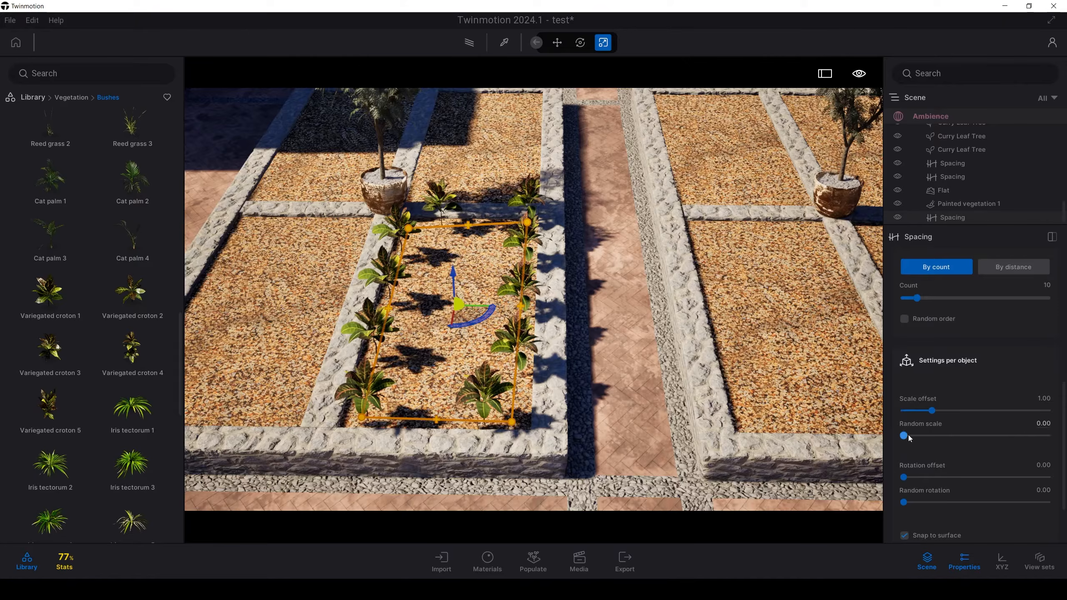
left_click_drag(925, 433, 927, 436)
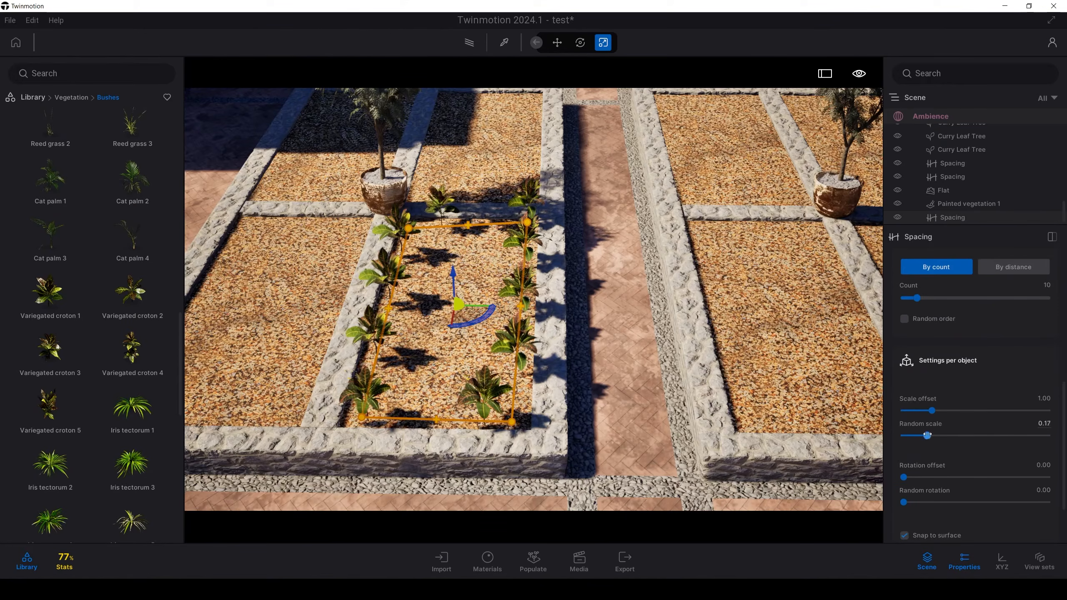
left_click_drag(915, 475, 923, 476)
left_click_drag(1055, 474, 1057, 475)
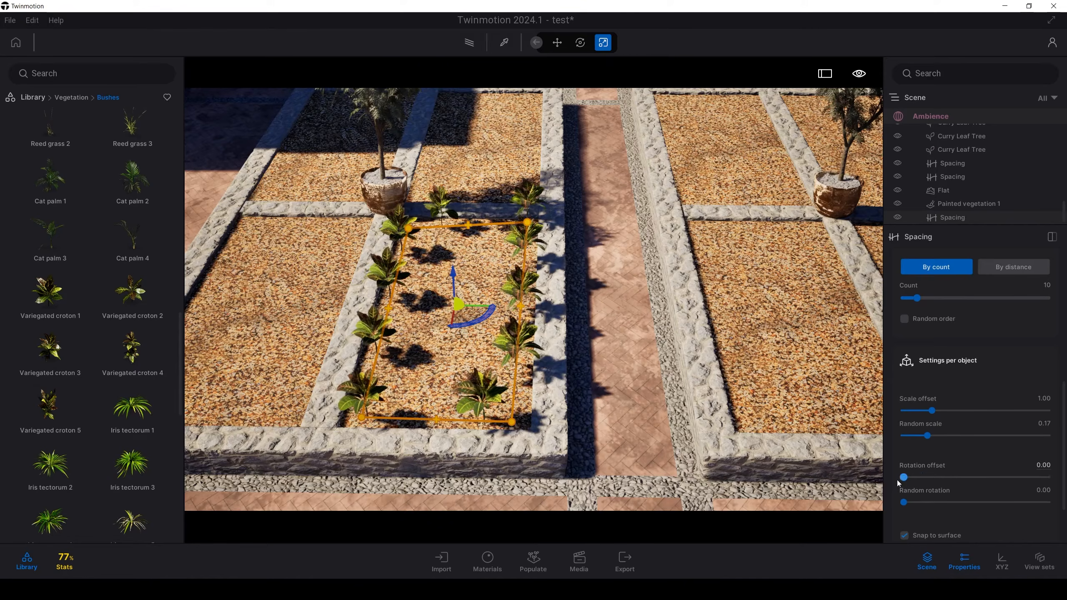
left_click_drag(909, 503, 1044, 499)
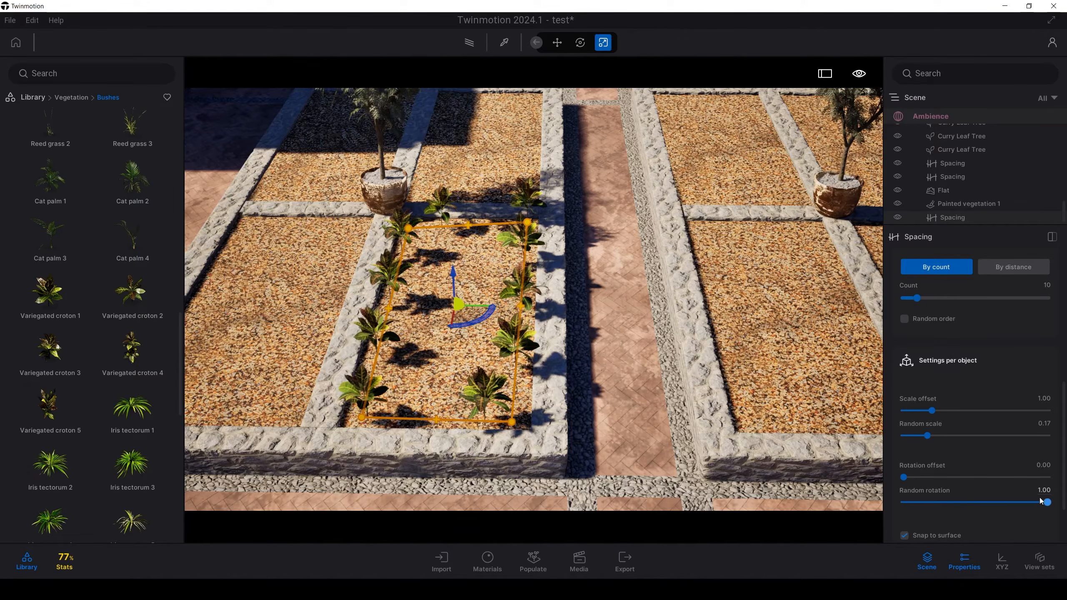
Step: Set the croton spacing's random lateral offset to 25 cm and its count to 25
scroll(945, 448, "down", 2)
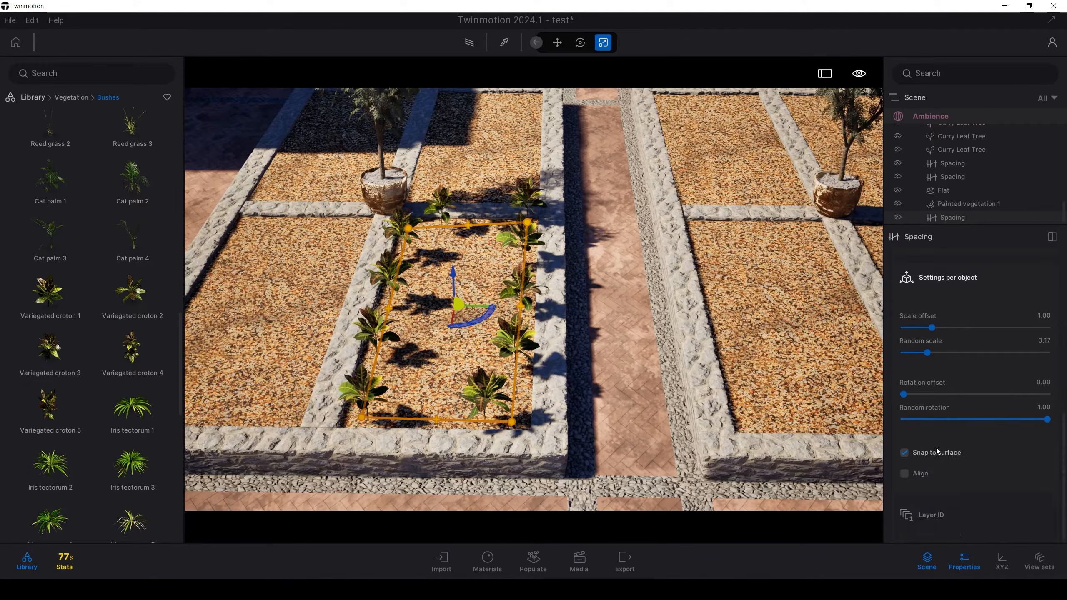
mouse_move(854, 471)
right_mouse_down()
mouse_move(824, 450)
mouse_move(840, 467)
mouse_move(866, 445)
mouse_move(878, 452)
mouse_move(865, 466)
right_mouse_up()
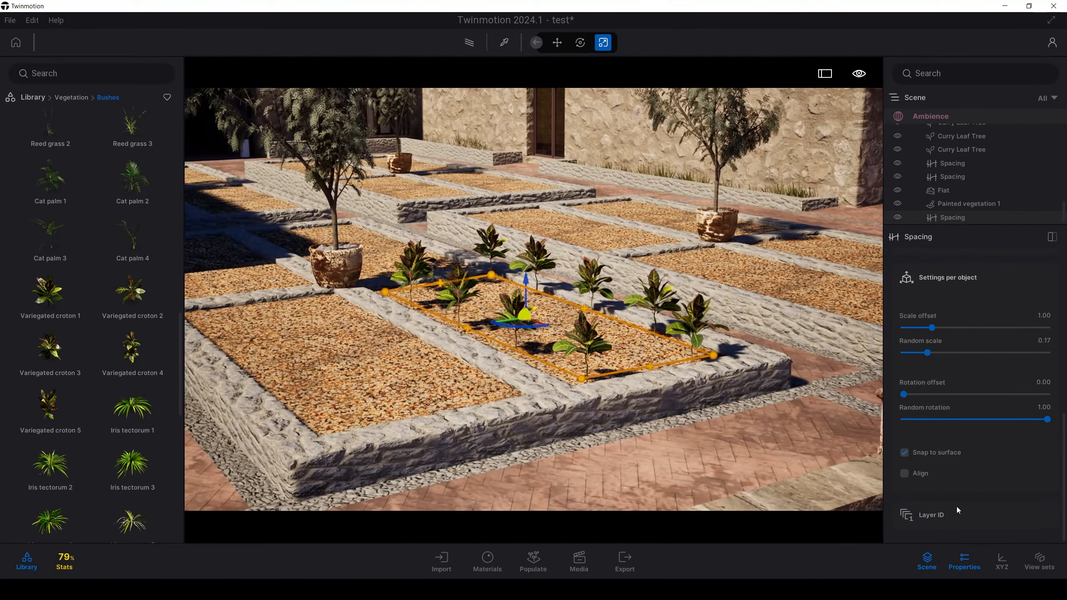
scroll(957, 506, "up", 5)
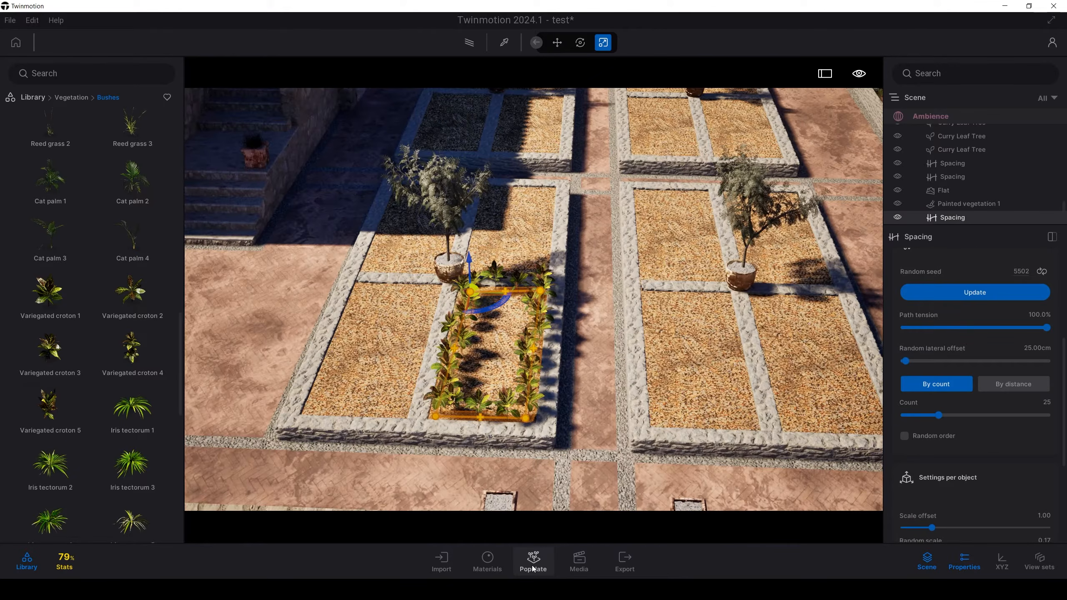
Step: Draw a Spacing row of Iris tectorum 1 down the middle of the croton-edged bed and reduce its plant count
left_click(534, 568)
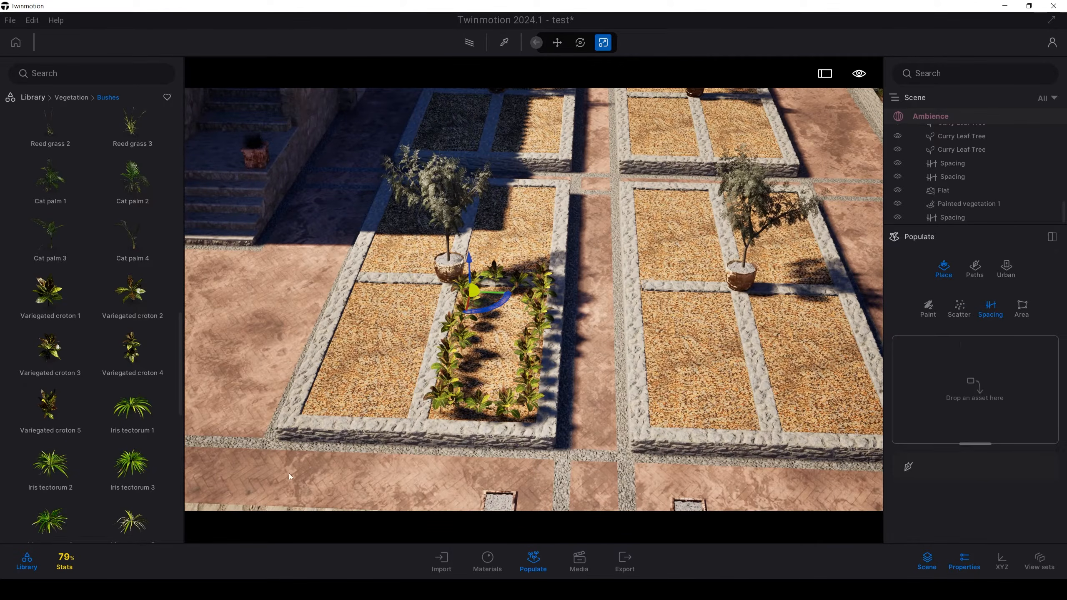
left_click_drag(130, 417, 974, 398)
left_click(921, 366)
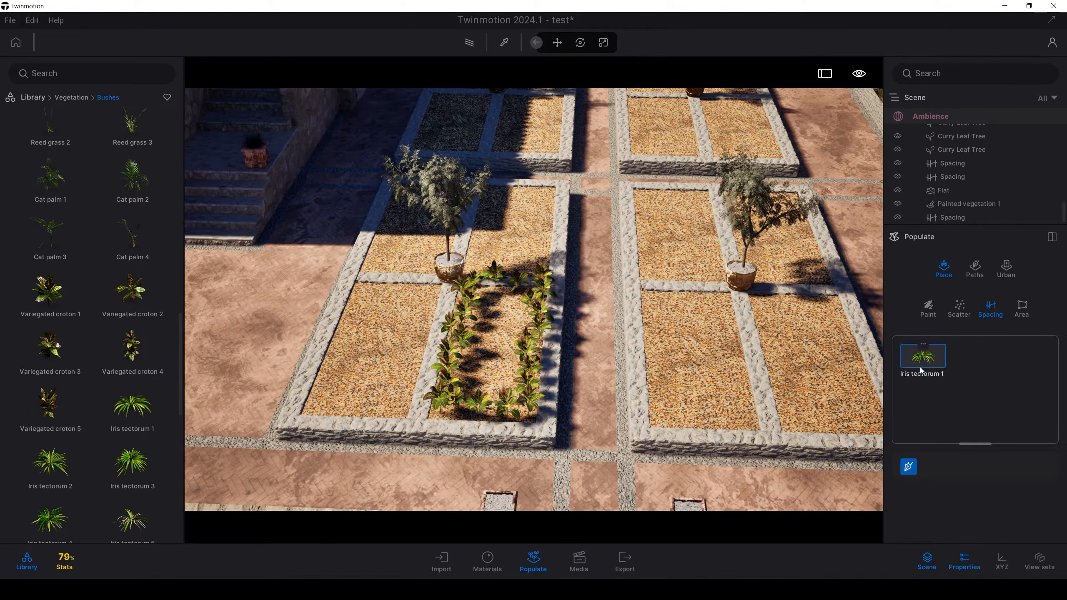
left_click_drag(503, 309, 490, 393)
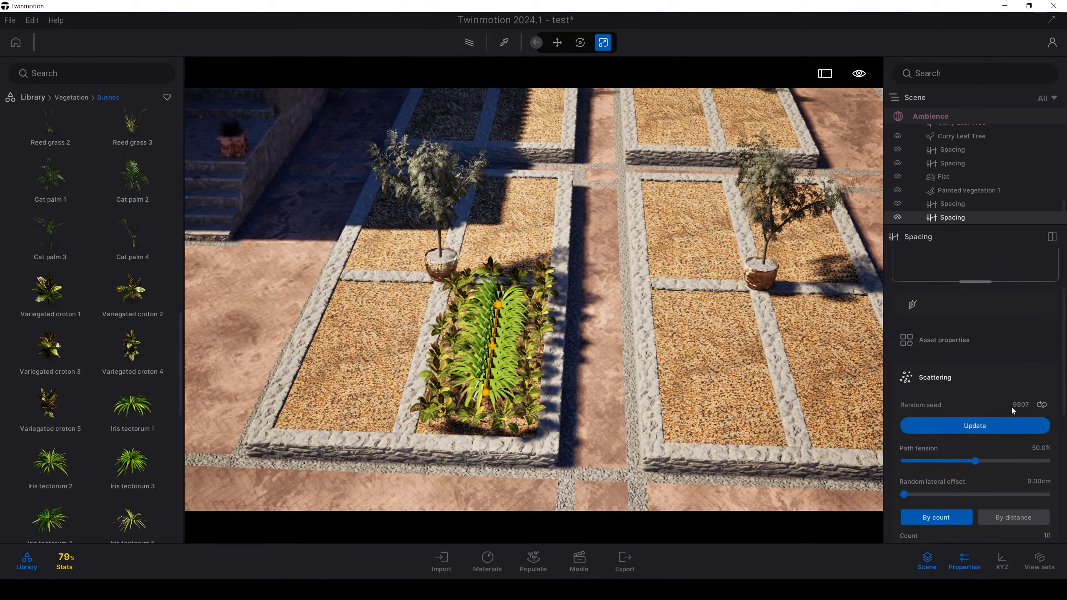
scroll(1009, 418, "down", 2)
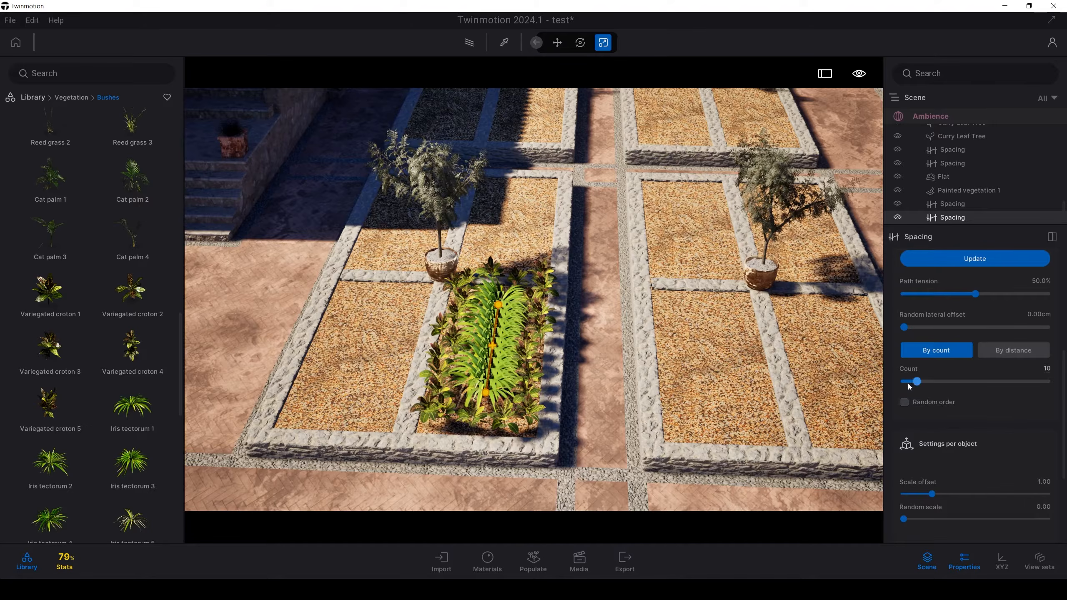
left_click_drag(917, 382, 909, 381)
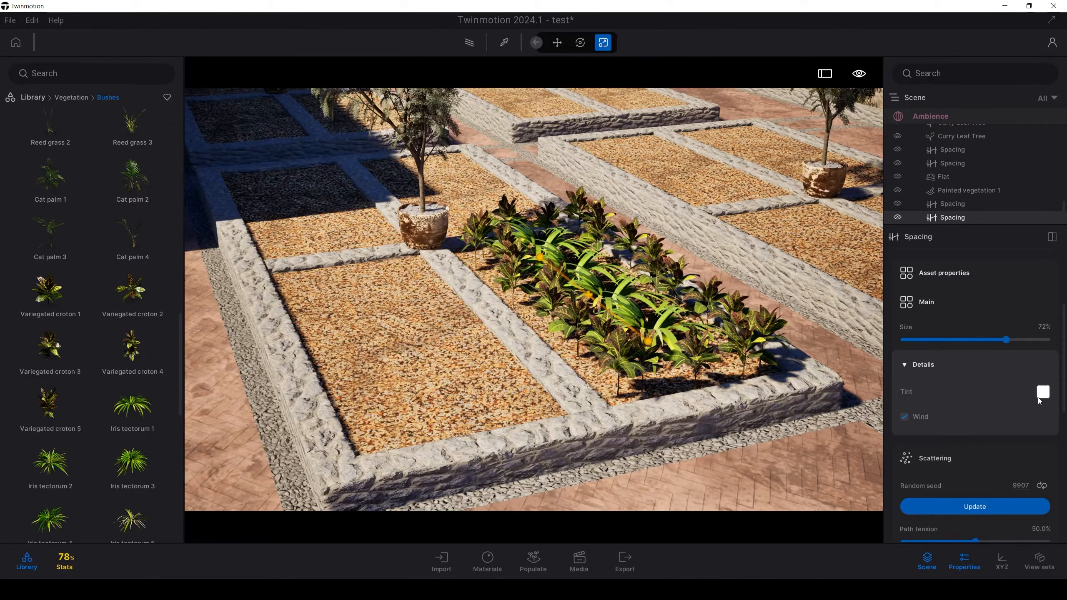
Step: Tint the Iris tectorum 1 row olive green and set its plant size to 84%
left_click(1042, 395)
left_click_drag(570, 176, 887, 347)
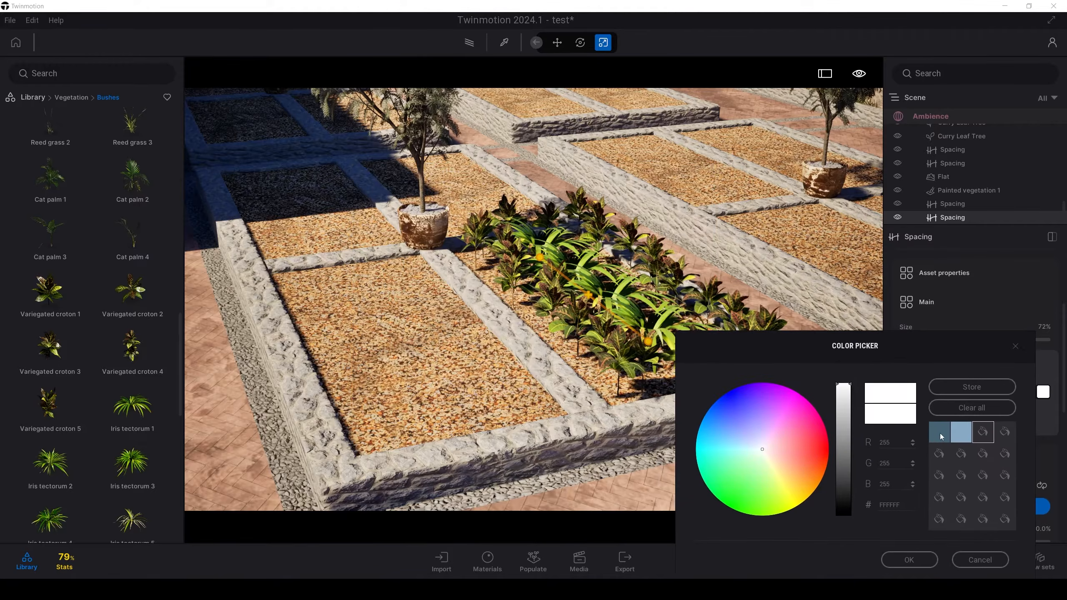
left_click(942, 437)
left_click(956, 436)
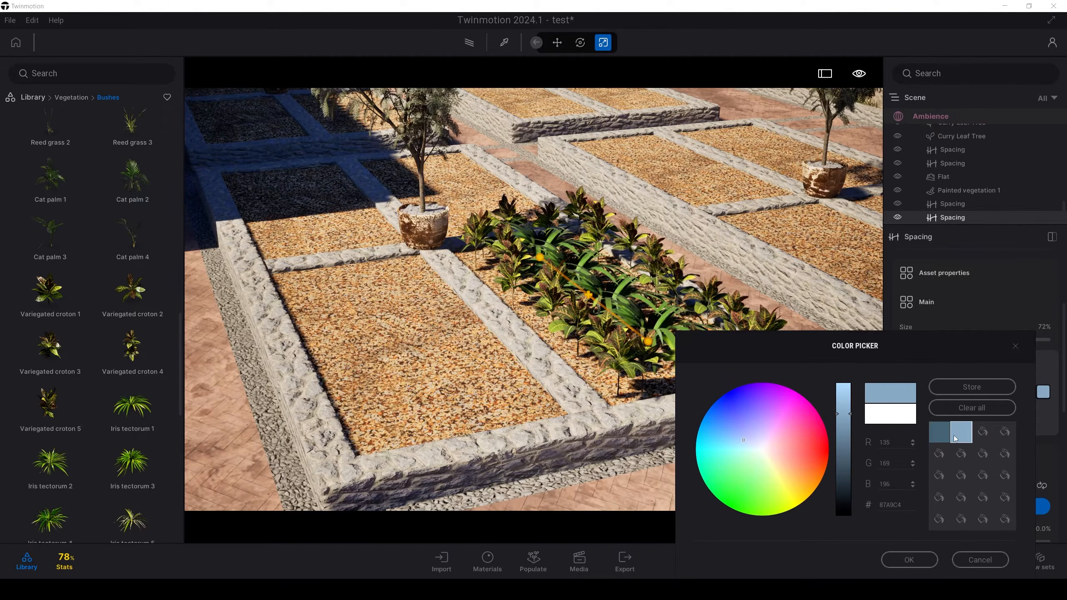
left_click(764, 462)
mouse_move(763, 477)
left_mouse_down()
mouse_move(739, 479)
mouse_move(763, 473)
left_mouse_up()
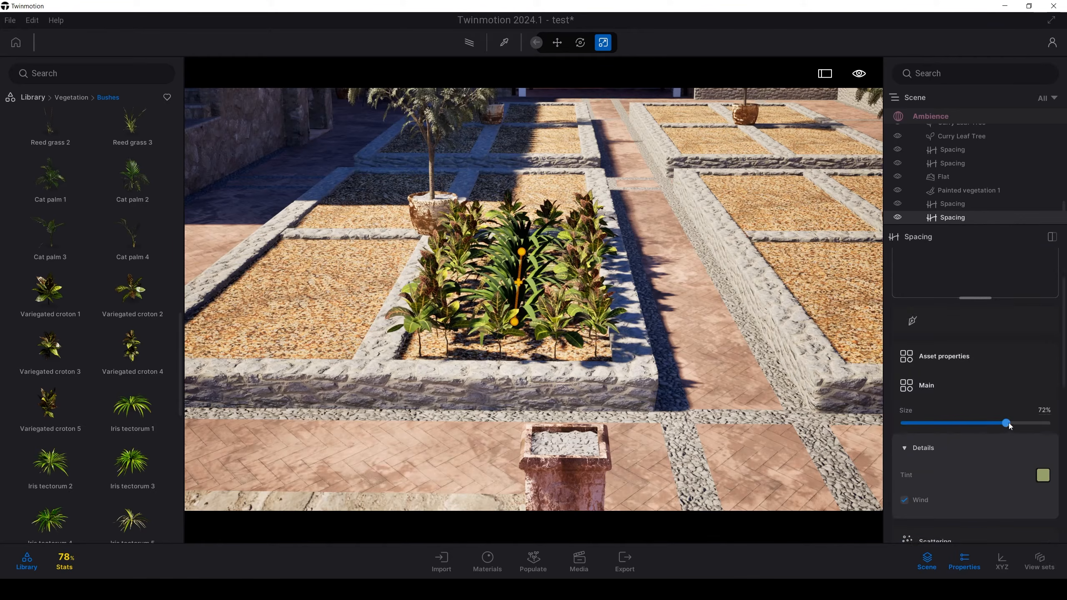
left_click_drag(992, 418, 978, 421)
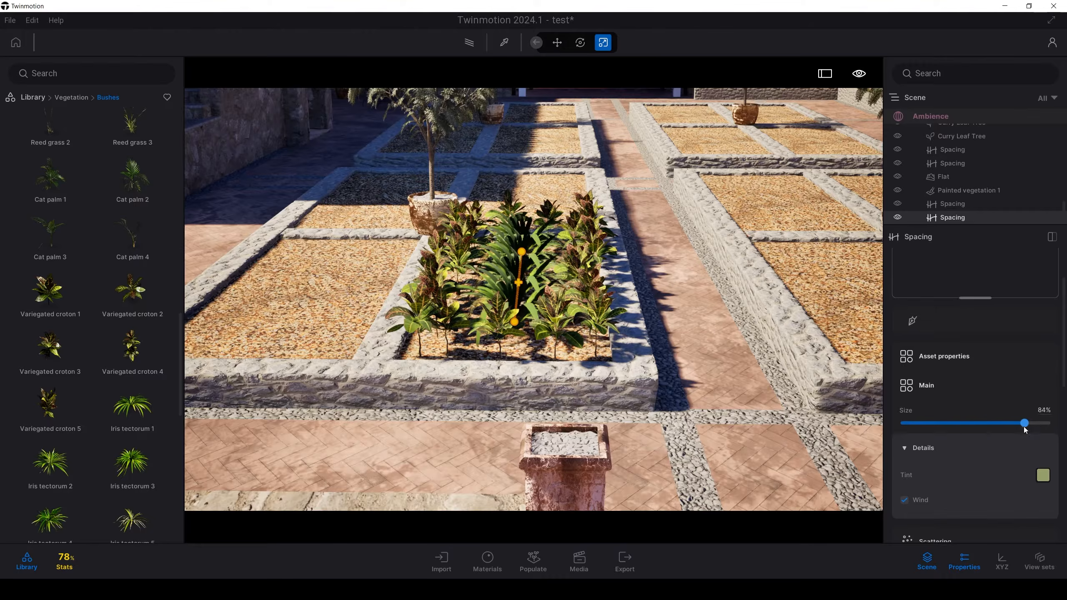
Step: Set the iris row's random rotation to 1.00
scroll(1009, 444, "down", 10)
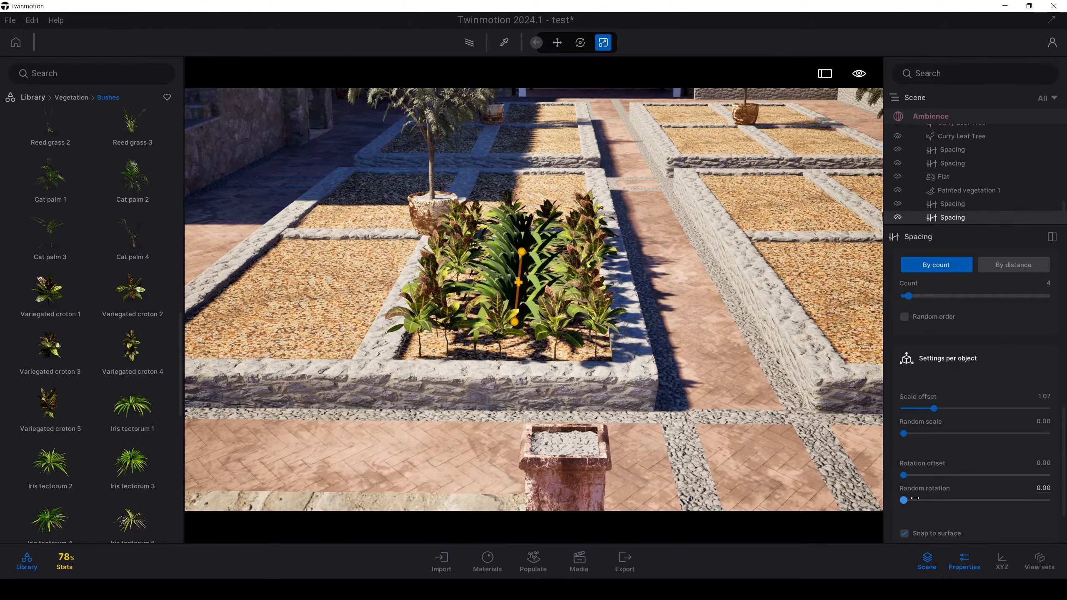
left_click_drag(903, 501, 1054, 502)
mouse_move(568, 328)
right_mouse_down()
mouse_move(597, 341)
mouse_move(550, 345)
mouse_move(569, 345)
right_mouse_up()
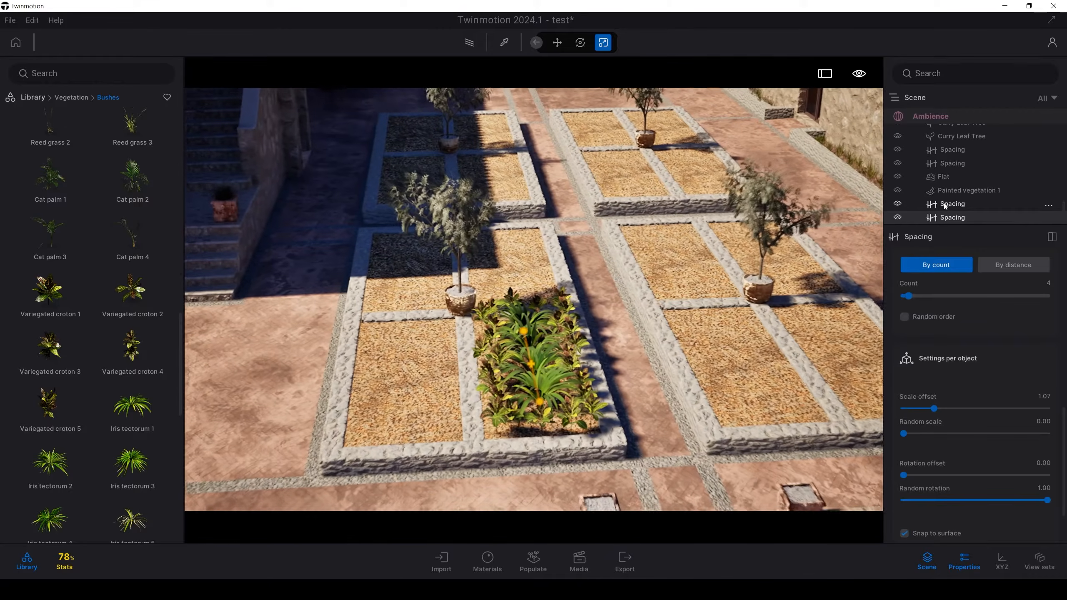
Step: Copy the croton and iris Spacing rows together about 166 cm into the adjacent gravel bed of the same planter
left_click(944, 203)
left_click(949, 217, "ctrl")
left_click_drag(525, 380, 422, 379, "alt")
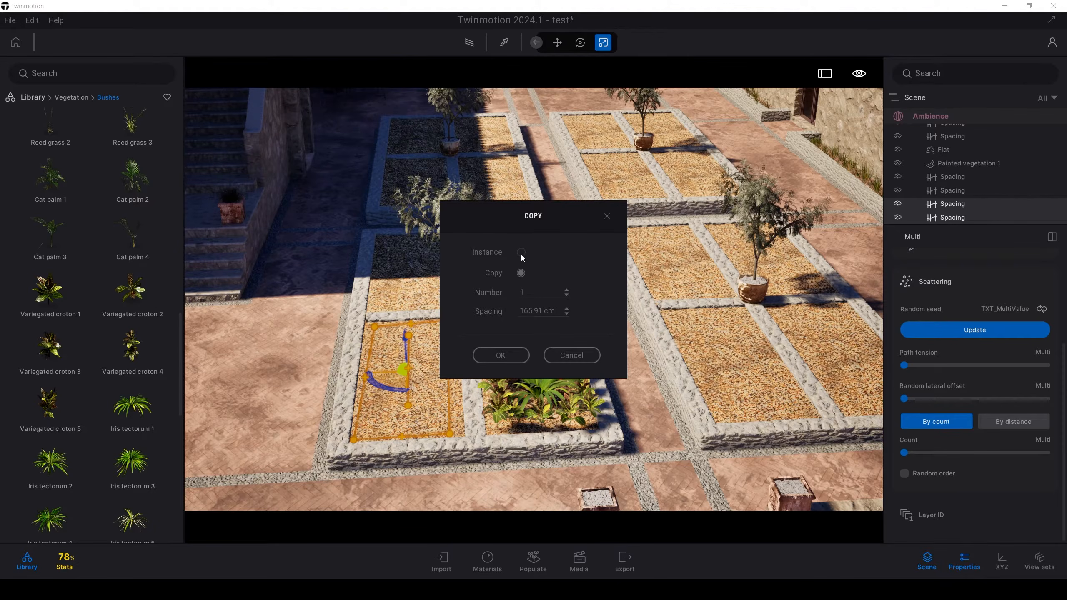
left_click(511, 356)
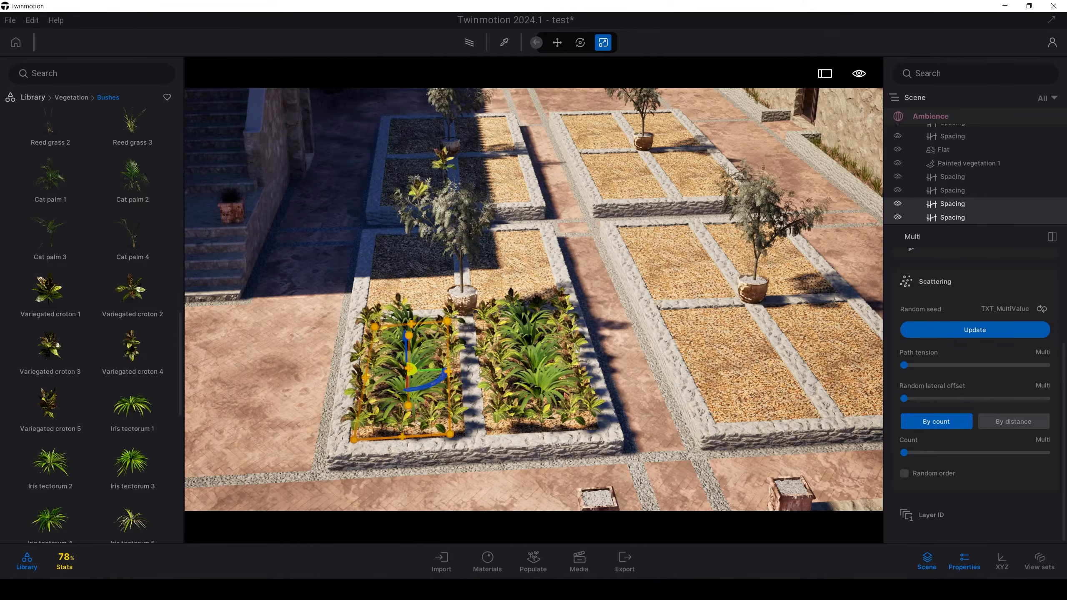
Step: Copy the croton and iris planting about 445 cm to the neighbouring planter, and all front-bed plantings about 376 cm into the beds behind
right_click_drag(504, 336, 370, 307)
left_click_drag(275, 292, 546, 320, "shift")
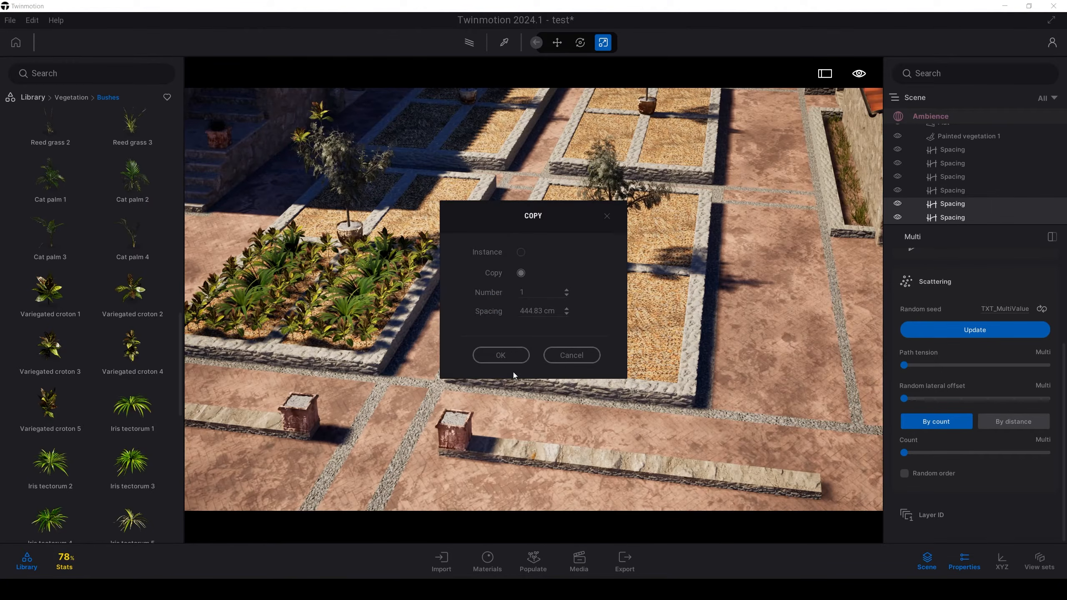
left_click(504, 356)
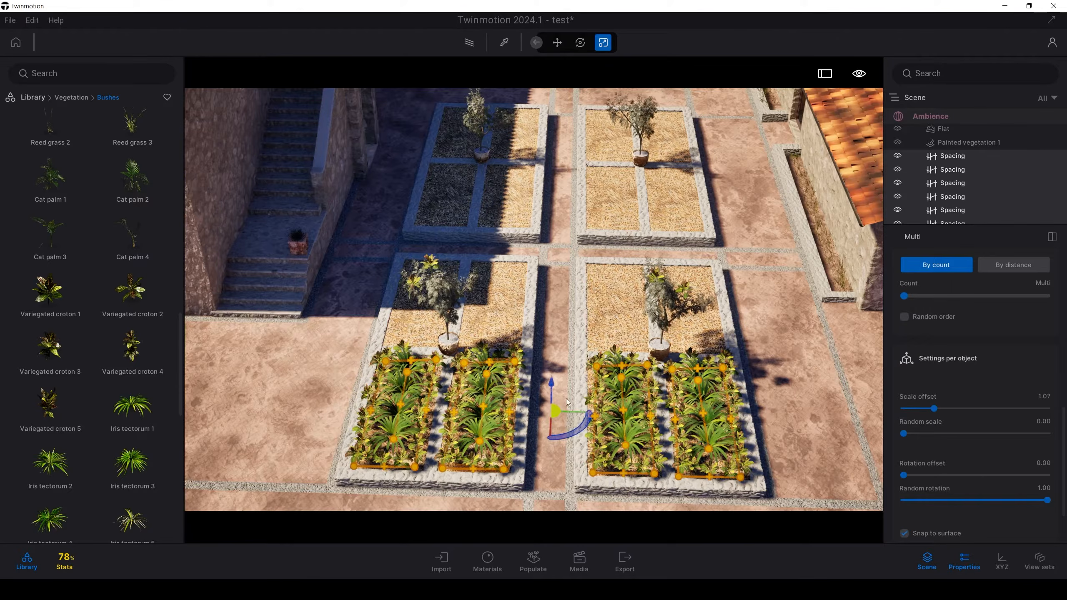
left_click_drag(568, 402, 567, 307, "shift")
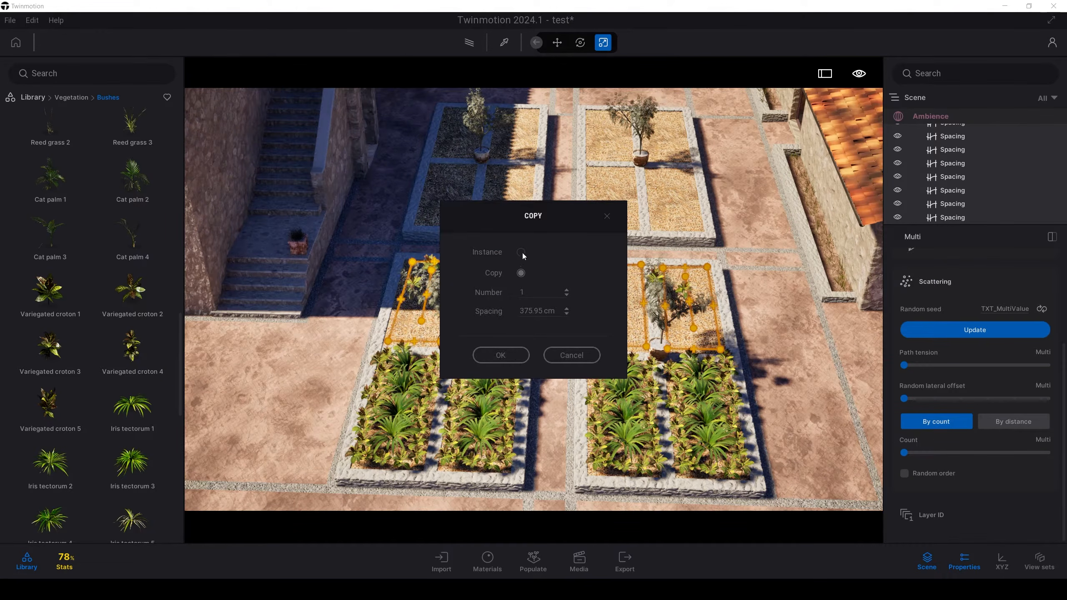
left_click(513, 356)
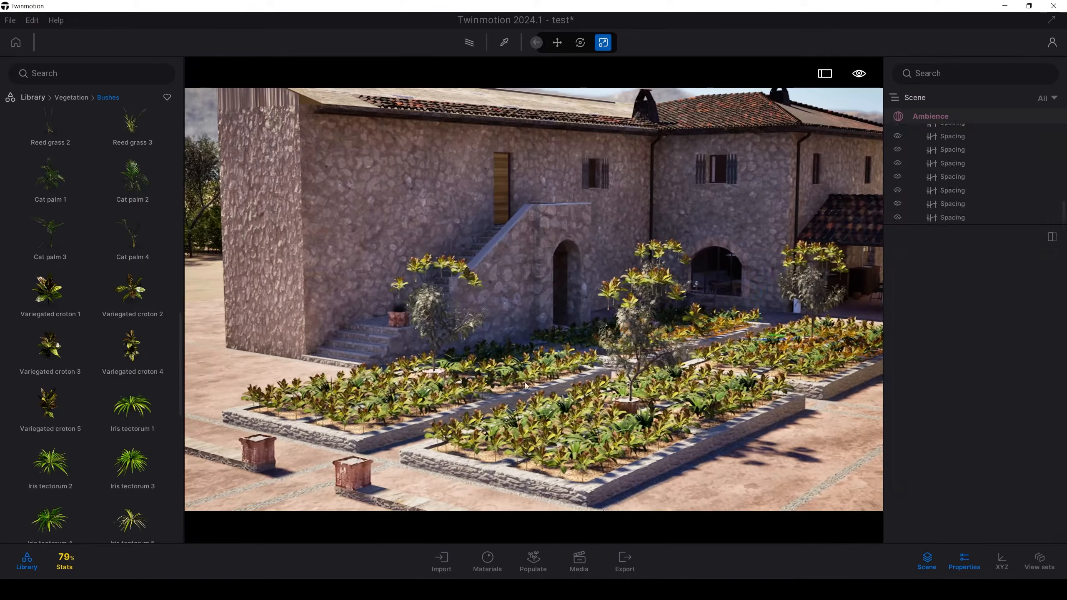
Step: Place English Ivy 08 and English Ivy 09 among the grass at the foot of the stone wall
key("w")
right_click_drag(527, 386, 550, 437)
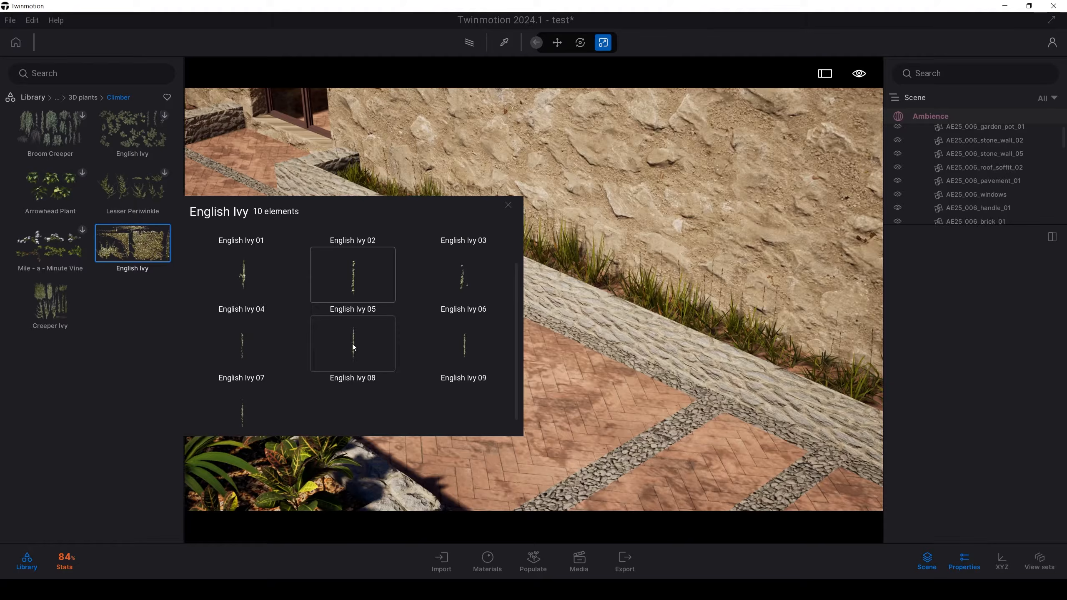
left_click(353, 347)
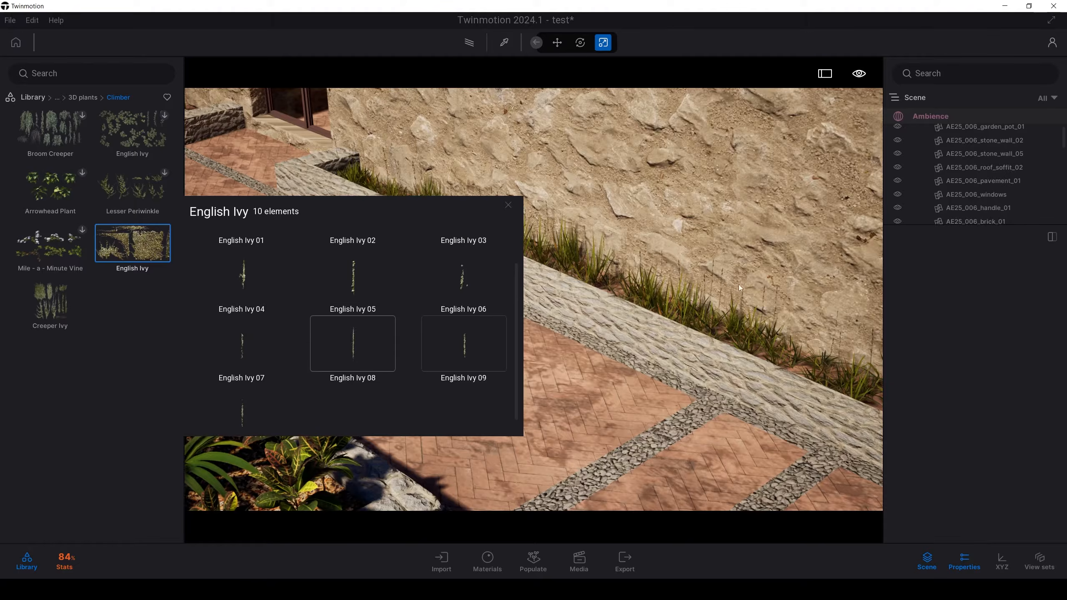
right_click_drag(709, 322, 663, 316)
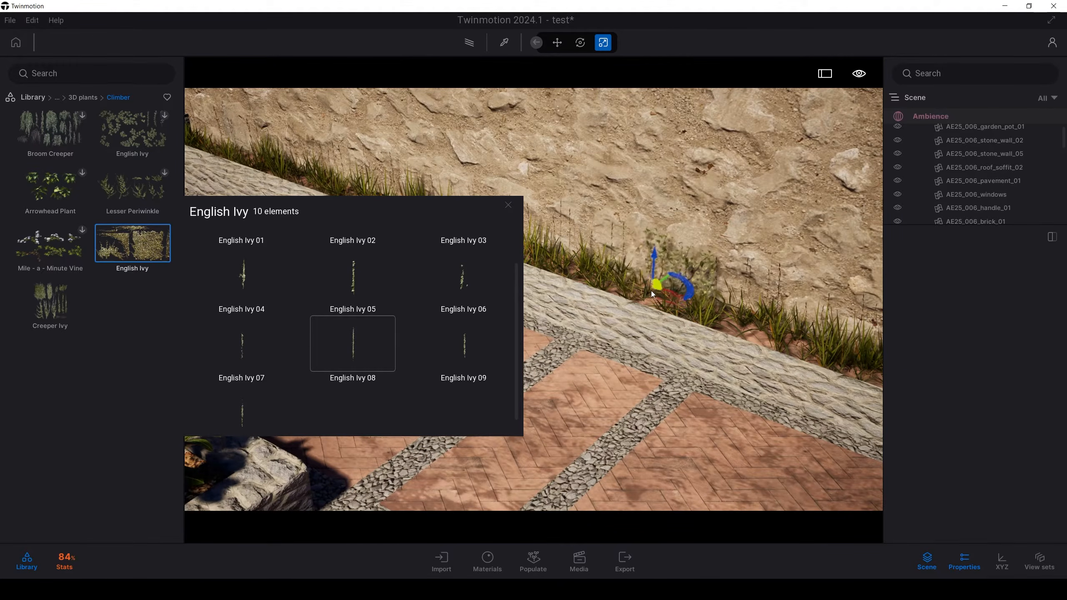
left_click(650, 295)
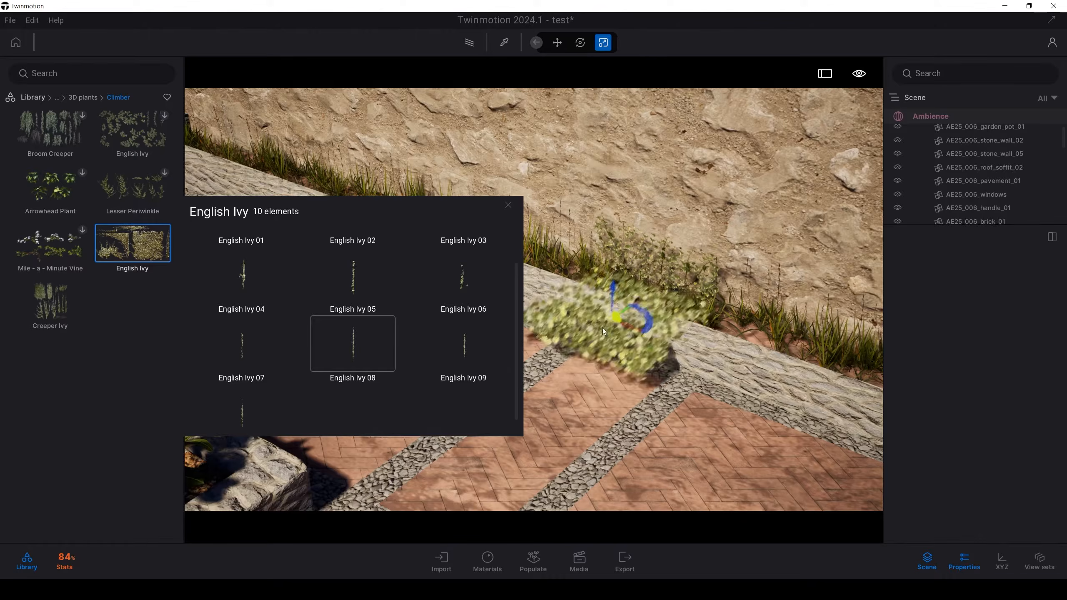
left_click(483, 342)
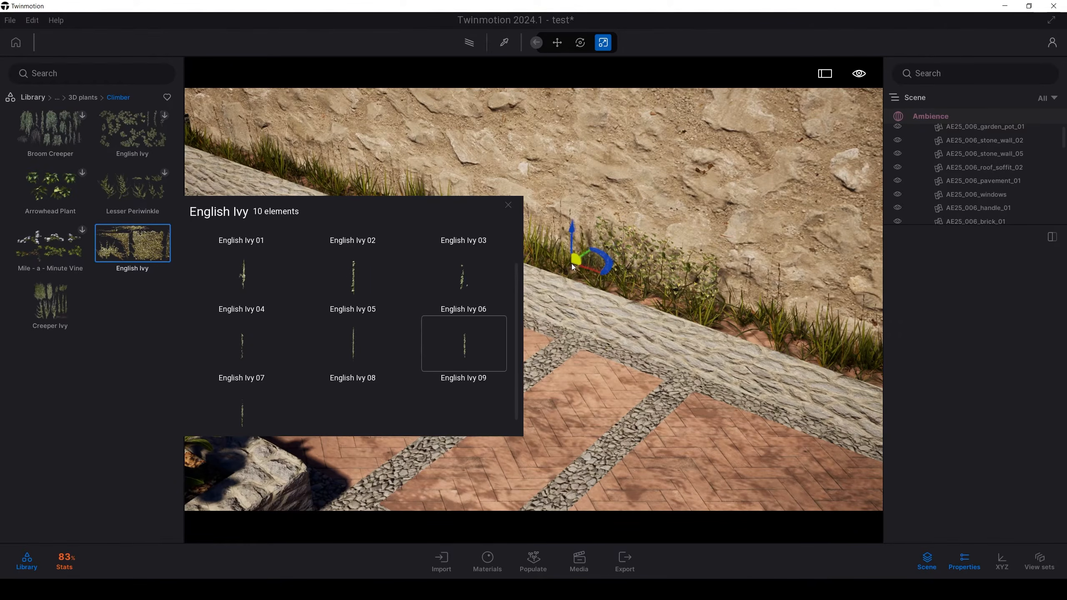
key("w")
key("a")
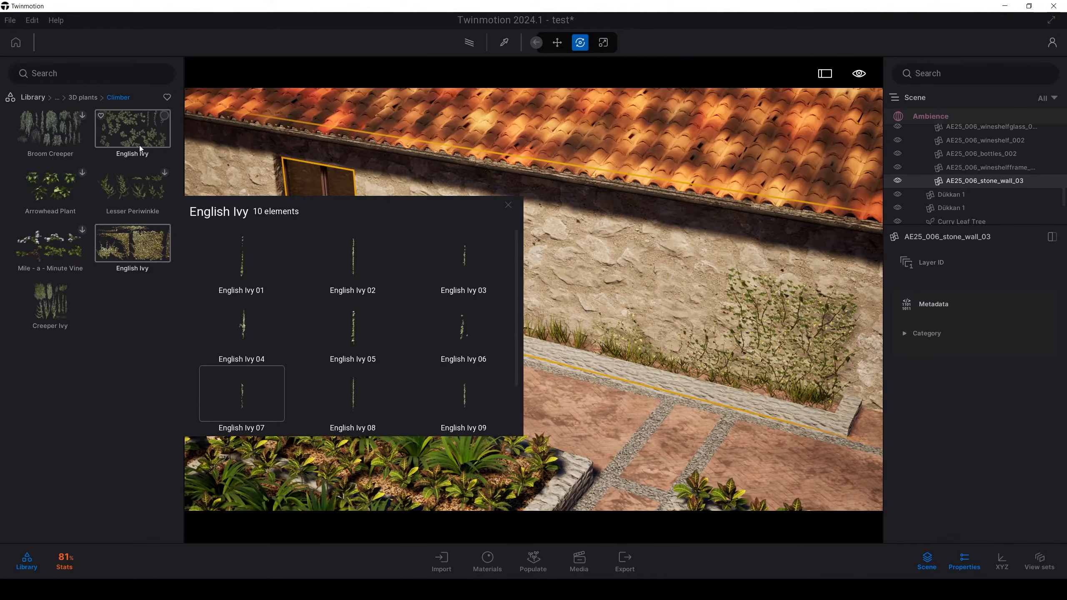
Step: Create the variations of the leafy English Ivy climber and look through its individual pieces
left_click(139, 145)
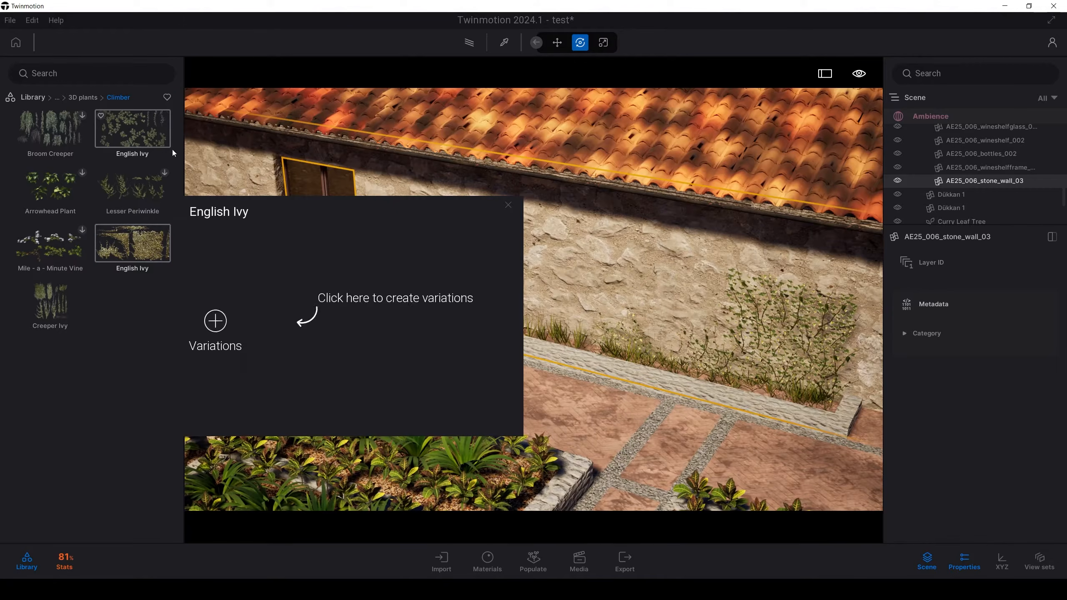
left_click(222, 332)
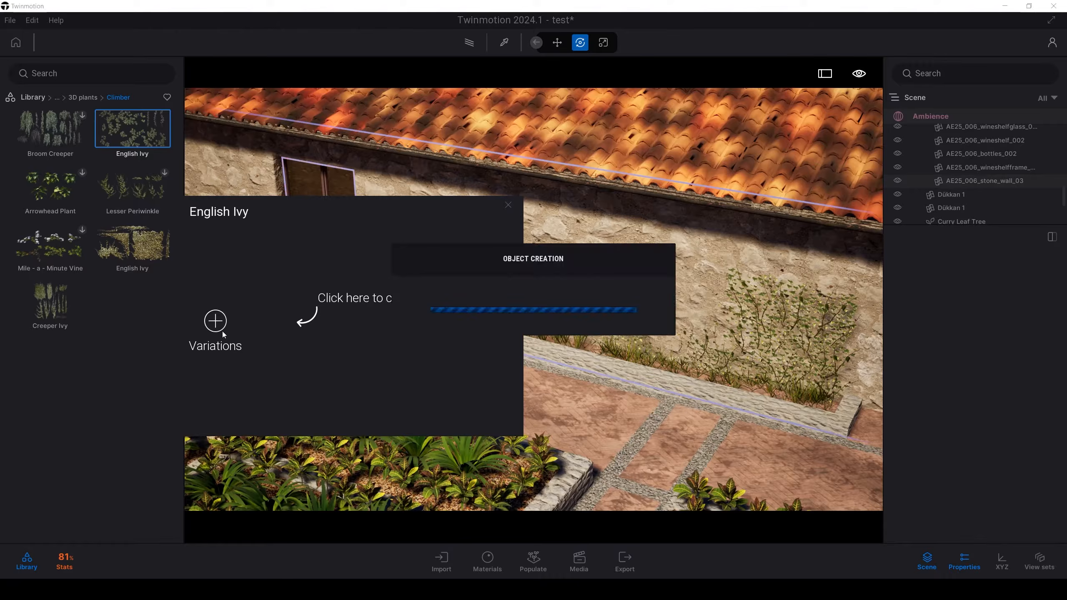
scroll(385, 337, "down", 3)
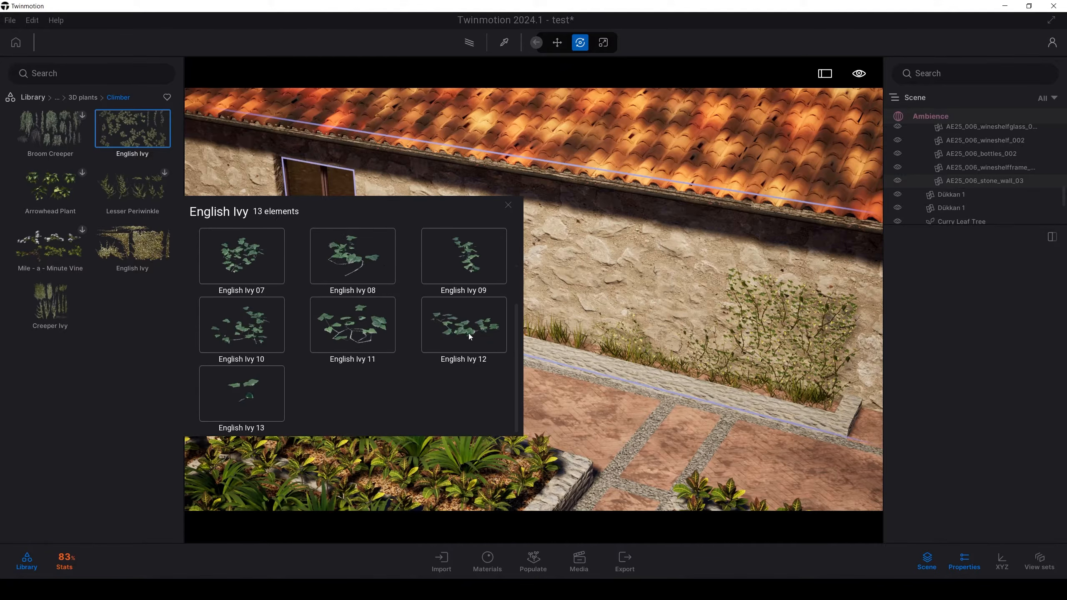
scroll(380, 347, "up", 3)
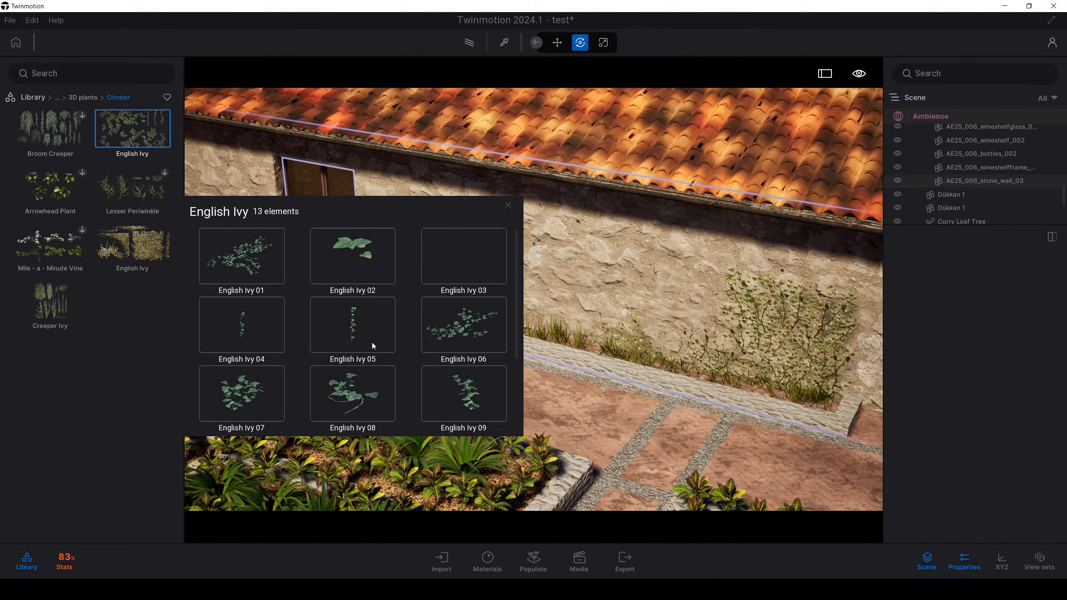
mouse_move(512, 300)
left_mouse_down()
mouse_move(518, 354)
mouse_move(515, 293)
left_mouse_up()
Step: Try the complete leafy English Ivy set on the brick paving near the wall and delete it
middle_click_drag(634, 415, 593, 346)
scroll(594, 345, "down", 3)
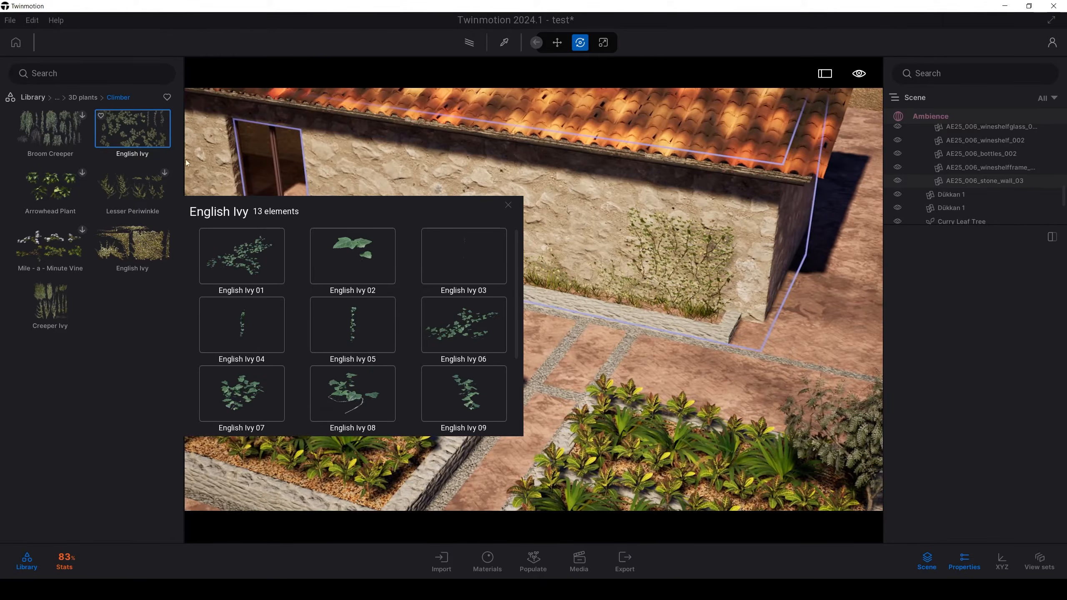
left_click(594, 346)
left_click(591, 352)
scroll(618, 348, "up", 5)
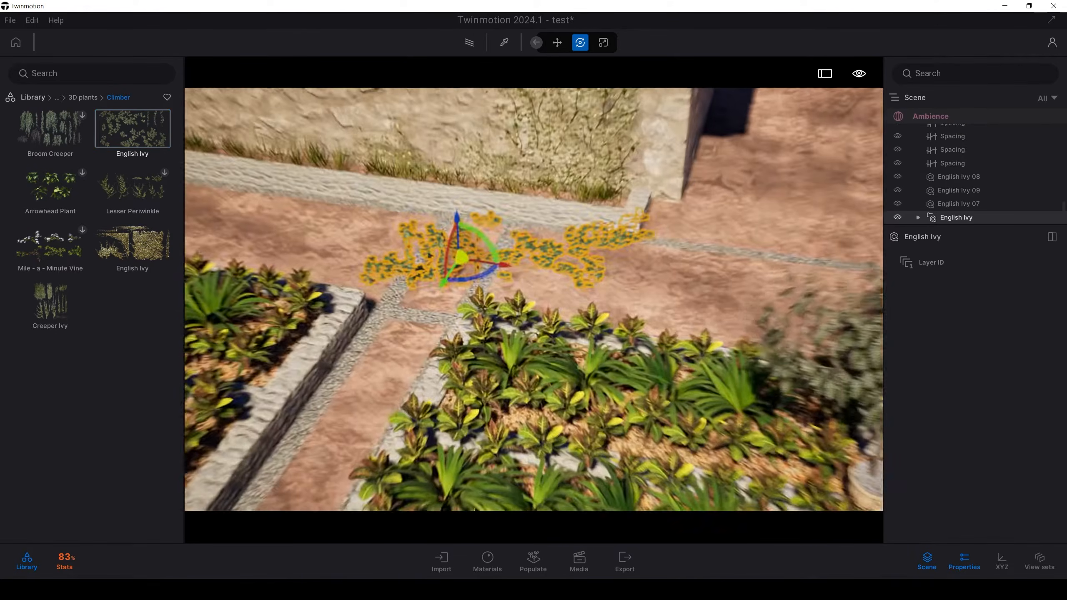
scroll(618, 348, "up", 2)
right_click_drag(618, 349, 637, 286)
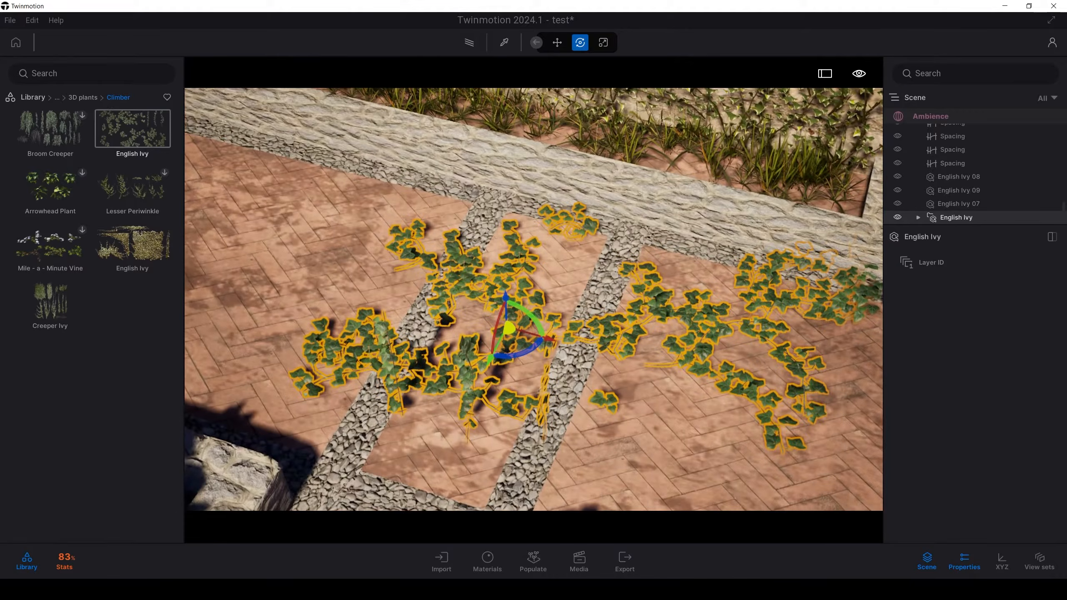
scroll(617, 347, "down", 3)
key("Delete")
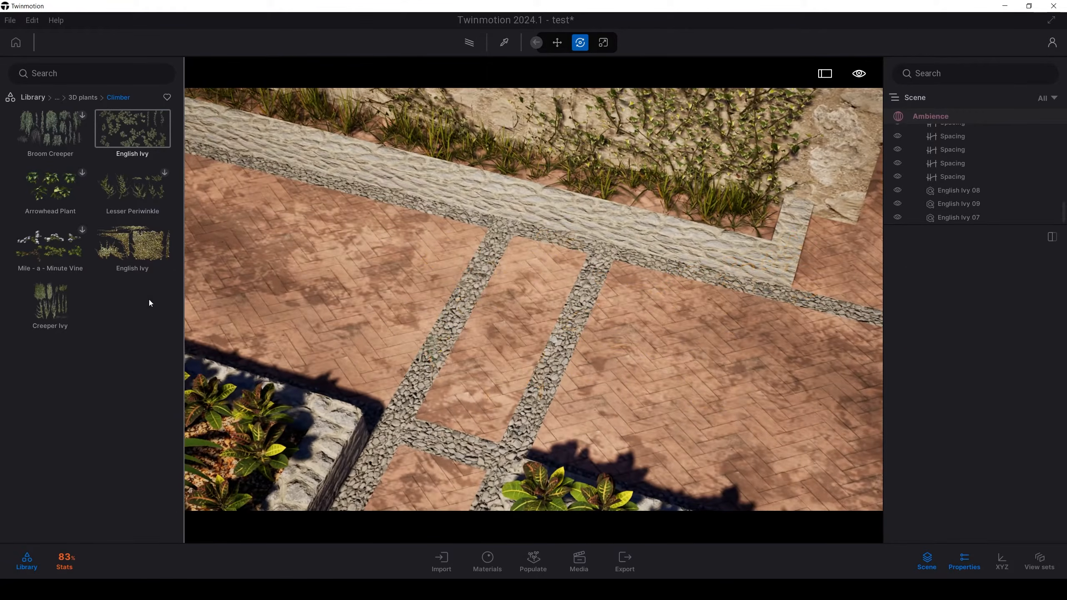
Step: Try the complete wall-climbing English Ivy set on the brick paving in front of the stone wall
left_click(142, 259)
left_click_drag(142, 258, 534, 353)
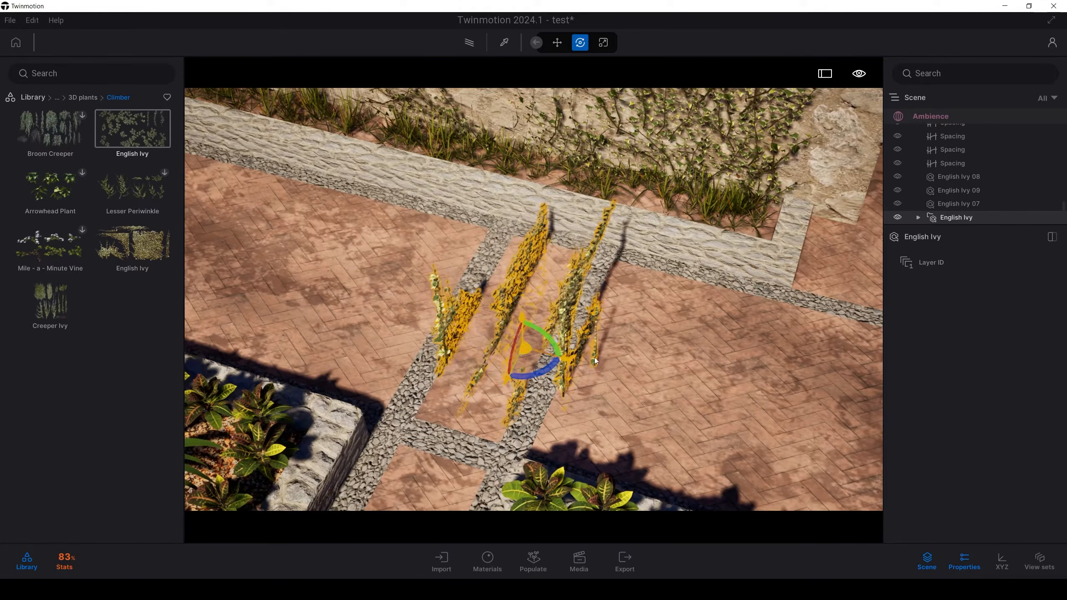
middle_click_drag(572, 269, 504, 274)
middle_click_drag(681, 347, 525, 357, "shift")
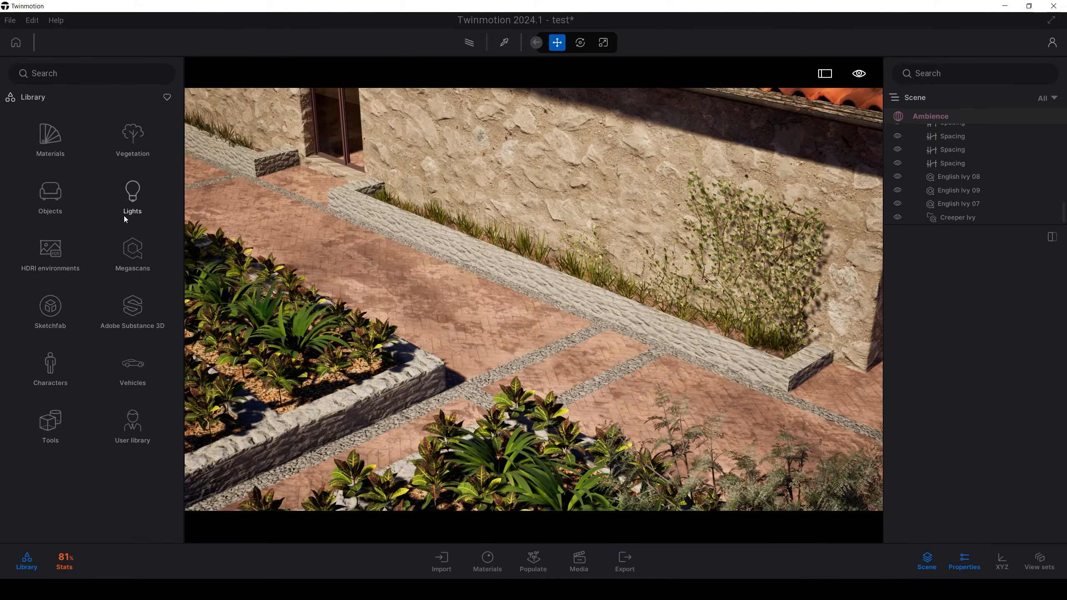
Step: Place Growing Ivy 1 from the miscellaneous vegetation against the stone wall, beside the existing climbing ivy
left_click(133, 191)
left_click(55, 310)
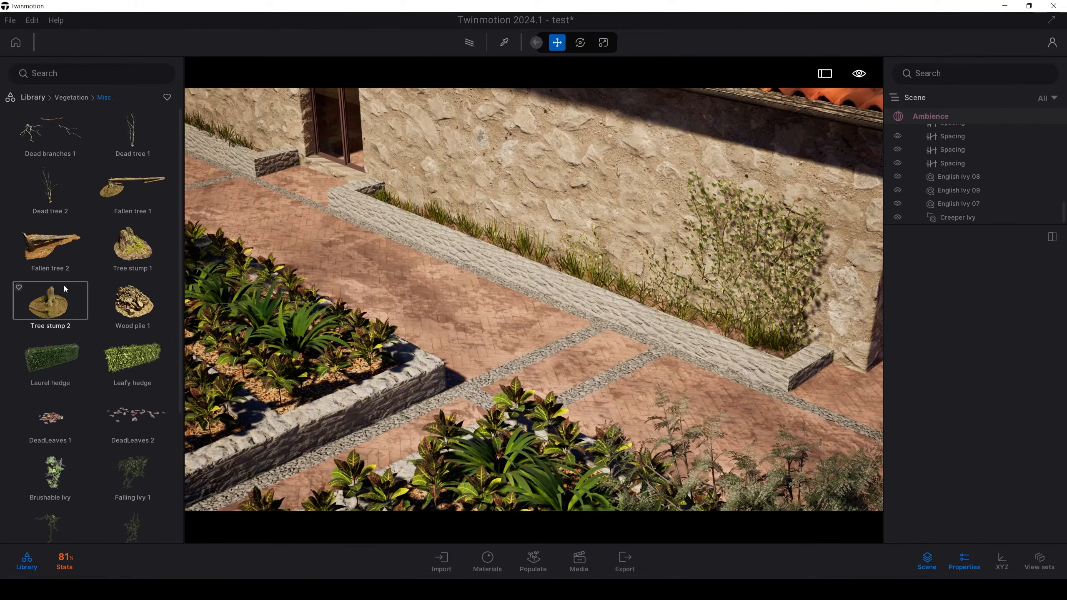
left_click_drag(180, 234, 179, 334)
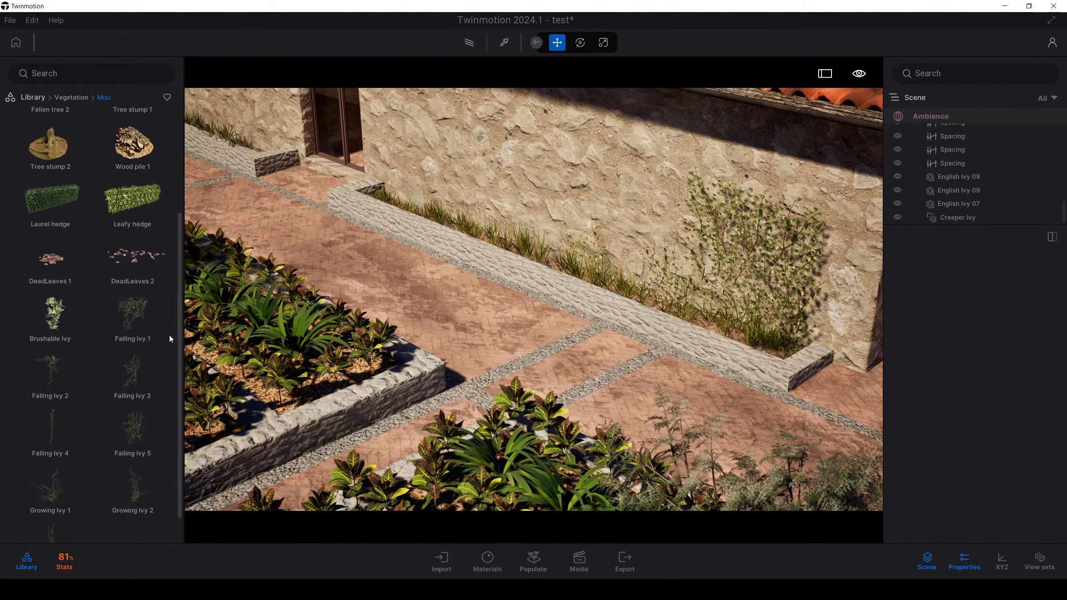
scroll(135, 333, "down", 1)
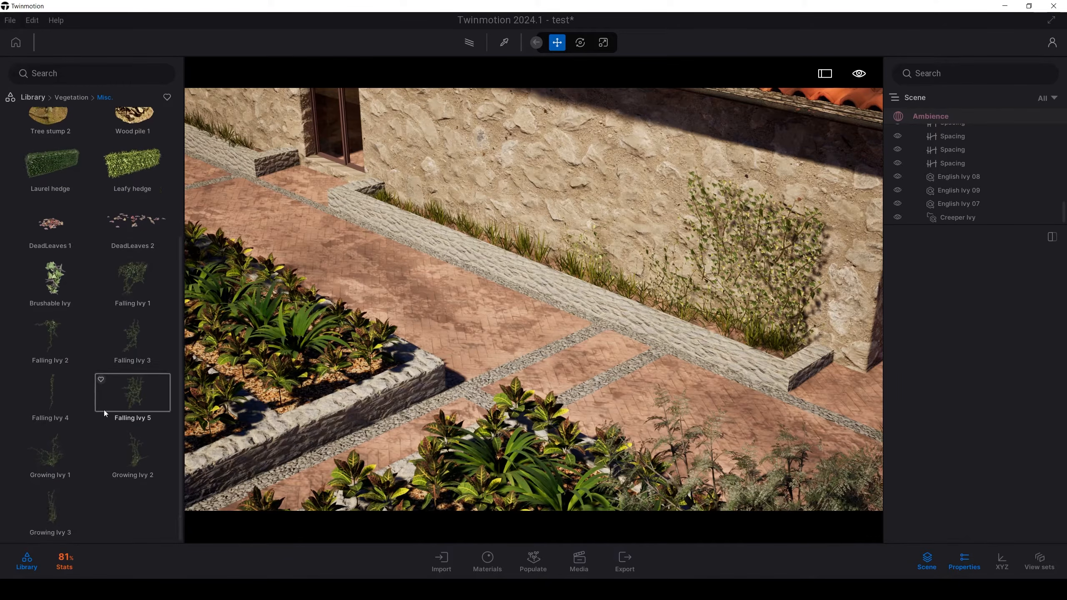
left_click_drag(105, 412, 693, 214)
key("Escape")
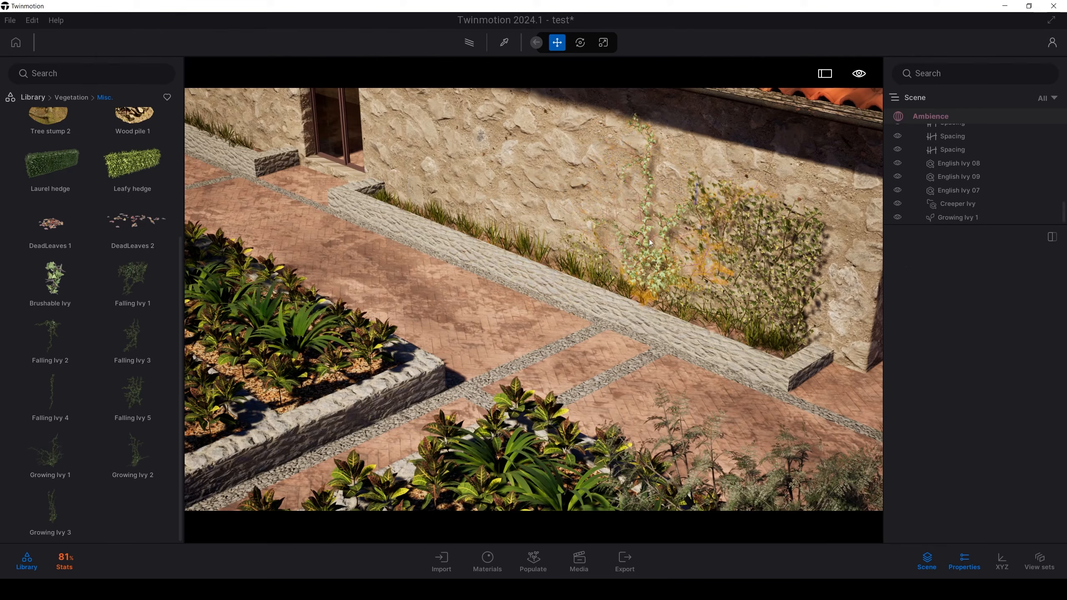
Step: Sample the material at the ivy-covered part of the stone wall with the material picker
mouse_move(649, 239)
right_mouse_down()
mouse_move(672, 229)
mouse_move(740, 235)
mouse_move(649, 242)
right_mouse_up()
key("w")
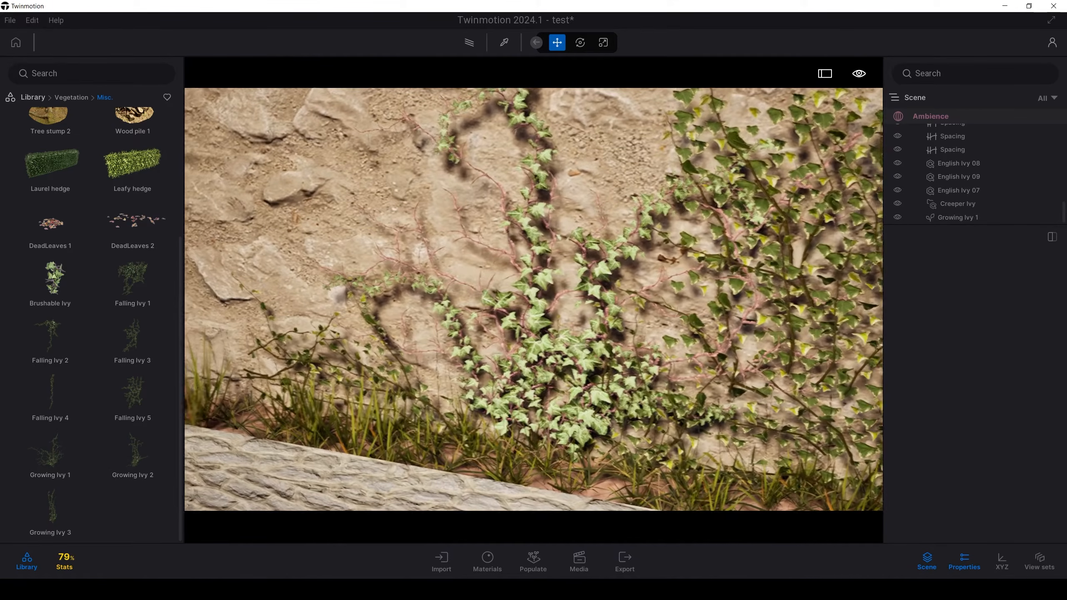
right_click_drag(525, 285, 531, 285)
key("t")
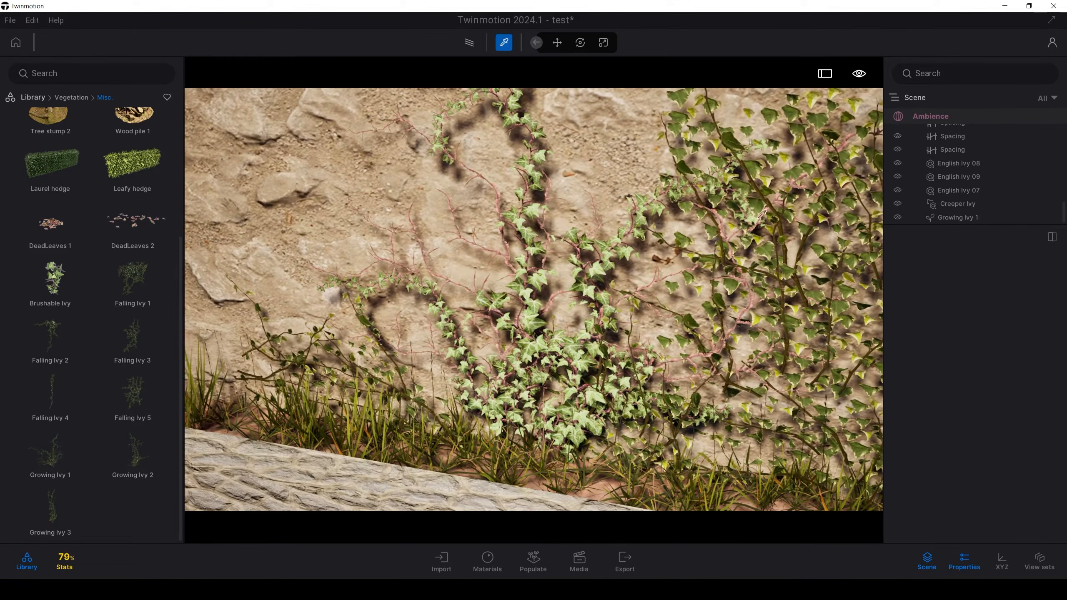
left_click(762, 202)
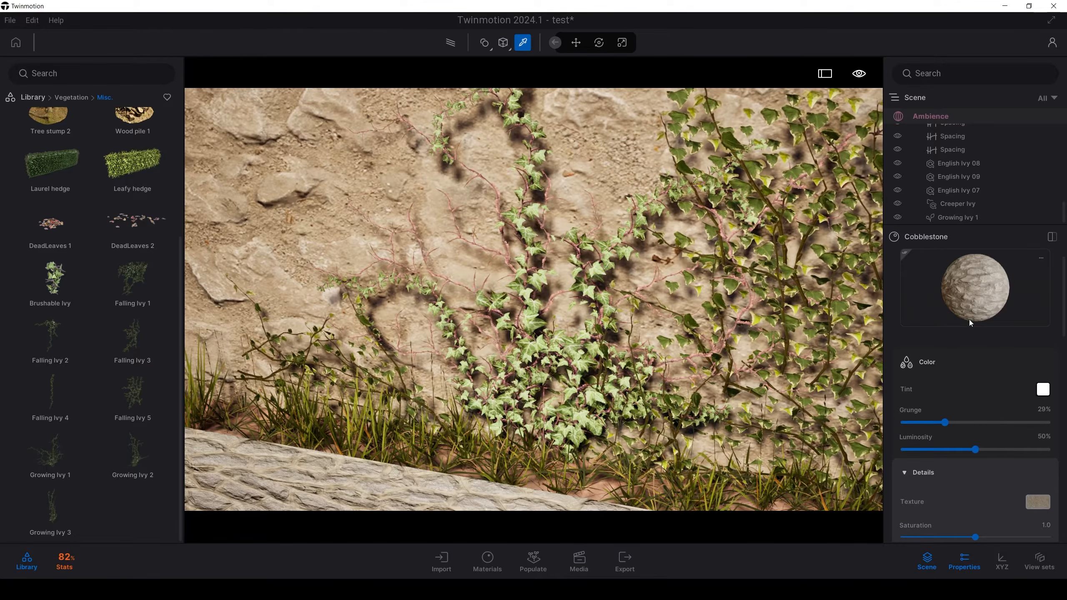
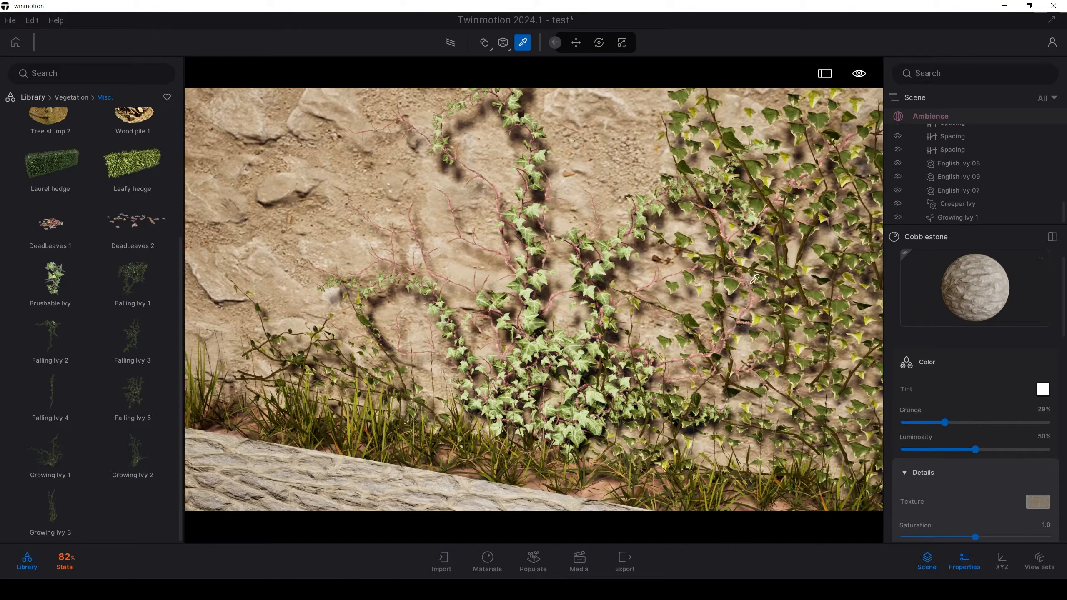
Step: Select the English Ivy 08 climbing the stone wall and expand its detail settings
key("Escape")
left_click(739, 289)
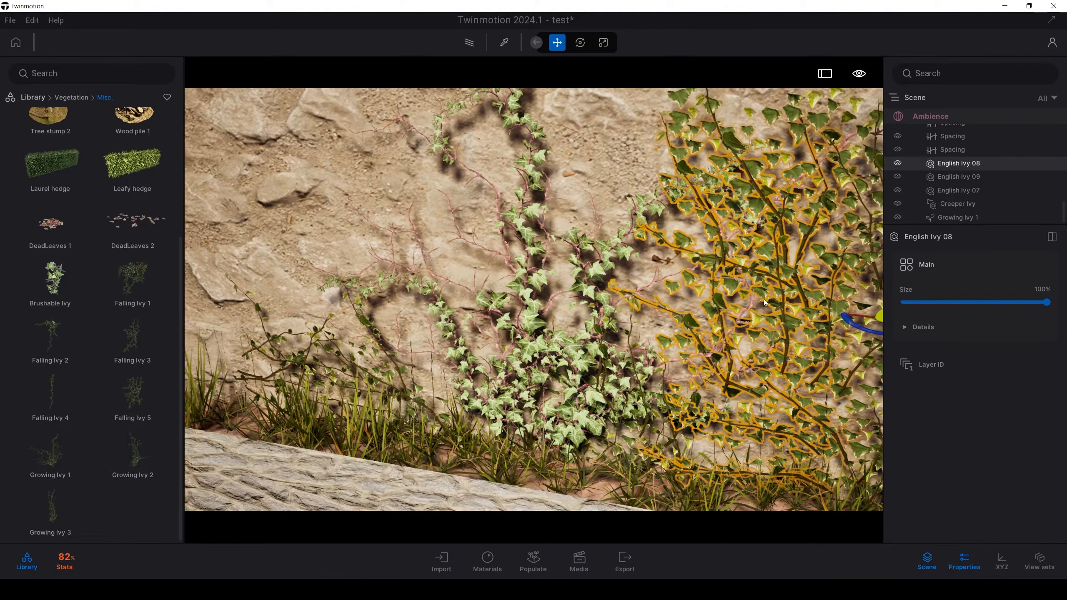
left_click(906, 333)
right_click_drag(687, 332, 672, 330)
key("t")
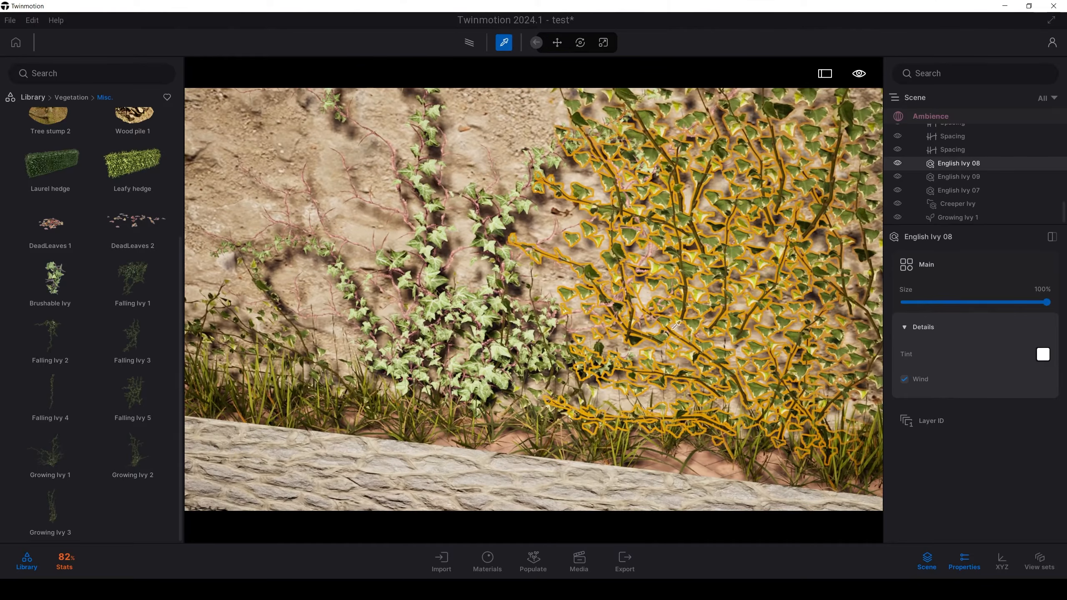
Step: Try to sample the leaf materials of English Ivy 08 and Growing Ivy 1 with the material picker
left_click(666, 337)
left_click(481, 317)
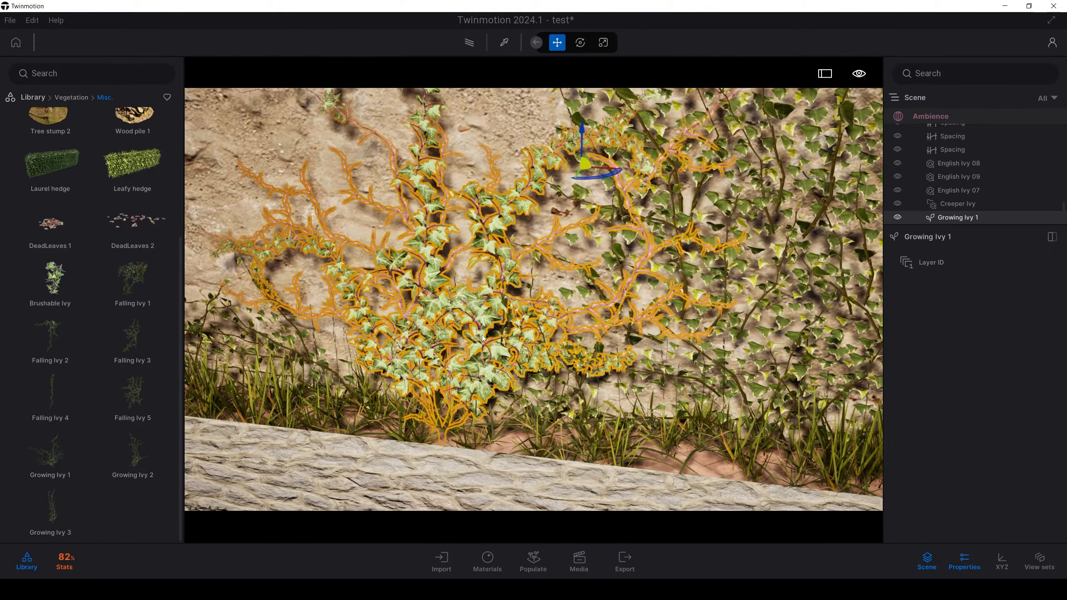
key("t")
left_click(482, 316)
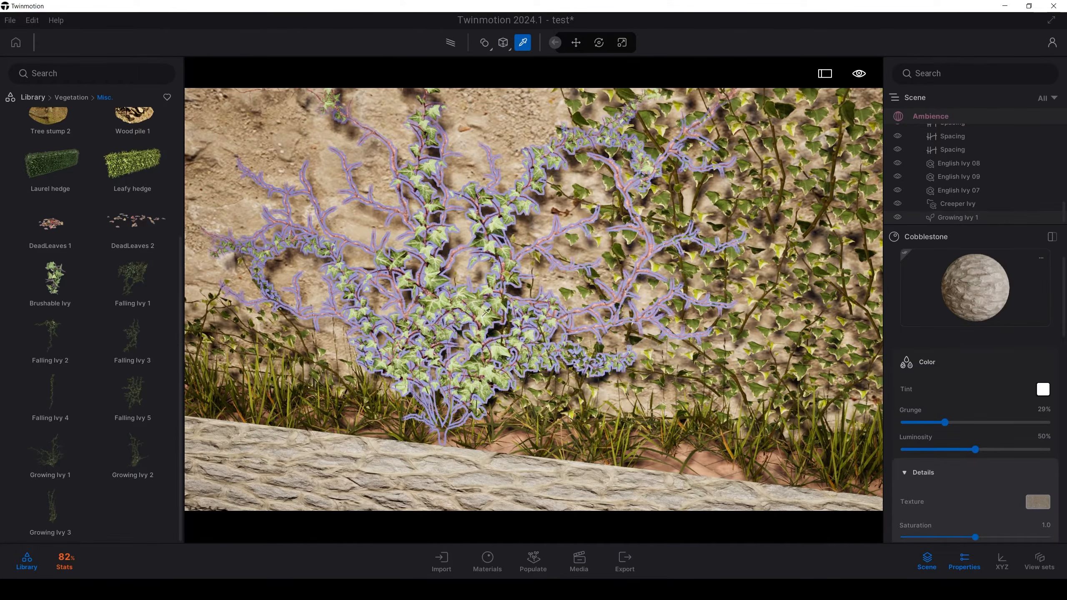
left_click(482, 318)
left_click(963, 204)
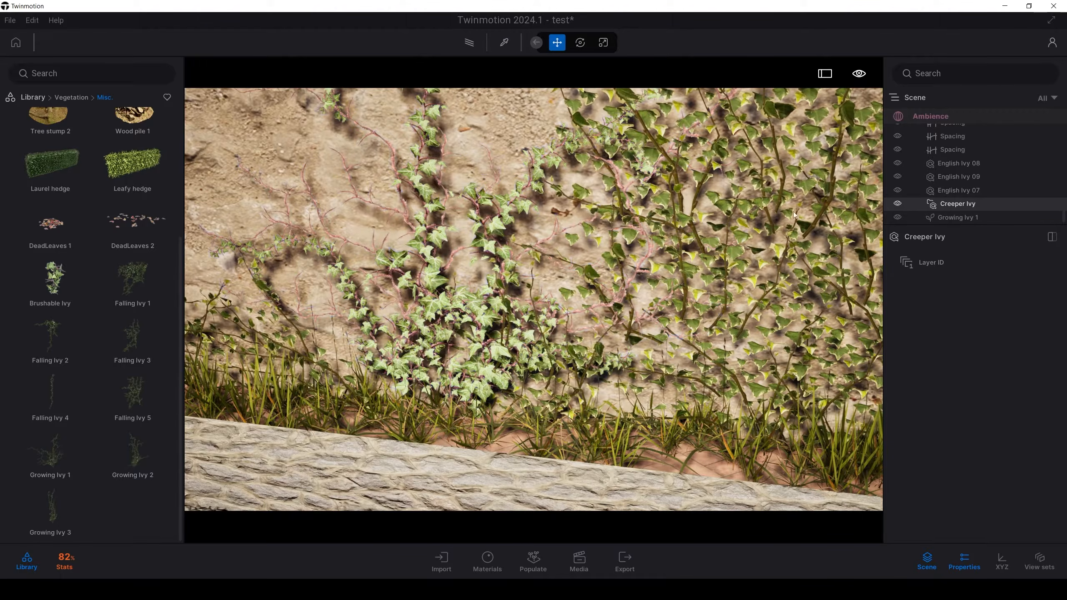
Step: Isolate English Ivy 08 and Growing Ivy 1 and examine their leaves and stems from close up and further away
left_click(740, 244)
left_click(487, 293, "ctrl")
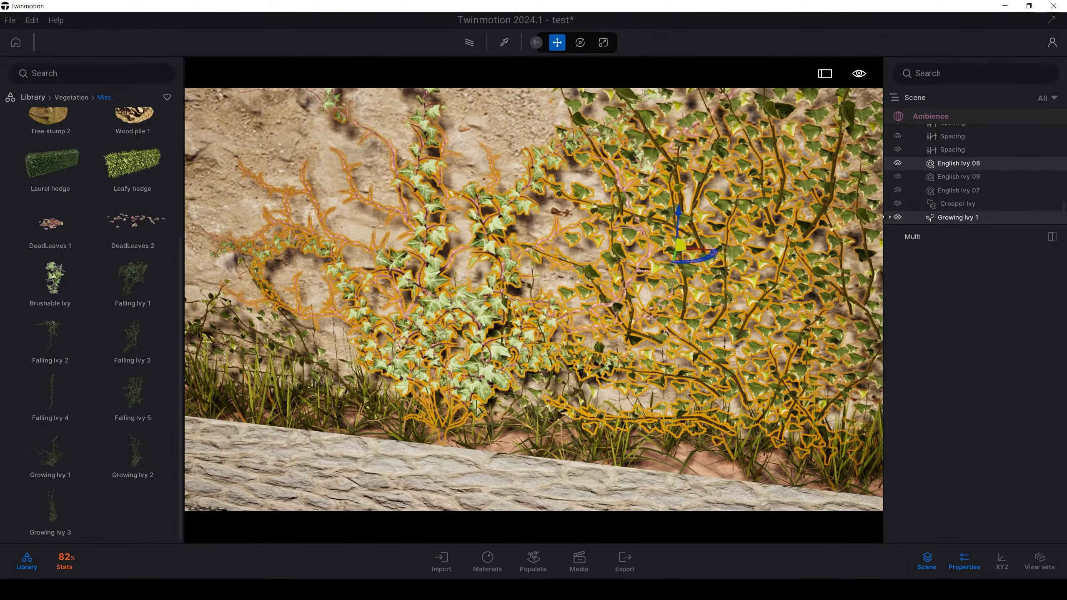
right_click(952, 165)
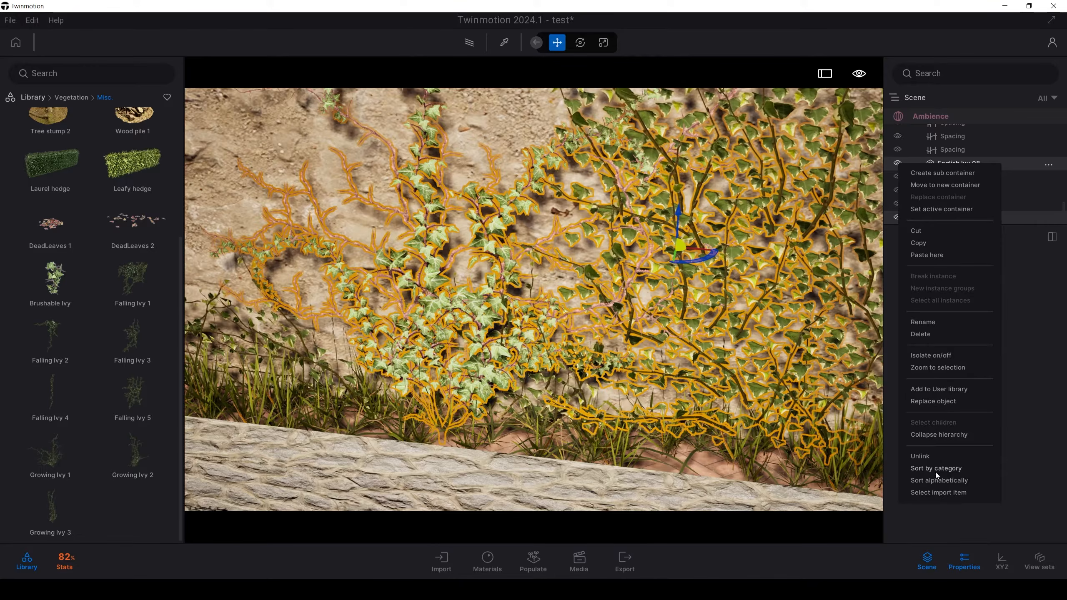
left_click(936, 356)
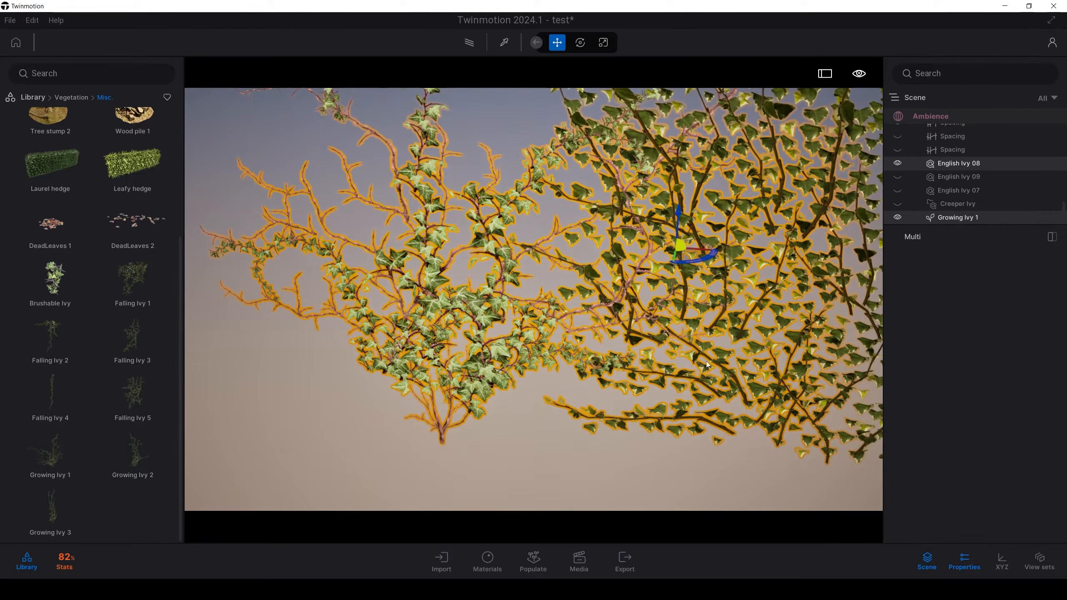
left_click(578, 432)
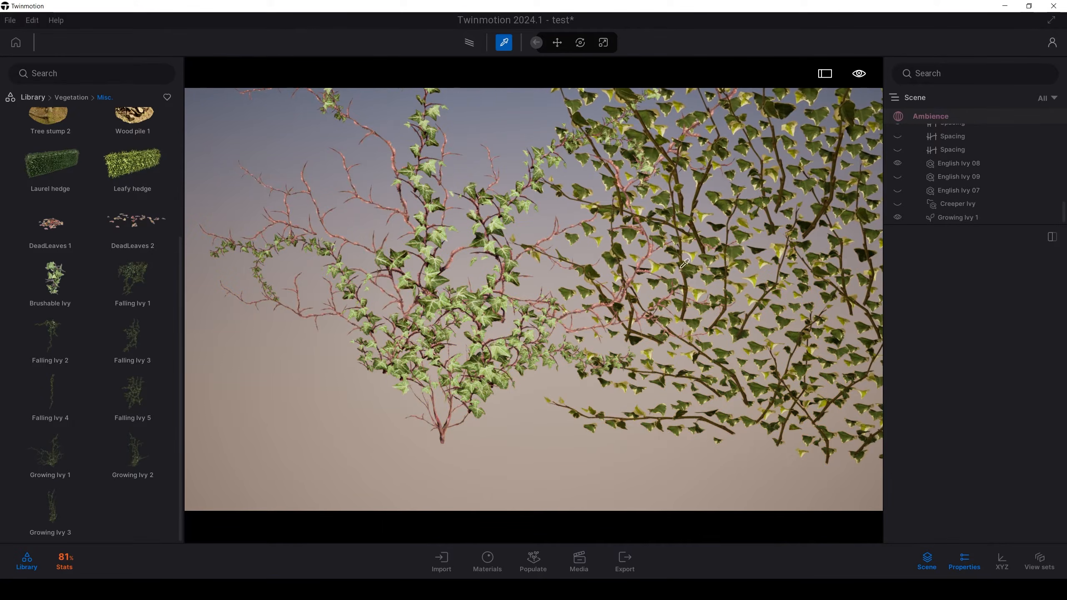
scroll(431, 296, "down", 4)
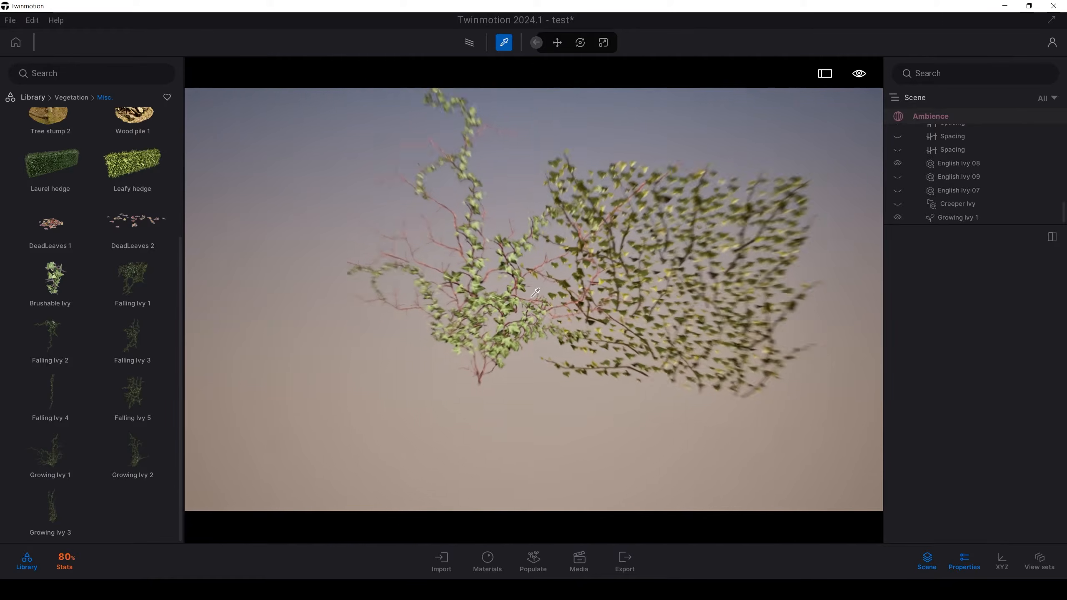
scroll(431, 296, "up", 4)
right_click_drag(431, 296, 466, 256)
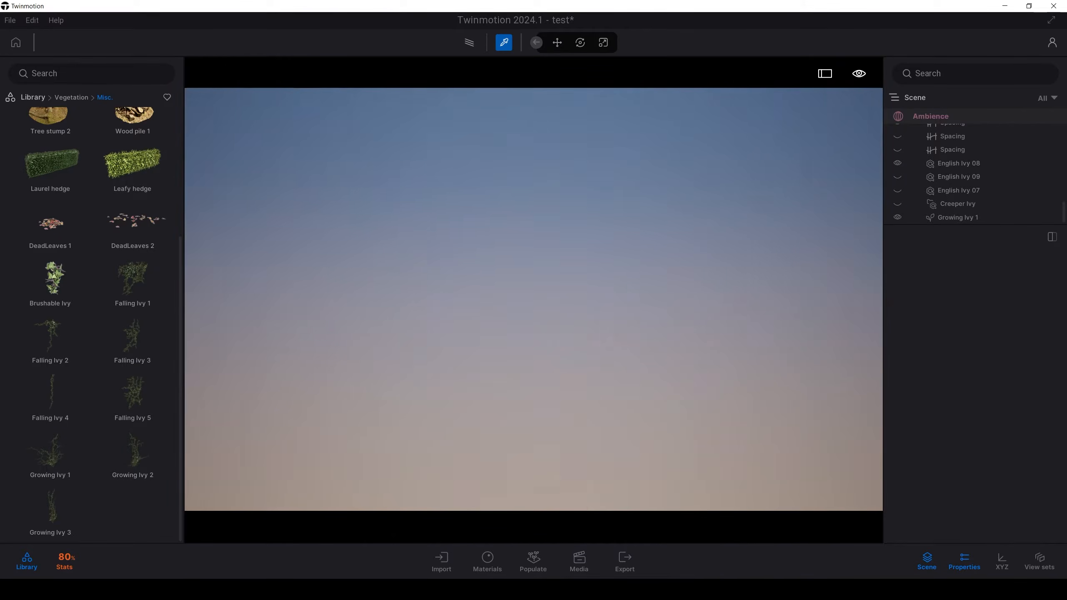
scroll(534, 299, "down", 5)
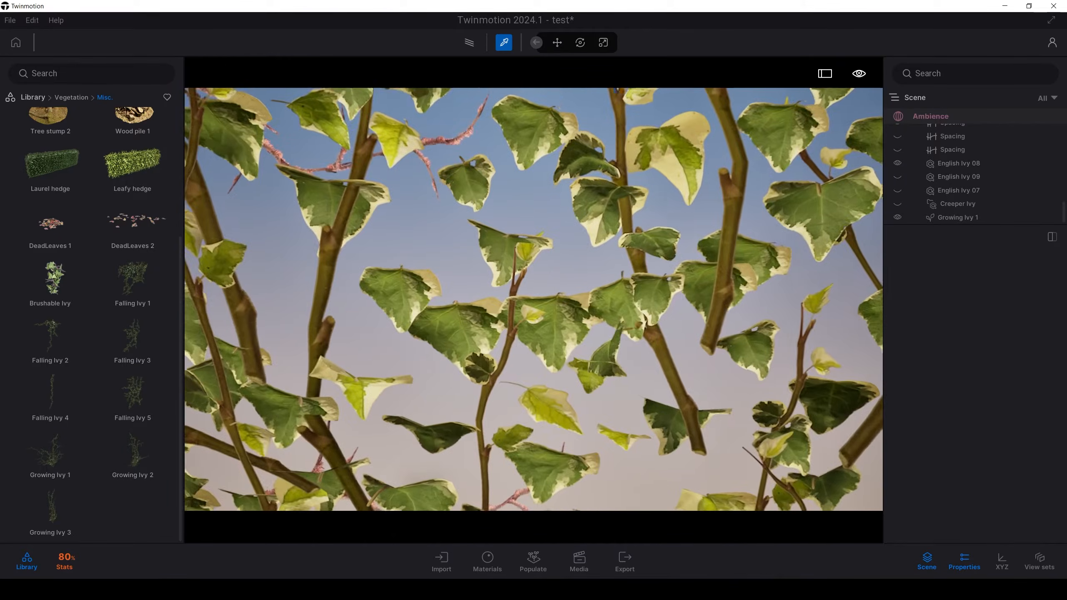
scroll(533, 299, "up", 3)
scroll(533, 299, "up", 3)
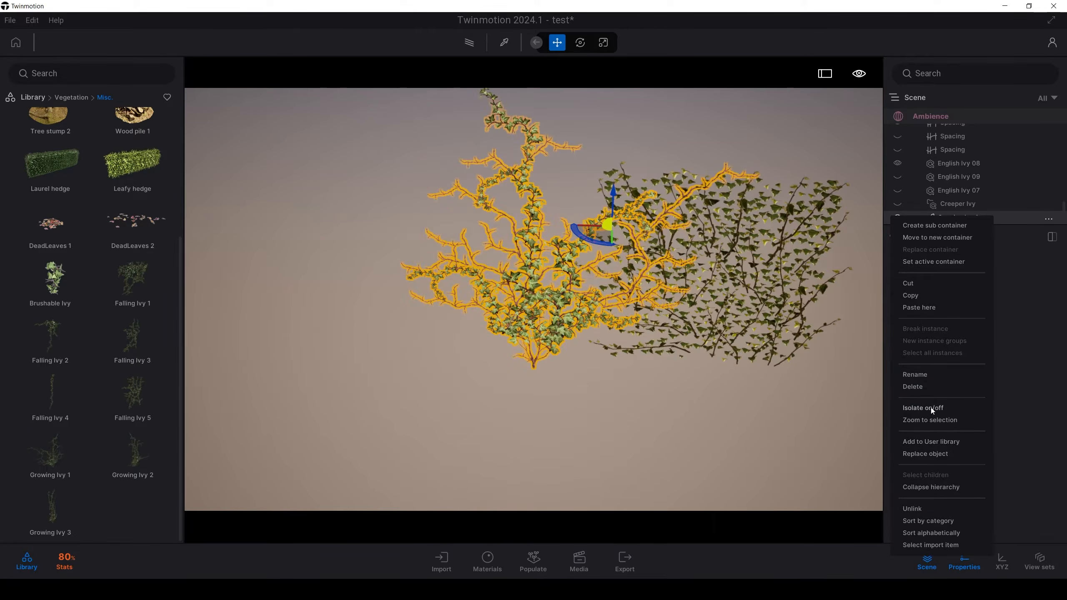
Step: Turn off the isolation and look through the building objects in the scene hierarchy
left_click(930, 408)
key("s")
right_click_drag(665, 420, 731, 413)
left_click(749, 335)
left_click(736, 452)
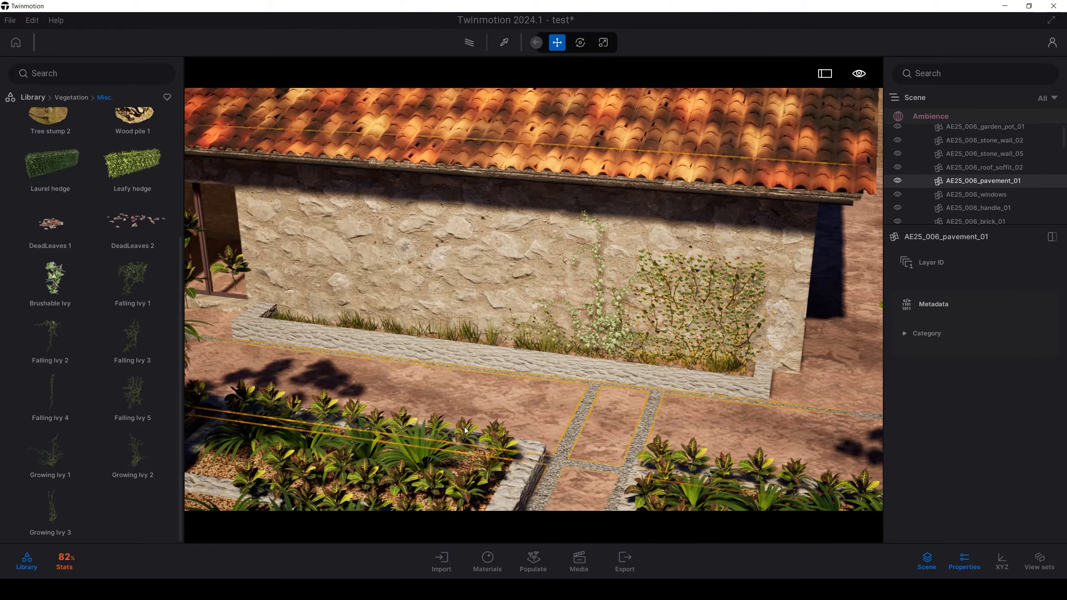
left_click(986, 195)
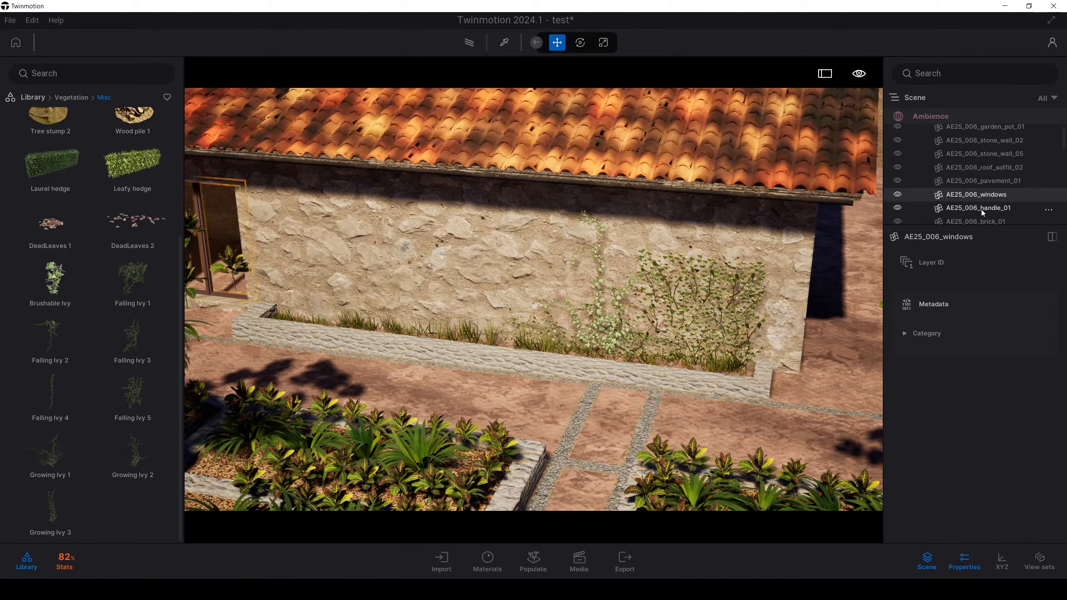
left_click(981, 221)
left_click(982, 209)
scroll(982, 210, "down", 3)
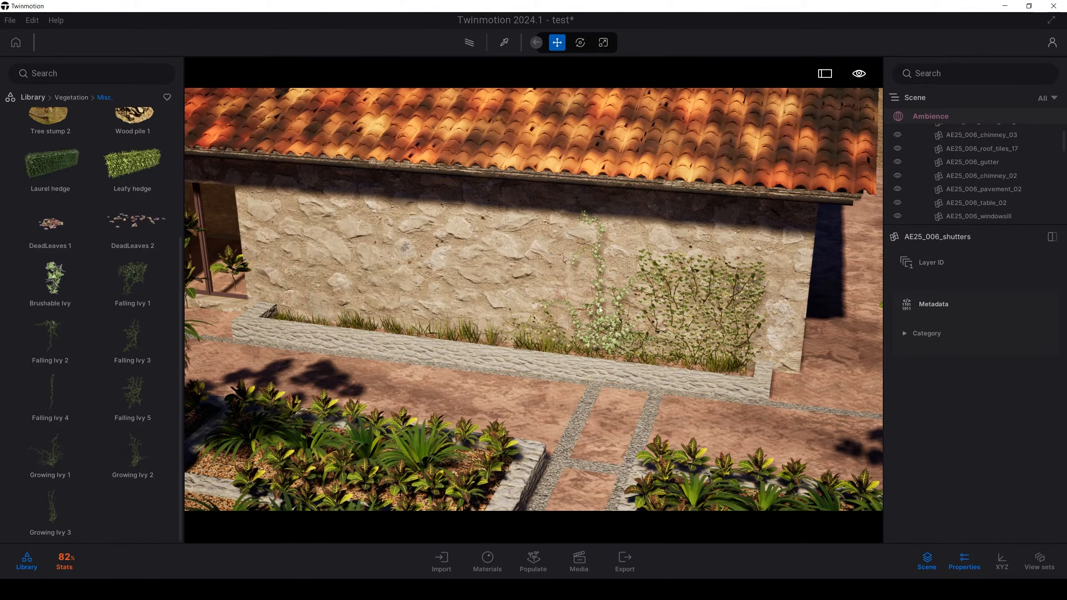
Step: Delete Growing Ivy 1 from the stone wall
left_click(601, 307)
left_click(961, 211)
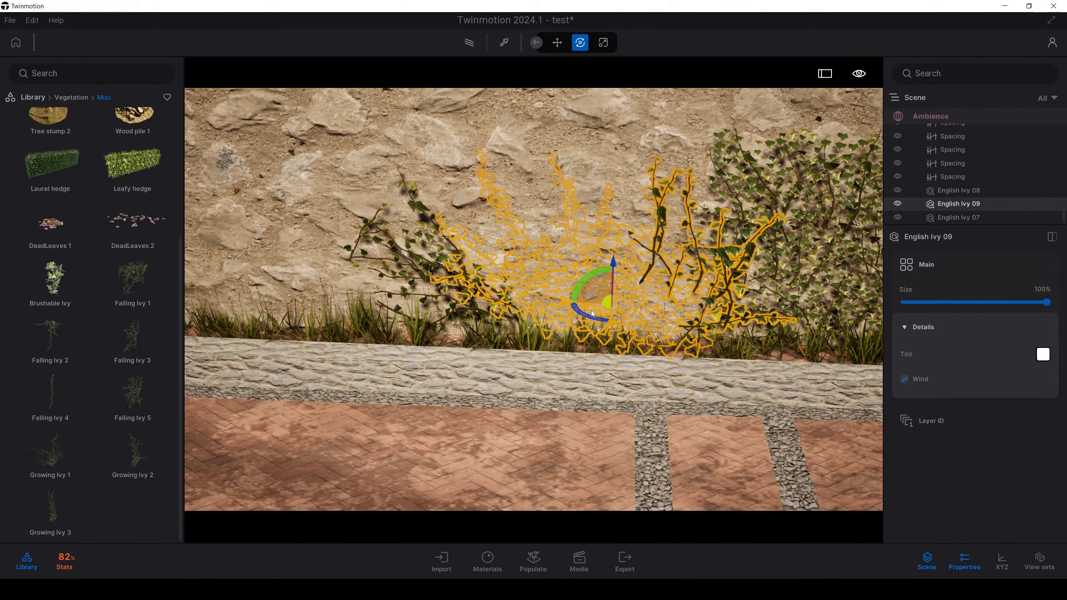
Step: Adjust the rotation of English Ivy 09 and English Ivy 07 against the stone wall behind the planter
left_click_drag(591, 310, 580, 327)
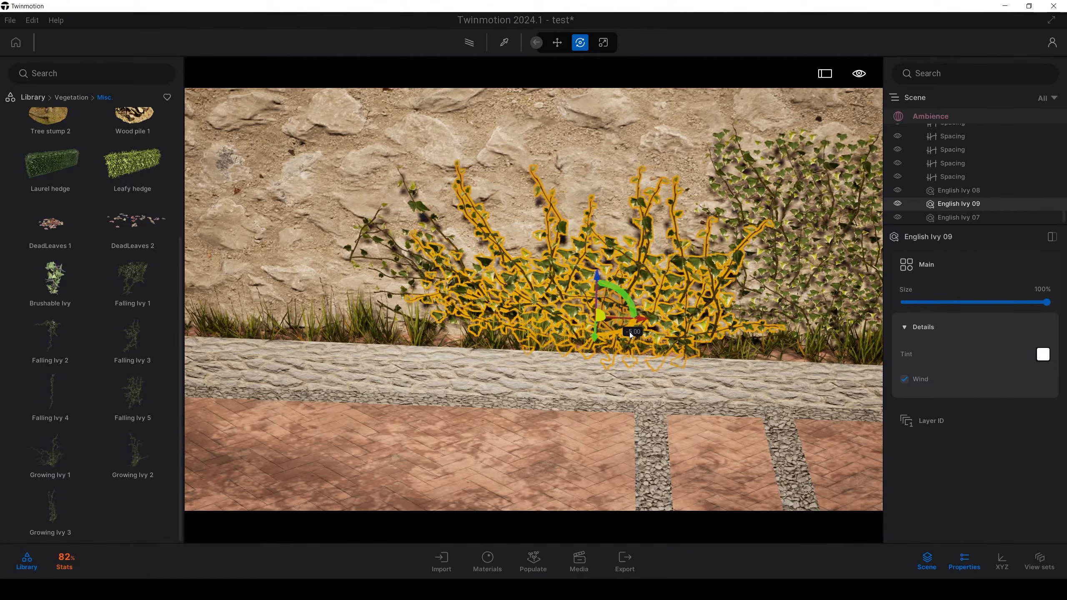
left_click(397, 248)
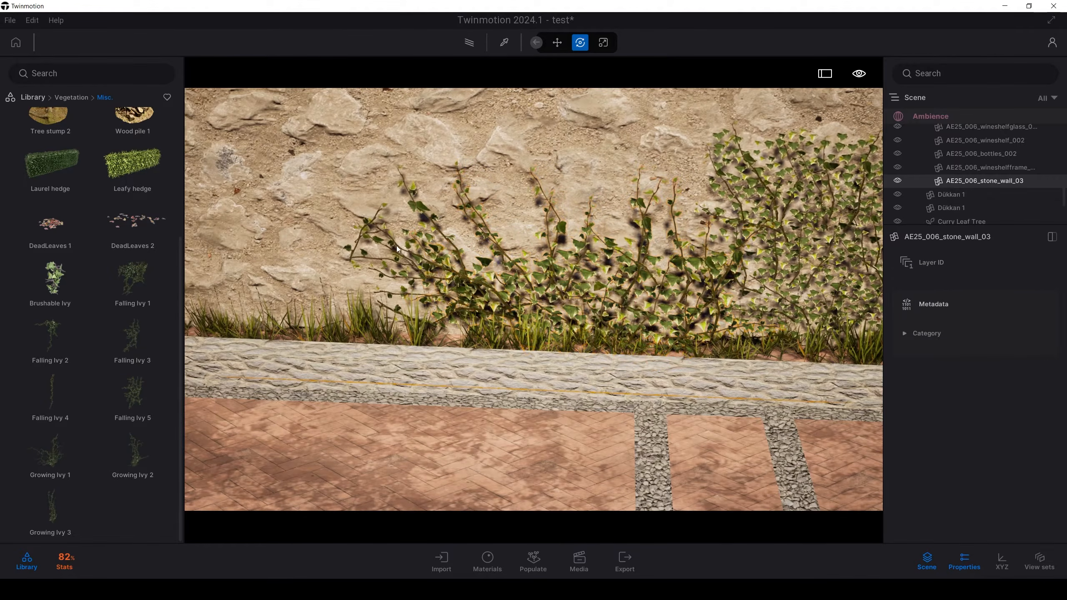
left_click(367, 222)
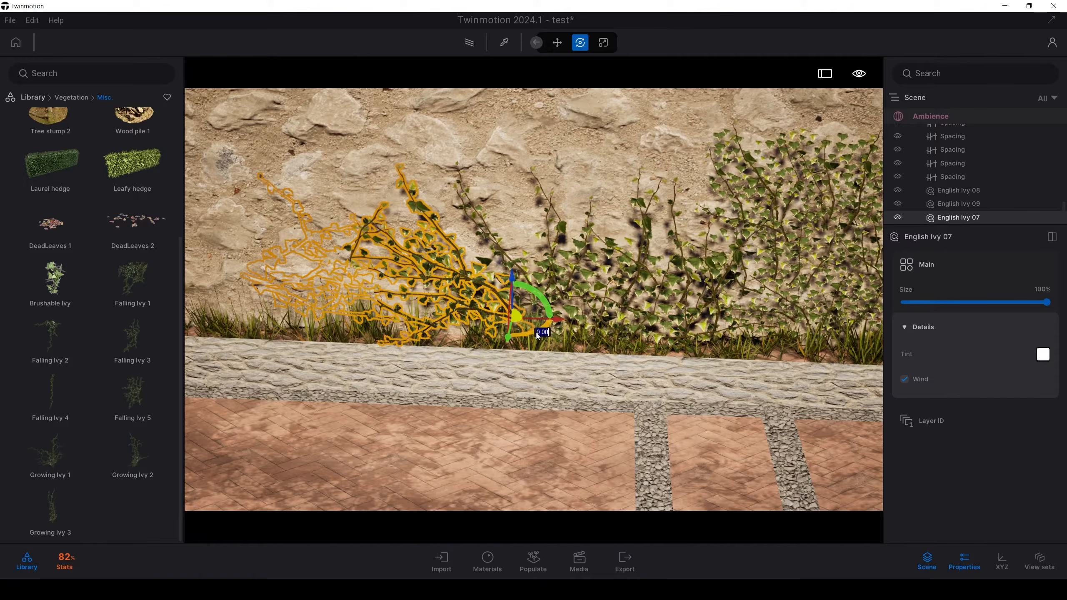
left_click_drag(536, 333, 540, 332)
Step: Duplicate the English Ivy 07, 08 and 09 plants together as a second set
key("s")
key("s")
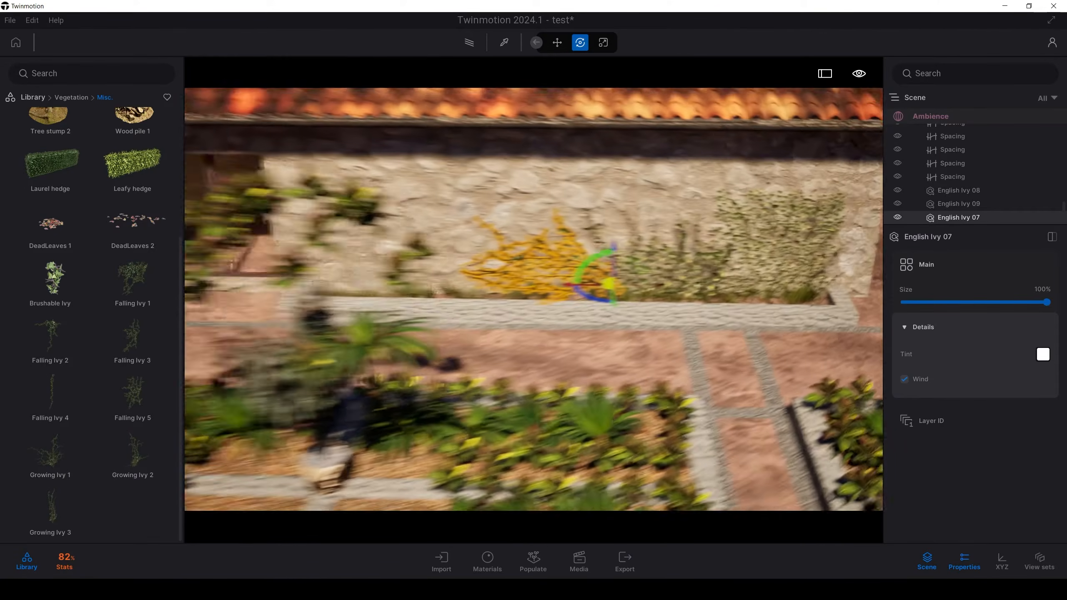
key("a")
key("w")
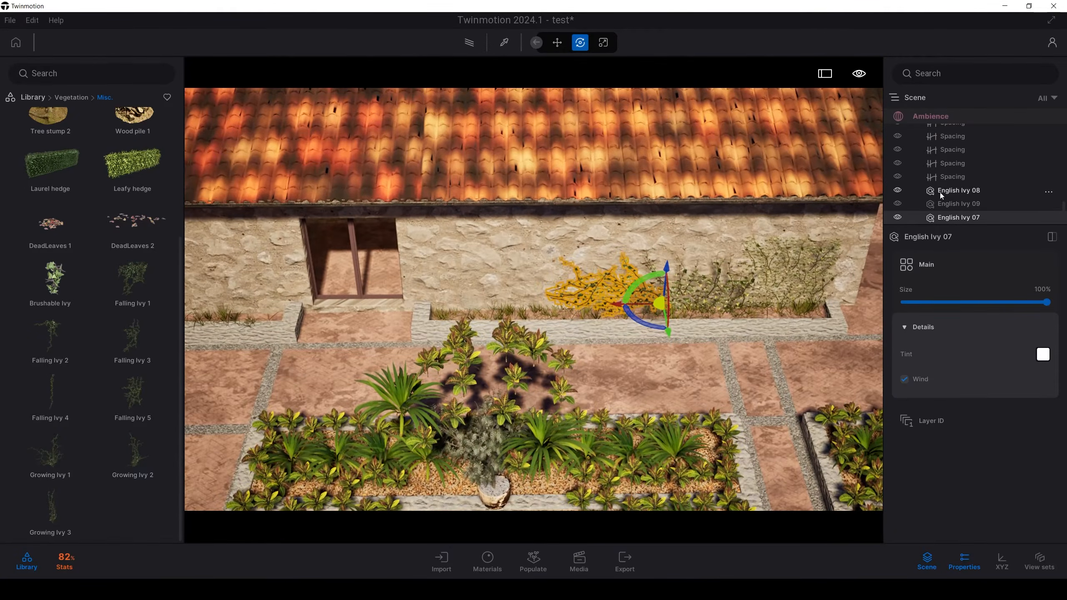
left_click(940, 191, "shift")
key("w")
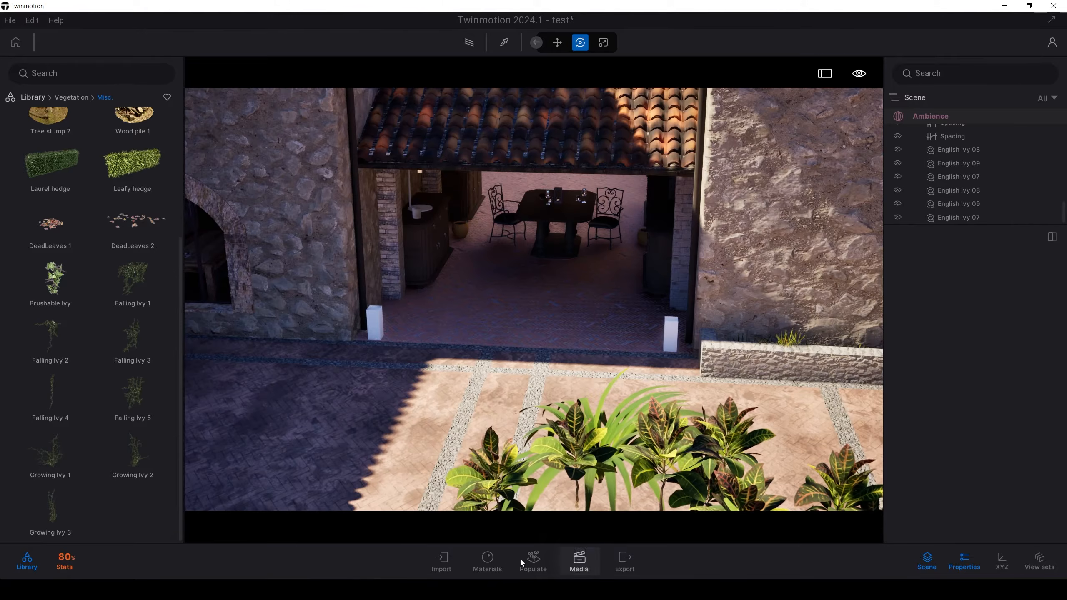
Step: Set up vegetation painting with Brushable Ivy and a brush diameter of 100 cm
left_click(529, 568)
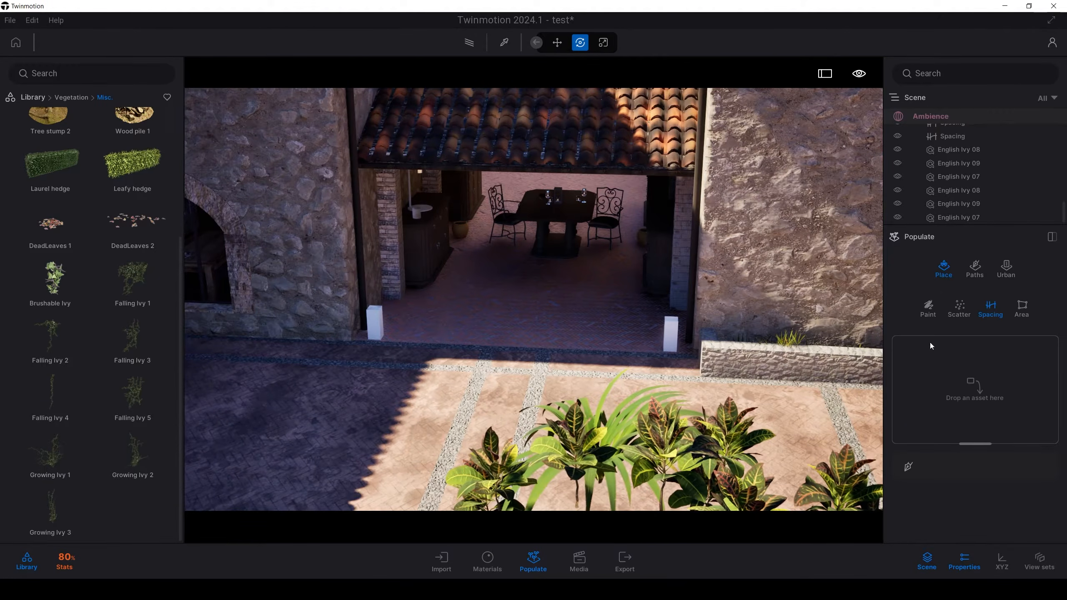
left_click(928, 309)
left_click_drag(50, 281, 970, 402)
left_click(1036, 487)
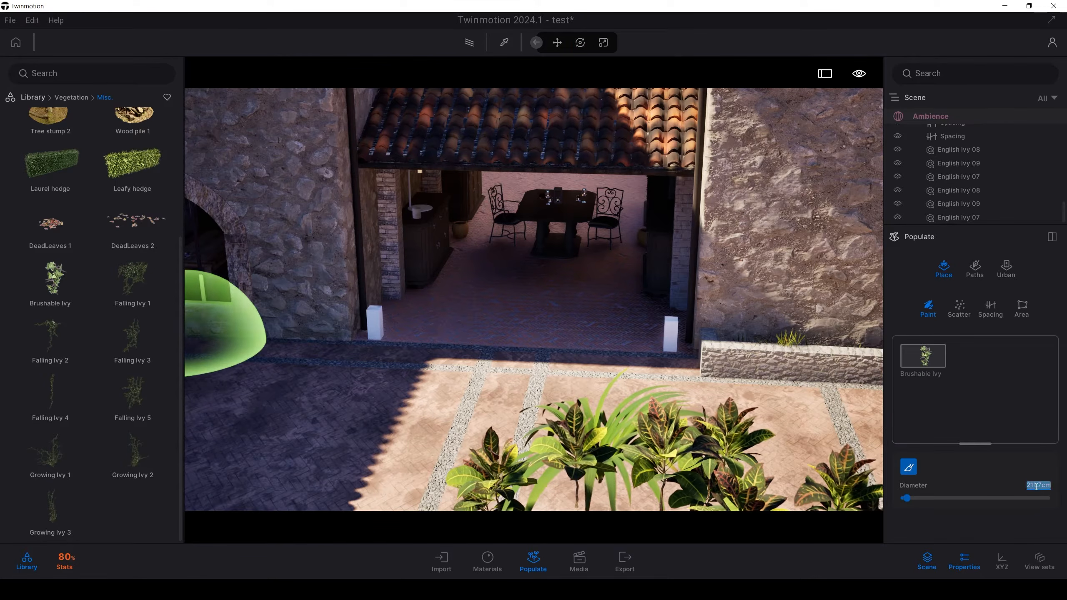
type("100")
key("Return")
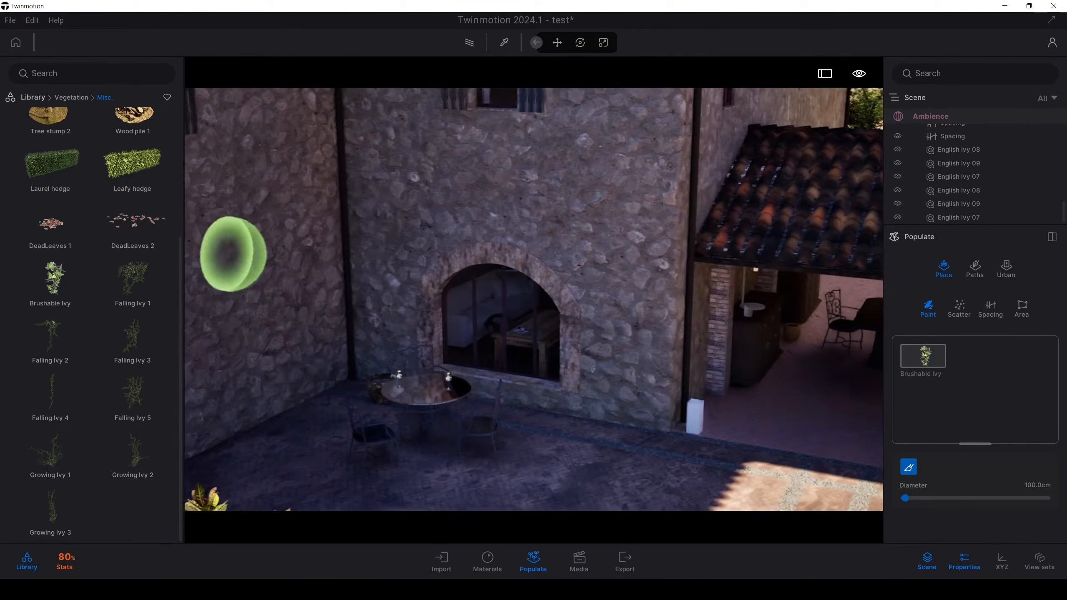
Step: Paint Brushable Ivy up the stone wall beside the covered dining area, from the planter towards the roof
right_click_drag(229, 254, 293, 269)
scroll(296, 271, "up", 3)
right_click_drag(722, 294, 700, 312)
key("d")
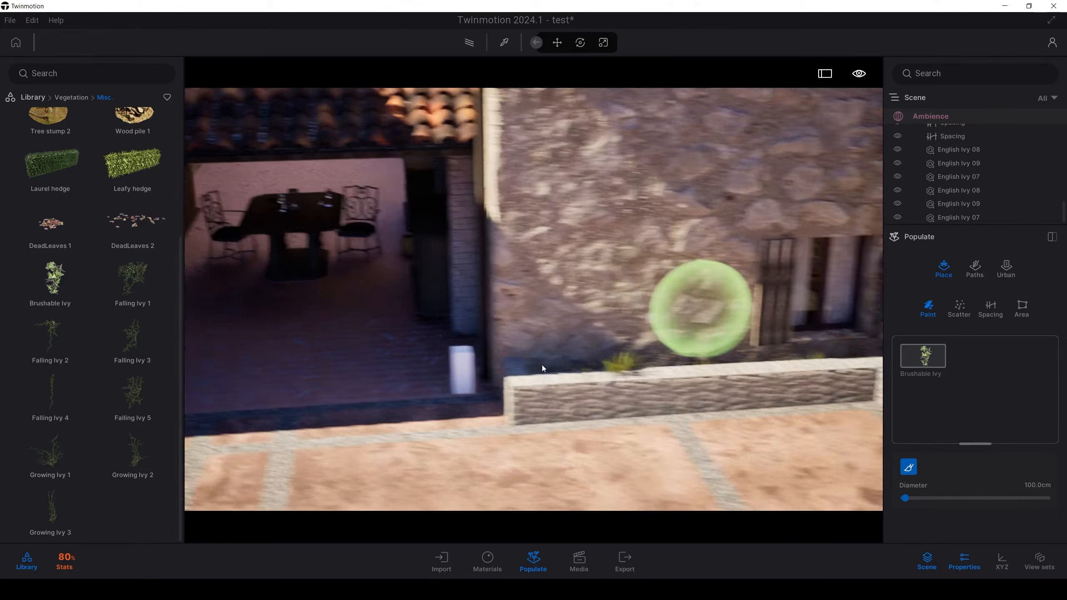
mouse_move(493, 371)
left_mouse_down()
mouse_move(557, 227)
mouse_move(536, 274)
left_mouse_up()
mouse_move(536, 274)
right_mouse_down()
mouse_move(535, 143)
mouse_move(559, 330)
mouse_move(558, 320)
right_mouse_up()
left_click_drag(559, 319, 494, 167)
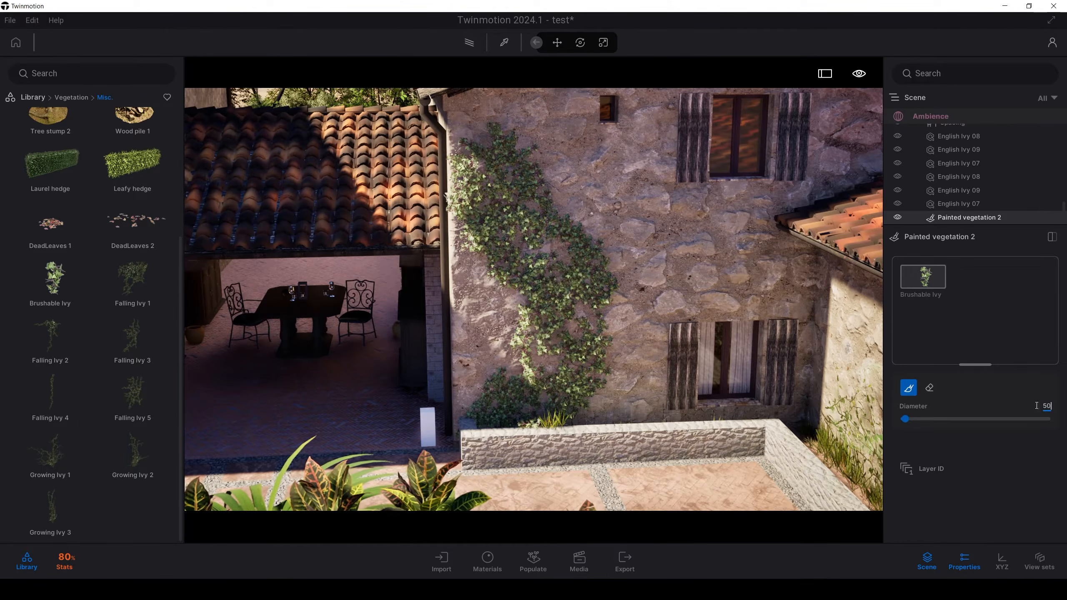
Step: Set the brush diameter to 50 cm and paint more ivy along the wall base behind the planter
key("Return")
left_click_drag(611, 411, 572, 411)
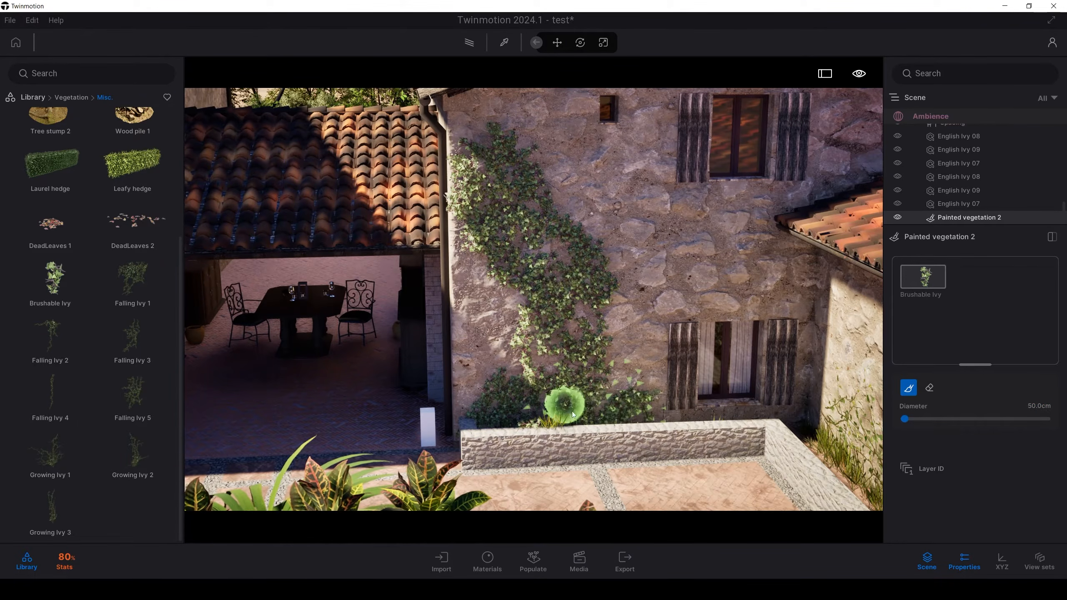
Step: Paint Brushable Ivy up the shaded courtyard wall near the corner, from the ground towards the shuttered window
mouse_move(572, 411)
right_mouse_down()
mouse_move(681, 421)
mouse_move(425, 412)
right_mouse_up()
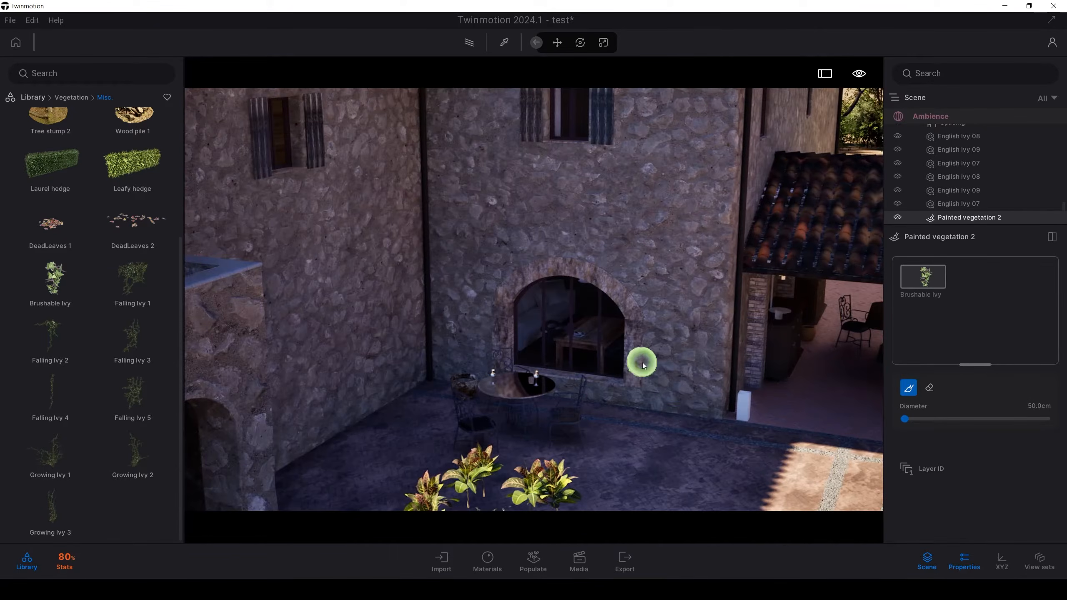
right_click_drag(676, 408, 529, 414)
mouse_move(529, 415)
middle_mouse_down()
mouse_move(438, 420)
mouse_move(759, 402)
middle_mouse_up()
scroll(445, 411, "down", 3)
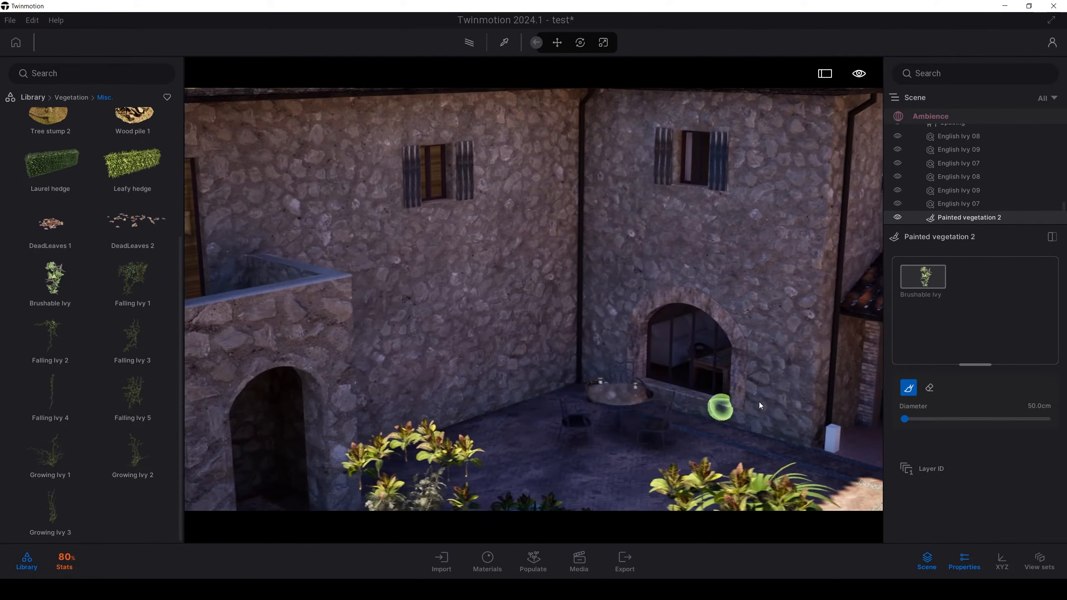
left_click_drag(506, 362, 507, 294)
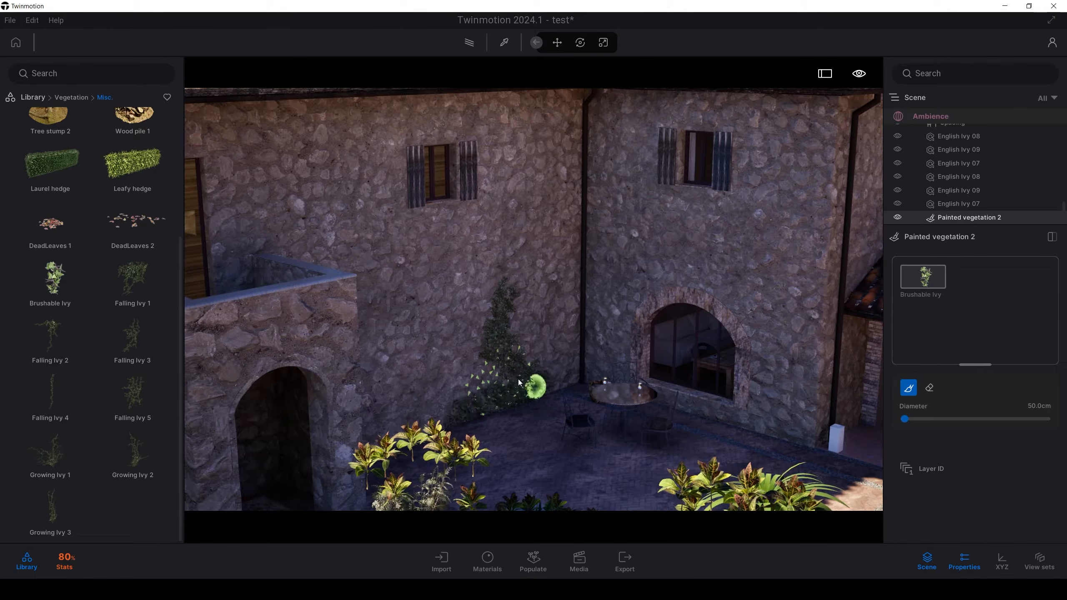
left_click_drag(459, 245, 495, 285)
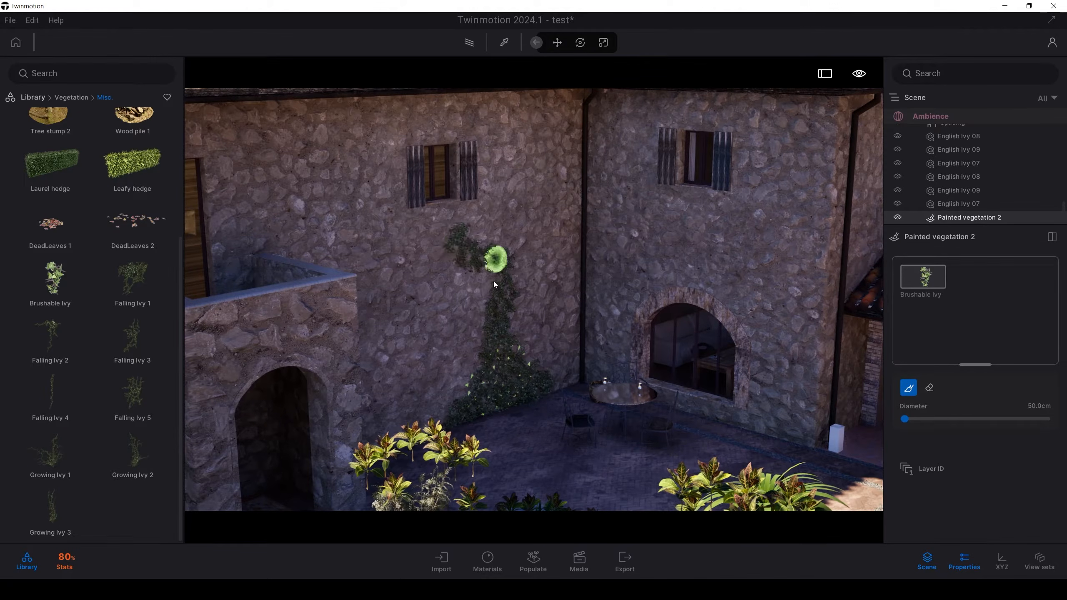
Step: Paint Brushable Ivy on the stone wall beside the arched opening under the outdoor staircase
key("s")
mouse_move(525, 366)
right_mouse_down()
mouse_move(395, 377)
mouse_move(517, 401)
mouse_move(594, 388)
right_mouse_up()
key("w")
mouse_move(594, 387)
left_mouse_down()
mouse_move(570, 374)
mouse_move(574, 314)
left_mouse_up()
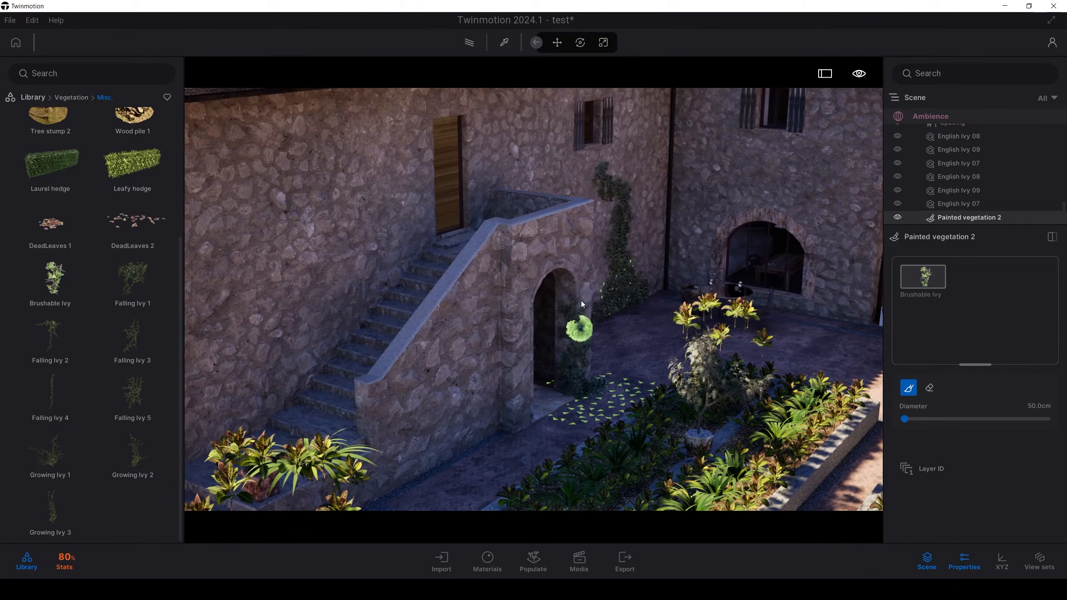
mouse_move(581, 255)
left_mouse_down()
mouse_move(576, 223)
mouse_move(572, 252)
mouse_move(554, 251)
mouse_move(585, 276)
left_mouse_up()
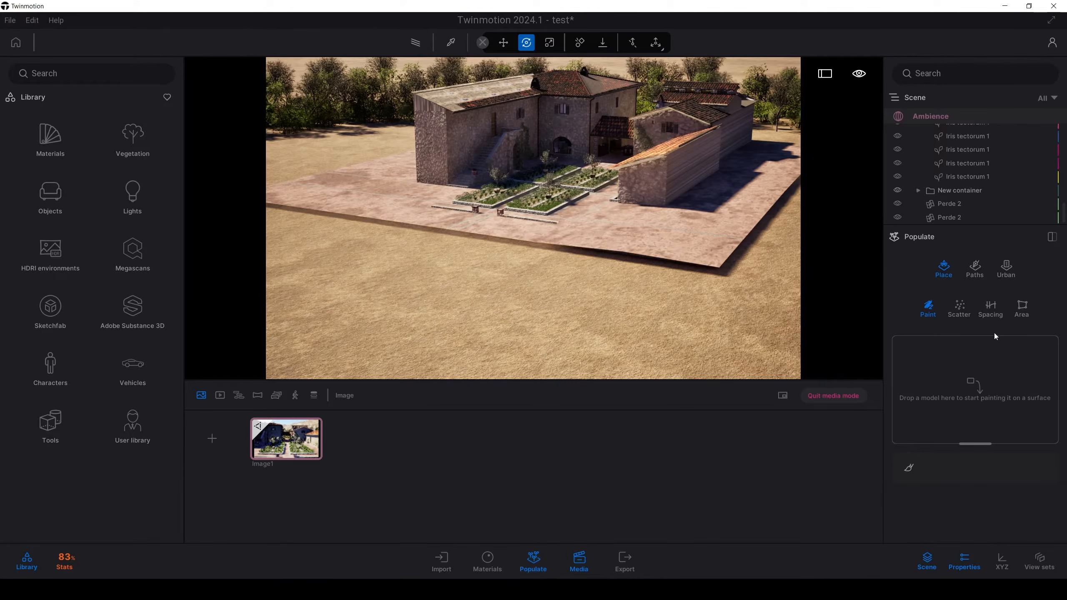
Step: Draw a closed populate Area on the open ground in front of the villa, following the paved plot's front edge
left_click(1023, 311)
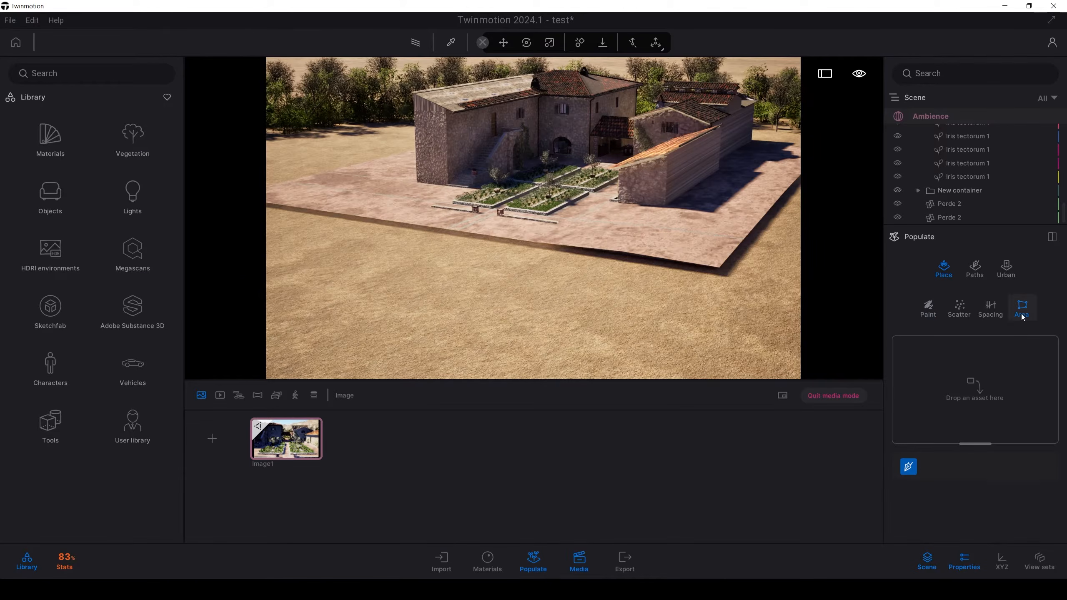
mouse_move(741, 315)
right_mouse_down()
mouse_move(711, 351)
mouse_move(723, 328)
right_mouse_up()
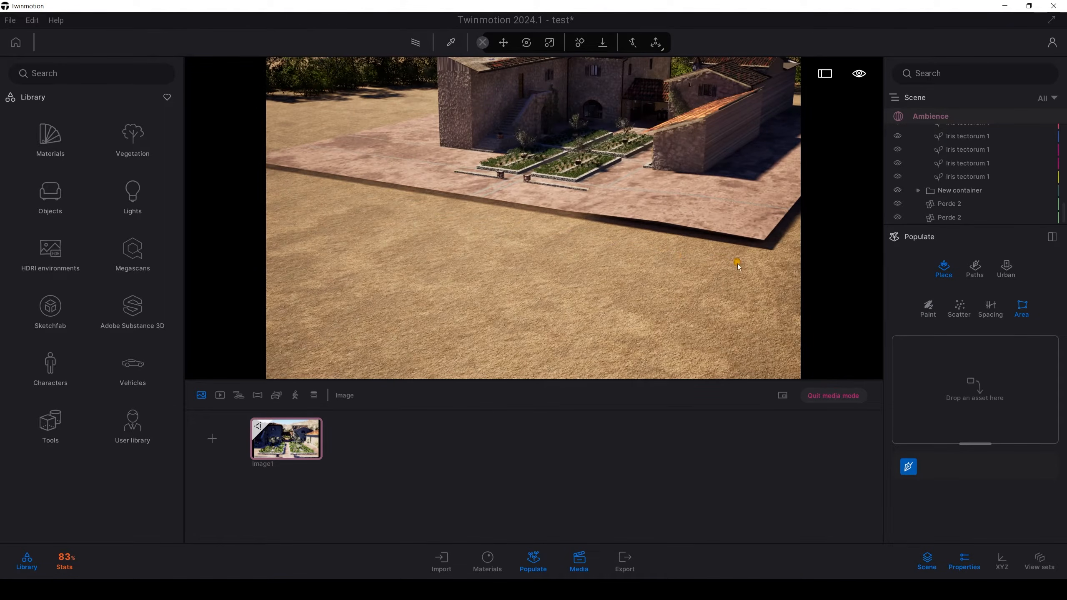
left_click(736, 263)
left_click(356, 192)
left_click(342, 235)
key("a")
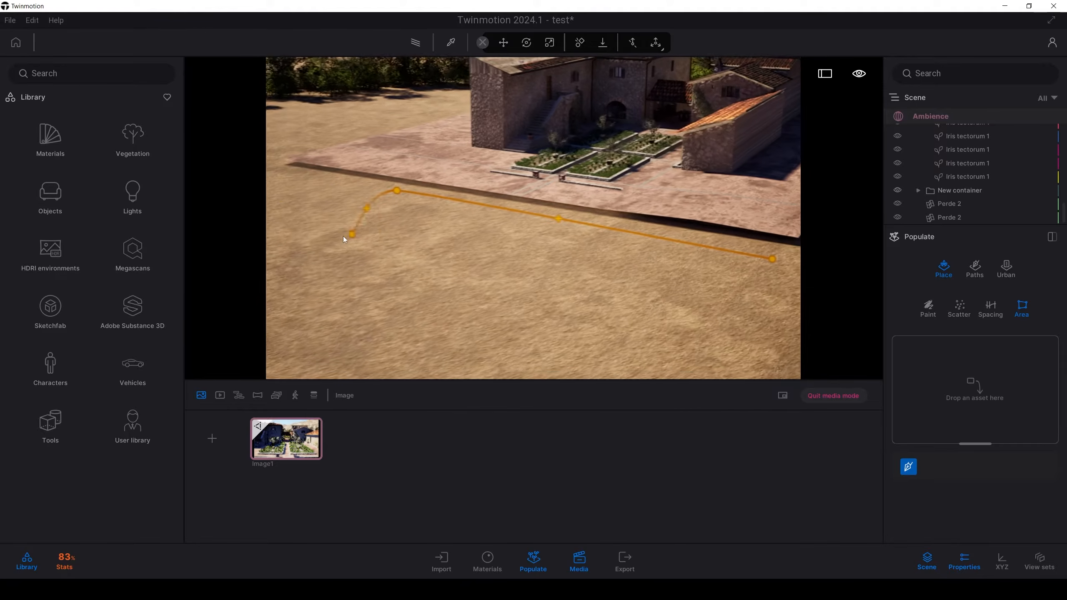
key("s")
left_click(331, 167)
key("a")
key("s")
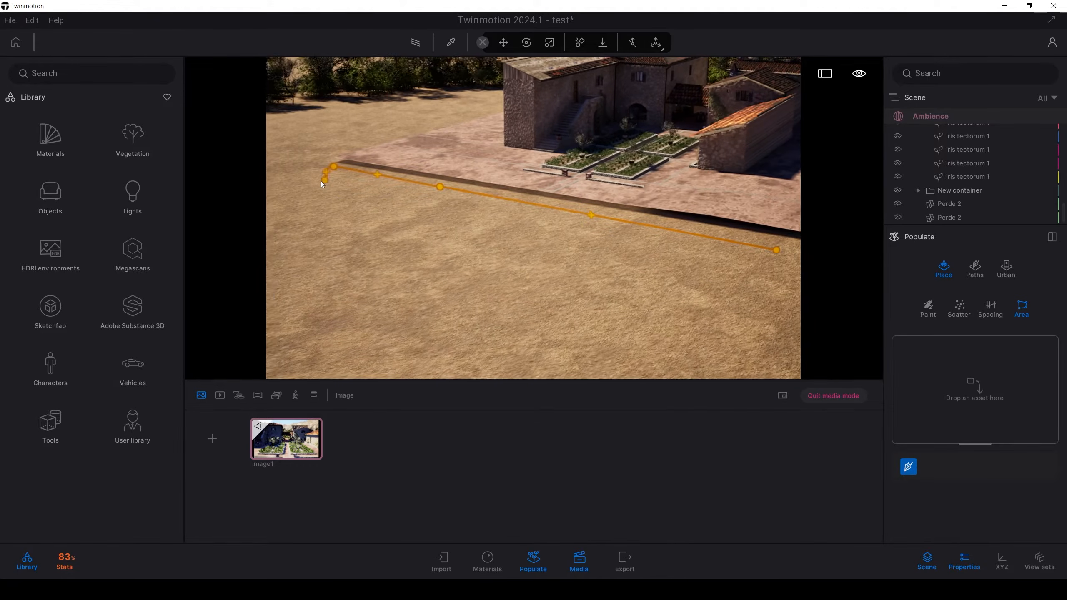
left_click(277, 210)
key("d")
key("s")
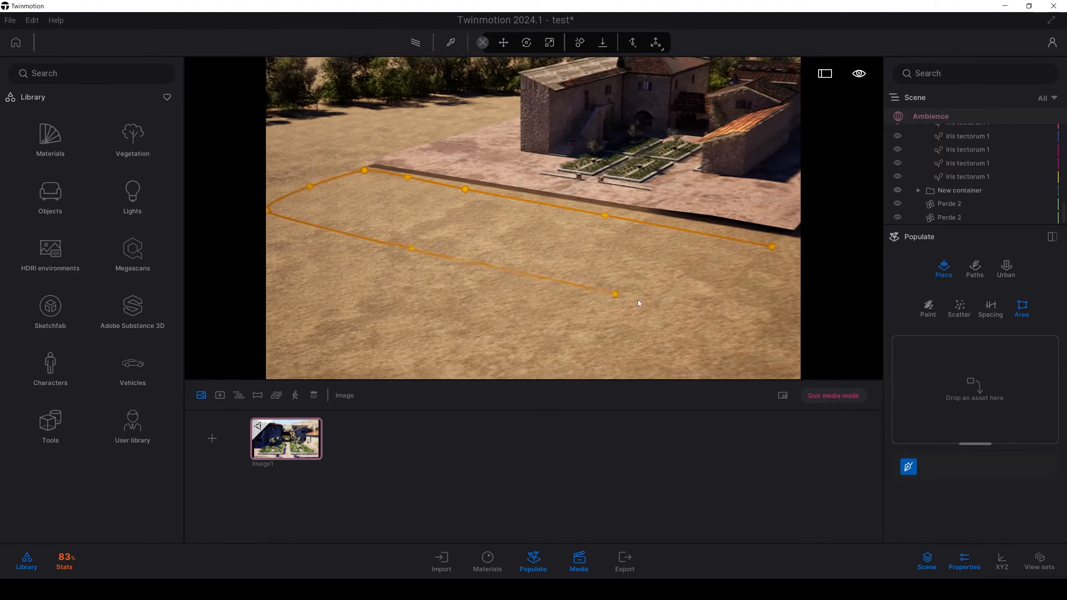
left_click(644, 321)
left_click(714, 248)
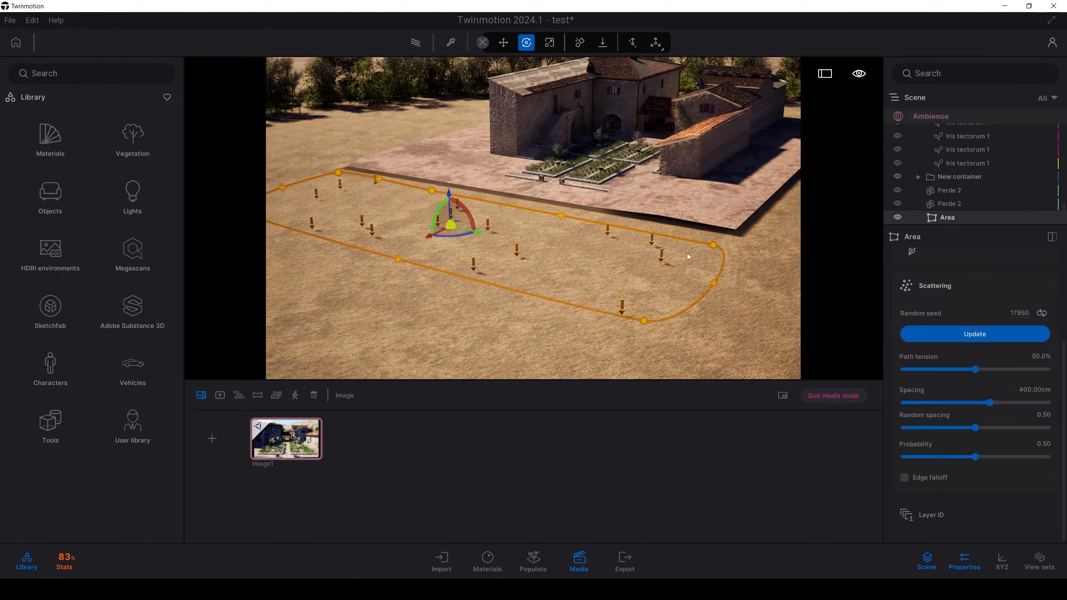
Step: Populate the area with Sunflower 1, Sunflower 2 and Sunflower 3 from the Bushes vegetation
left_click(144, 153)
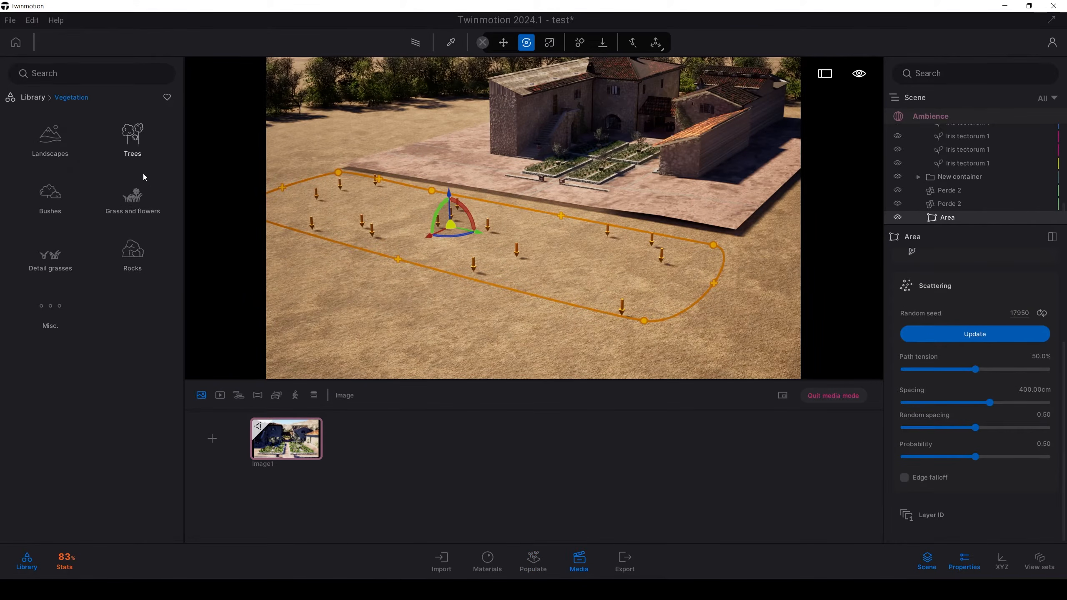
left_click(56, 304)
scroll(92, 262, "down", 5)
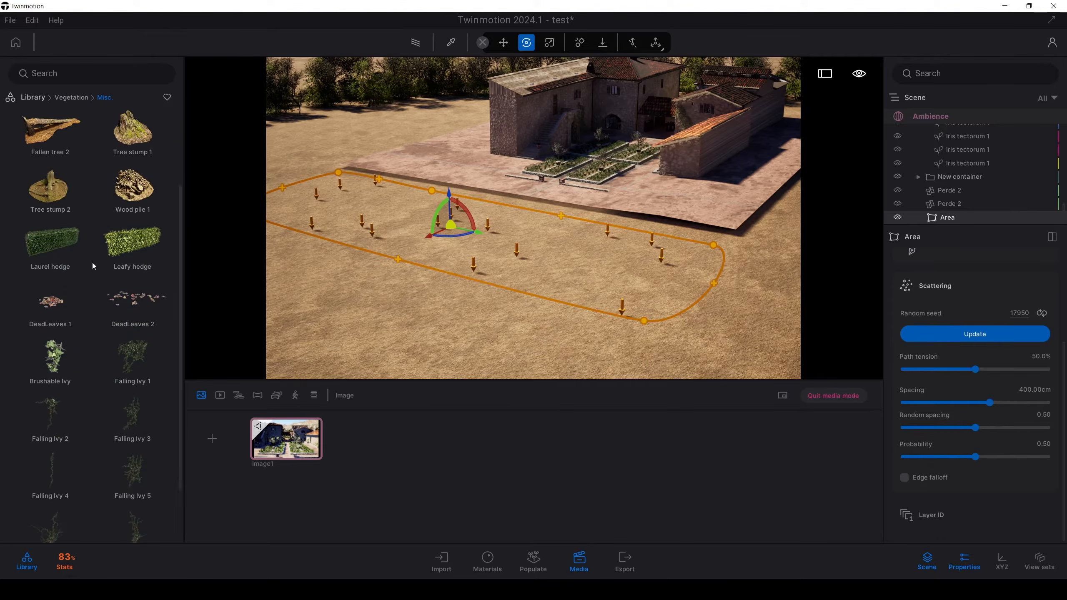
scroll(93, 256, "up", 5)
left_click(77, 98)
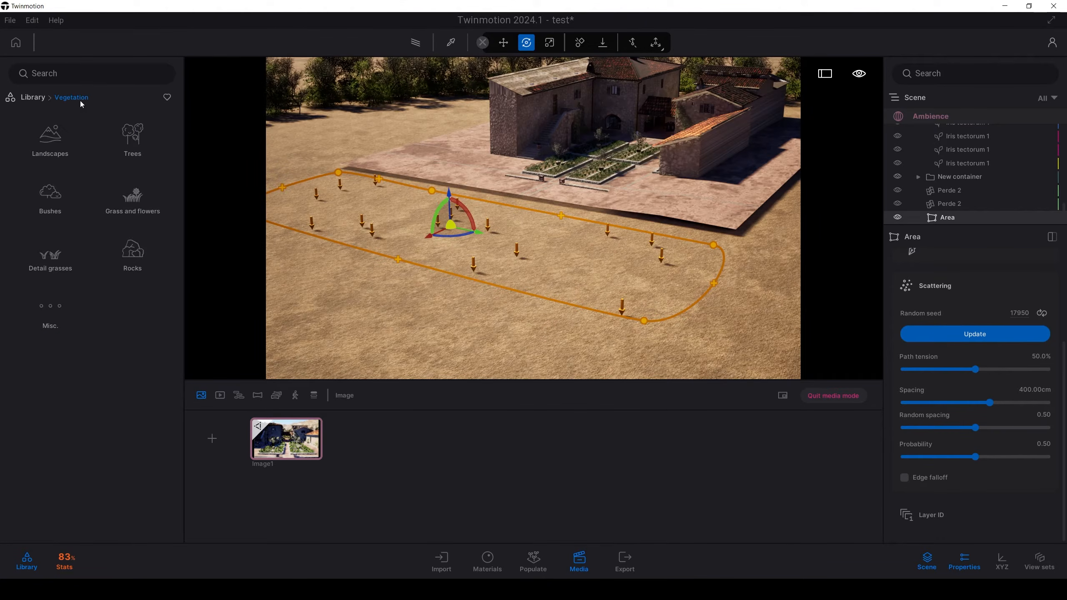
left_click(69, 205)
left_click_drag(177, 177, 192, 512)
scroll(143, 433, "up", 3)
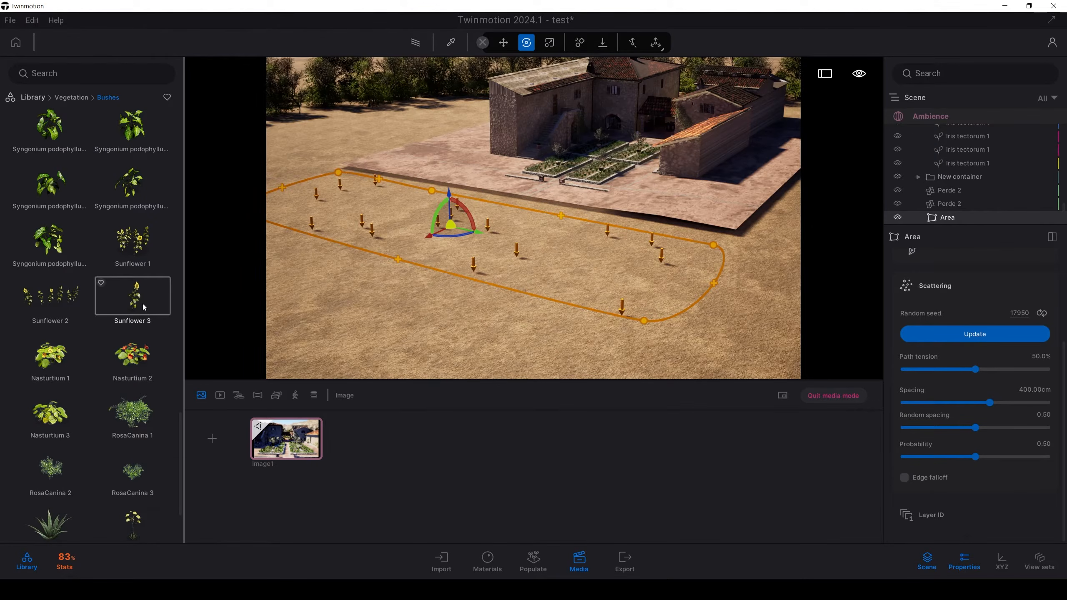
left_click_drag(144, 307, 937, 288)
key("w")
right_click_drag(661, 217, 673, 248)
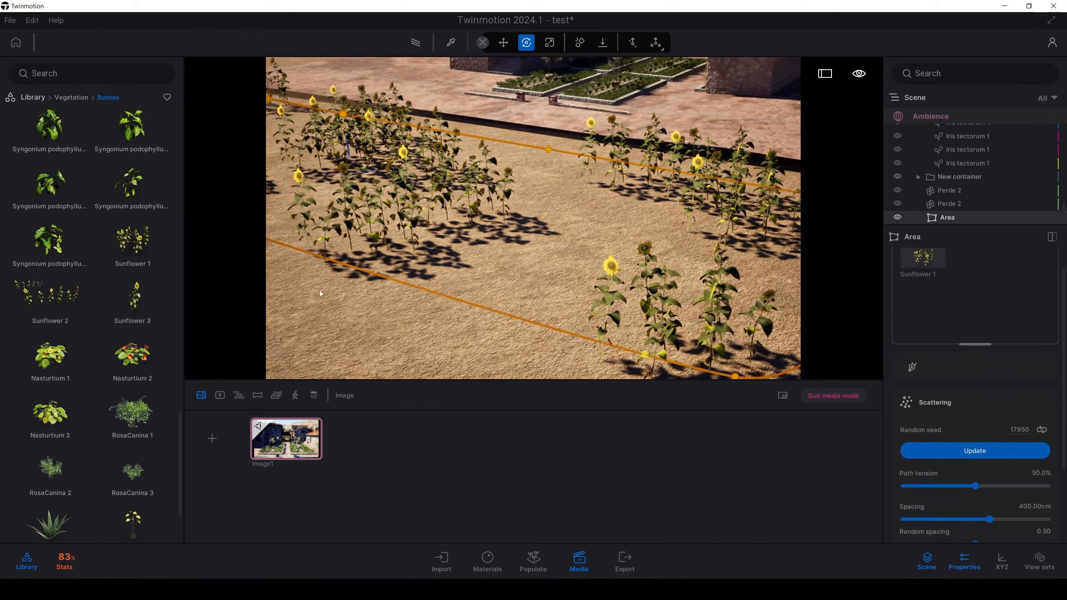
left_click_drag(322, 294, 937, 305)
left_click_drag(132, 294, 949, 306)
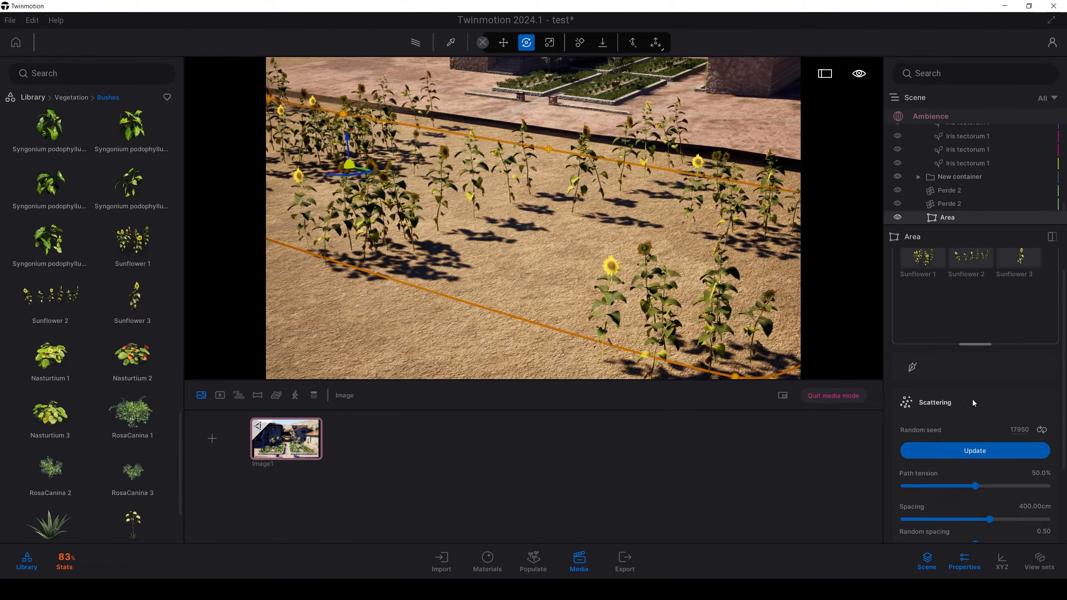
Step: Reduce the area's scattering spacing to 136.86 cm and check the planted field from ground level
scroll(985, 396, "down", 3)
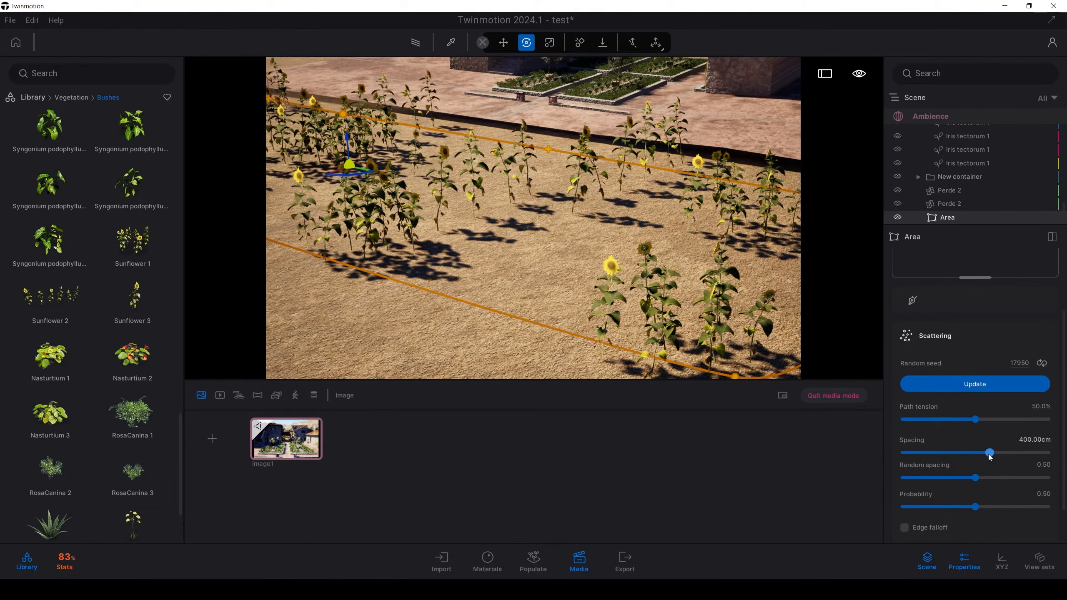
scroll(990, 457, "up", 4)
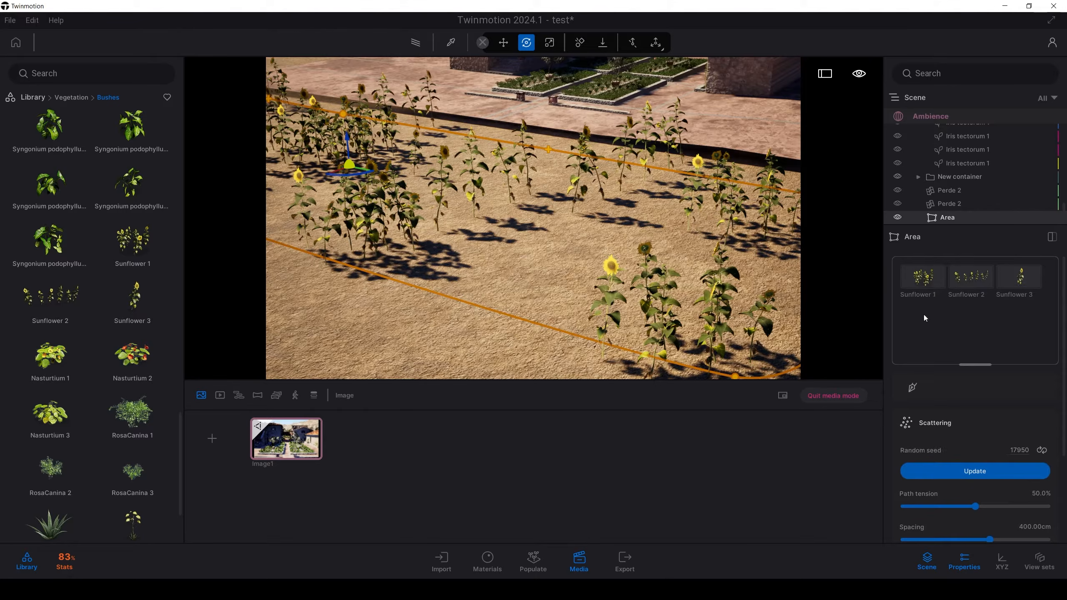
scroll(967, 419, "down", 4)
left_click_drag(990, 457, 915, 457)
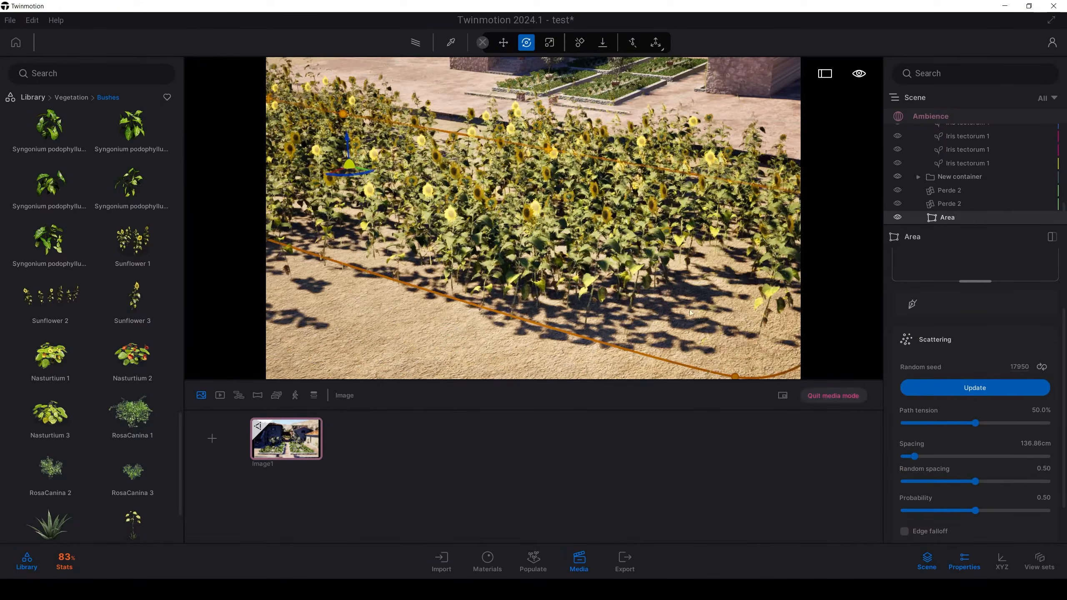
right_click_drag(534, 218, 416, 227)
key("w")
key("s")
Step: Look through the Plant and Grass crop assets in the Megascans 3D plants library
left_click(28, 100)
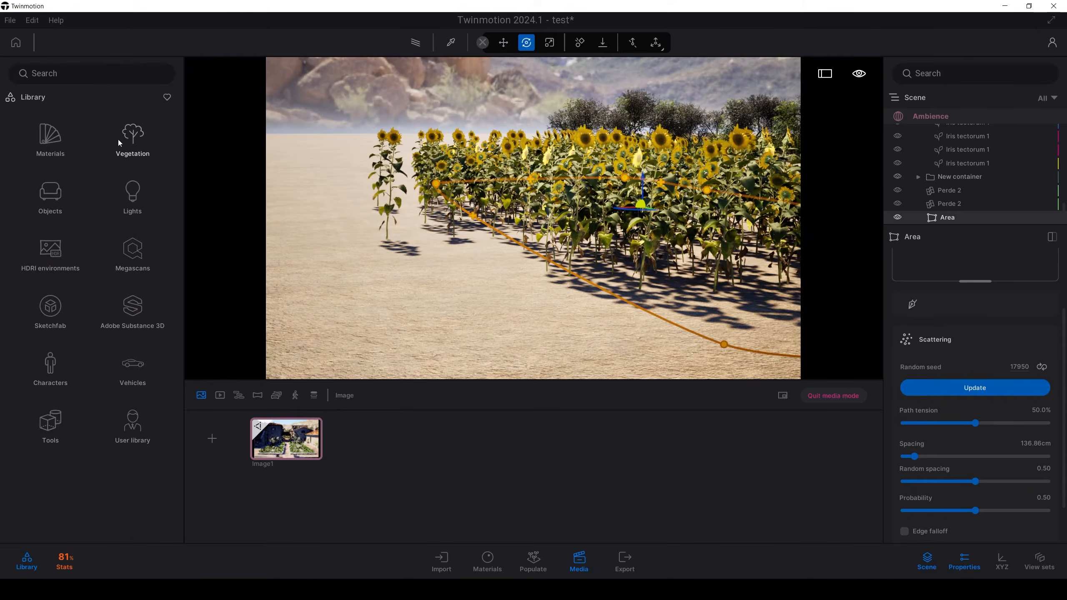
left_click(122, 241)
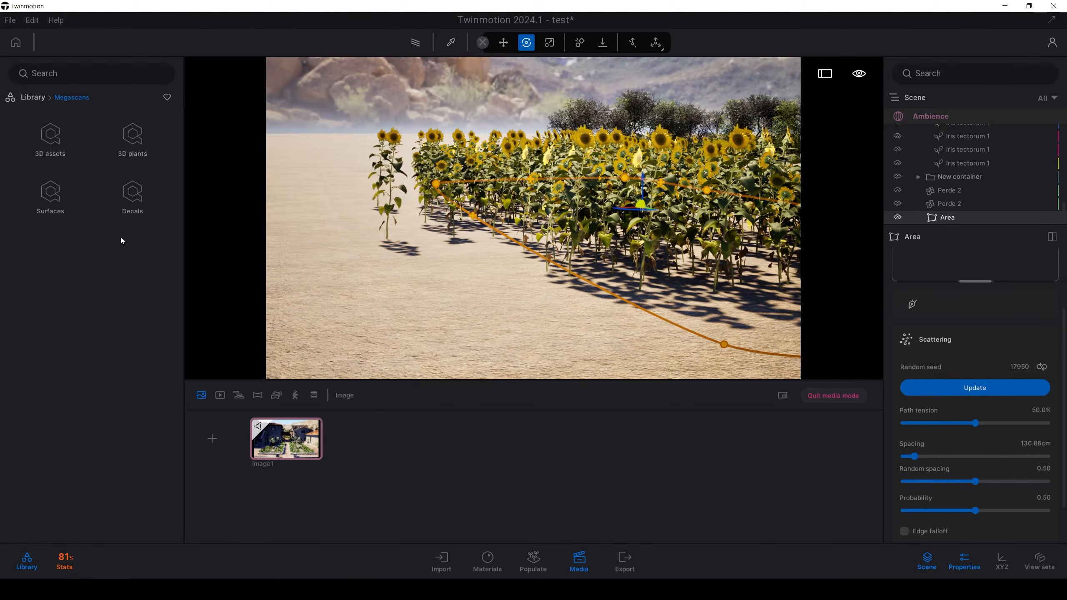
left_click(131, 145)
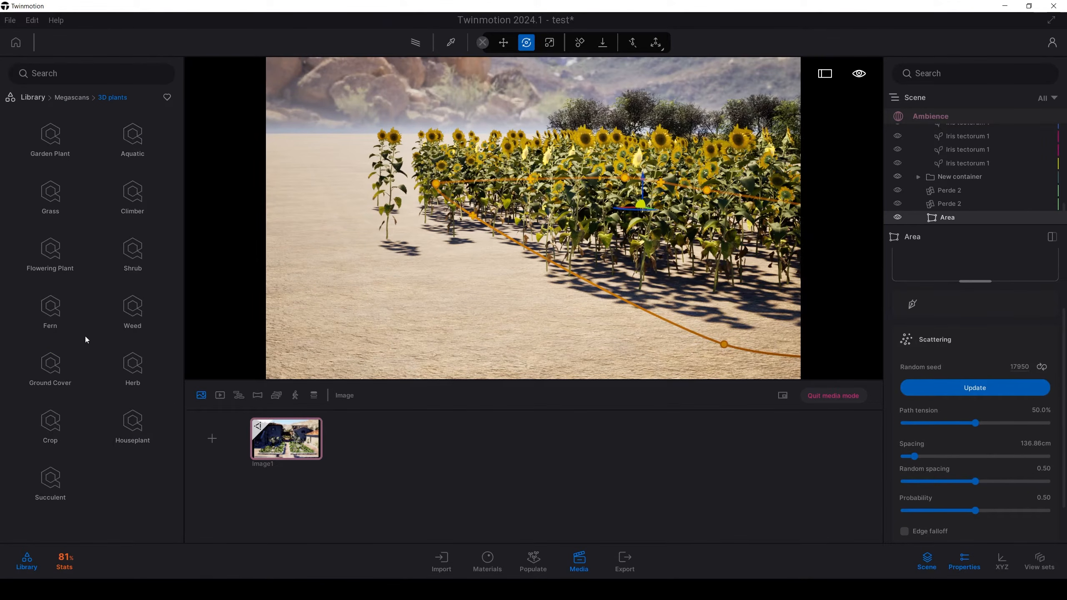
left_click(49, 427)
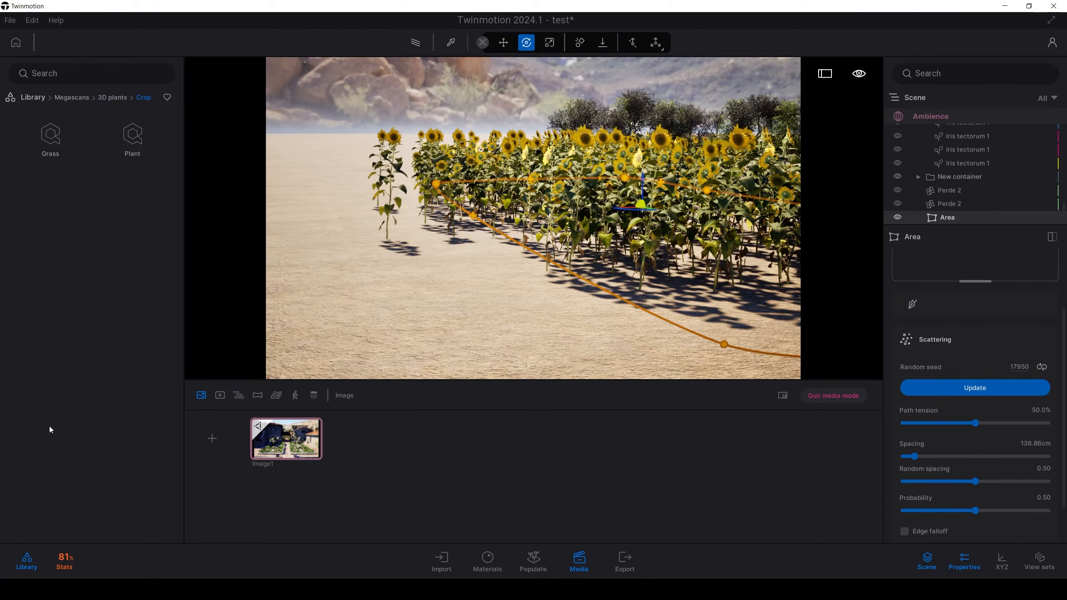
left_click(137, 143)
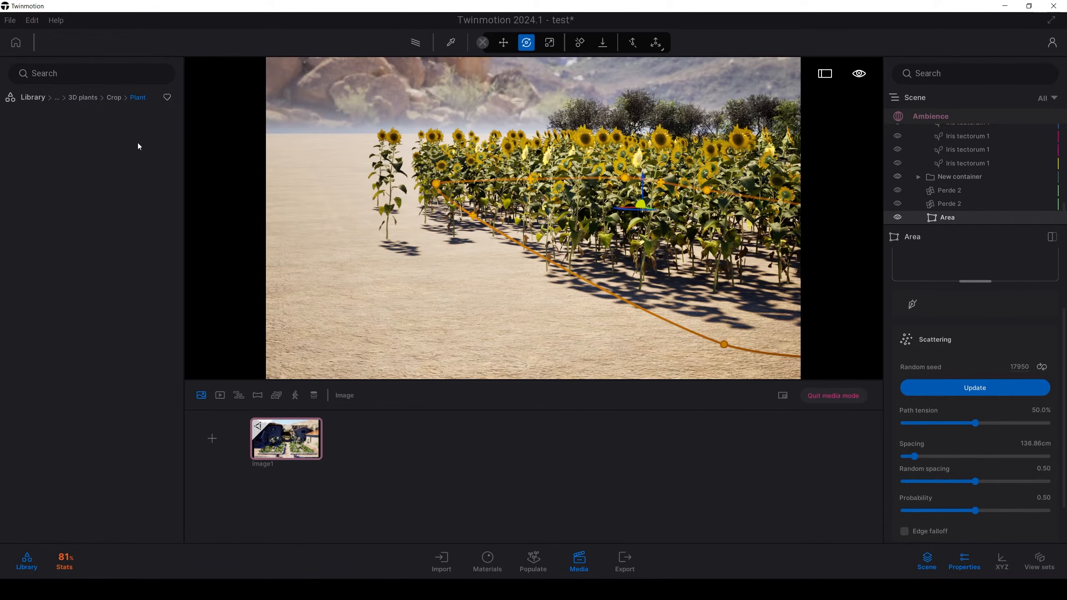
left_click(119, 99)
left_click(52, 132)
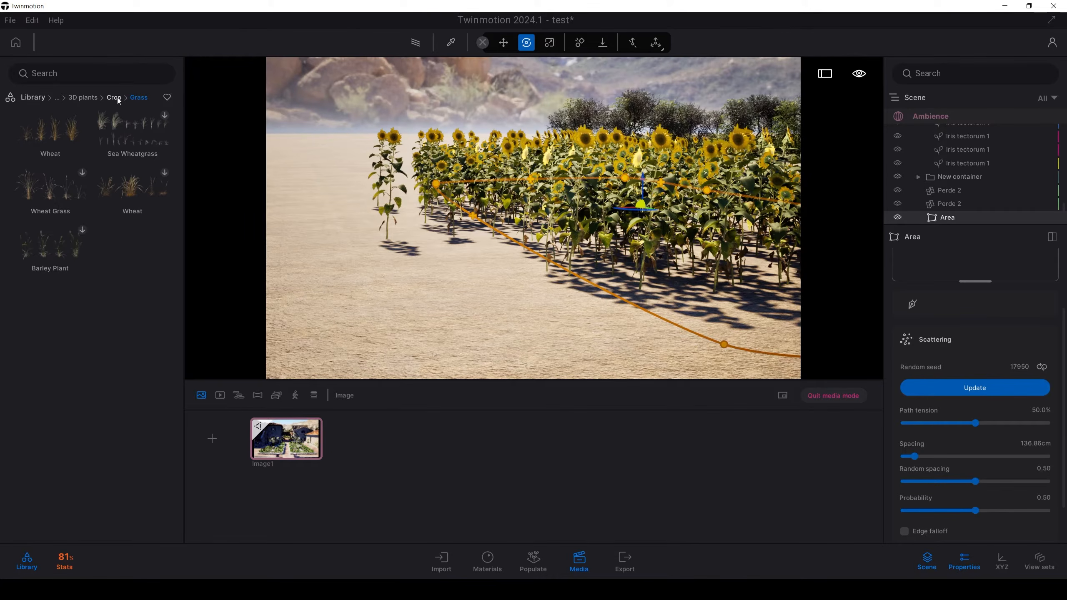
left_click(119, 99)
left_click(116, 100)
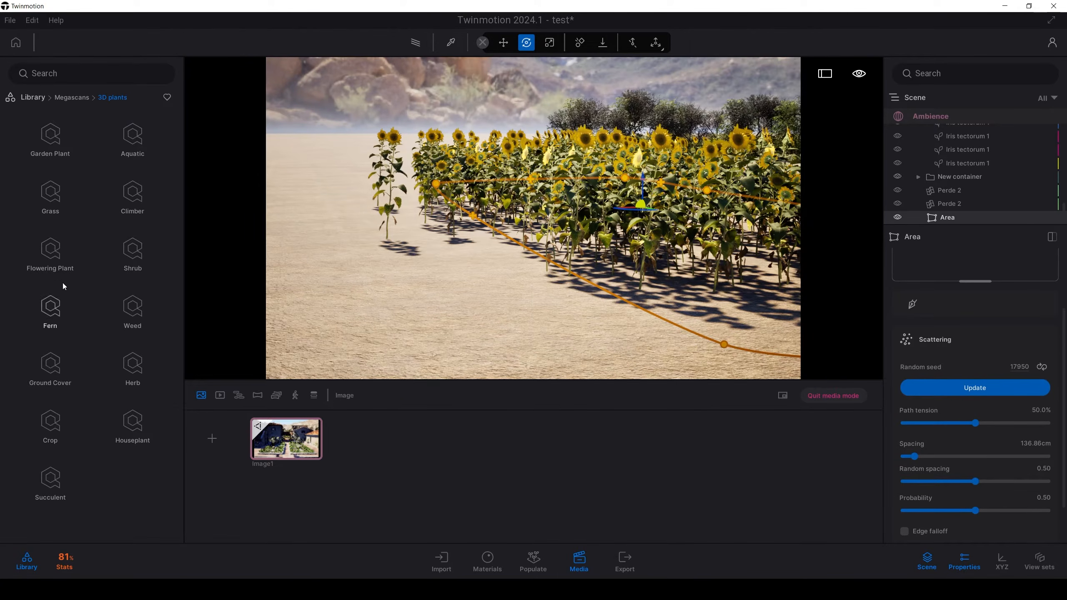
Step: Place the Megascans Sunflower set from the Flowering Plant Flowerhead collection on the bare ground in front of the field
left_click(53, 269)
left_click(52, 141)
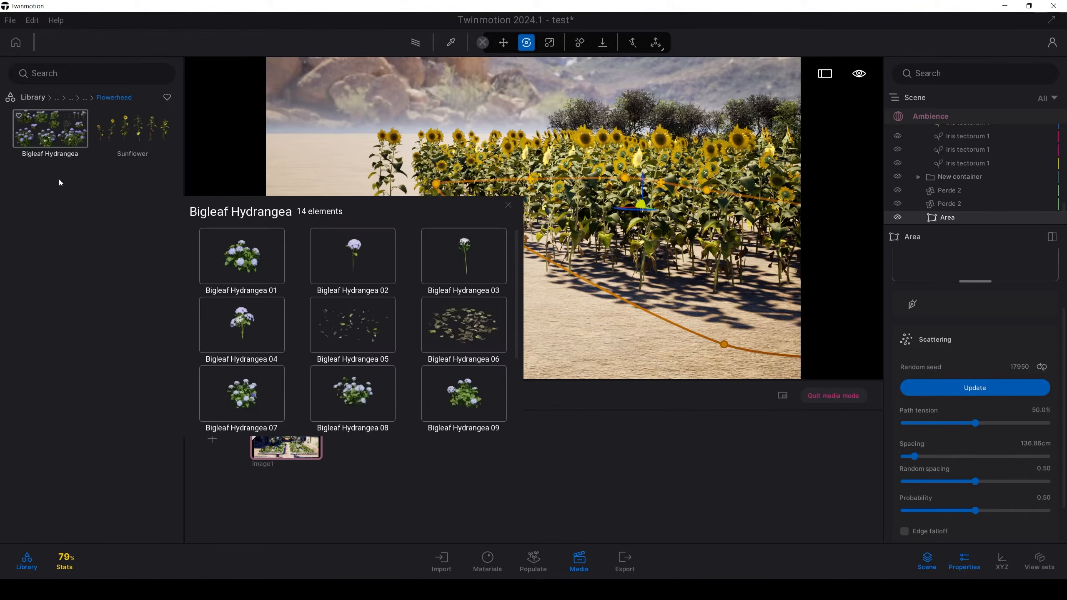
mouse_move(132, 145)
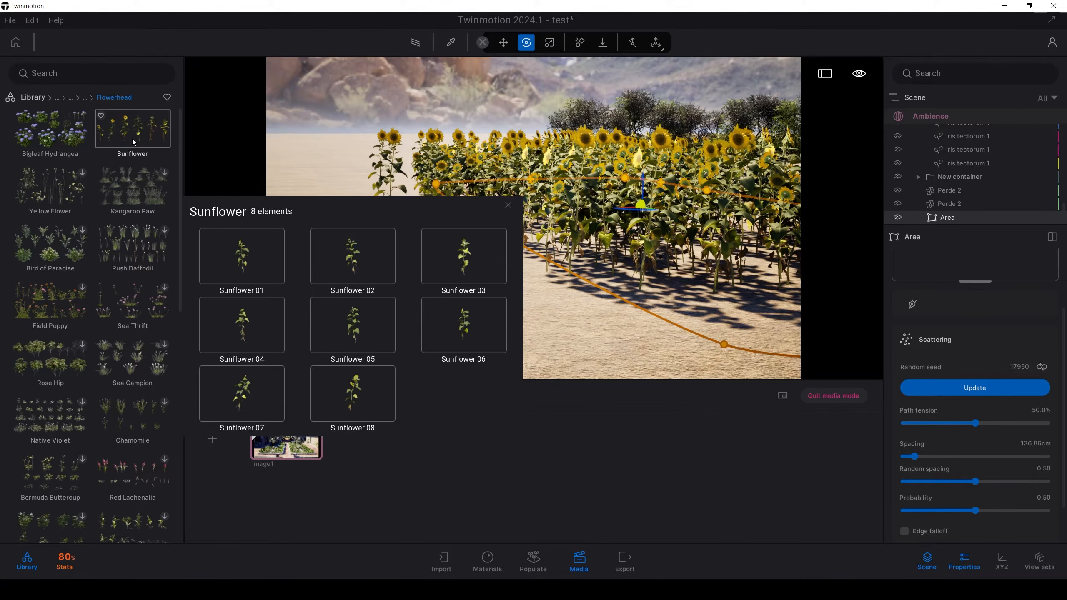
left_click(134, 142)
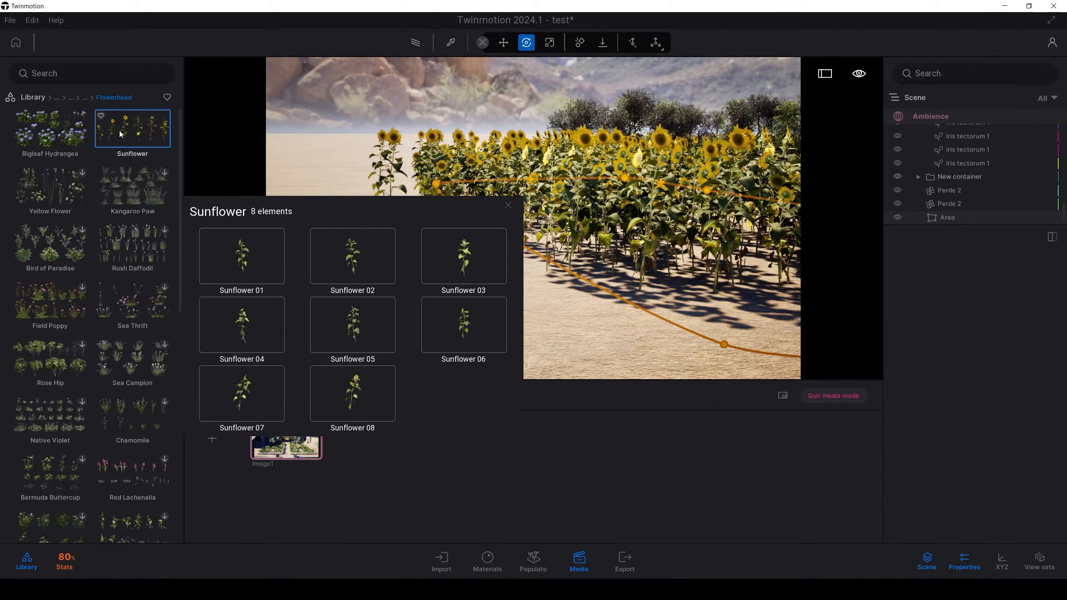
left_click_drag(120, 134, 452, 348)
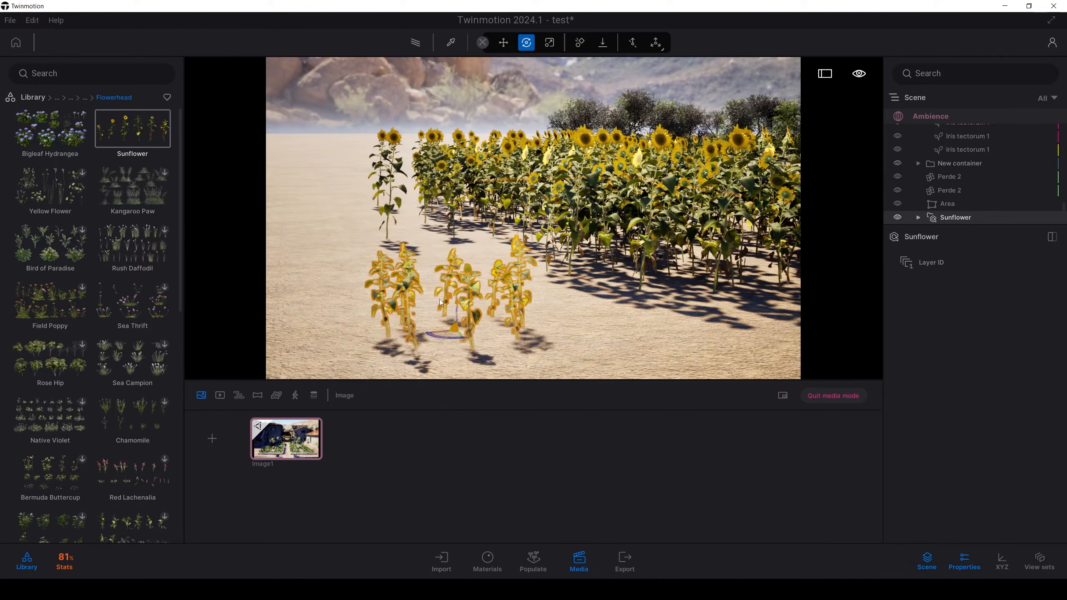
Step: Examine the placed Megascans sunflowers up close, checking their flower heads and leaves beside the planted field
right_click_drag(440, 302, 565, 304)
key("w")
key("s")
key("e")
key("w")
key("q")
key("s")
key("e")
key("w")
key("w")
key("s")
key("w")
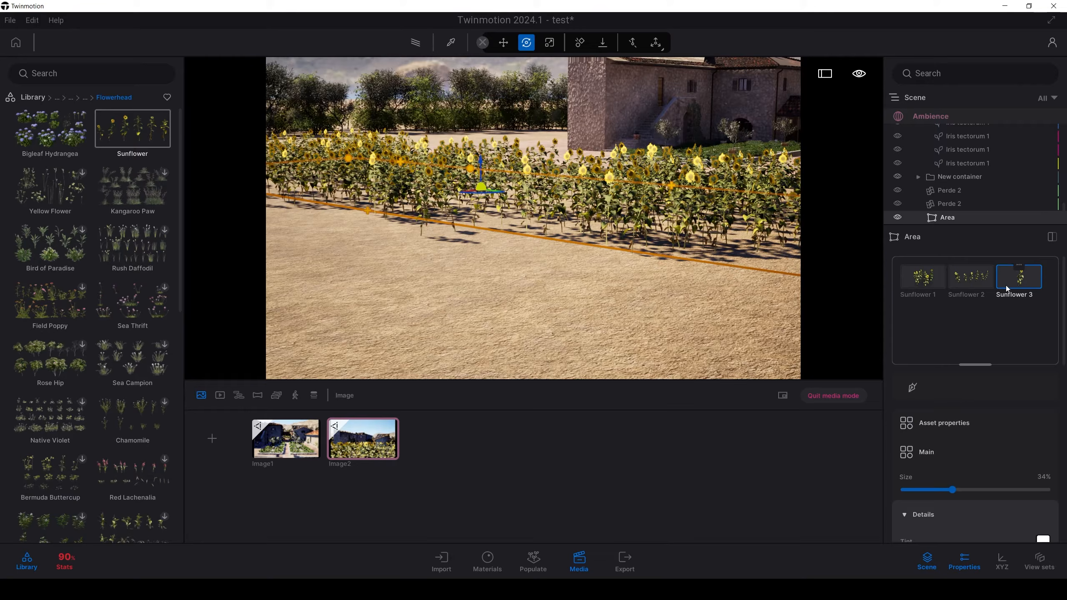
Step: Replace Sunflower 1, 2 and 3 in the populate area with the Megascans Sunflower set
left_click(932, 284, "shift")
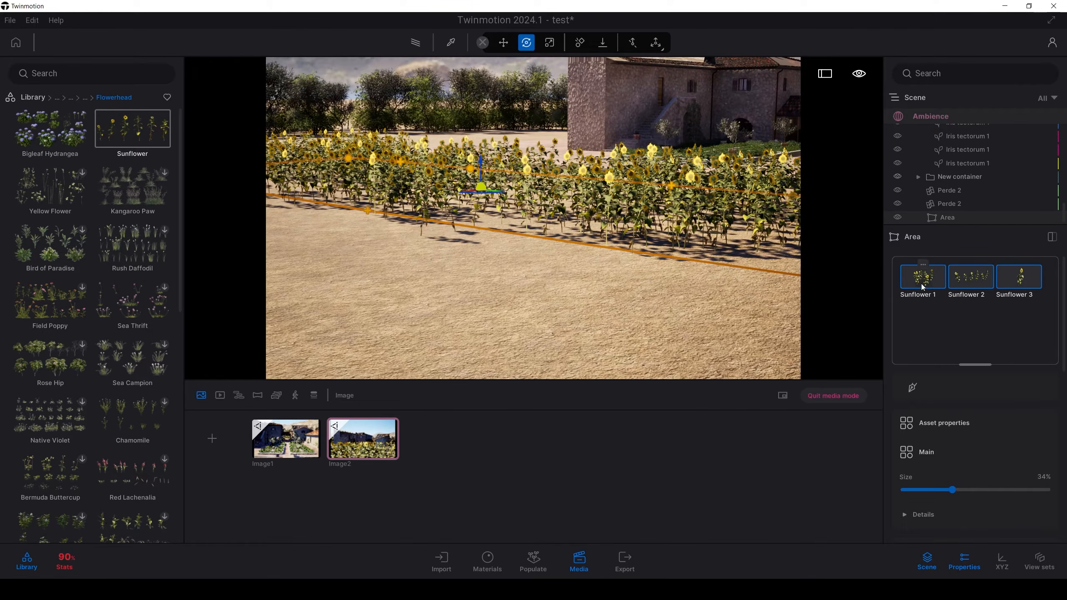
right_click(921, 284)
left_click(938, 316)
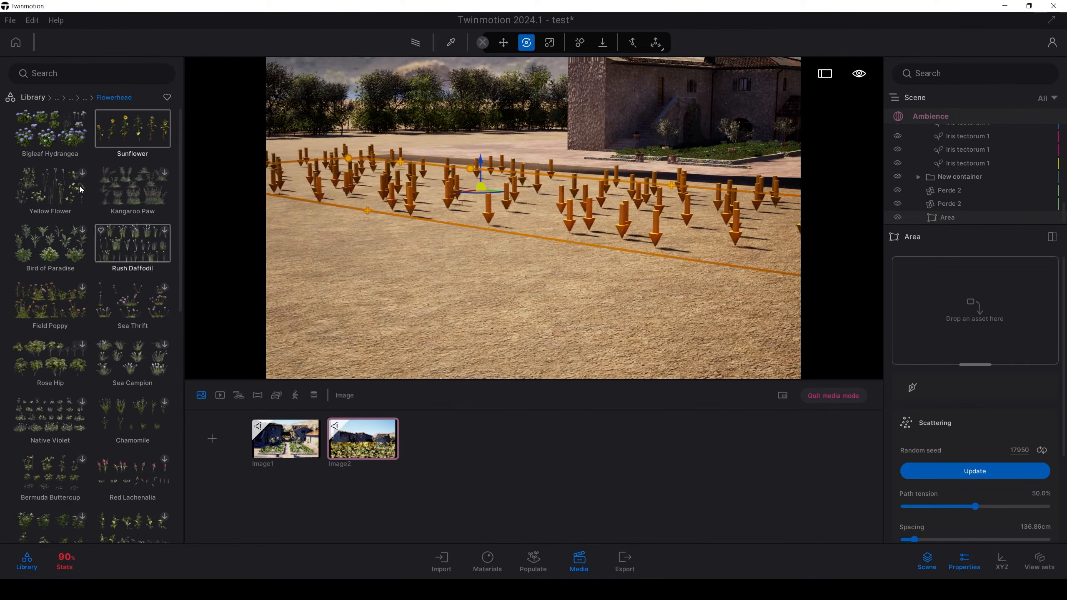
left_click_drag(127, 145, 912, 315)
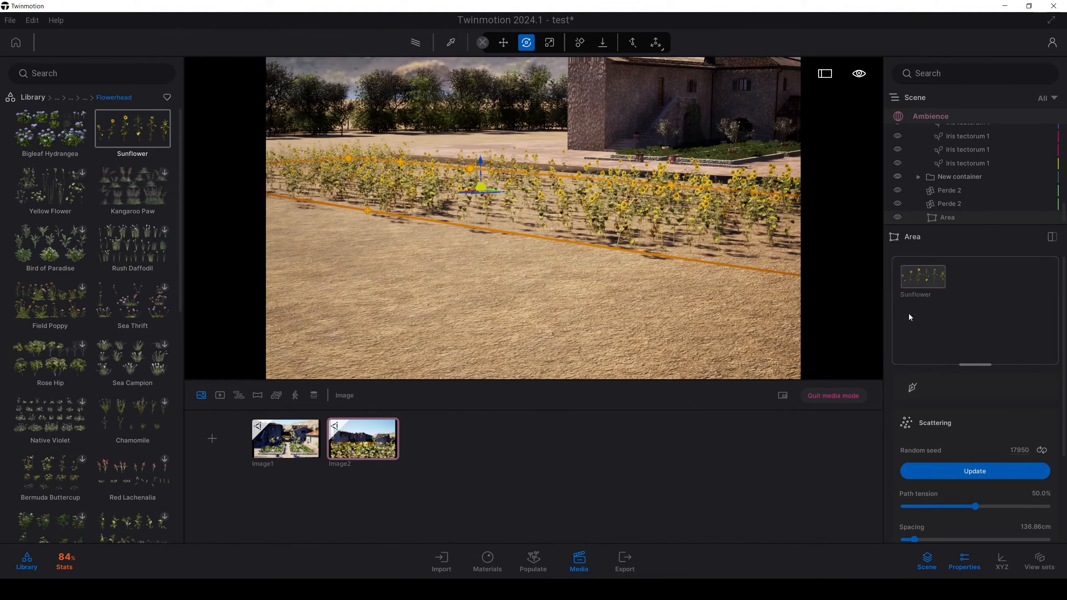
Step: Set the scale offset of the area's Sunflower asset to 1.43 and view the field towards the villa
scroll(962, 487, "down", 5)
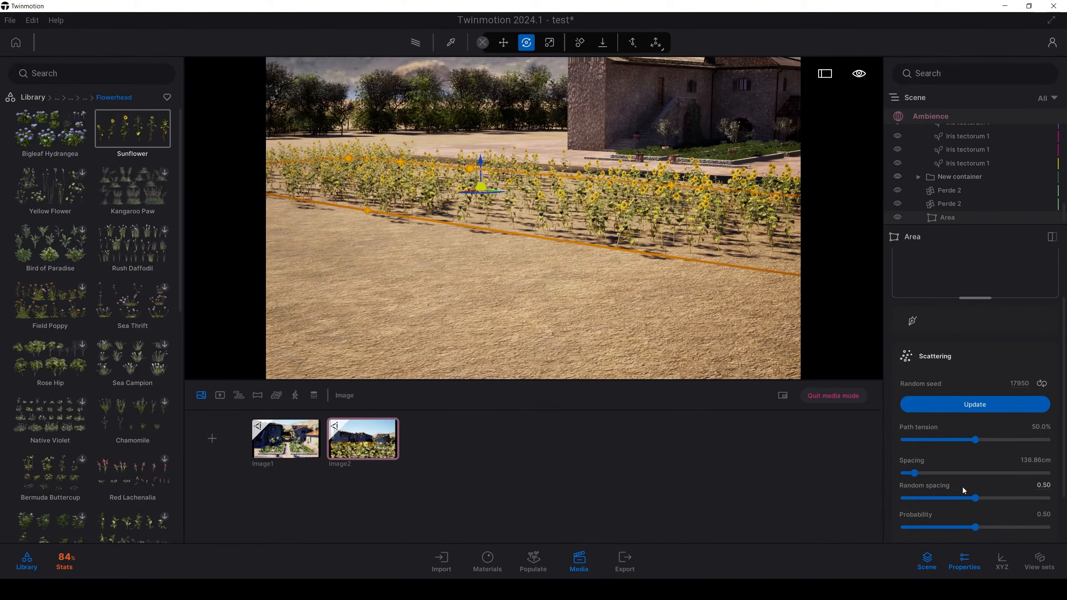
scroll(962, 487, "up", 5)
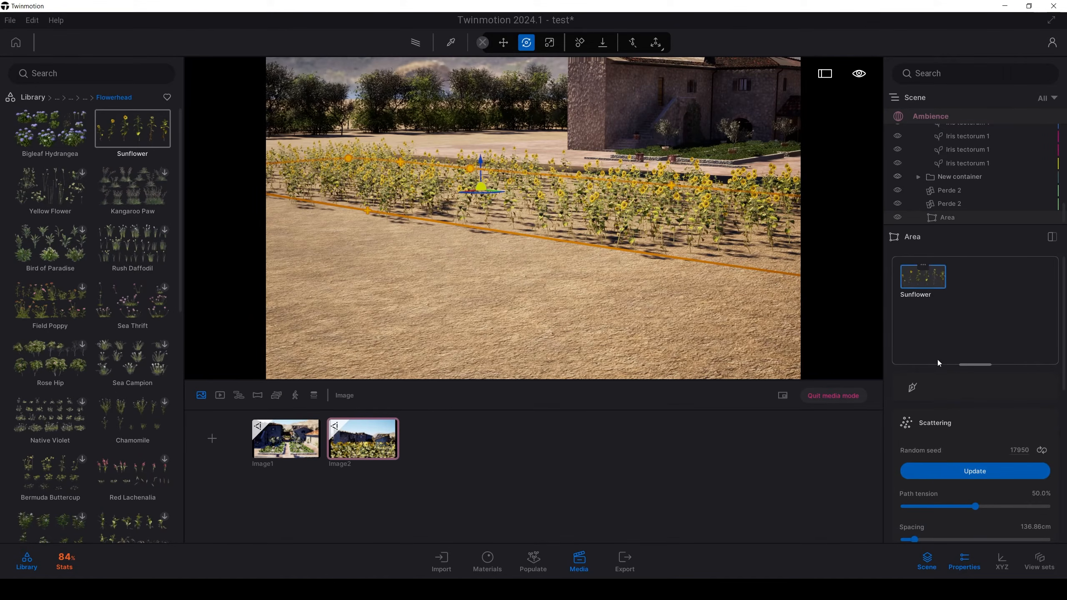
scroll(967, 438, "down", 5)
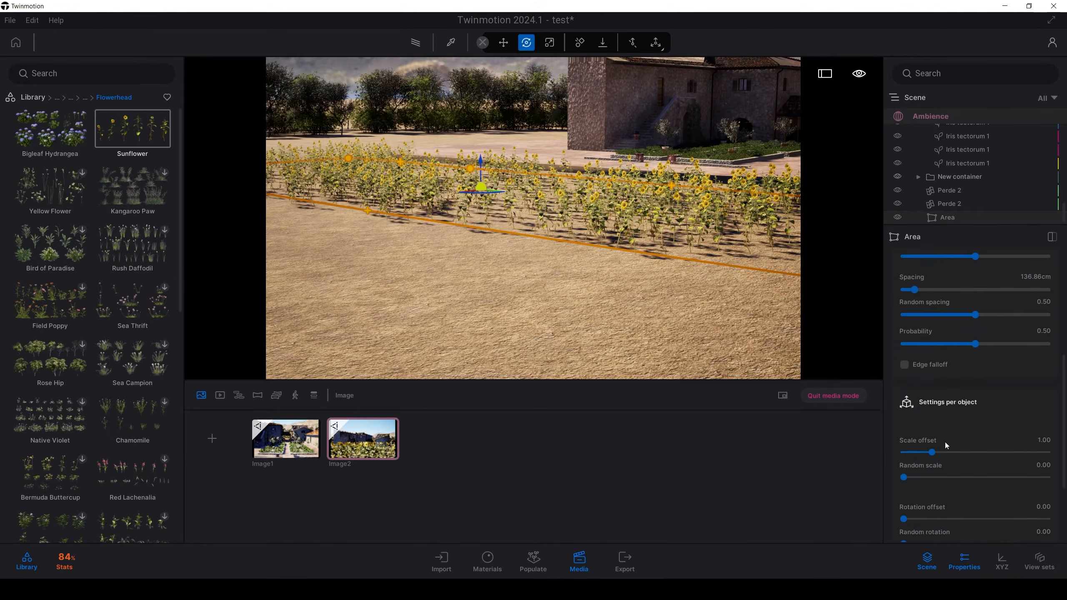
scroll(945, 442, "down", 2)
left_click_drag(933, 368, 949, 368)
key("w")
right_click_drag(672, 252, 739, 232)
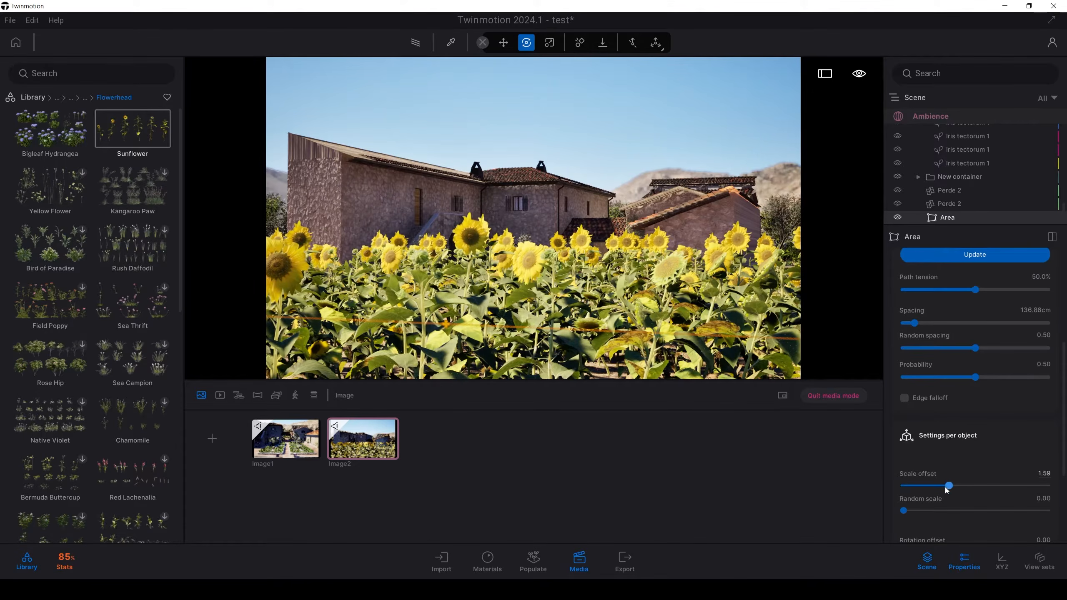
left_click_drag(946, 487, 946, 489)
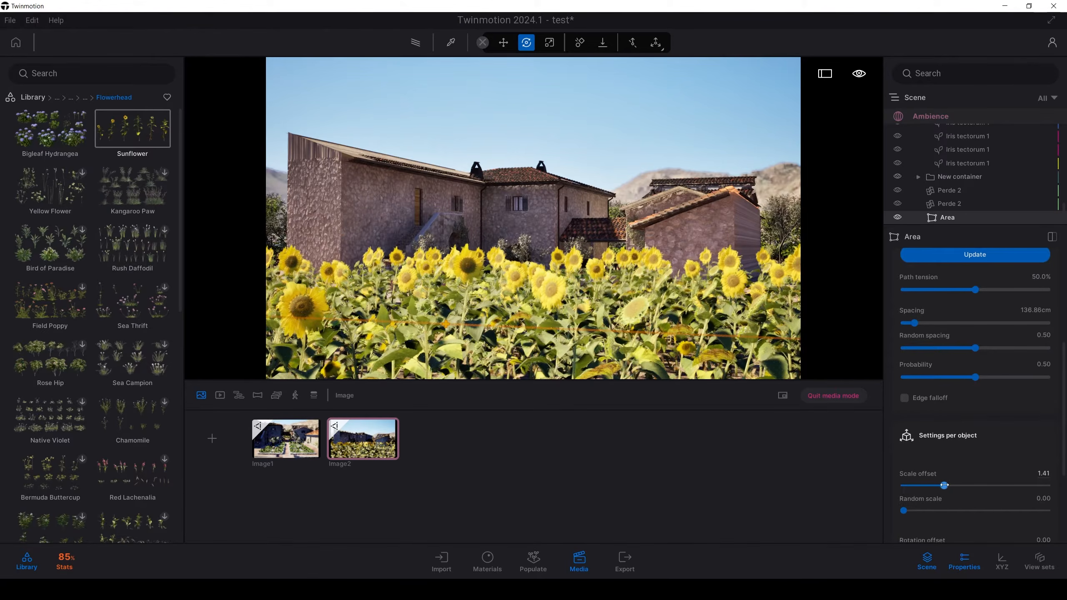
Step: Rotate Image2's HDRI environment to 79° so that the rocky hillside stands behind the villa
left_click(663, 111)
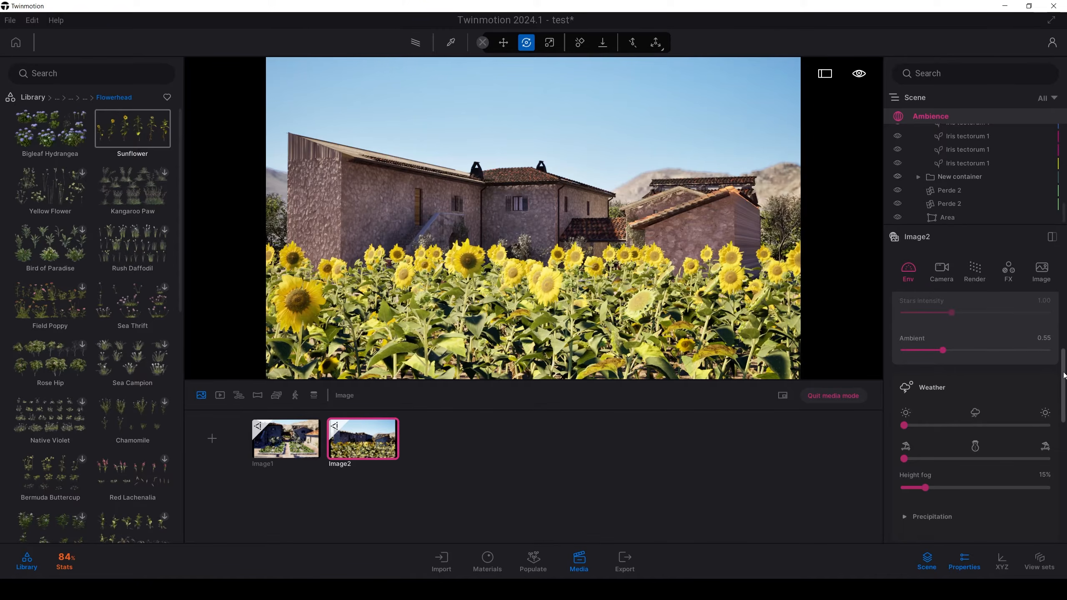
left_click_drag(1065, 376, 1065, 468)
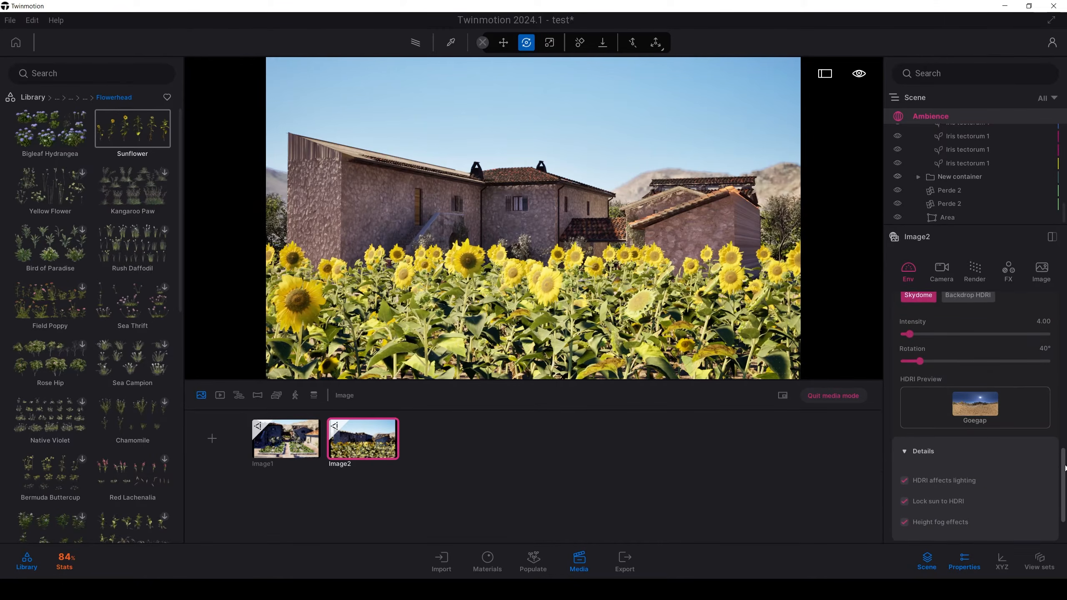
scroll(914, 410, "up", 2)
left_click_drag(920, 418, 986, 417)
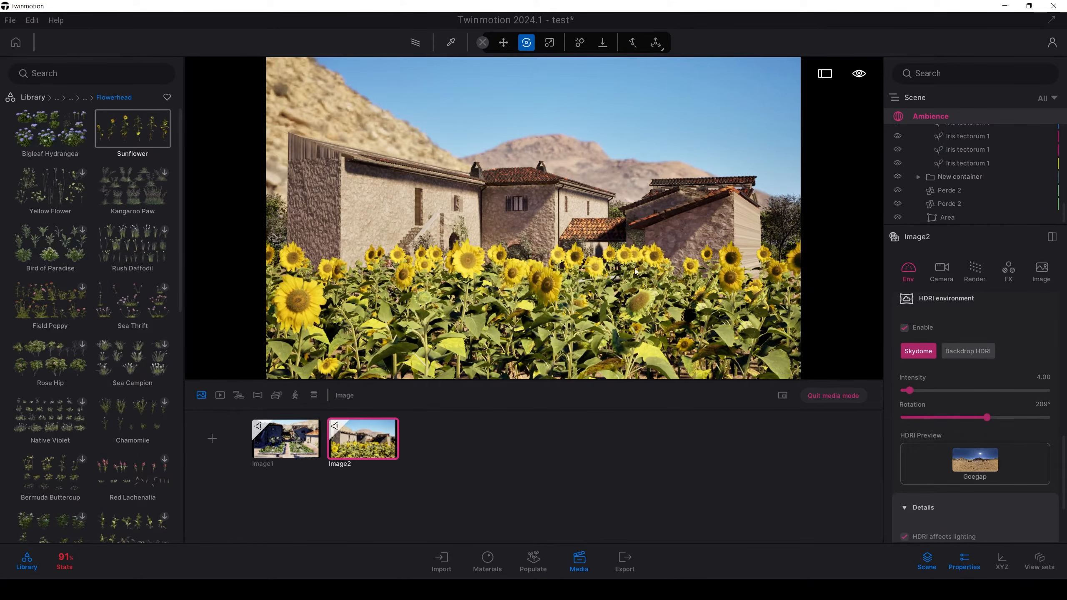
left_click(935, 418)
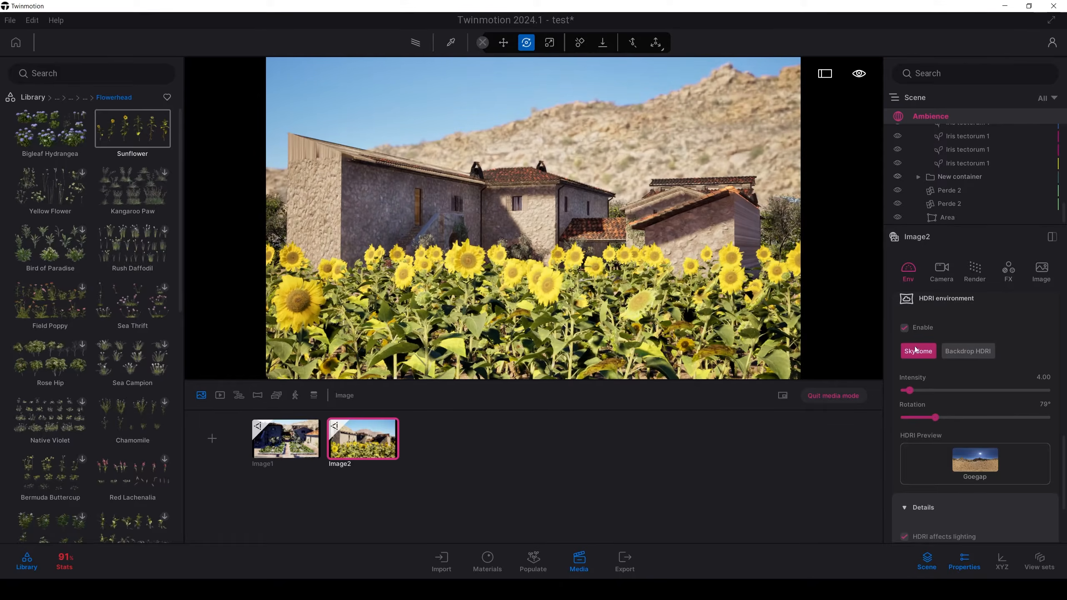
Step: Unlock the sun from the HDRI in Image2 and set the time of day to 16:45
scroll(932, 424, "down", 2)
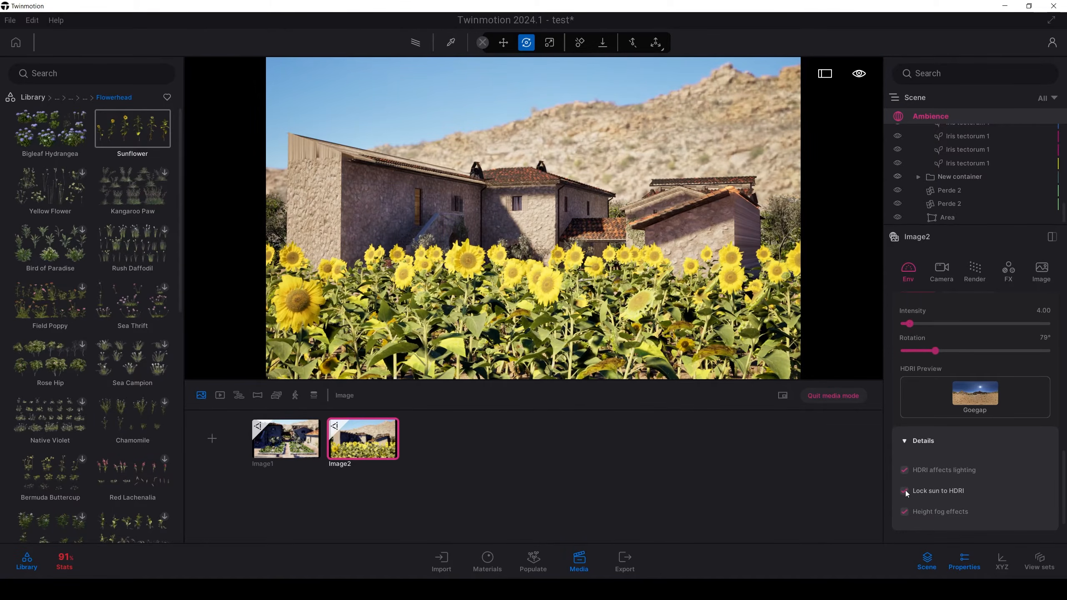
left_click(905, 491)
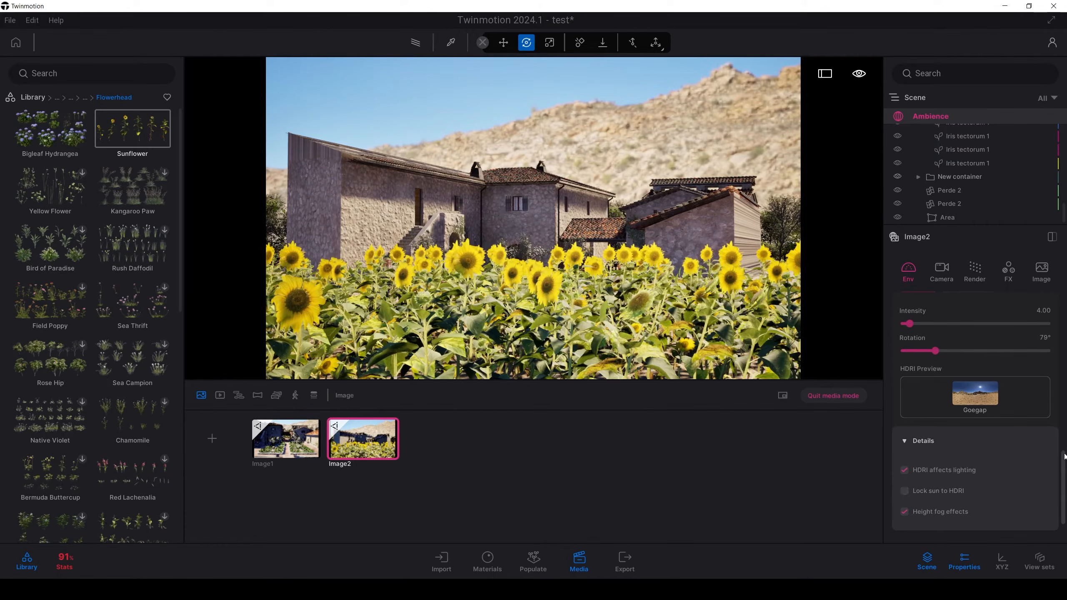
left_click_drag(1065, 457, 1062, 293)
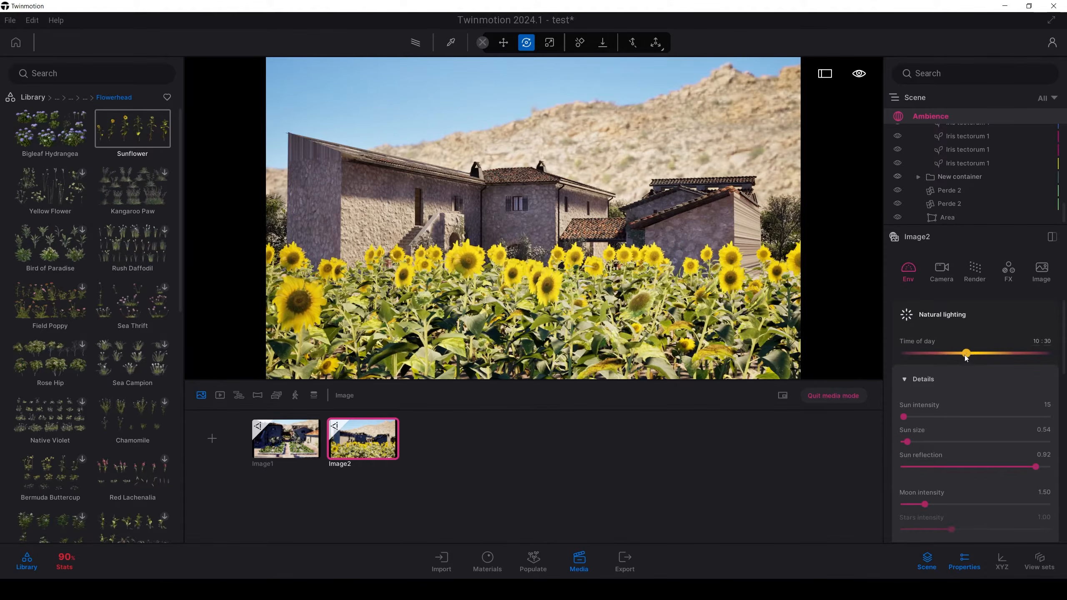
left_click_drag(985, 354, 1004, 354)
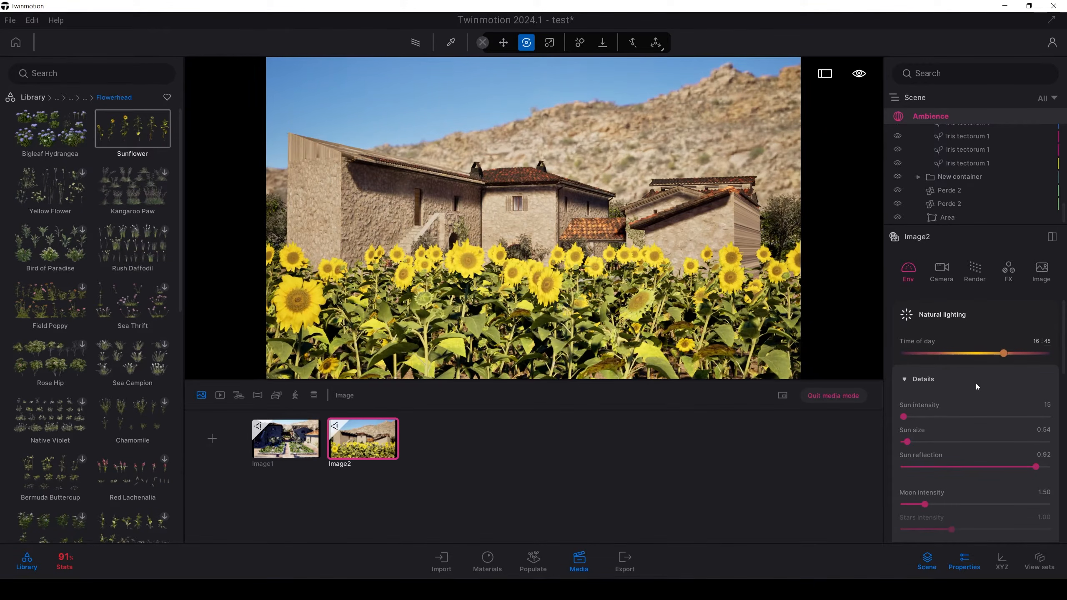
Step: Set Image2's sun north offset to 324° so sunlight falls on the villa's facade
scroll(952, 380, "down", 6)
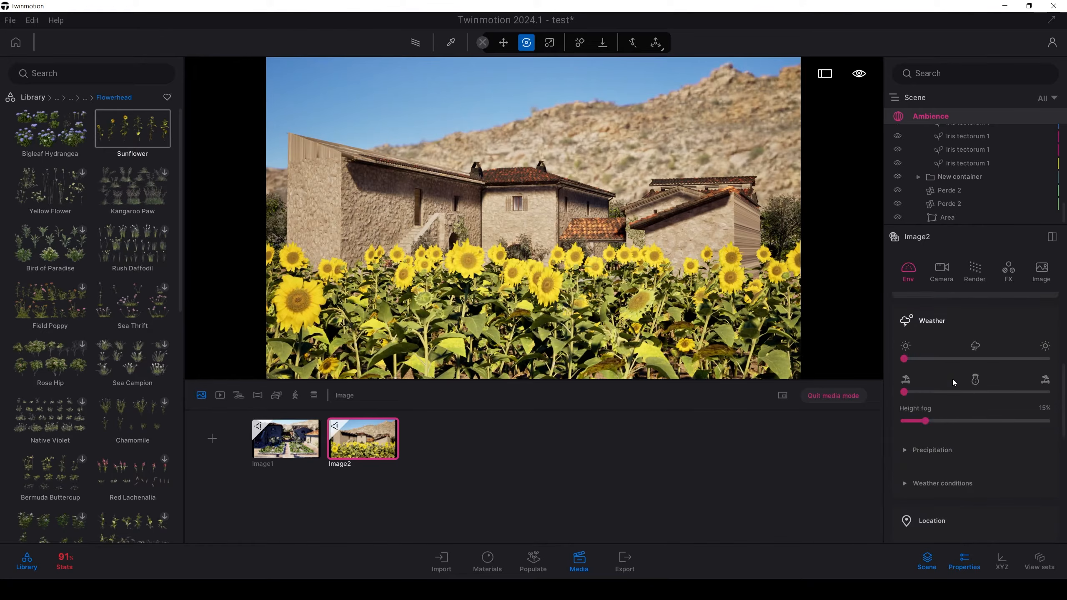
scroll(951, 380, "down", 1)
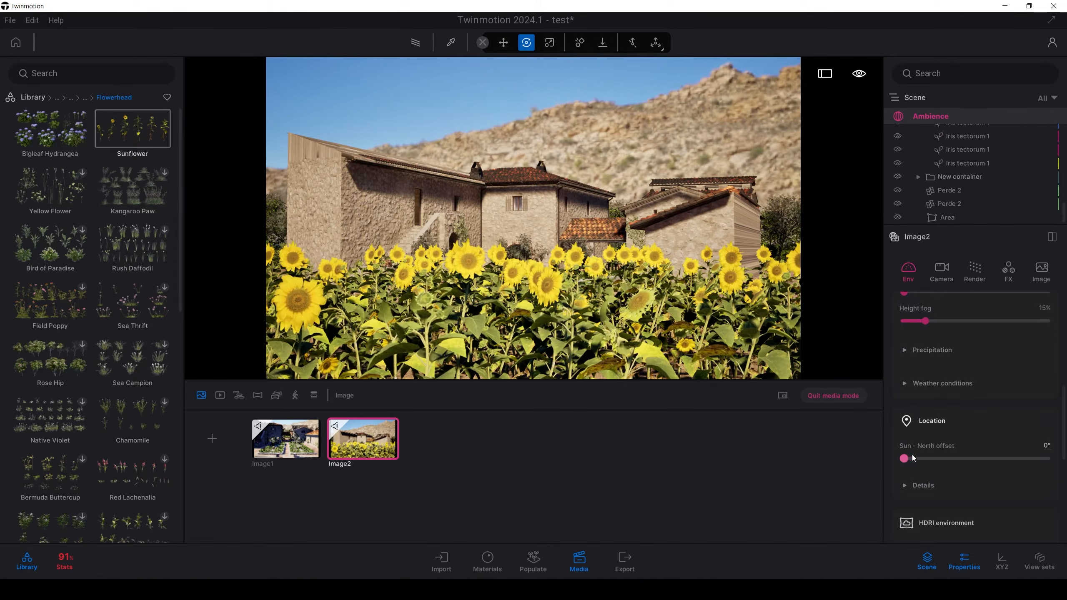
left_click_drag(904, 458, 1033, 447)
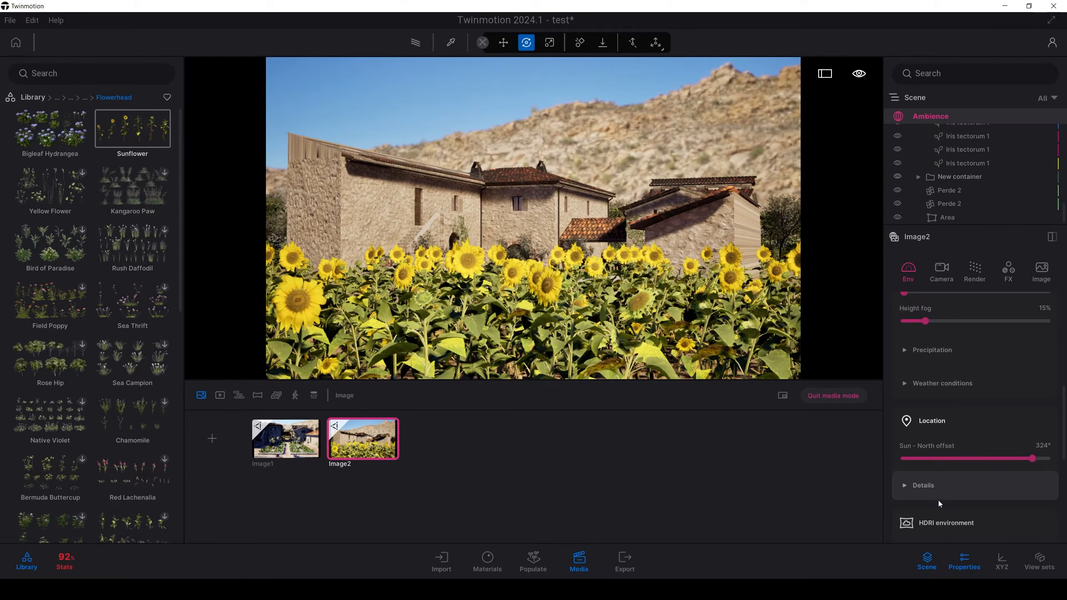
Step: Change the filmback preset of Image2's camera to Super 8mm
left_click(942, 273)
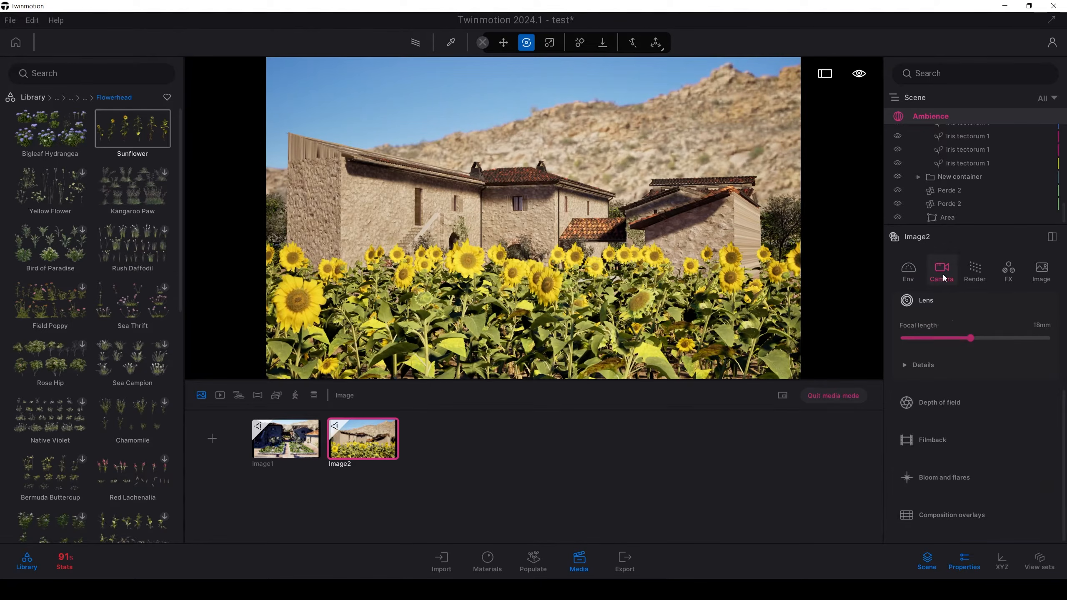
left_click(945, 453)
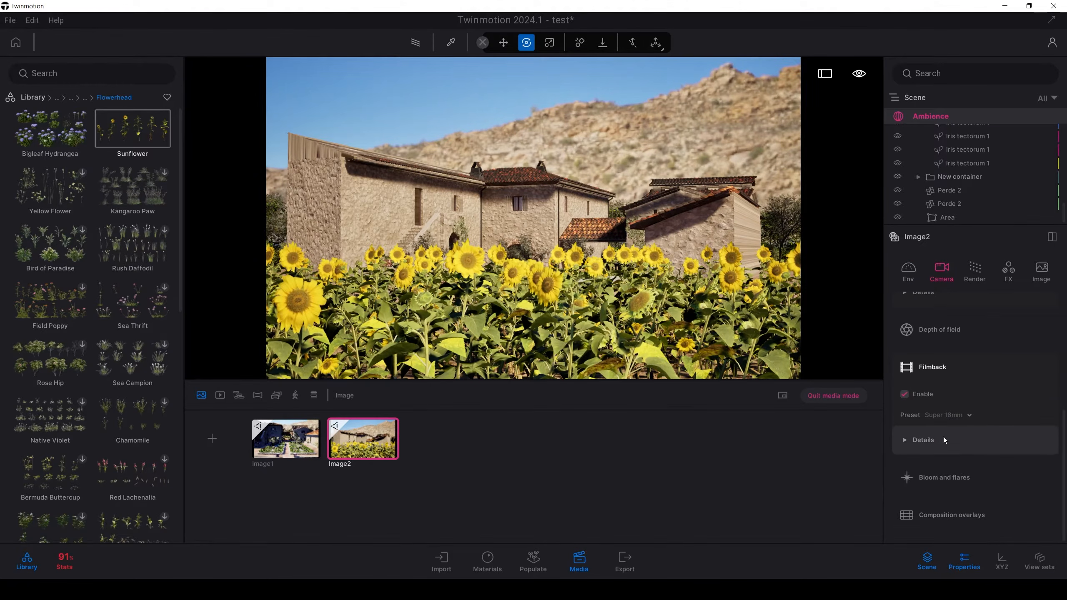
left_click(927, 440)
left_click(968, 356)
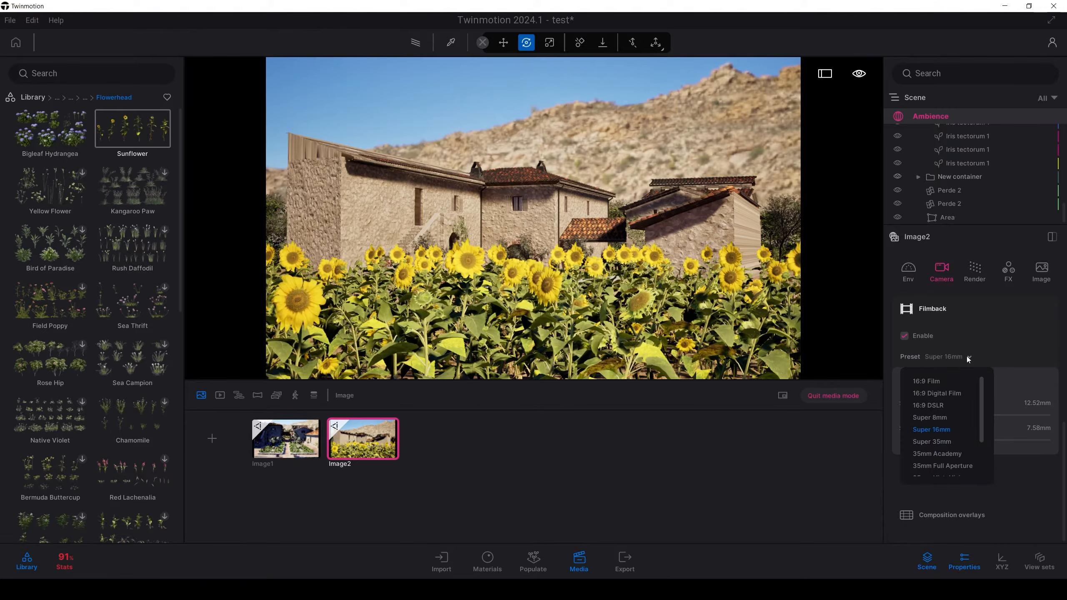
left_click(930, 418)
Step: Reframe the camera from slightly above the sunflowers onto the villa's arch and tiled porch roof, and update Image2 with this view
left_click(660, 110)
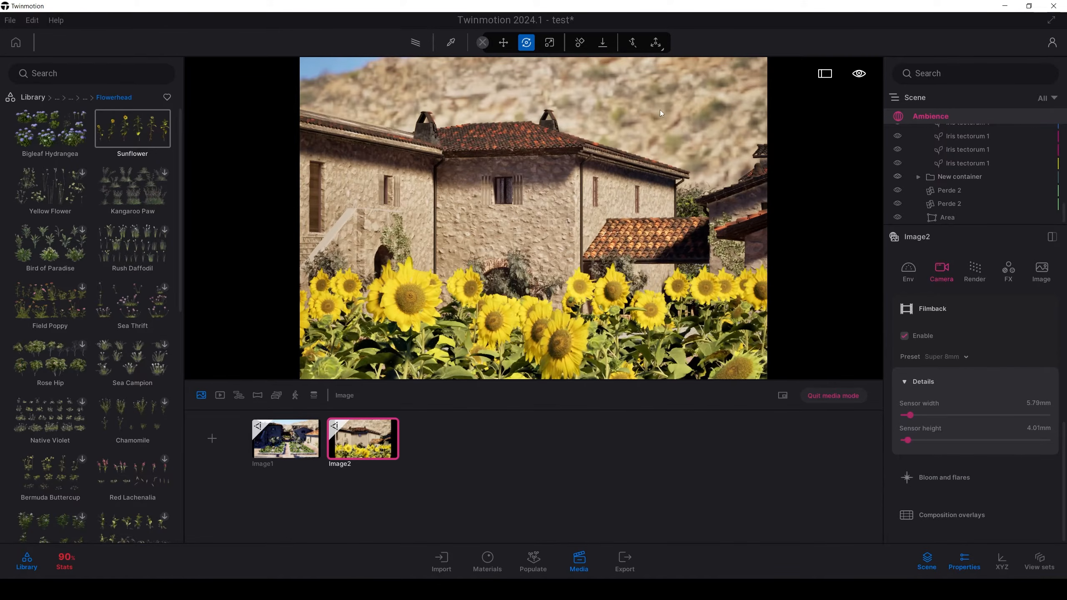
key("s")
key("s")
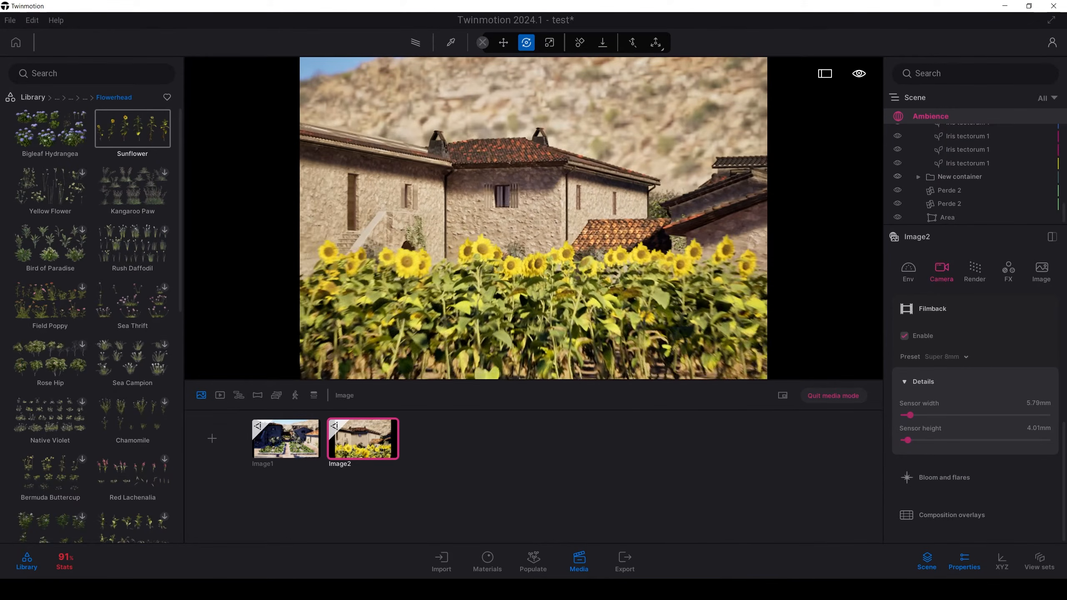
key("w")
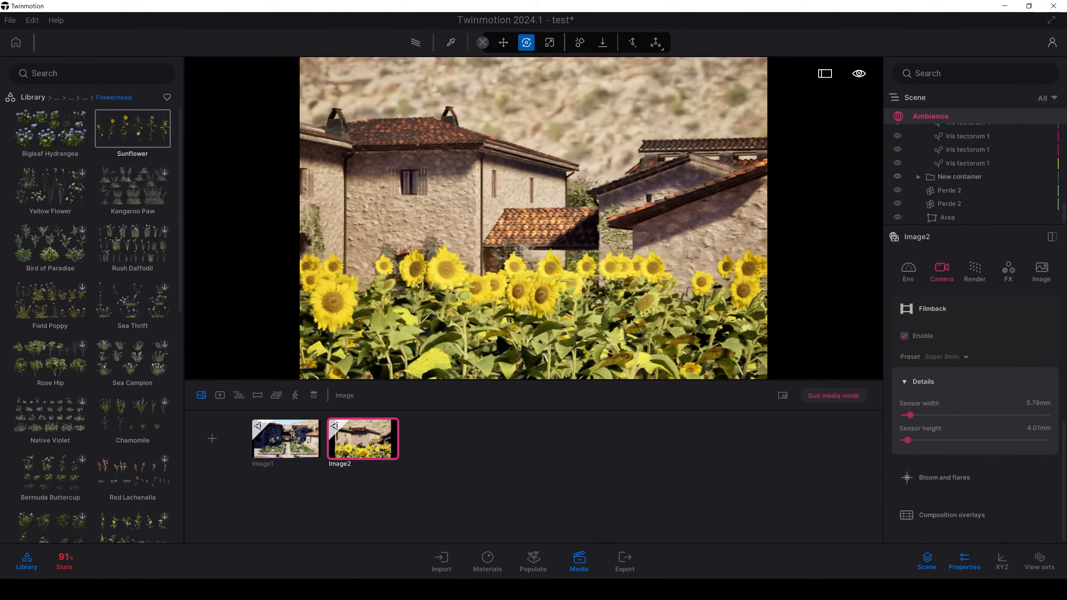
key("q")
key("e")
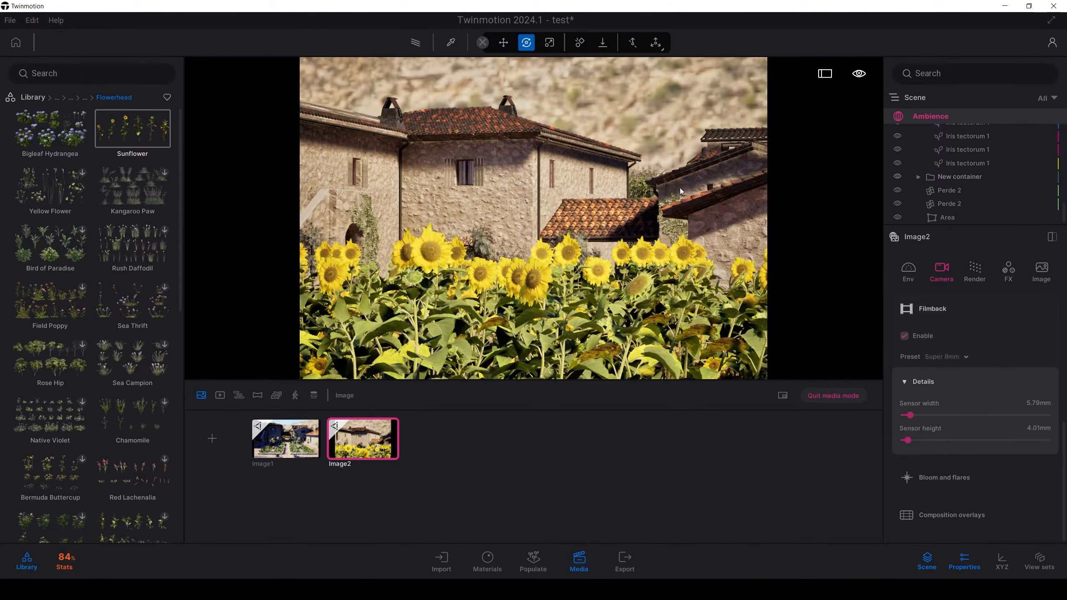
right_click_drag(680, 188, 666, 214)
key("q")
key("e")
key("s")
key("e")
key("q")
key("q")
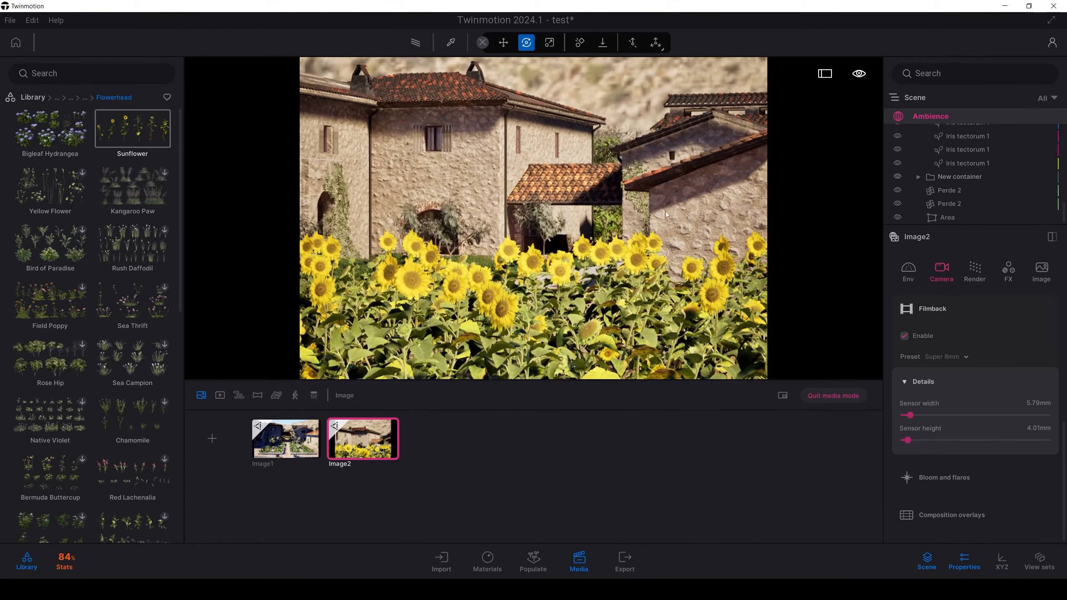
left_click(370, 421)
Step: Try times of day of 20:02 and 14:05 and a sun north offset of 210° on Image2
left_click(963, 273)
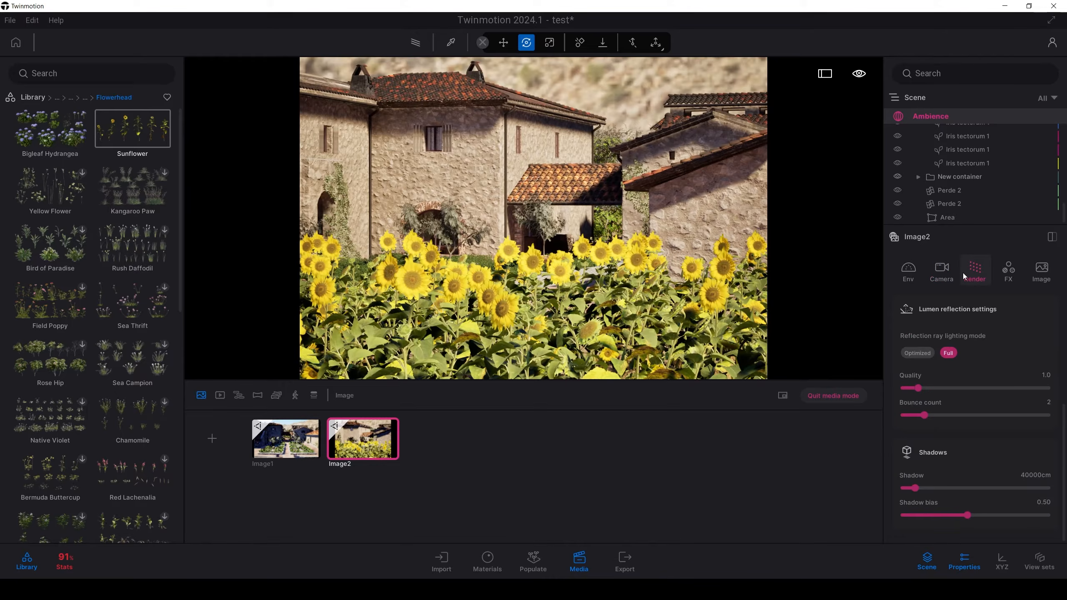
left_click(914, 273)
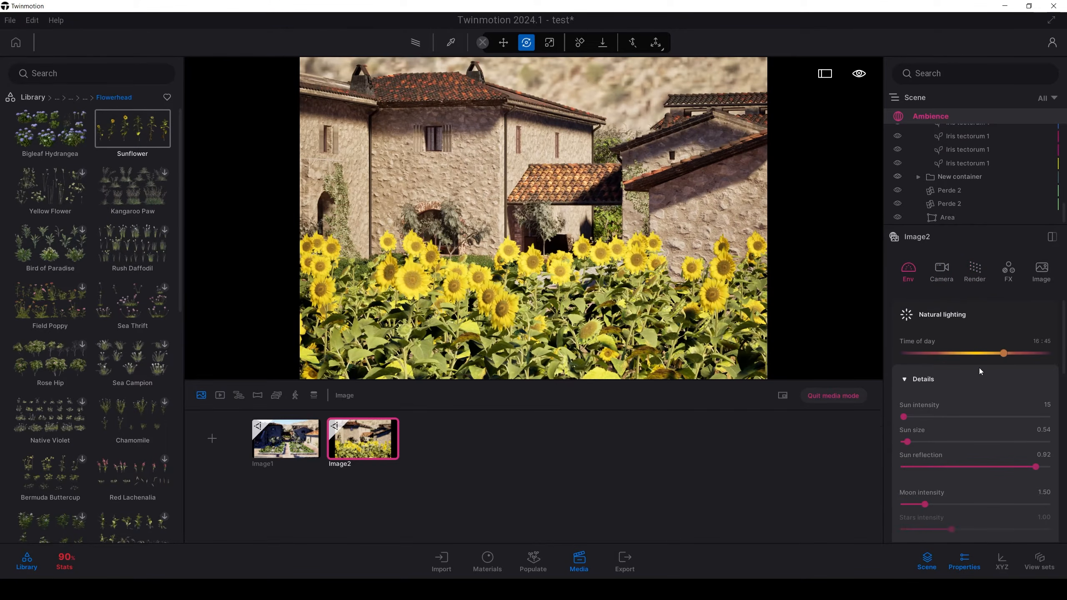
left_click_drag(1004, 354, 1024, 353)
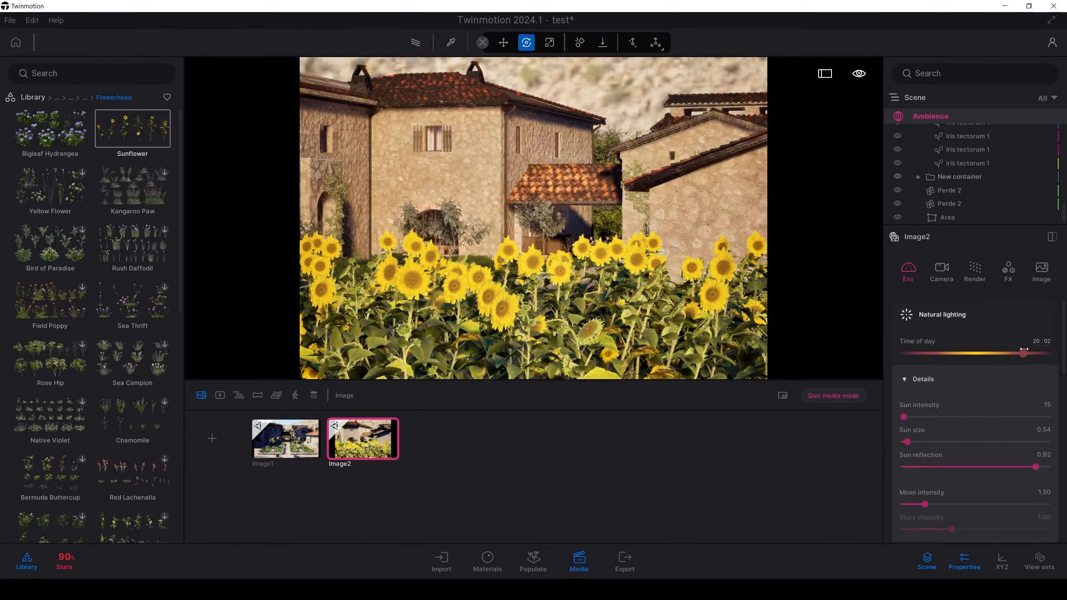
left_click(988, 353)
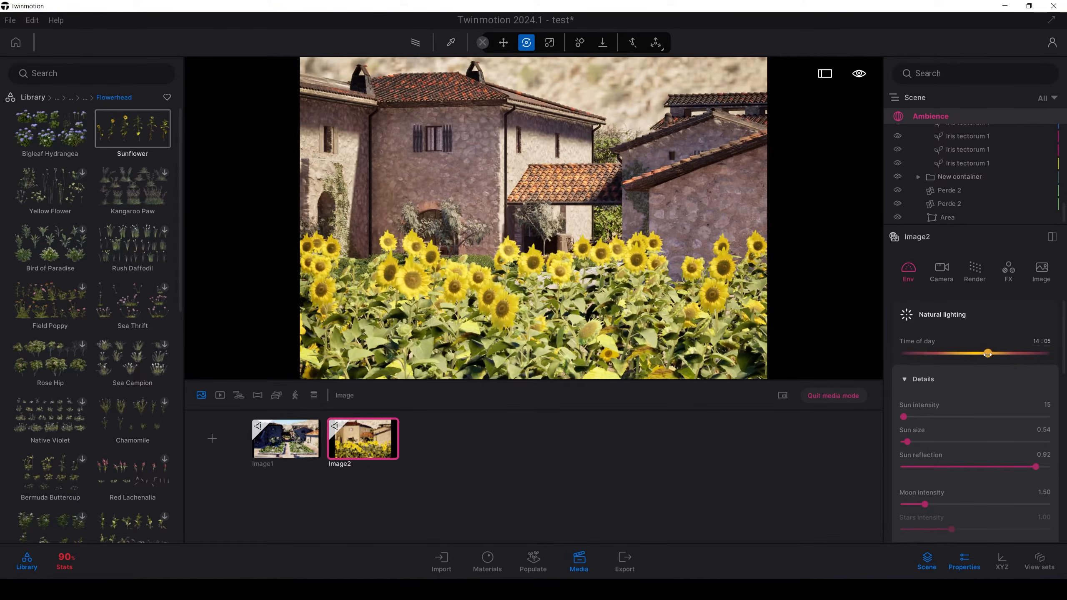
left_click_drag(988, 354, 1063, 439)
mouse_move(1033, 486)
left_mouse_down()
mouse_move(885, 490)
mouse_move(1049, 484)
left_mouse_up()
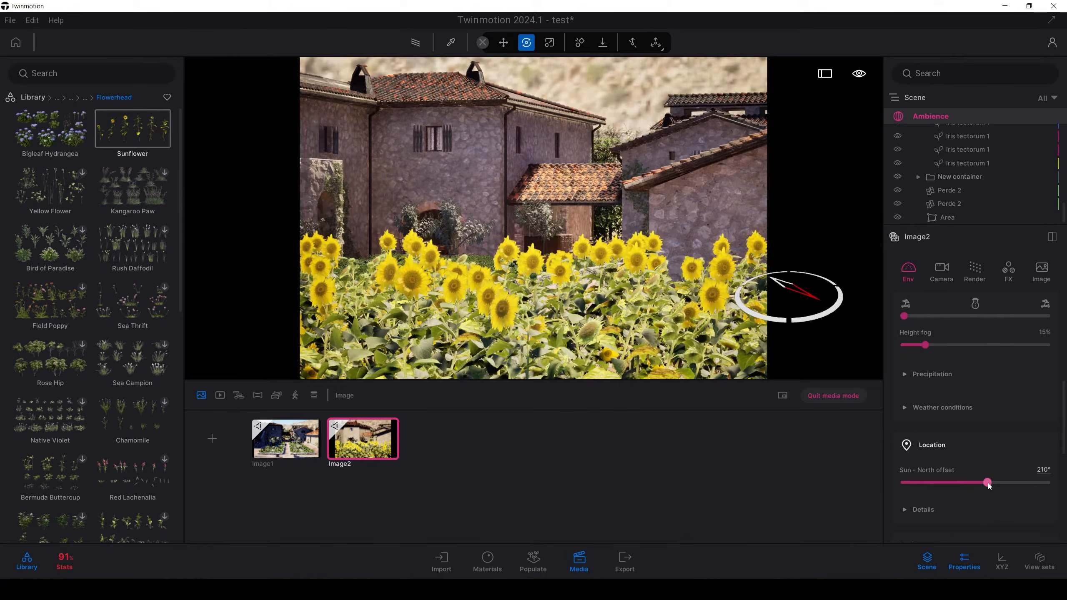
Step: Set the lens of Image2's camera to 64% vignetting, 5% sharpness and 1% chromatic aberration
left_click(942, 271)
left_click(908, 410)
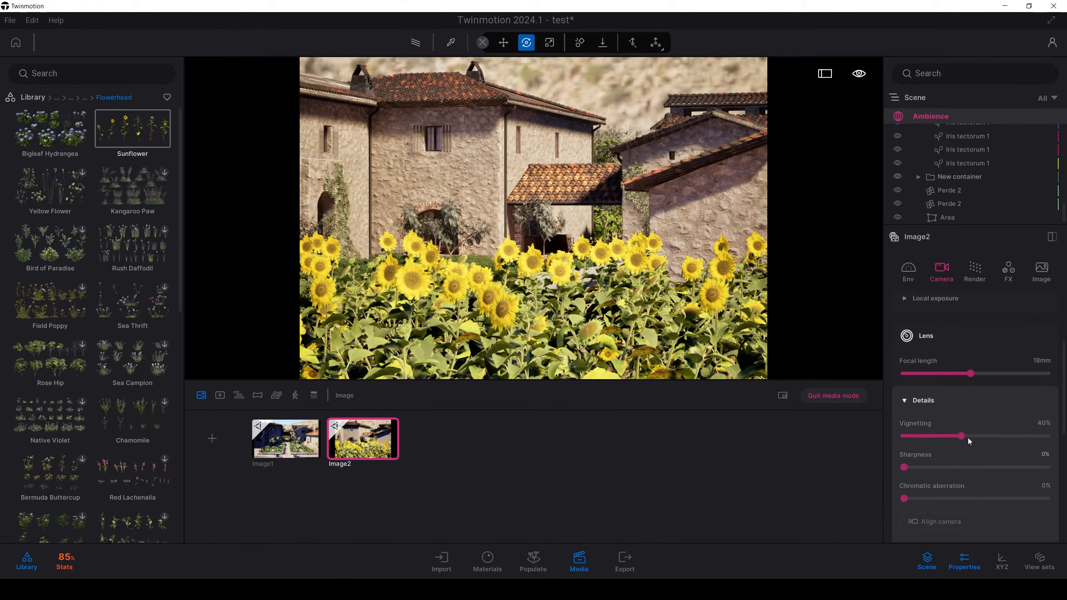
left_click_drag(961, 436, 995, 432)
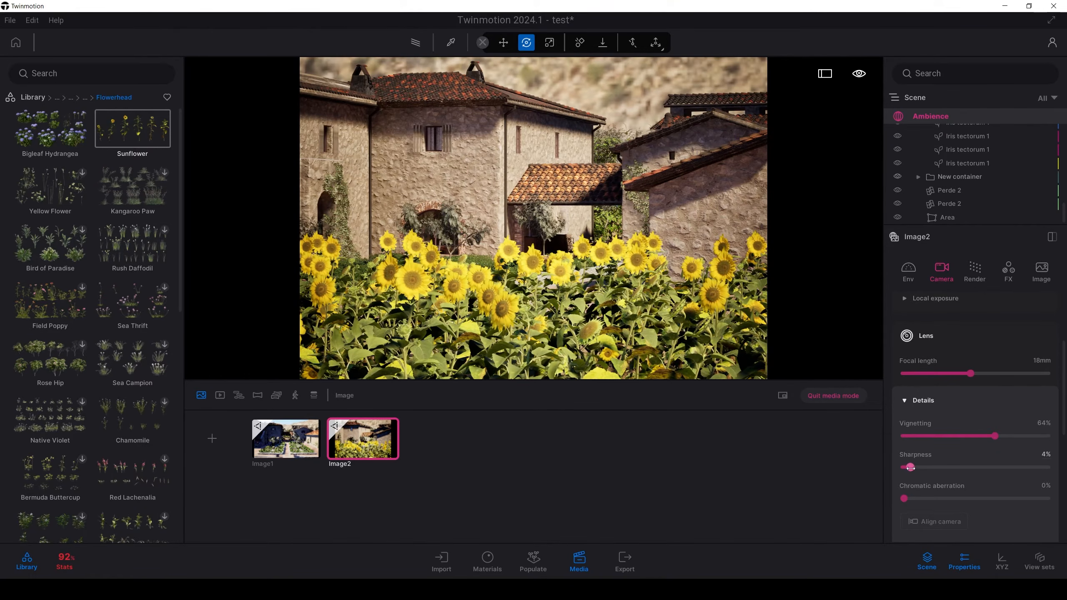
left_click_drag(910, 468, 912, 467)
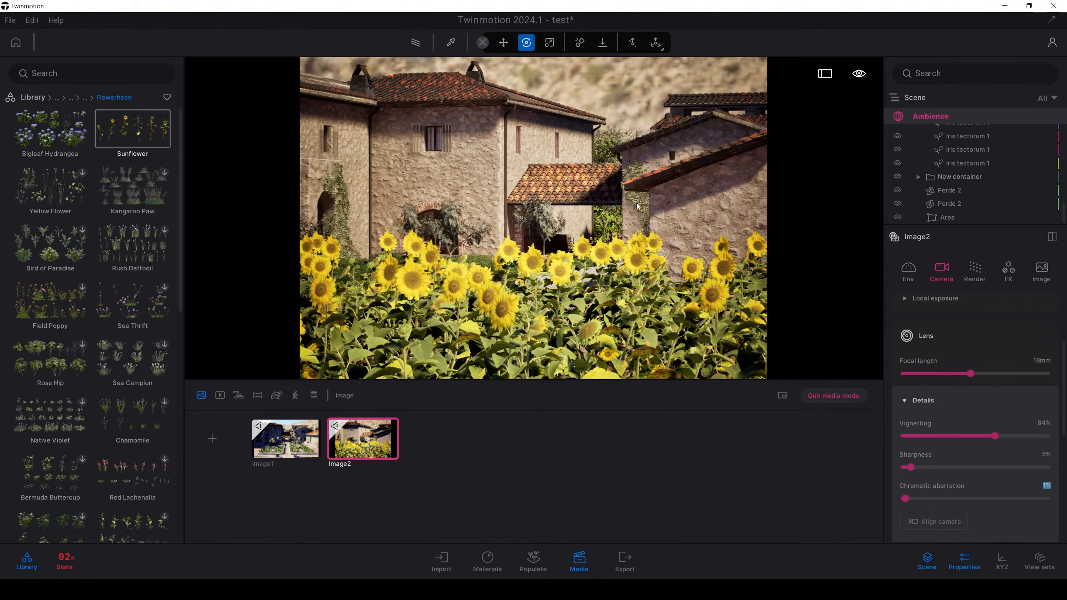
left_click(906, 402)
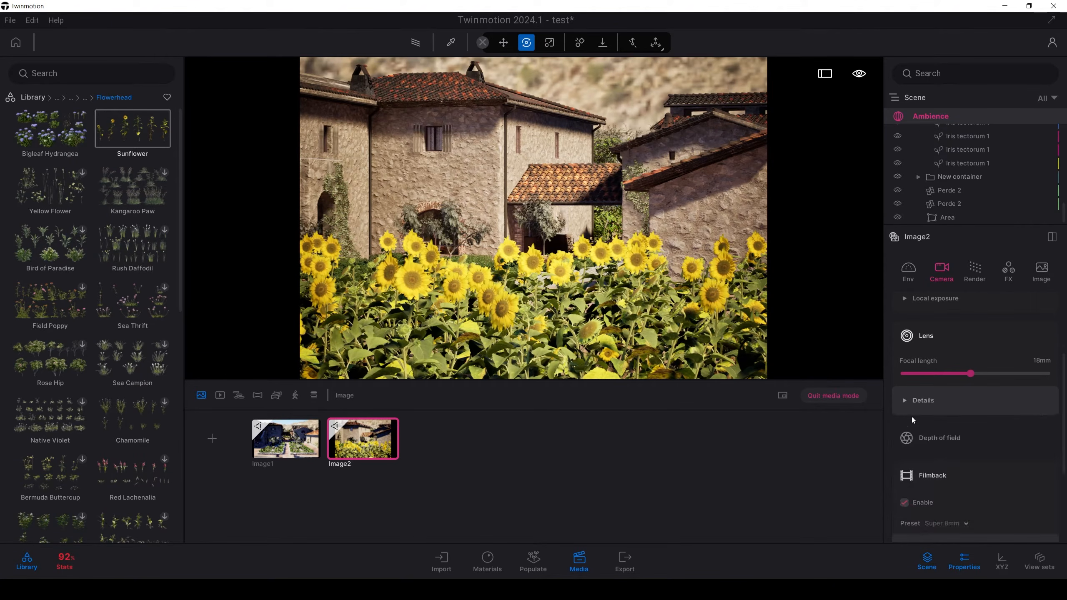
Step: Enable depth of field on Image2 and focus on the villa's stone wall at a distance of 3717.30 cm
left_click(914, 467)
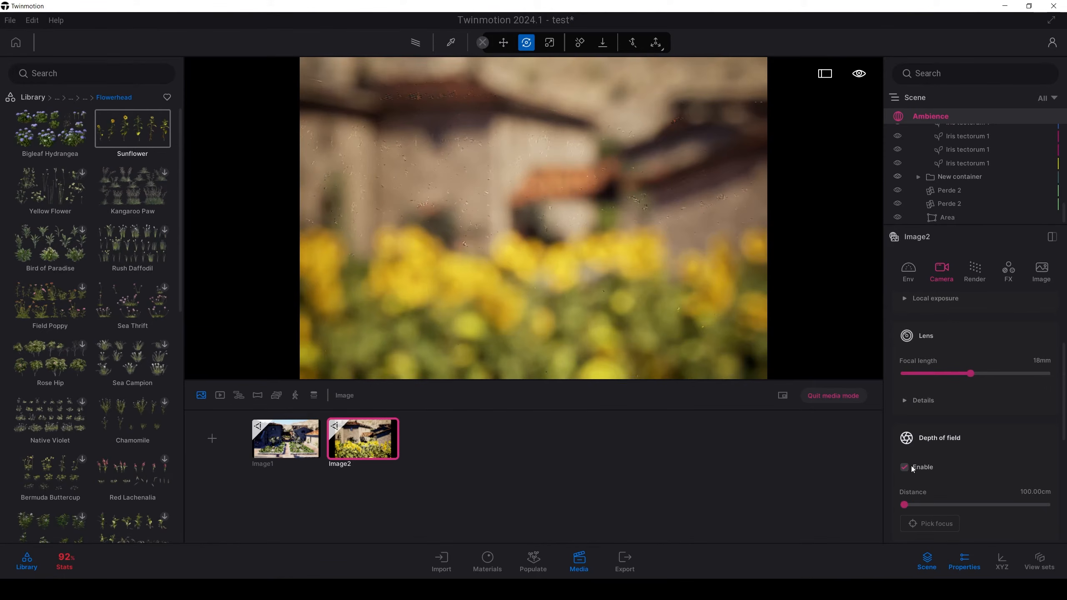
left_click(930, 523)
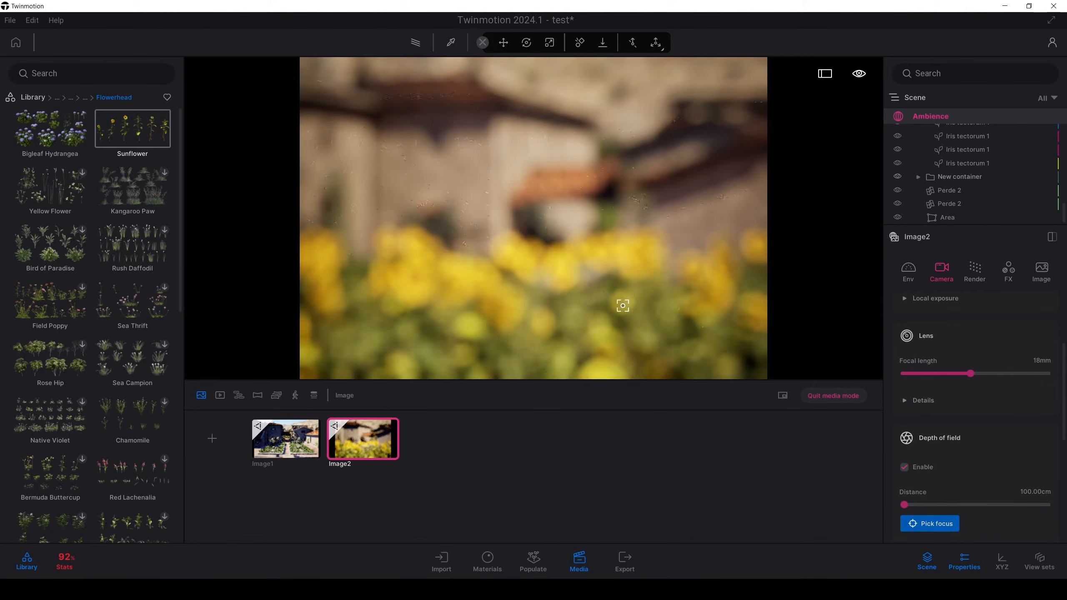
left_click(561, 274)
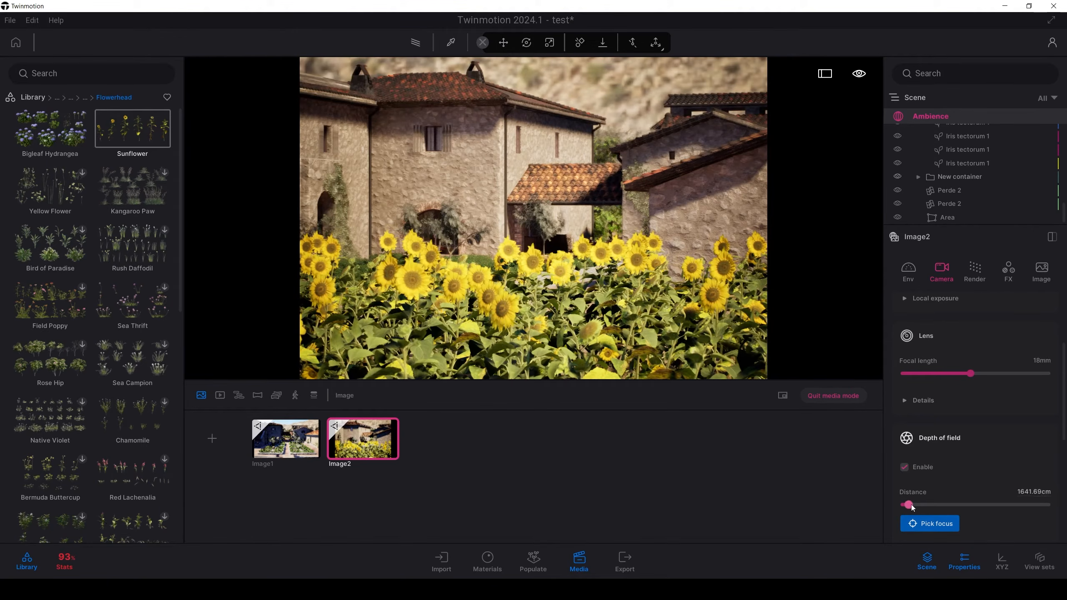
left_click_drag(908, 504, 908, 505)
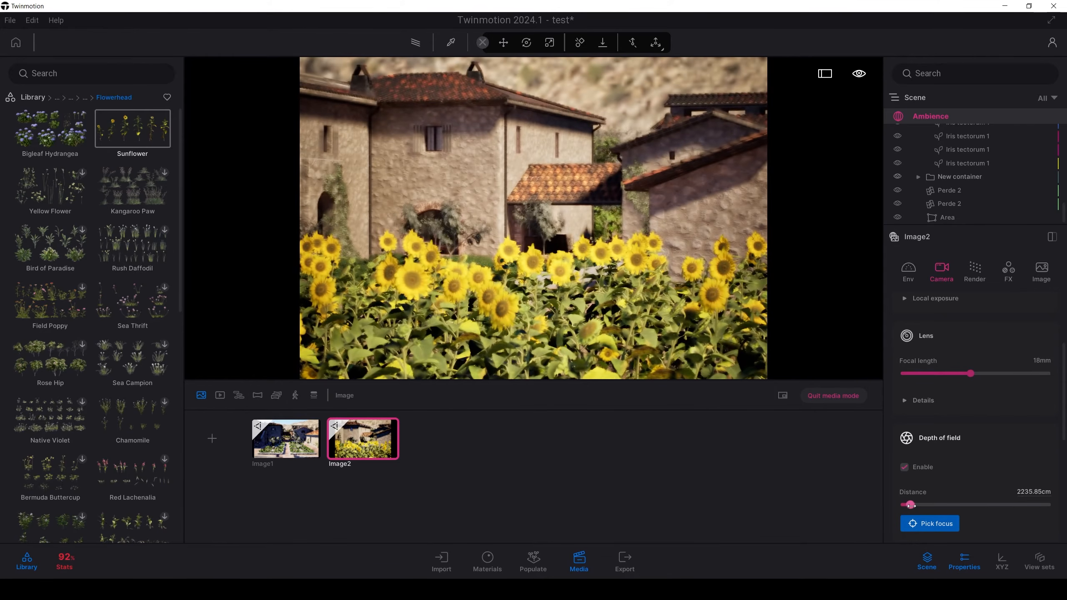
left_click(470, 187)
Step: Reframe the camera just above the sunflower heads with the villa and hillside behind them, and update Image2 with this view
key("w")
key("q")
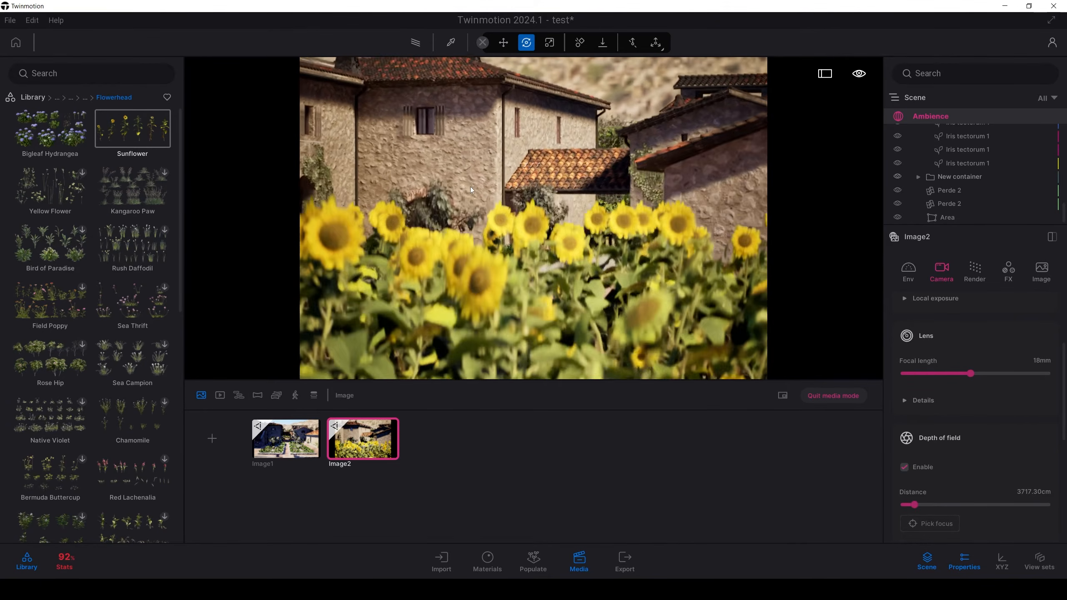
key("e")
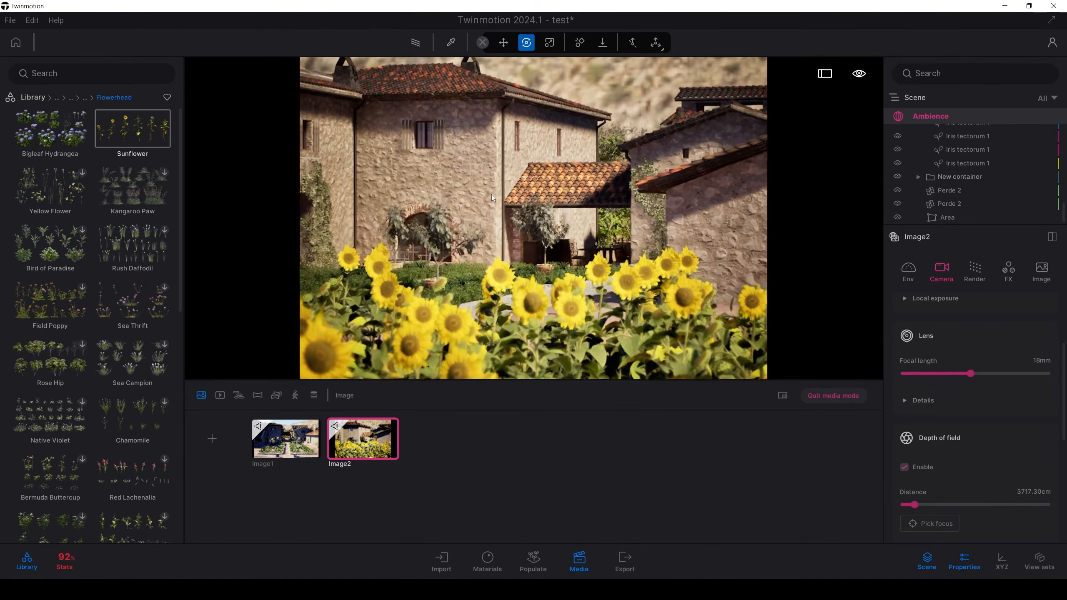
key("q")
key("d")
key("q")
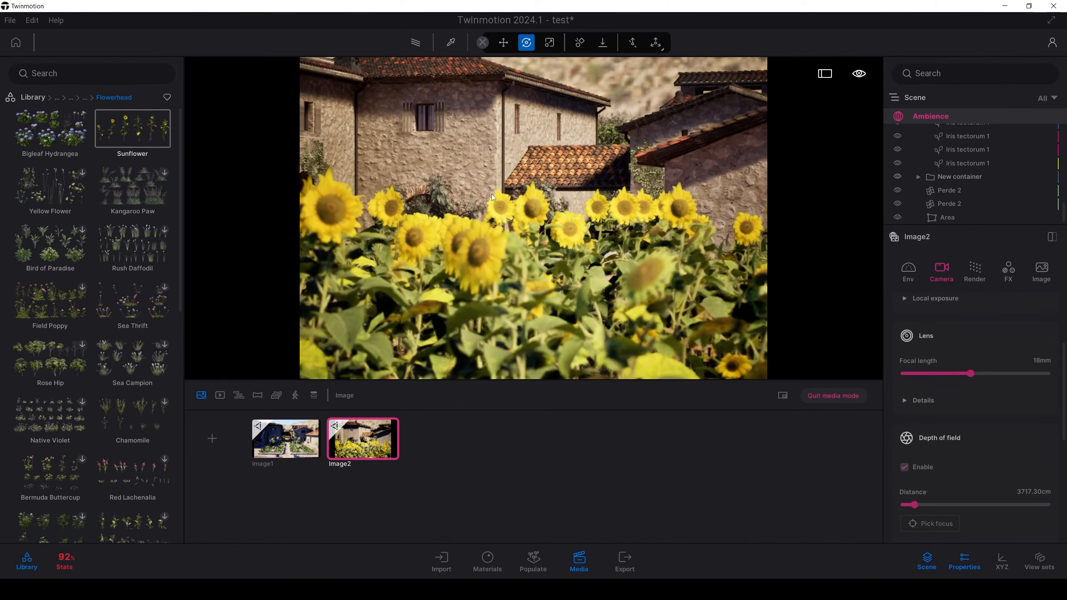
right_click_drag(492, 194, 492, 178)
key("d")
key("a")
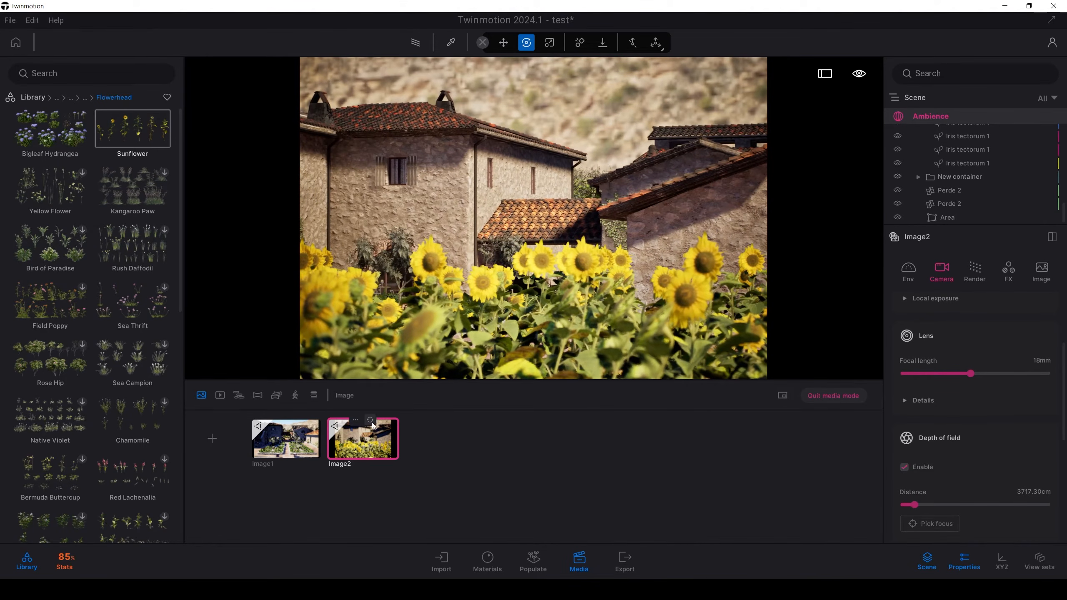
left_click(373, 424)
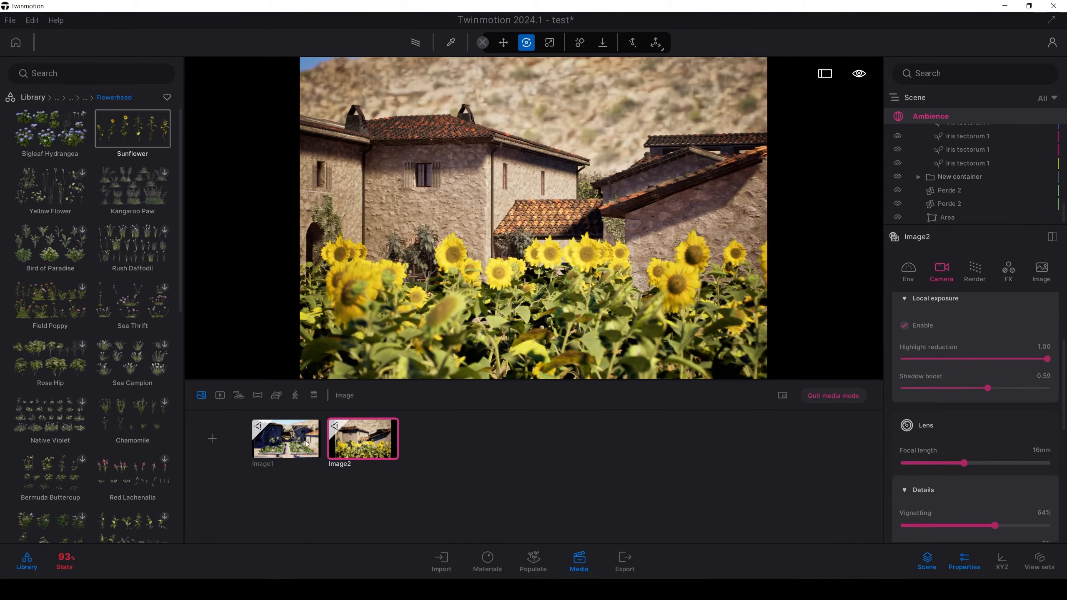
Step: Create a first video whose opening keyframe is the current view of the villa across the sunflower field
left_click(220, 396)
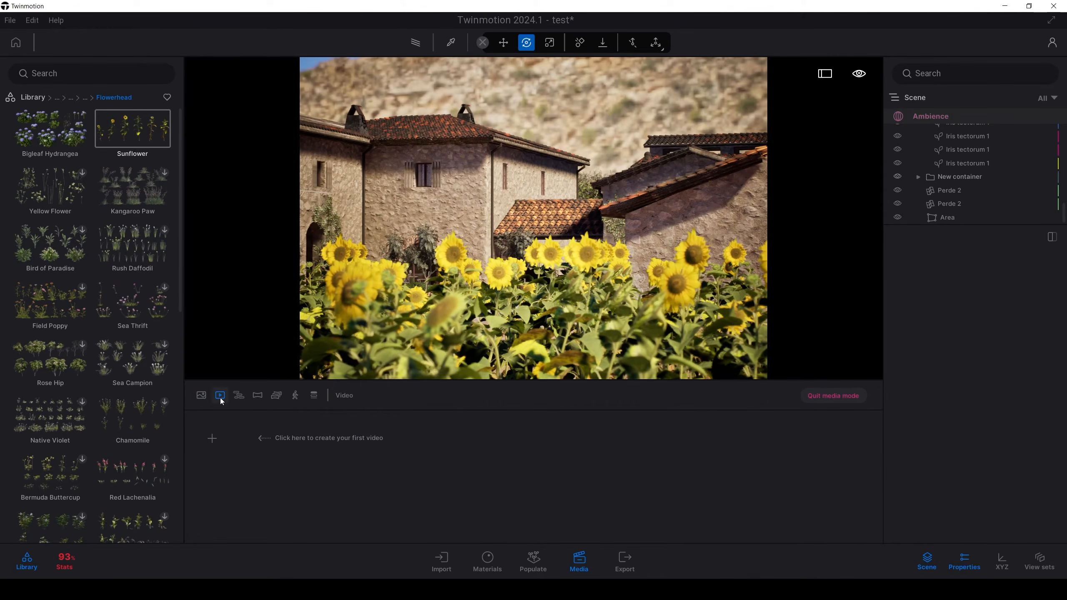
left_click(213, 439)
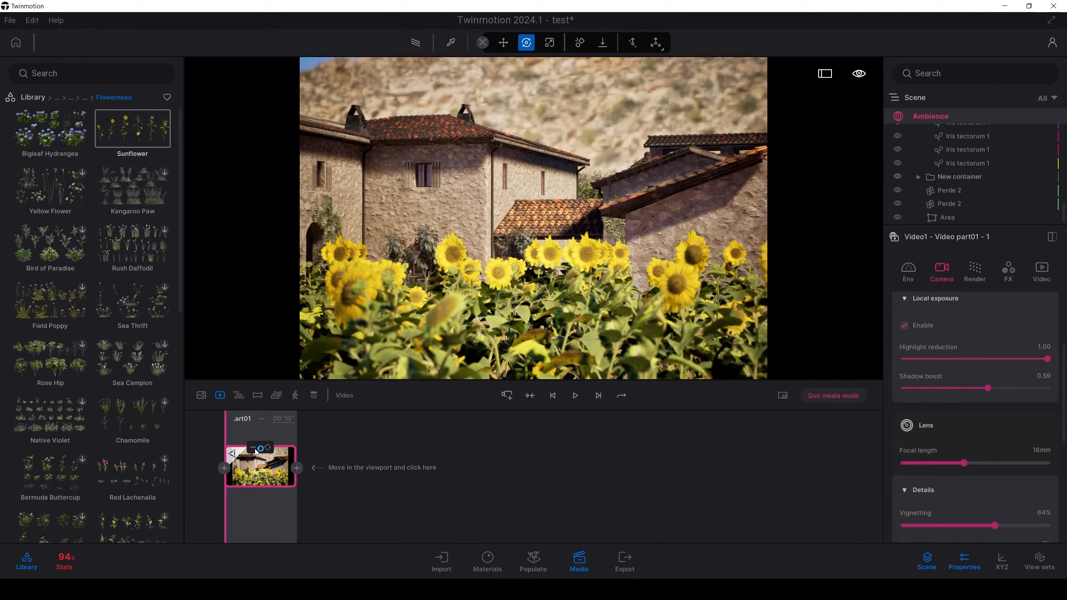
left_click(255, 449)
left_click(266, 467)
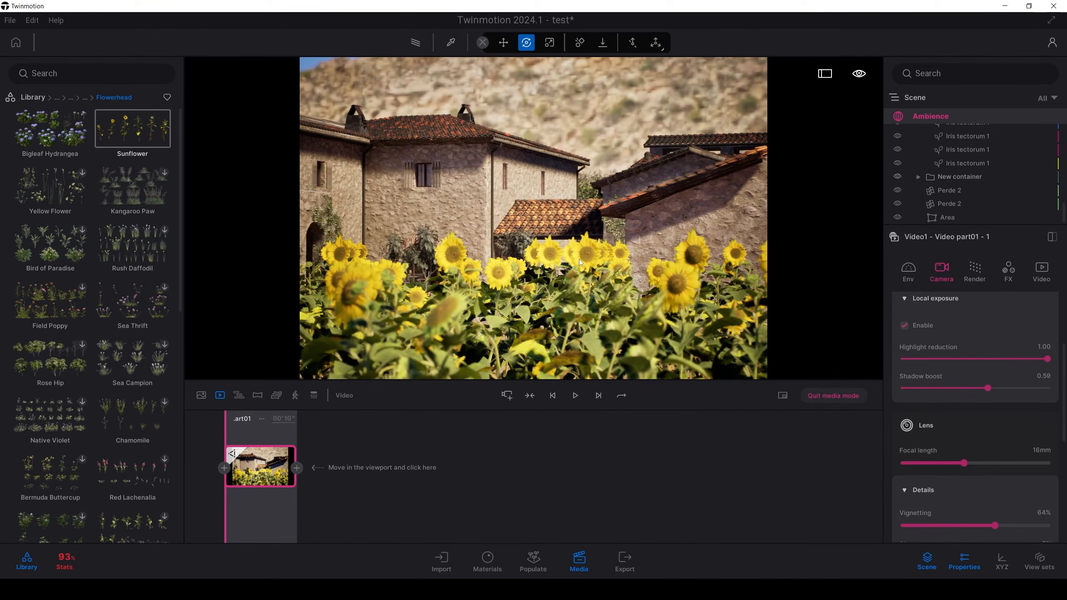
Step: Slide the camera left along the sunflower field, add the view with the stone staircase as the second keyframe, and preview the video
key("a")
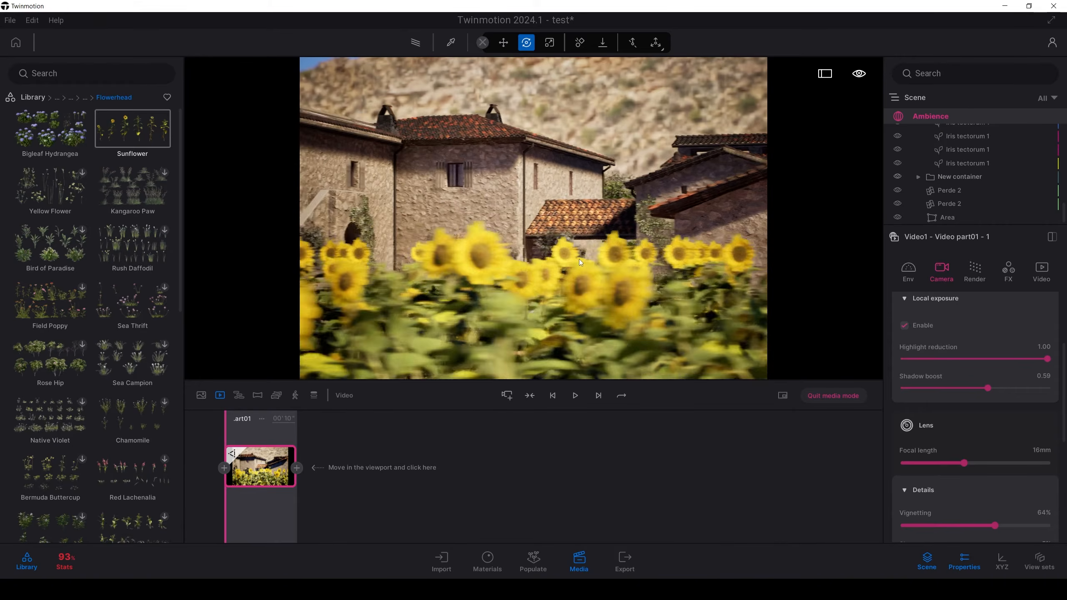
right_click_drag(578, 259, 556, 252)
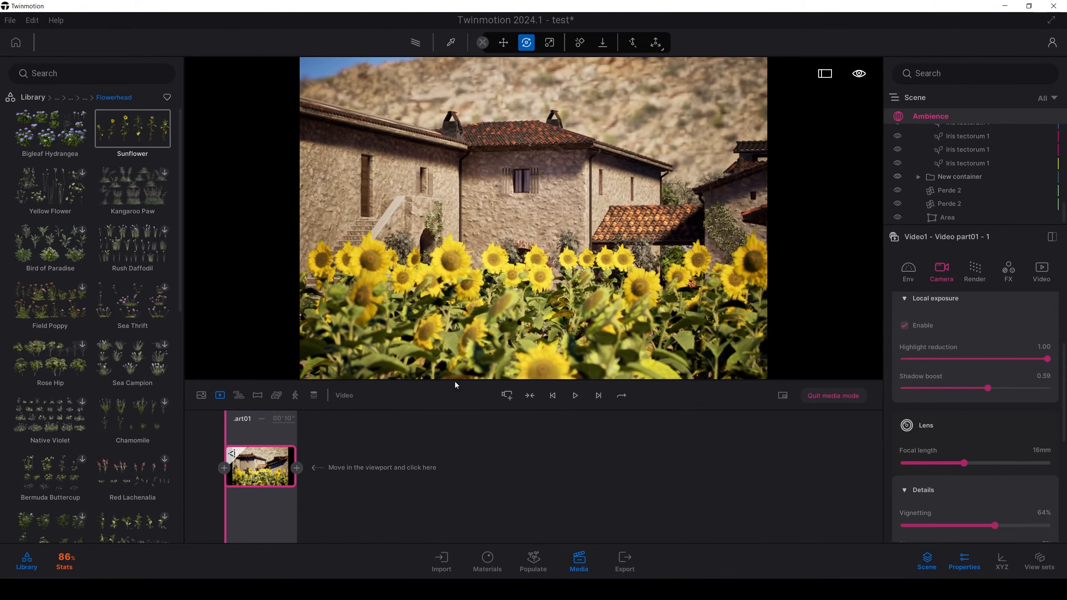
left_click(297, 467)
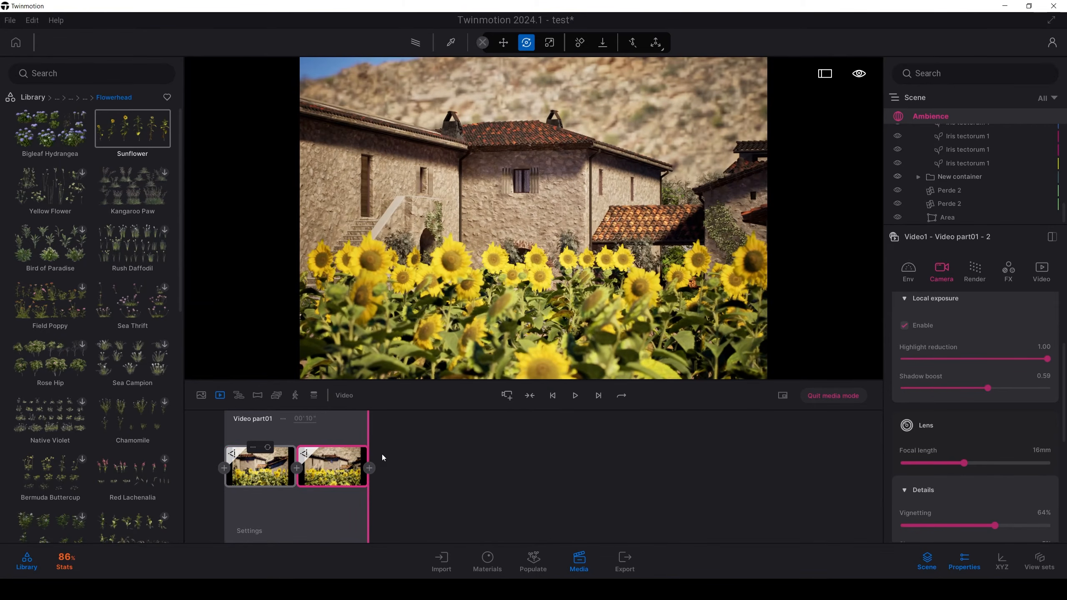
left_click(575, 396)
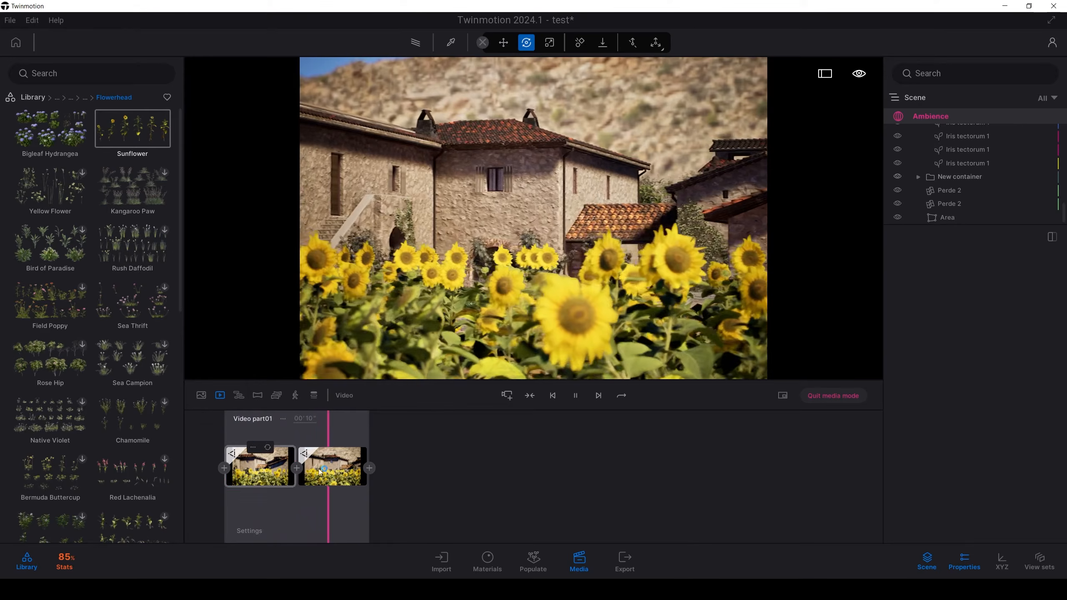
Step: Focus the second keyframe's depth of field on the foreground sunflowers and play the video to preview the focus shift
left_click(333, 474)
scroll(939, 430, "down", 5)
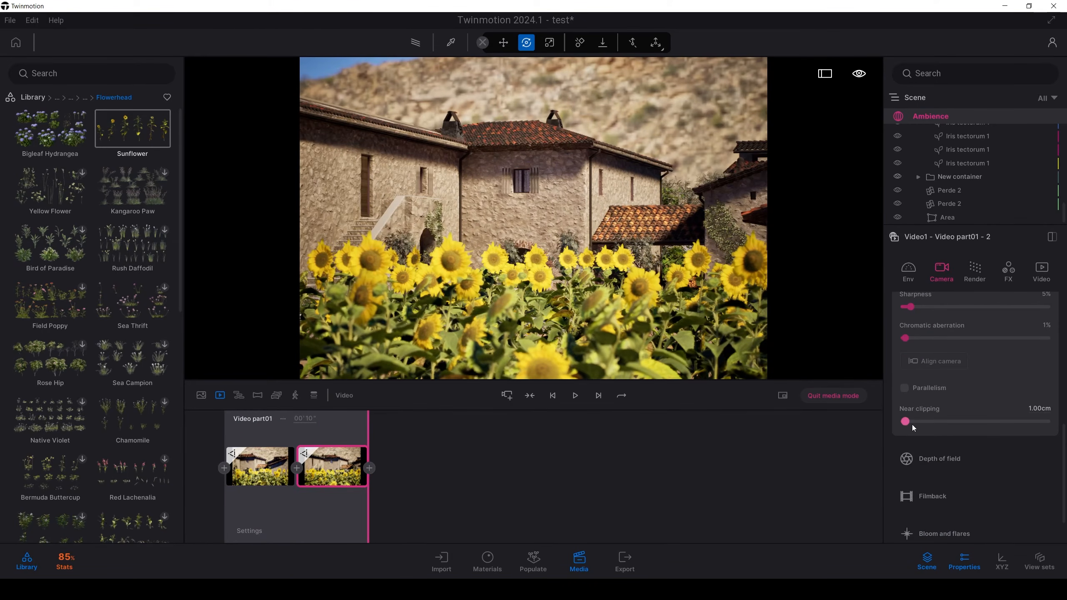
scroll(912, 425, "up", 5)
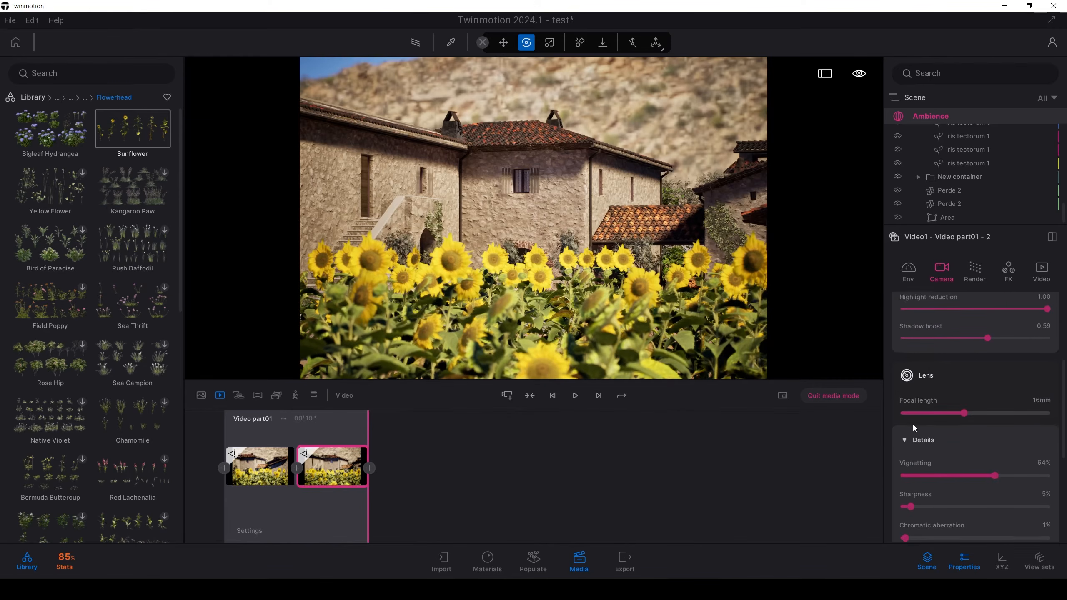
scroll(914, 426, "down", 5)
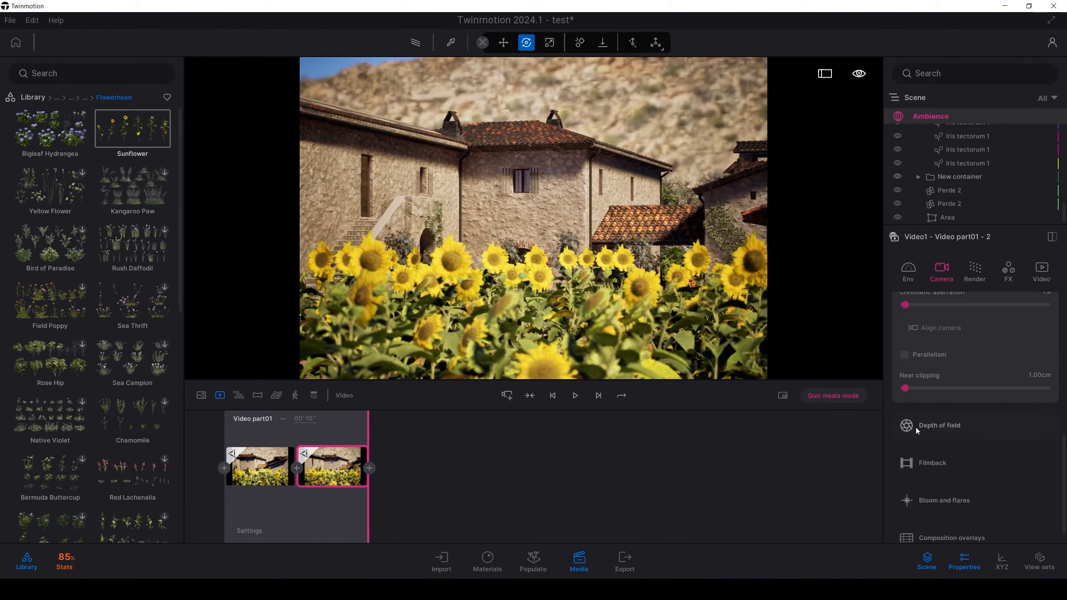
left_click(933, 405)
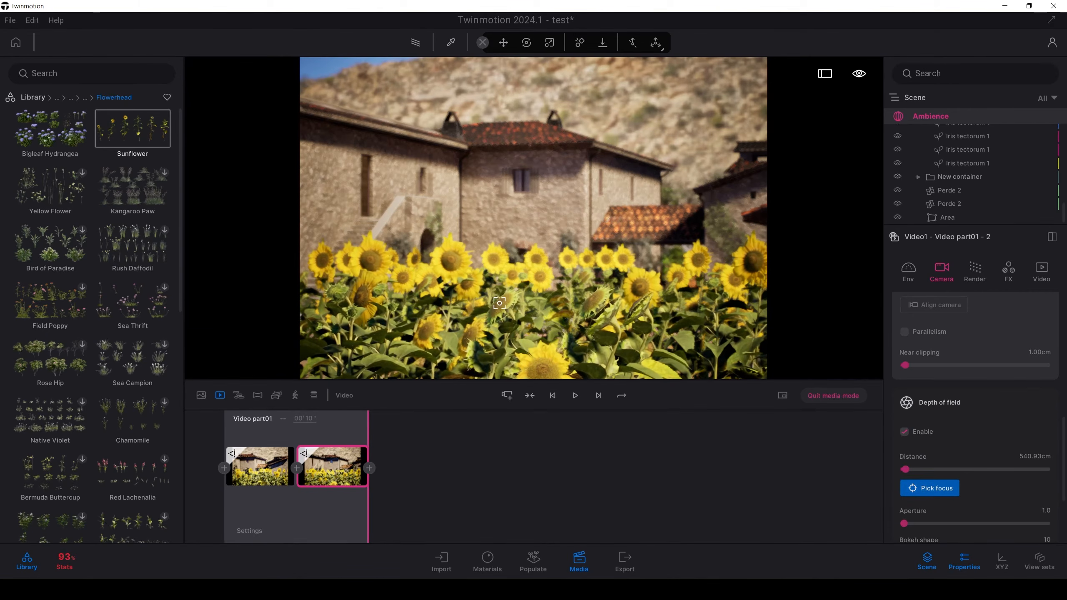
left_click(629, 319)
left_click(575, 398)
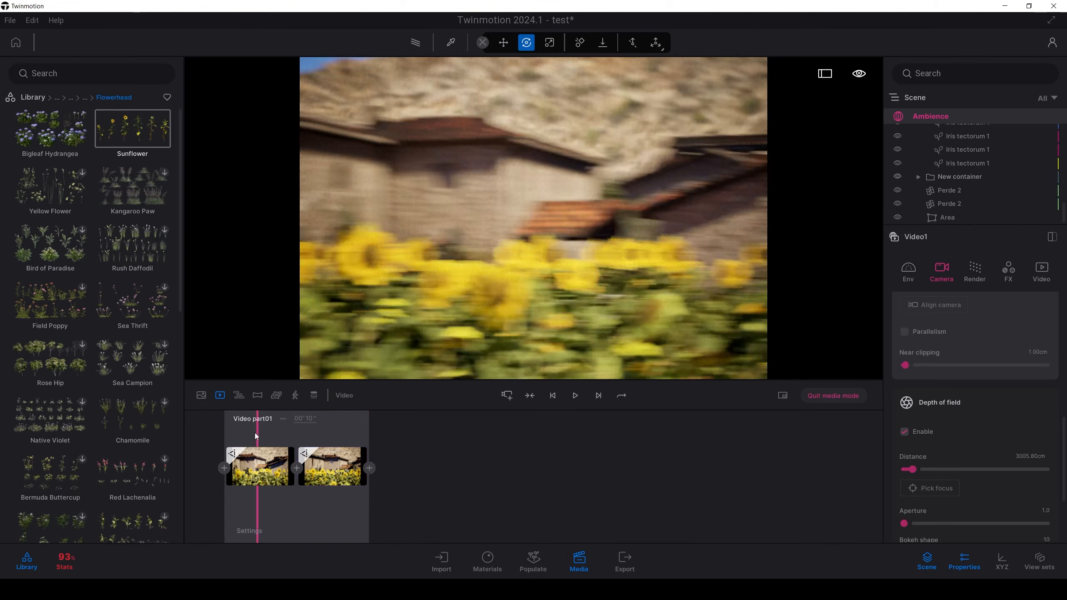
left_click(575, 397)
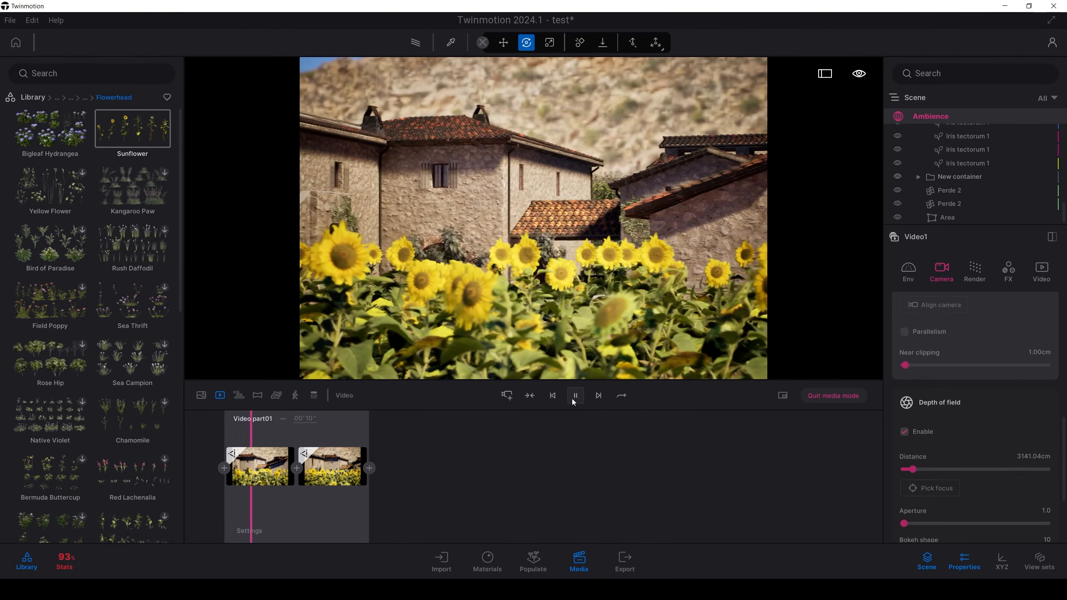